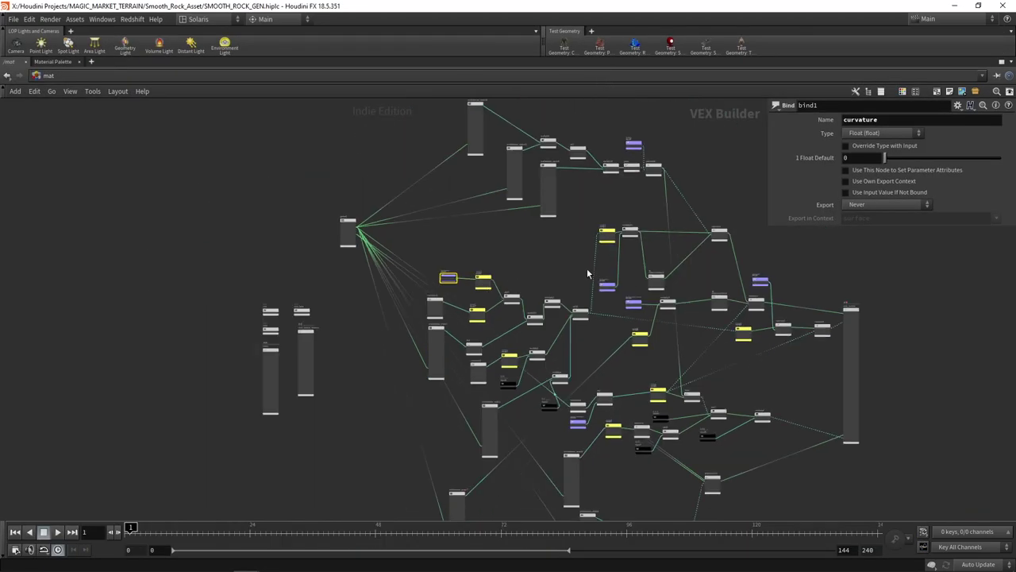
Examine the overall layout of the finished rock material network and its upper group of noise nodes feeding the colour mix.
middle_click_drag(557, 262, 476, 261)
scroll(476, 261, "down", 3)
scroll(637, 442, "up", 4)
middle_click_drag(618, 380, 652, 311)
scroll(652, 311, "down", 4)
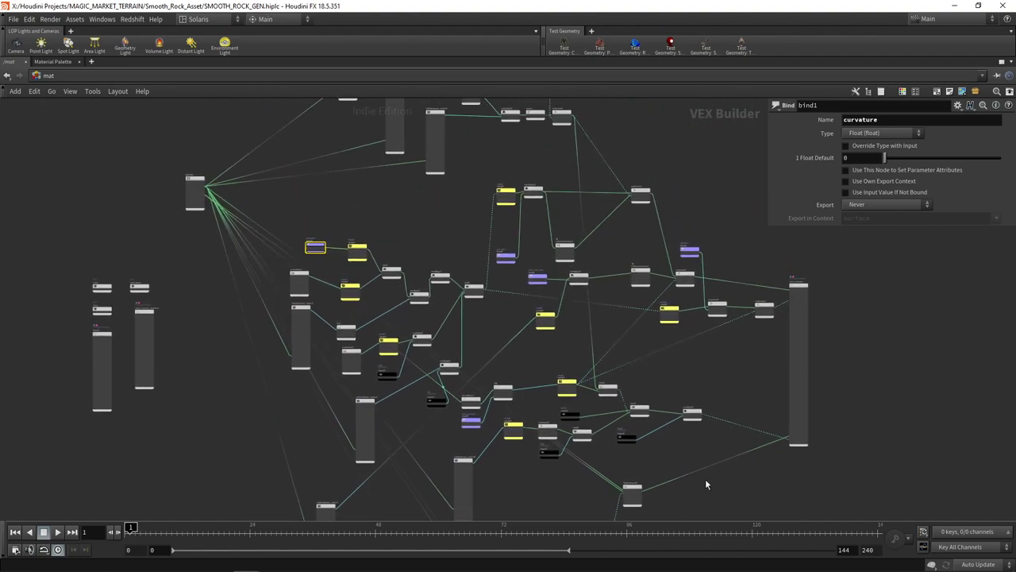
scroll(429, 346, "up", 4)
scroll(400, 316, "down", 2)
middle_click_drag(436, 341, 396, 335)
scroll(369, 322, "up", 2)
middle_click_drag(290, 273, 262, 382)
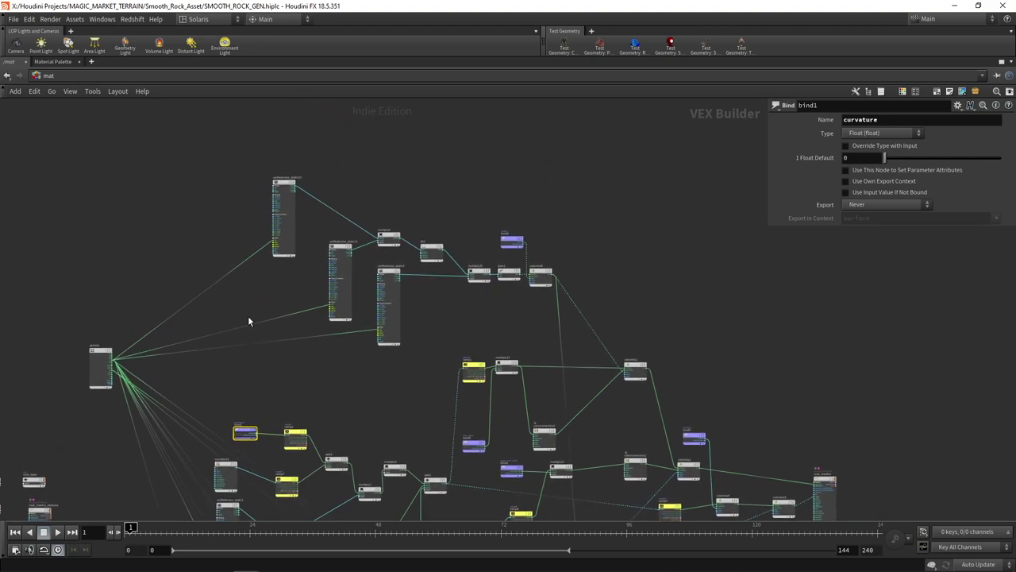
middle_click_drag(248, 319, 255, 330)
left_click_drag(209, 148, 629, 309)
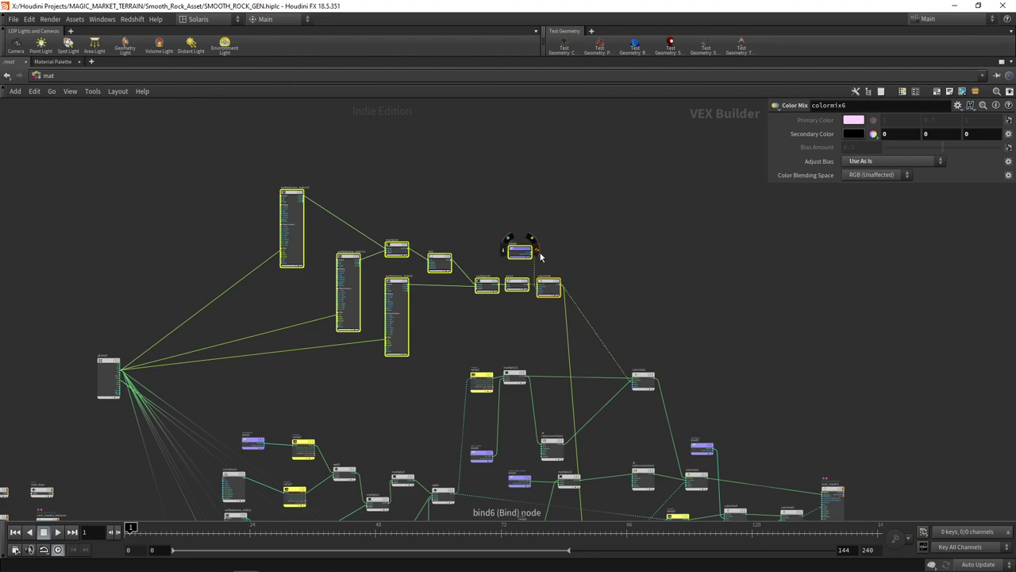
left_click(491, 332)
middle_click_drag(517, 333, 541, 269)
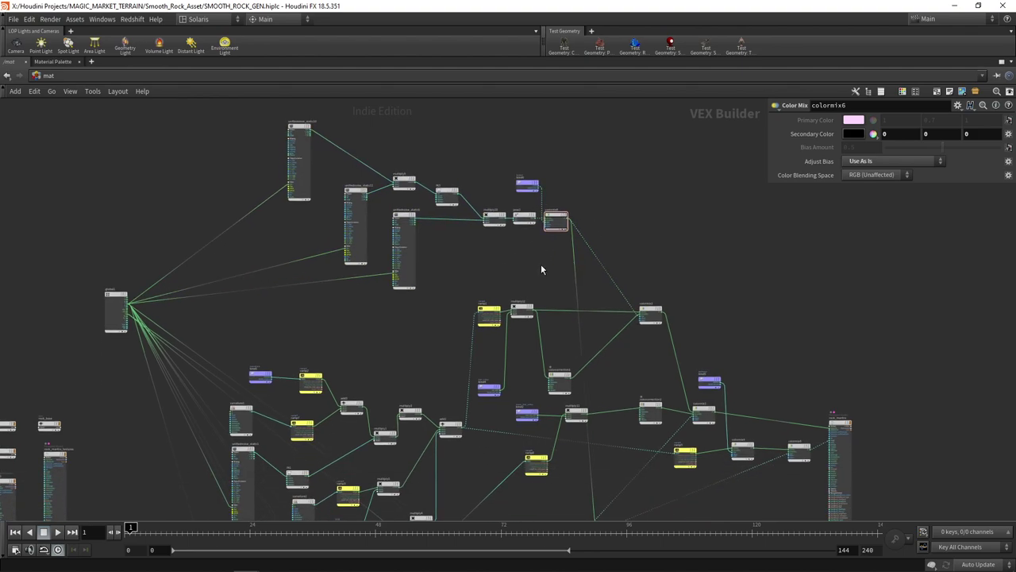
Trace the middle of the network through to the mix1 and multiply8 nodes and the displacement inputs of rock_mantra.
scroll(372, 371, "up", 2)
middle_click_drag(375, 372, 376, 243)
middle_click_drag(650, 387, 478, 176)
scroll(486, 223, "up", 3)
middle_click_drag(618, 264, 571, 156)
scroll(576, 238, "down", 2)
middle_click_drag(581, 307, 518, 362)
scroll(519, 362, "up", 2)
middle_click_drag(594, 286, 475, 338)
middle_click_drag(524, 288, 516, 338)
scroll(516, 338, "down", 2)
scroll(613, 358, "up", 5)
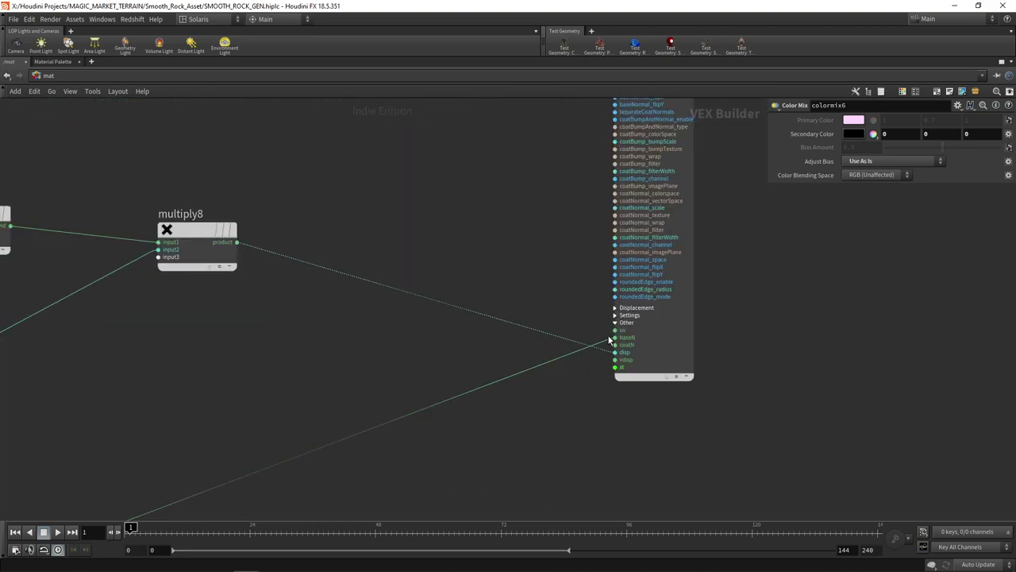
scroll(600, 366, "down", 1)
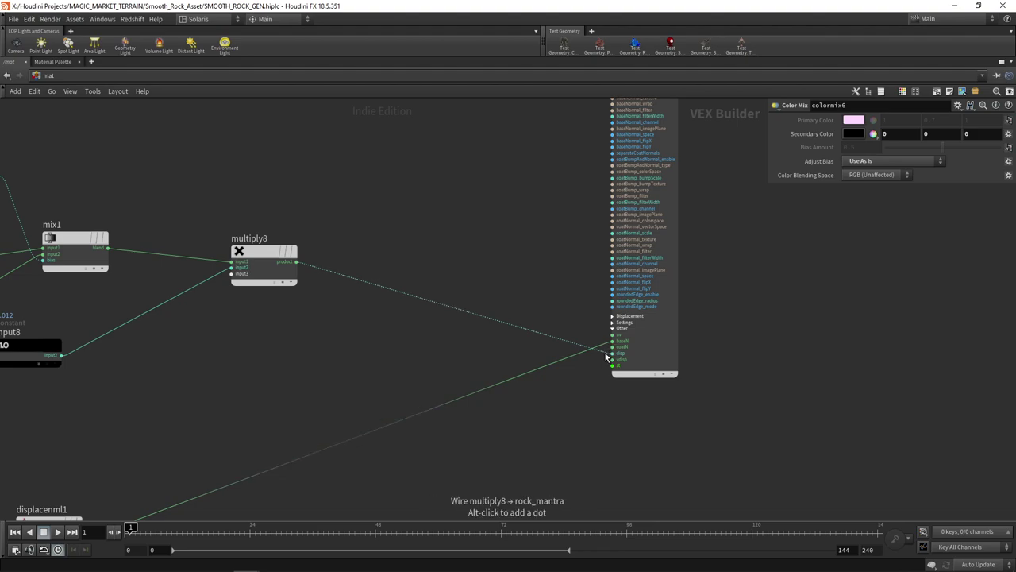
Review the lower and central node branches of the finished rock material network.
scroll(605, 357, "down", 4)
middle_click_drag(357, 419, 546, 270)
scroll(545, 269, "down", 3)
middle_click_drag(492, 337, 565, 429)
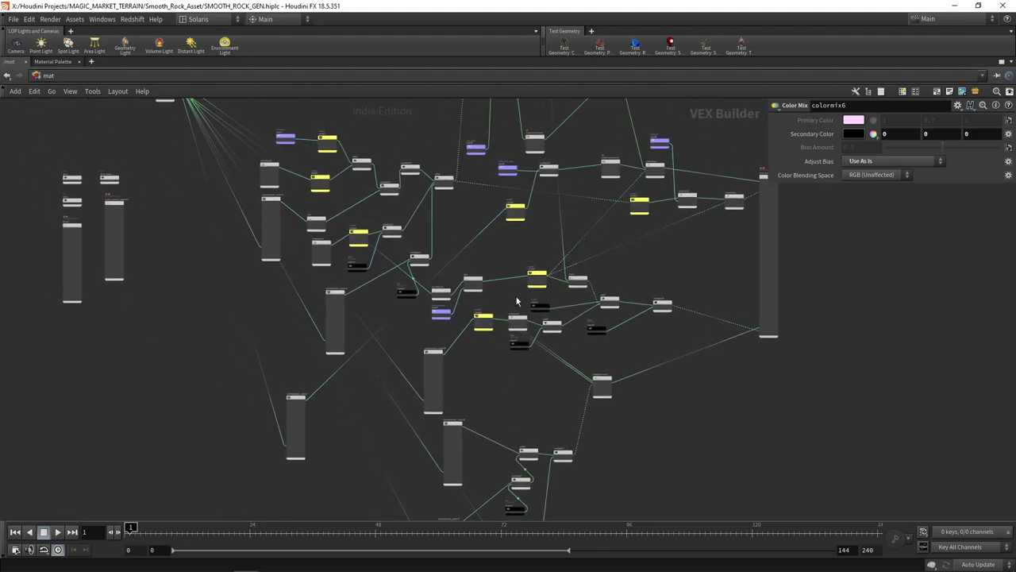
middle_click_drag(502, 239, 516, 362)
middle_click_drag(382, 244, 508, 343)
scroll(402, 312, "up", 5)
scroll(508, 331, "down", 2)
middle_click_drag(599, 367, 455, 355)
scroll(556, 265, "down", 3)
scroll(450, 346, "up", 1)
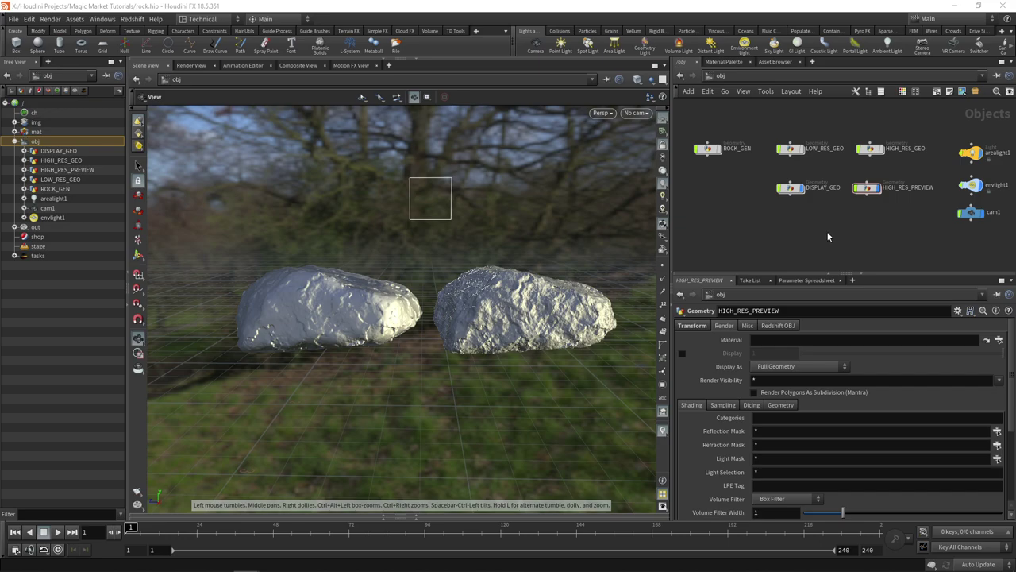
Add a Material Network to the rock scene's object level, name it MATERIALS and enter it.
key("Tab")
type("mater")
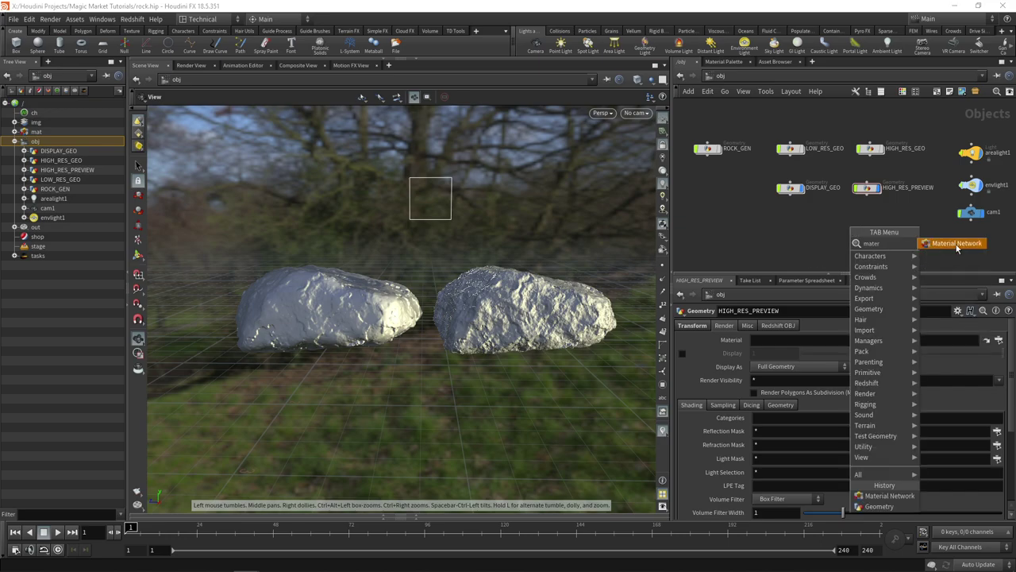
left_click(956, 243)
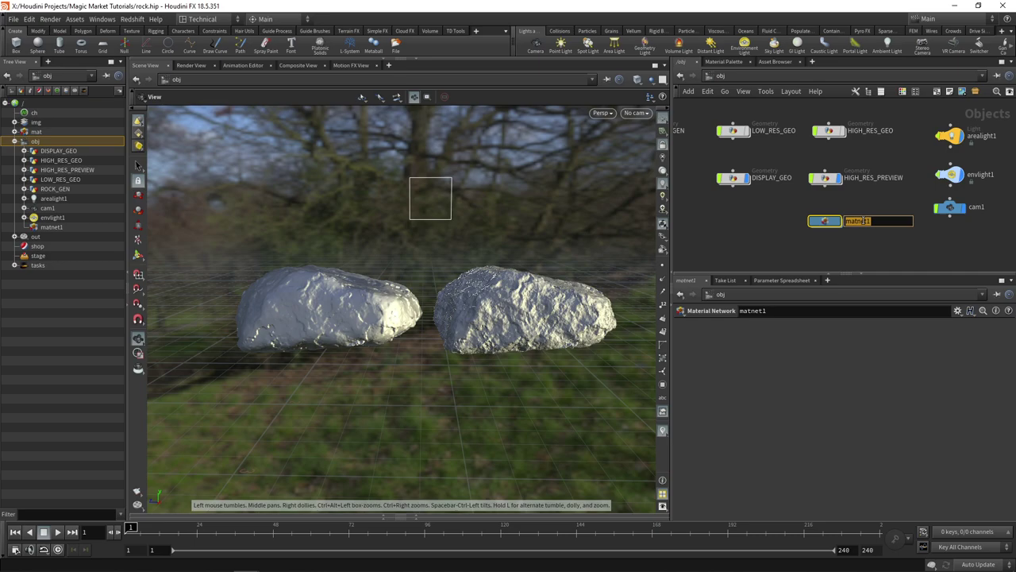
type("MATERIALS")
key("Return")
double_click(865, 222)
Add a Principled Shader inside MATERIALS and name it rock_shader.
key("Tab")
type("princ")
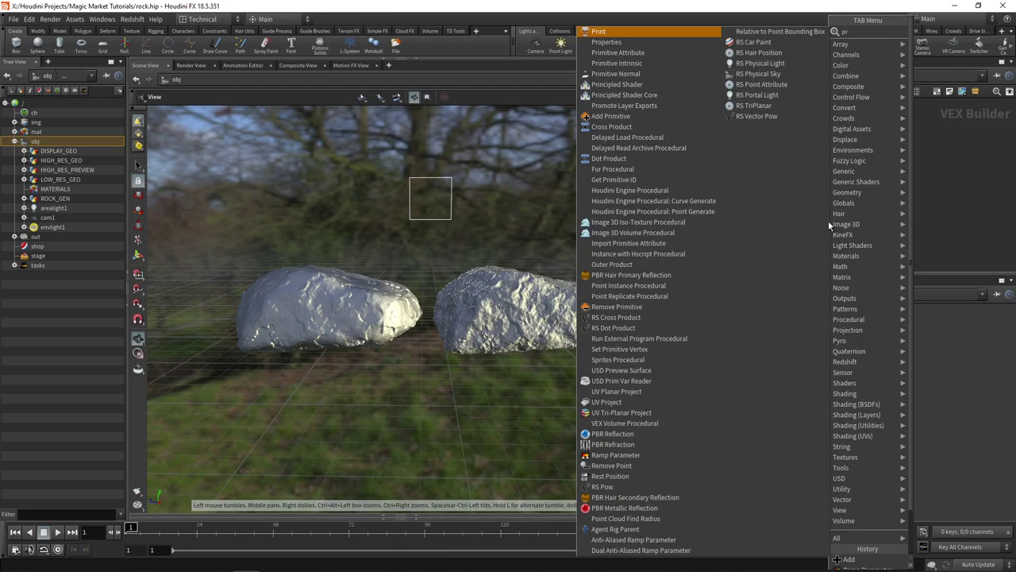
key("Return")
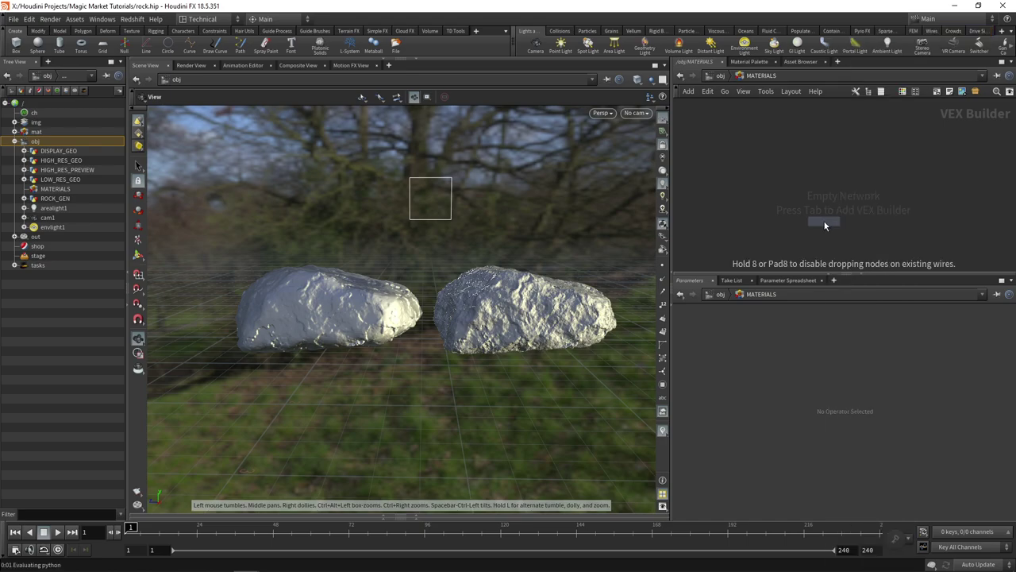
left_click(827, 214)
type("rock_shader")
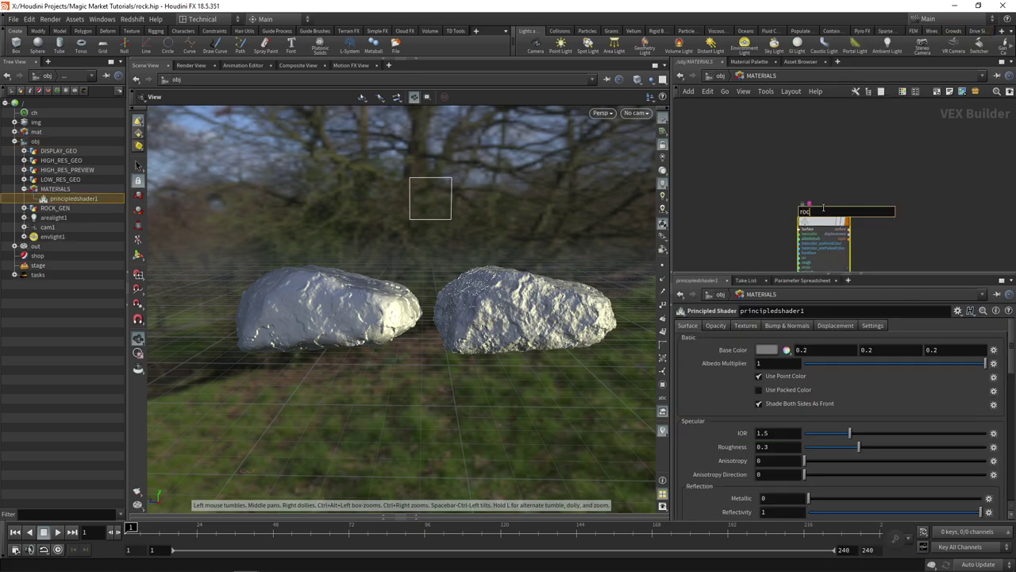
key("Return")
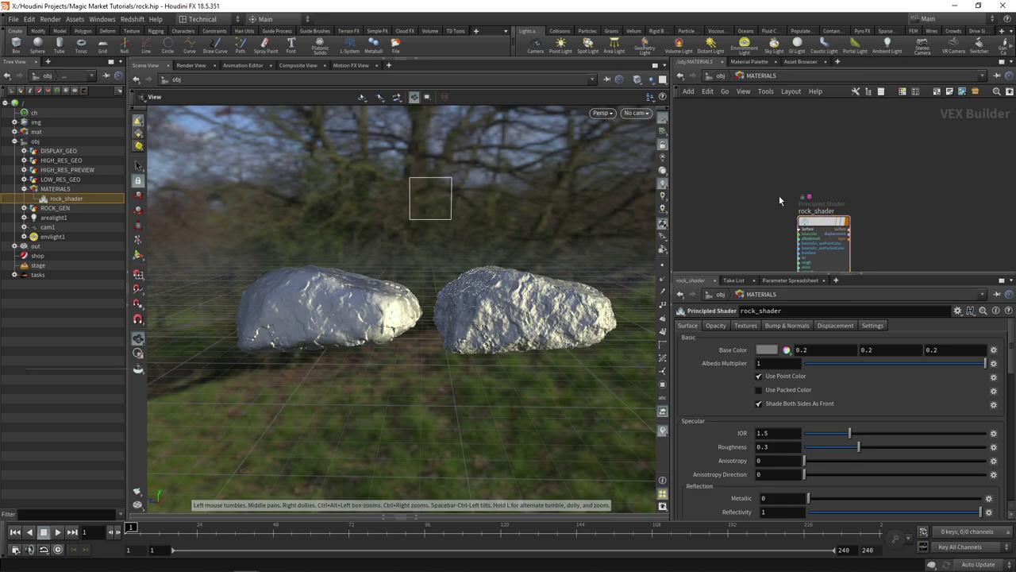
Maximize the network editor and add a Global Variables node ahead of rock_shader.
key("ctrl+b")
scroll(379, 332, "down", 1)
middle_click_drag(379, 332, 493, 238)
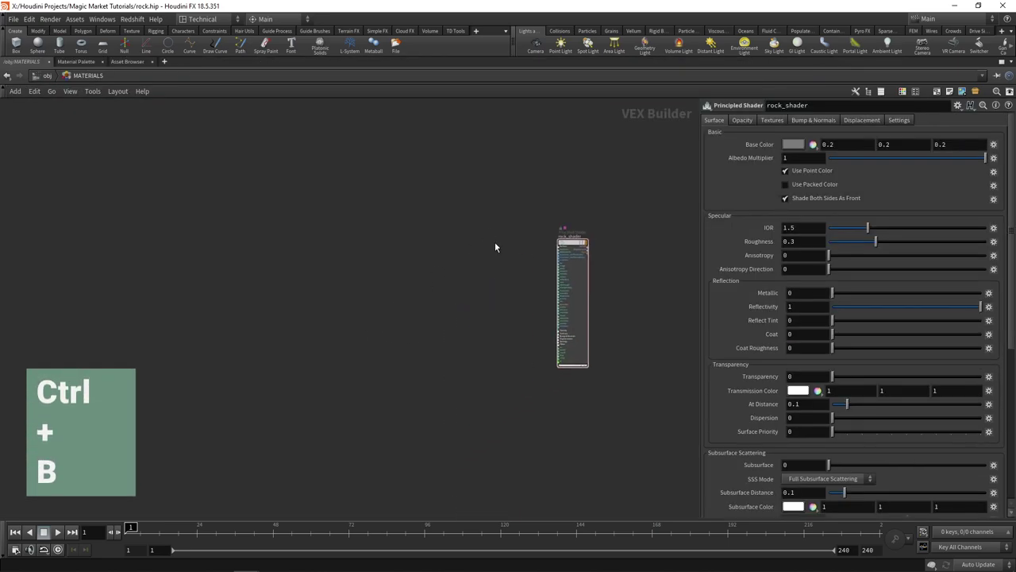
scroll(497, 242, "up", 3)
middle_click_drag(531, 269, 451, 255)
middle_click_drag(408, 279, 473, 264)
key("Tab")
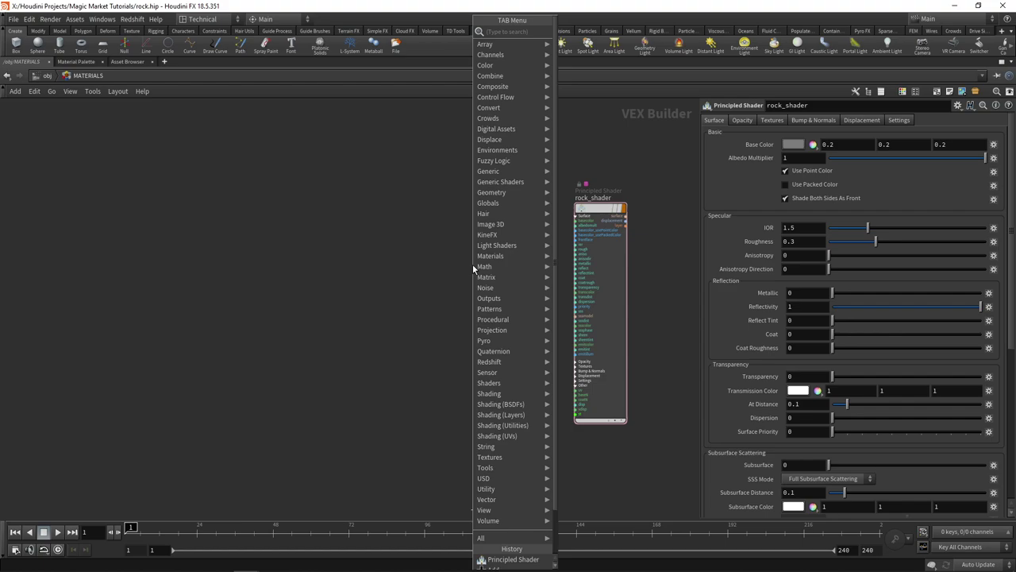
type("global var")
key("Return")
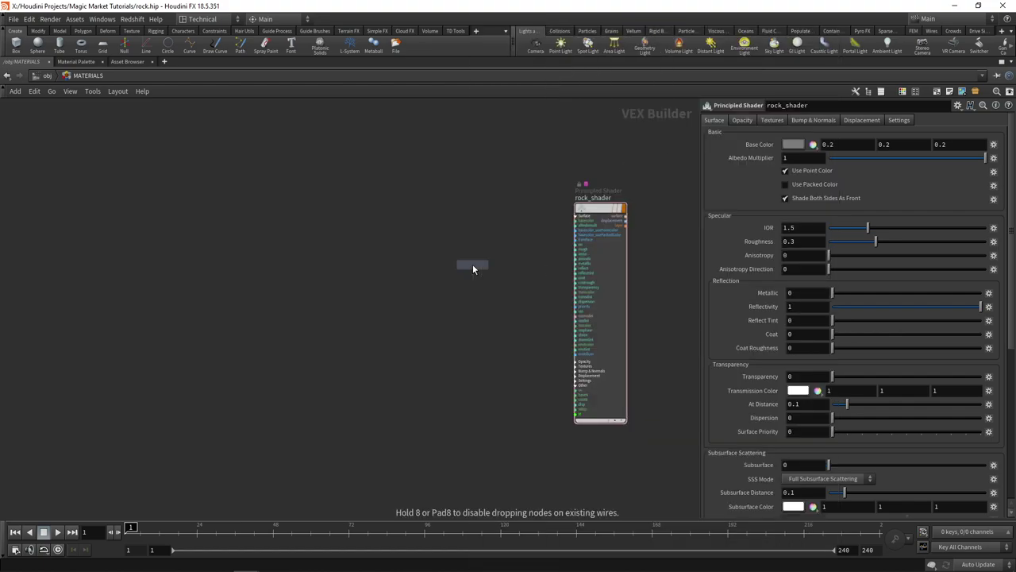
left_click(304, 251)
Add a Unified Noise - Static node and wire the global P output into its pos input.
key("Tab")
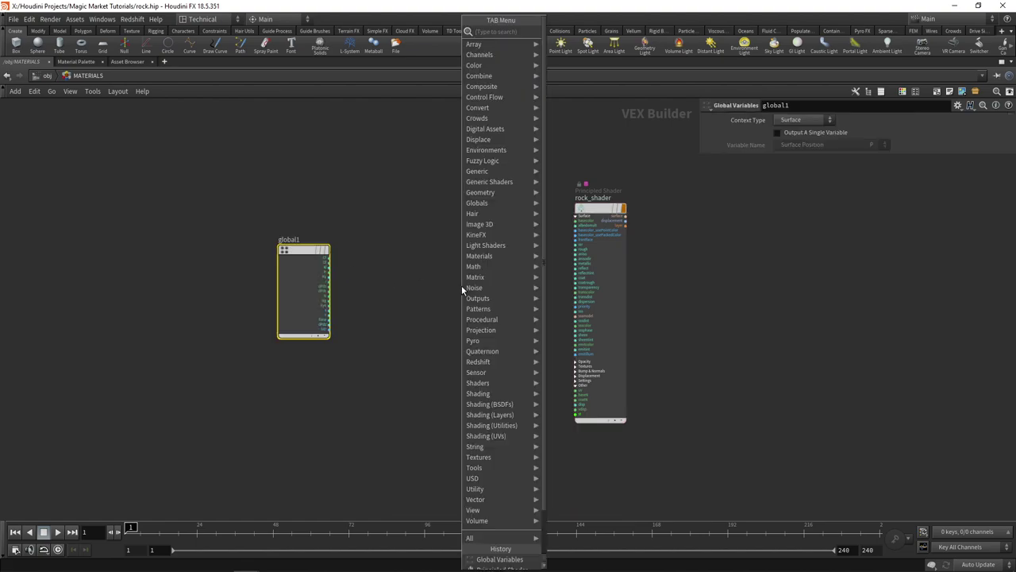
type("unified")
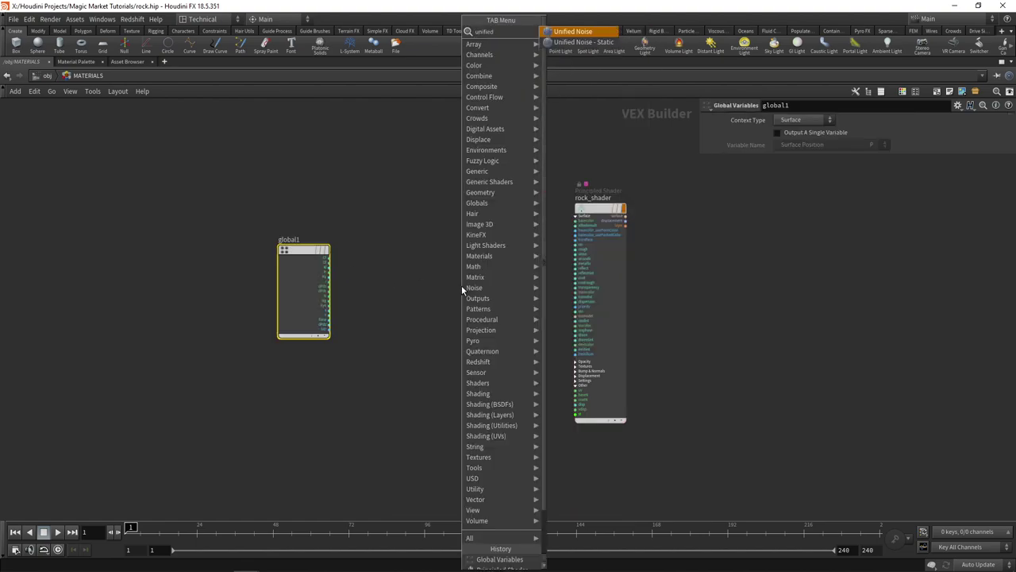
key("Down")
key("Return")
left_click(454, 258)
scroll(366, 291, "up", 3)
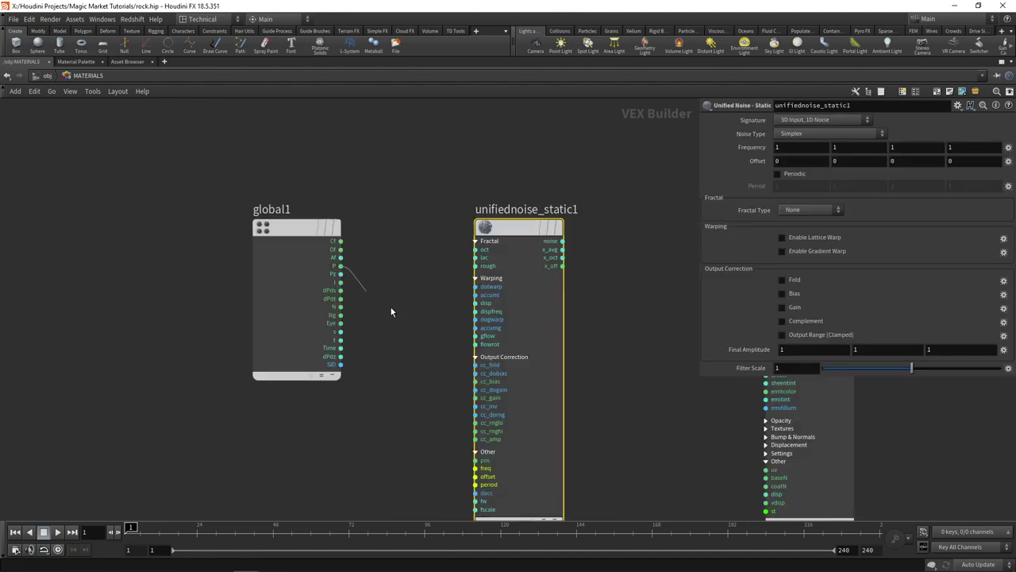
middle_click_drag(367, 291, 335, 277)
left_click(443, 447)
scroll(609, 363, "down", 1)
middle_click_drag(610, 363, 508, 391)
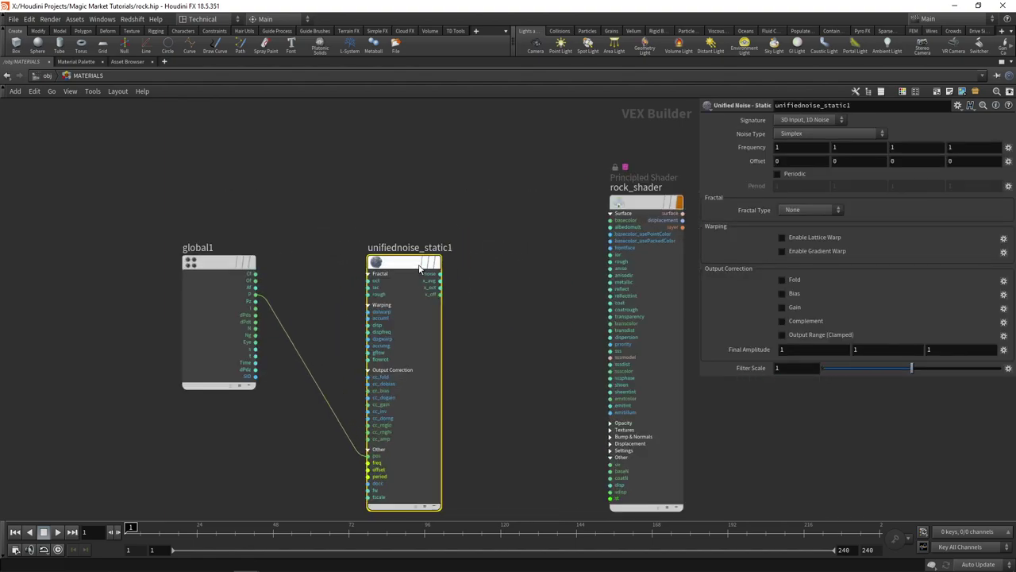
Add a Ramp Parameter node between the noise and the shader, and wire the noise output into its input.
scroll(451, 295, "down", 2)
key("Tab")
type("ramp")
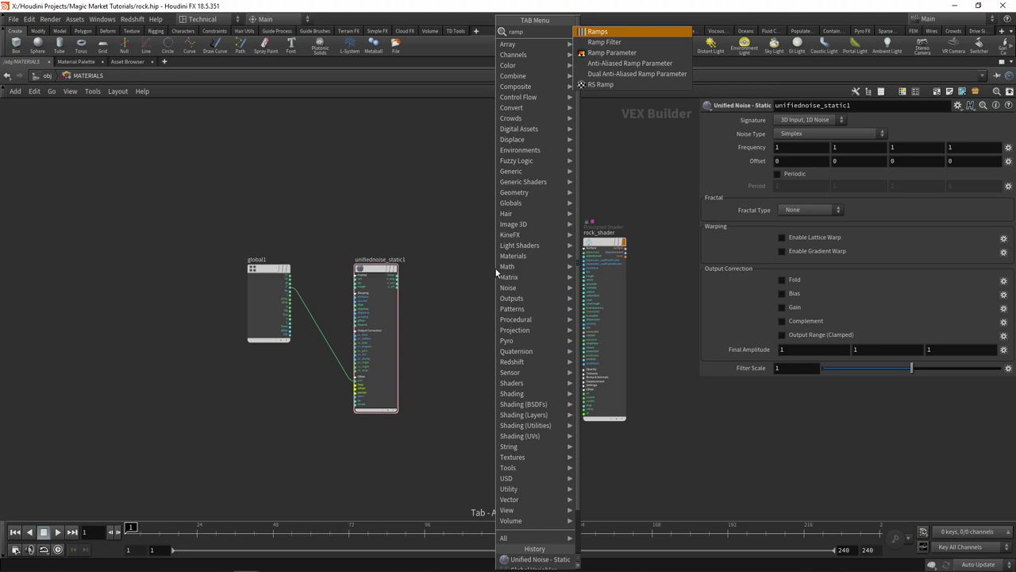
key("Down")
key("Down")
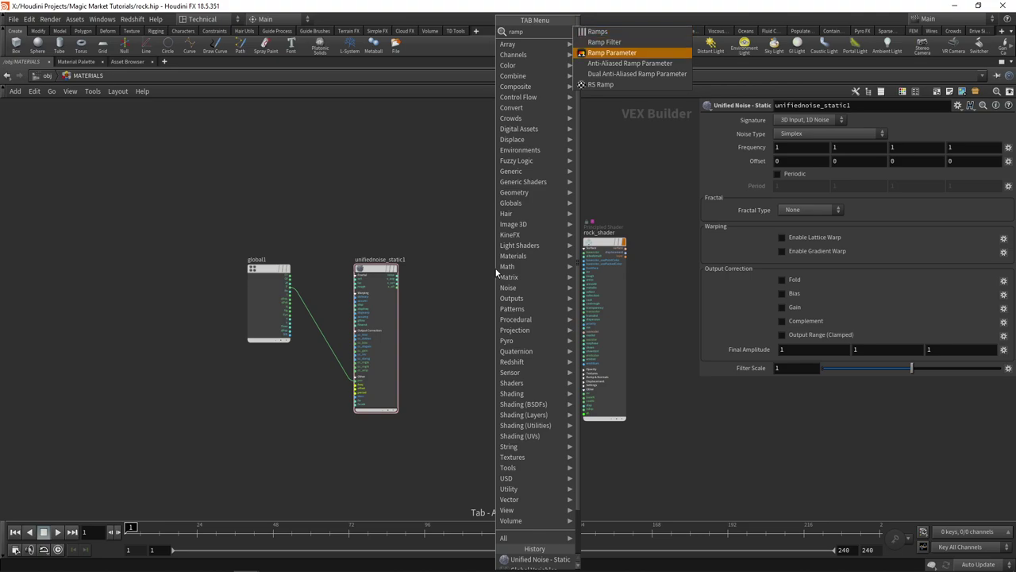
key("Return")
left_click(495, 269)
left_click(314, 255)
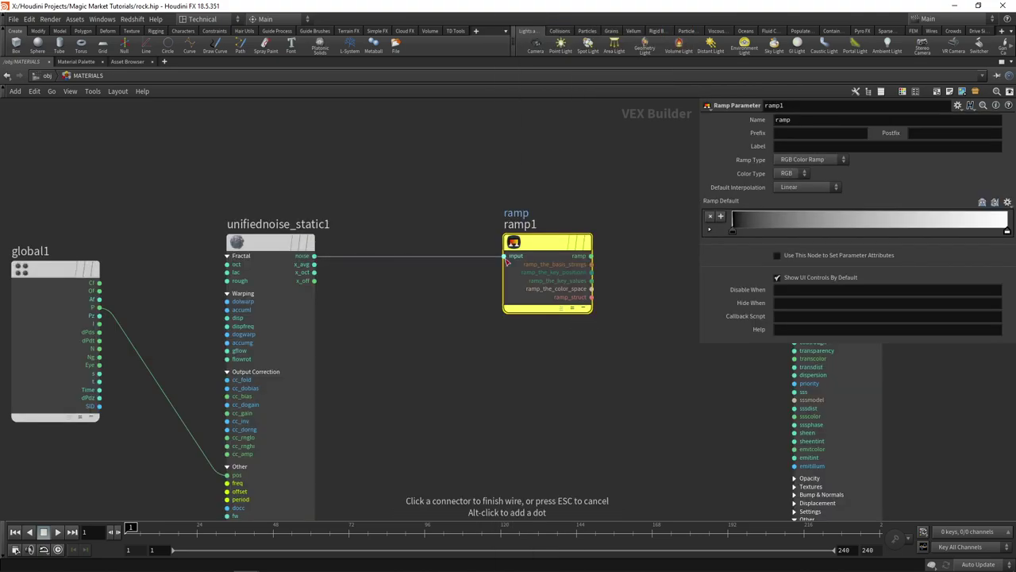
left_click(504, 257)
scroll(441, 335, "down", 2)
middle_click_drag(440, 335, 494, 307)
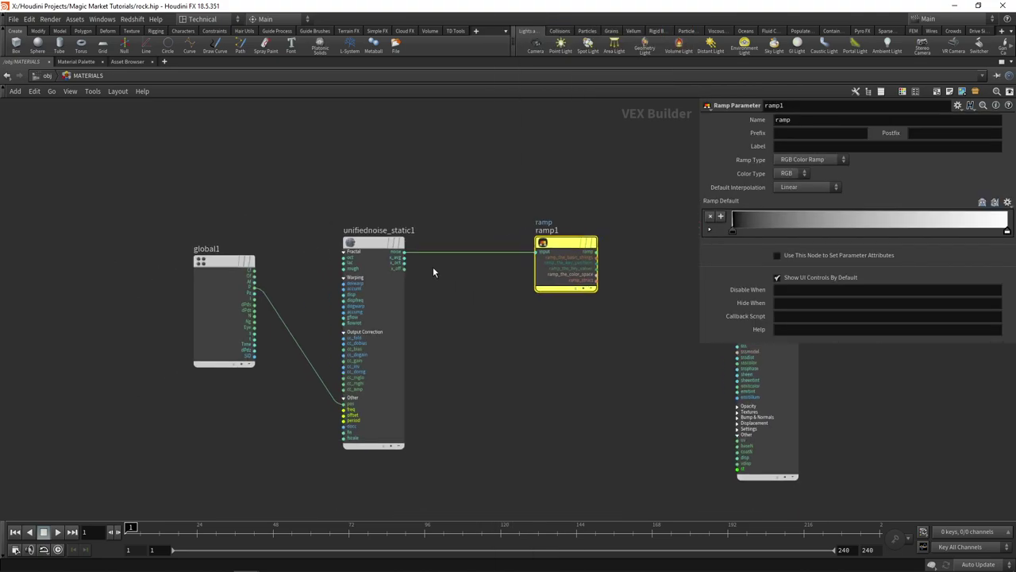
Set the static noise to Worley/Cellular F1 with Standard (fBm) fractal type, frequency 10 and offset 31.6 on all components.
left_click(383, 254)
middle_click_drag(503, 349, 422, 351)
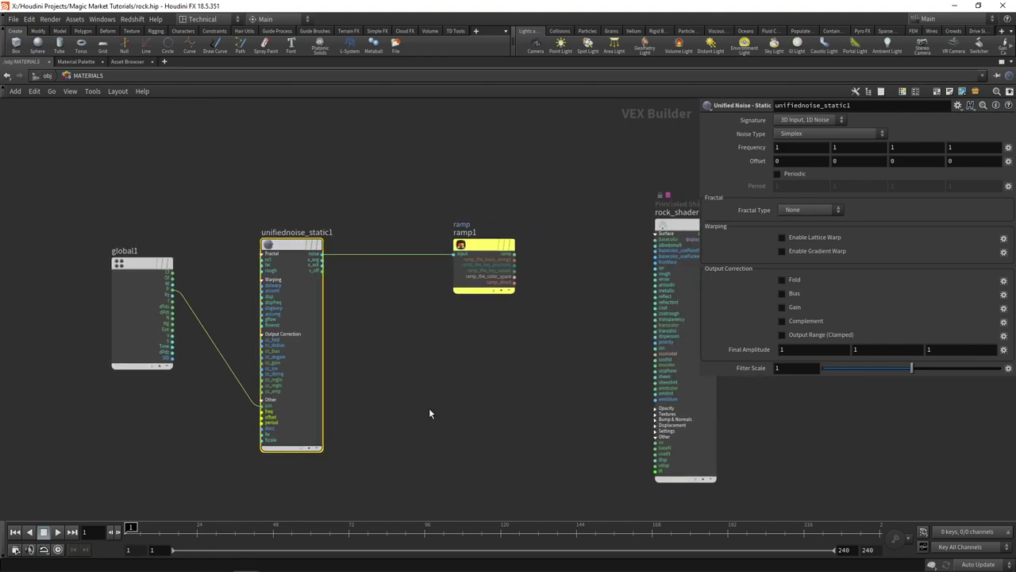
left_click(815, 132)
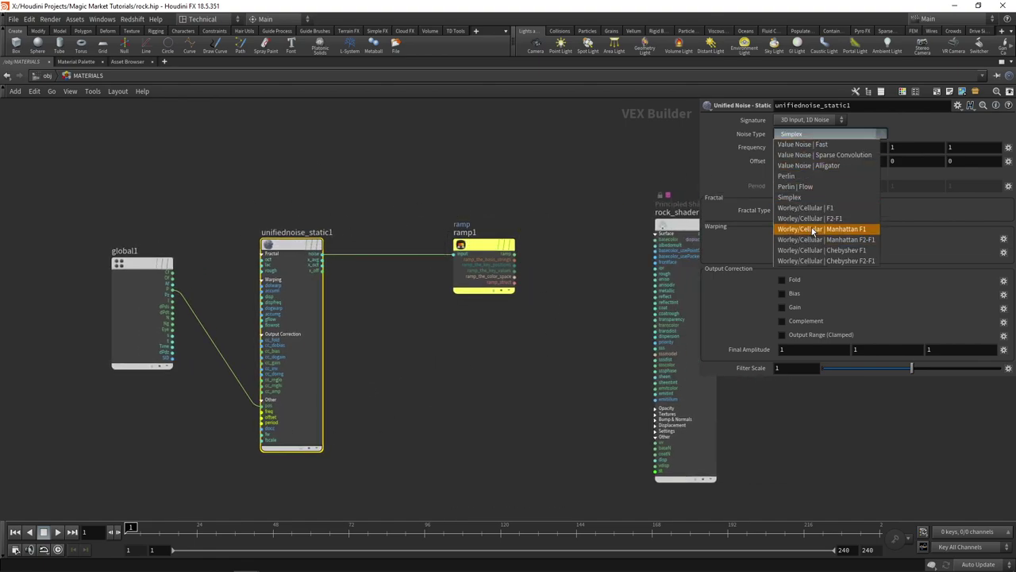
left_click(810, 207)
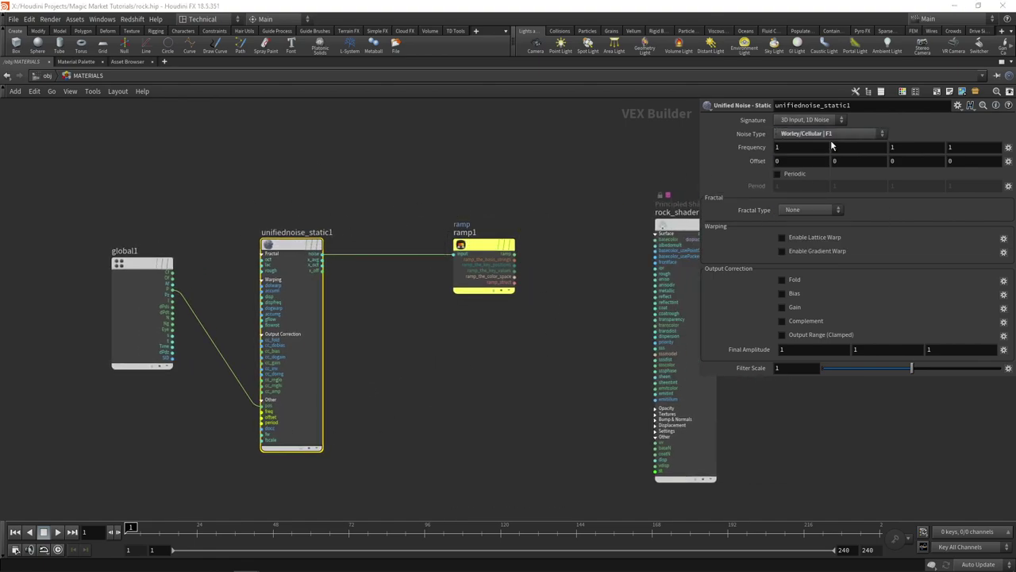
left_click(801, 209)
left_click(805, 231)
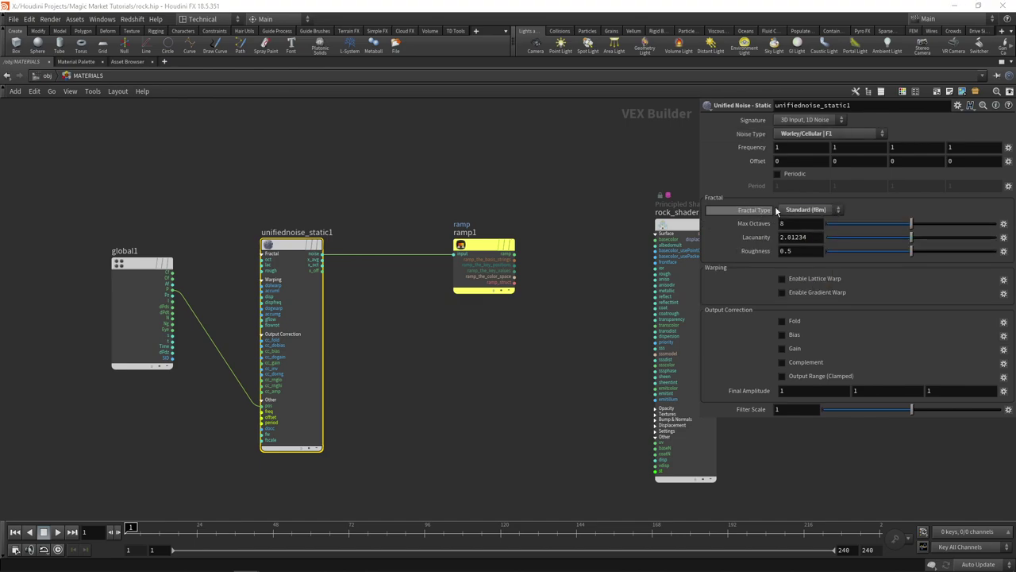
middle_click_drag(735, 161, 936, 145)
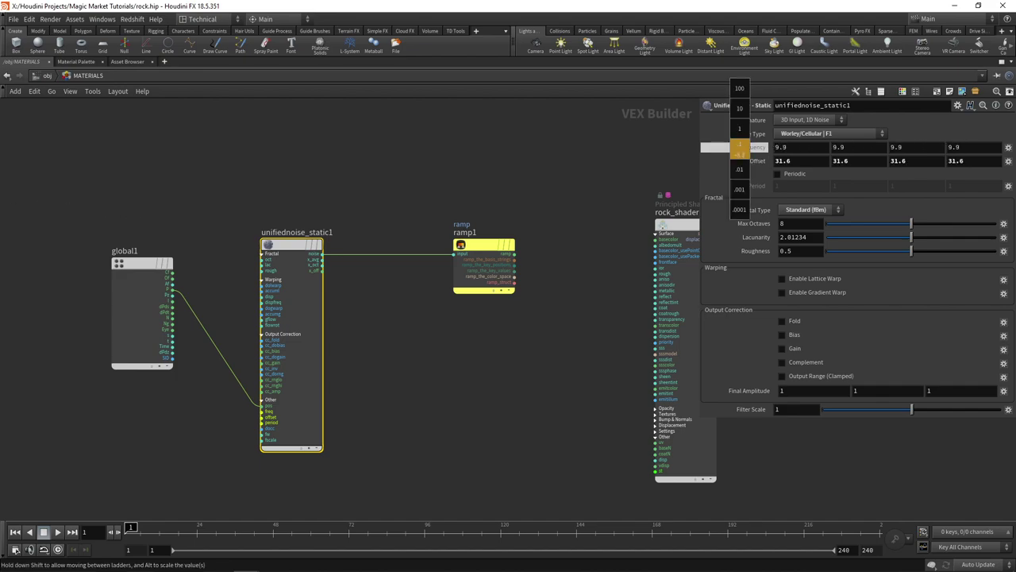
middle_click_drag(740, 149, 755, 164)
Wire the ramp output into the basecolor input of rock_shader.
middle_click_drag(521, 274, 481, 272)
scroll(482, 272, "up", 1)
left_click(473, 251)
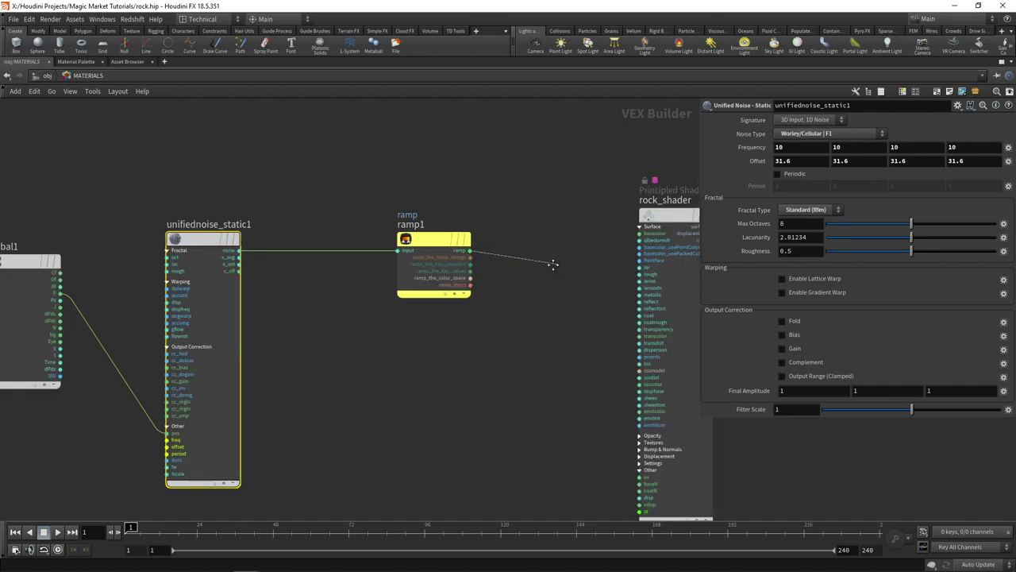
middle_click_drag(561, 265, 367, 245)
left_click(446, 216)
scroll(312, 258, "down", 1)
middle_click_drag(228, 220, 433, 256)
Rename the ramp node base_color, set its parameter name to $OS, and restore the multi-pane layout.
left_click(324, 257)
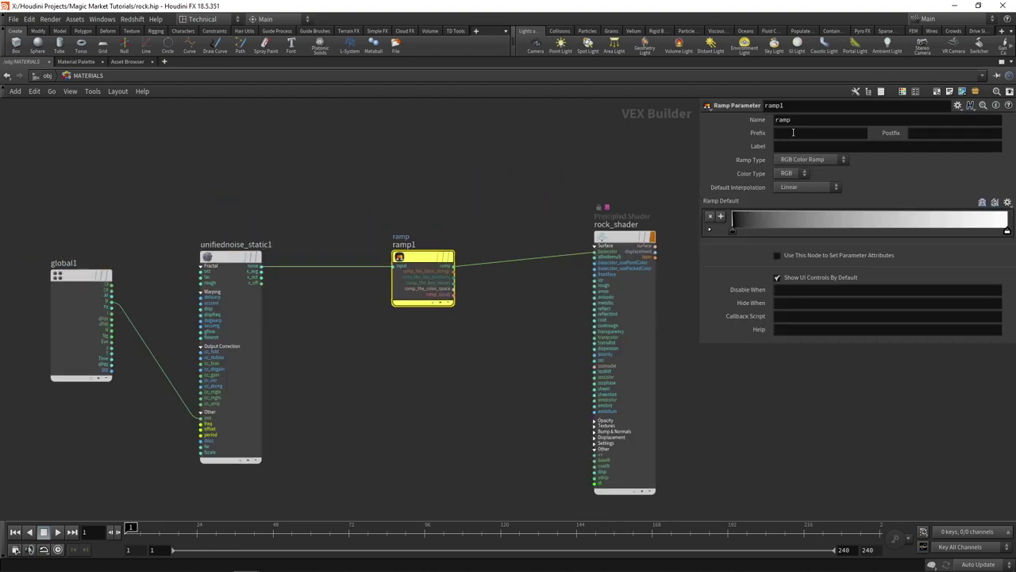
double_click(405, 244)
type("base_color")
key("Return")
double_click(784, 119)
type("$OS")
key("Return")
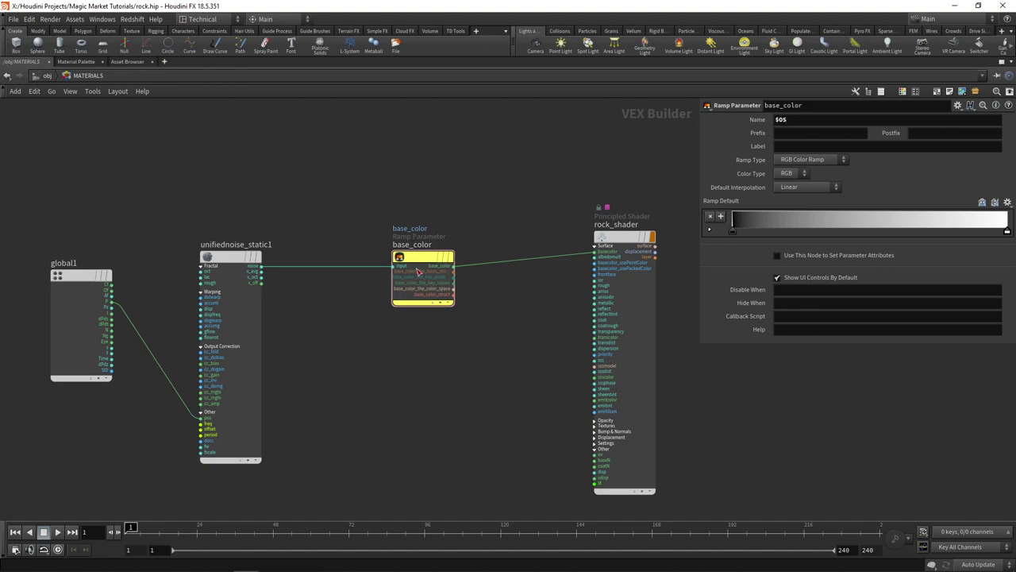
scroll(417, 354, "down", 3)
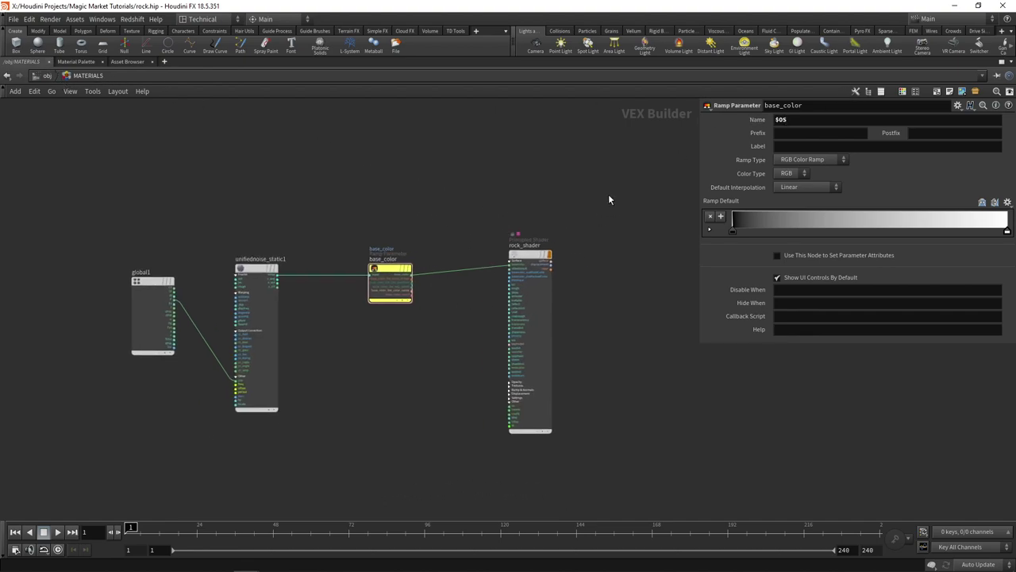
key("ctrl+b")
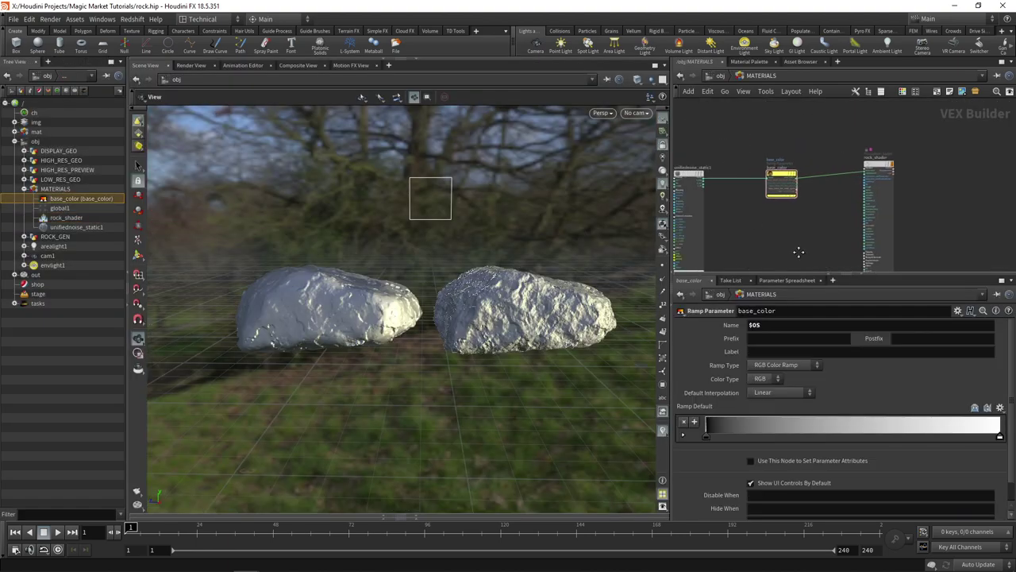
At the object level, hide DISPLAY_GEO and assign /obj/MATERIALS/rock_shader as the material of HIGH_RES_PREVIEW.
left_click(721, 75)
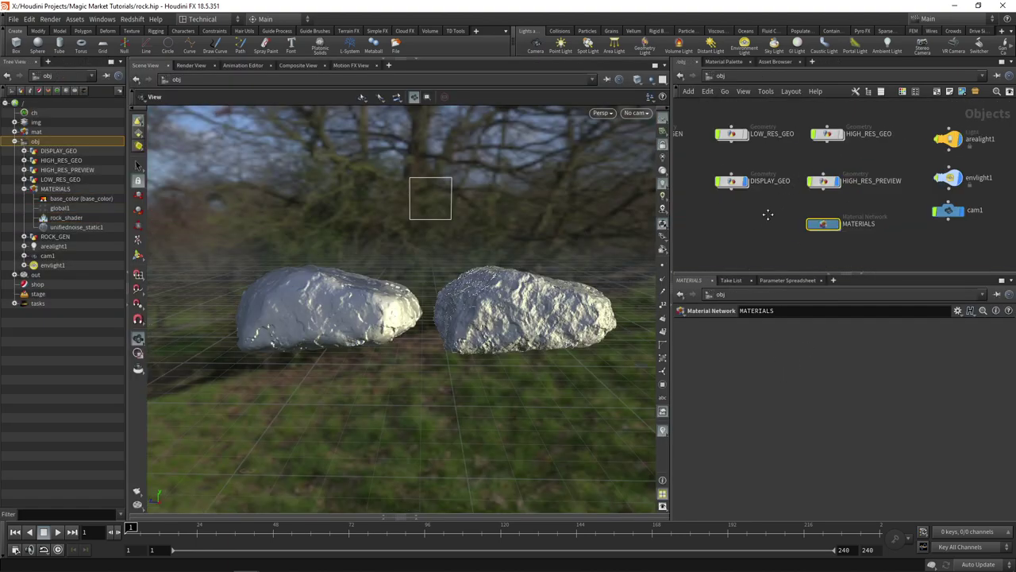
left_click(722, 192)
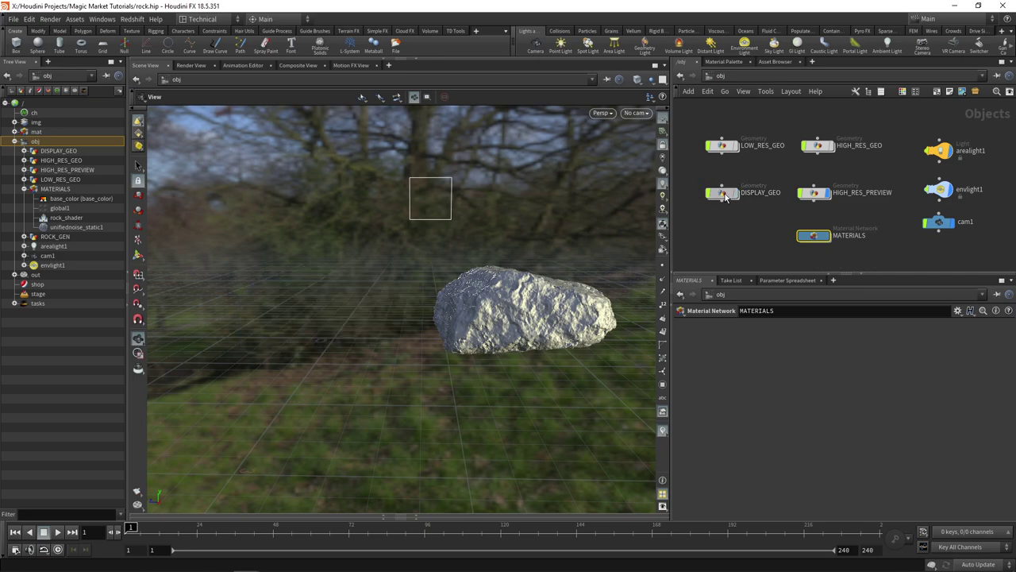
left_click(817, 192)
left_click(987, 340)
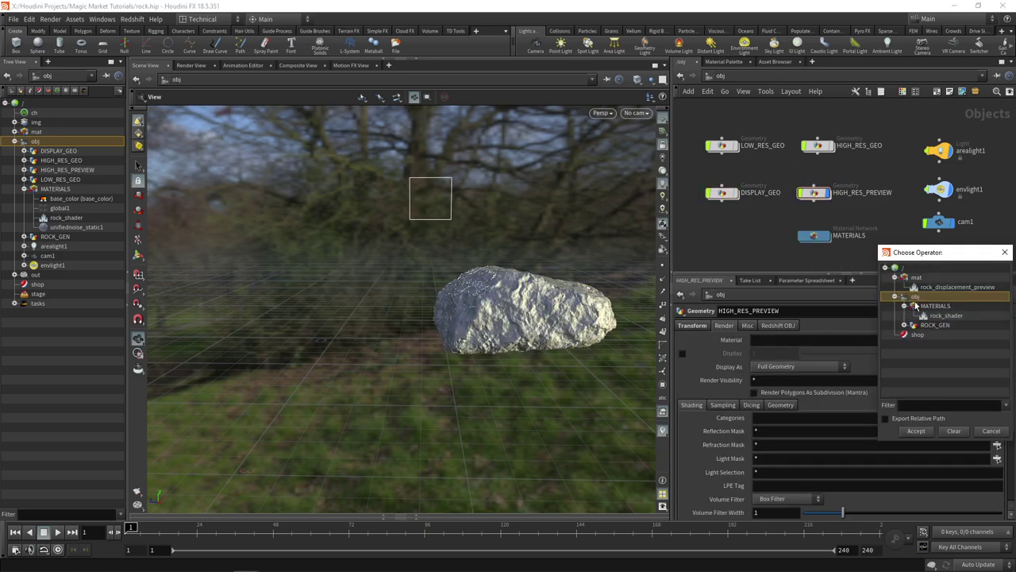
double_click(947, 315)
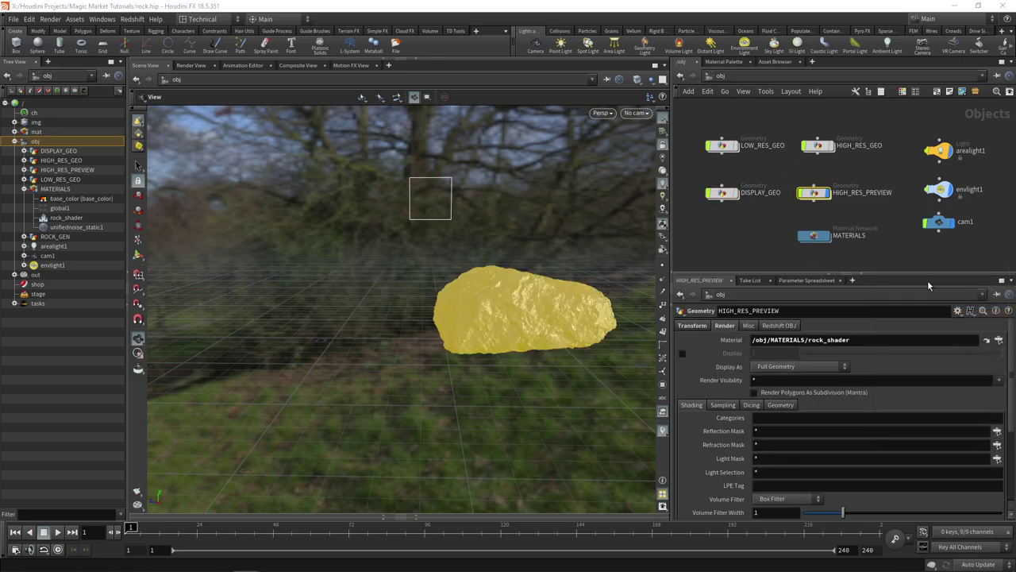
Examine the rock's surface from several angles and check which material DISPLAY_GEO uses.
left_click_drag(537, 374, 397, 347)
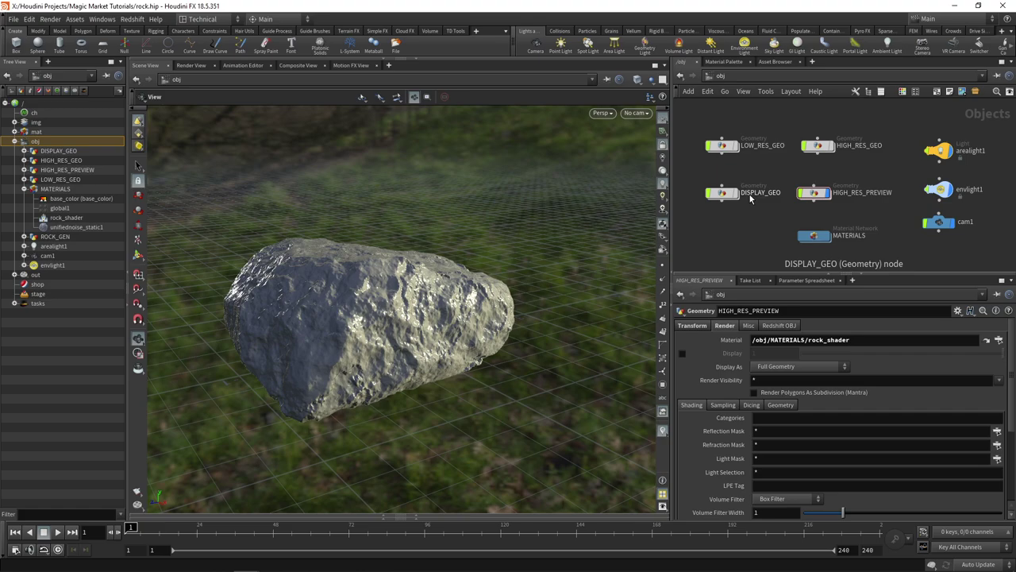
left_click_drag(420, 319, 438, 312)
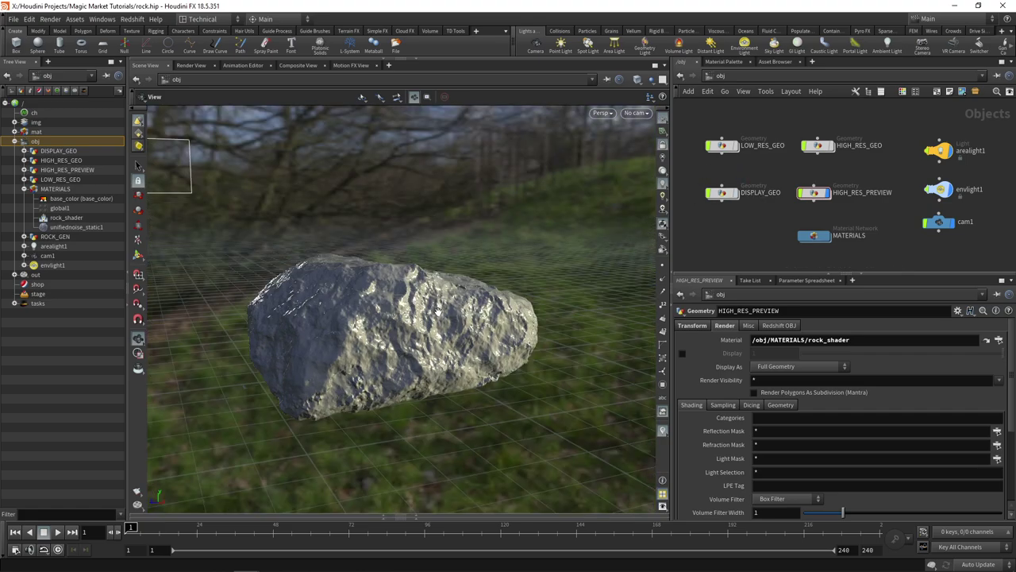
left_click(734, 192)
left_click_drag(477, 318, 563, 284)
middle_click_drag(564, 286, 635, 274)
scroll(289, 320, "down", 1)
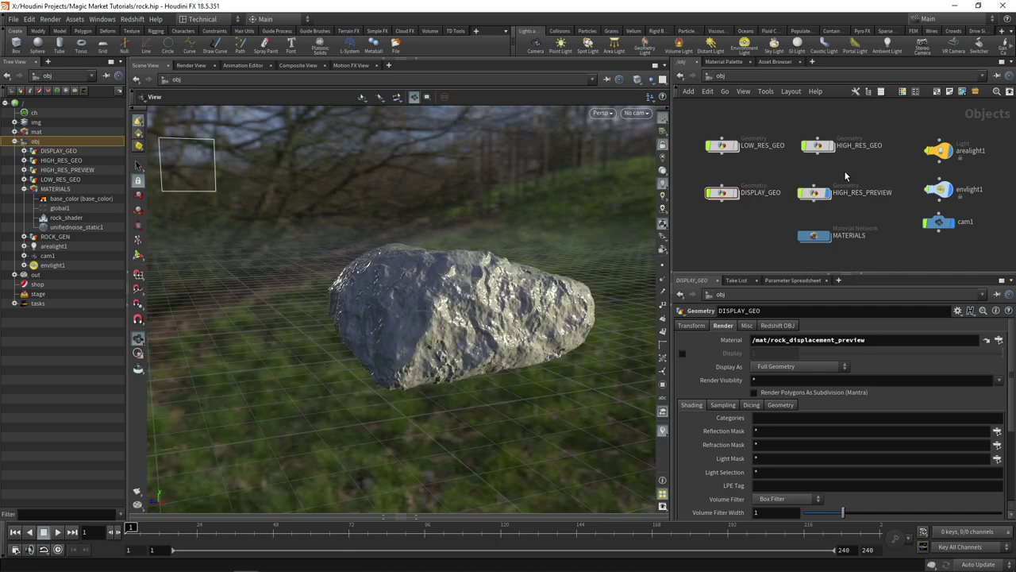
left_click_drag(428, 270, 450, 305)
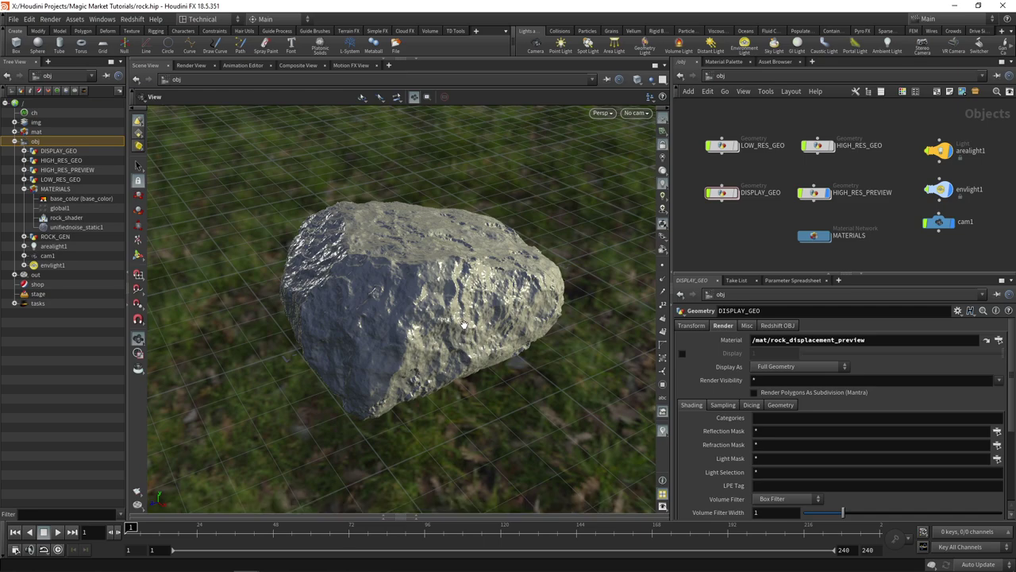
left_click_drag(447, 316, 429, 288)
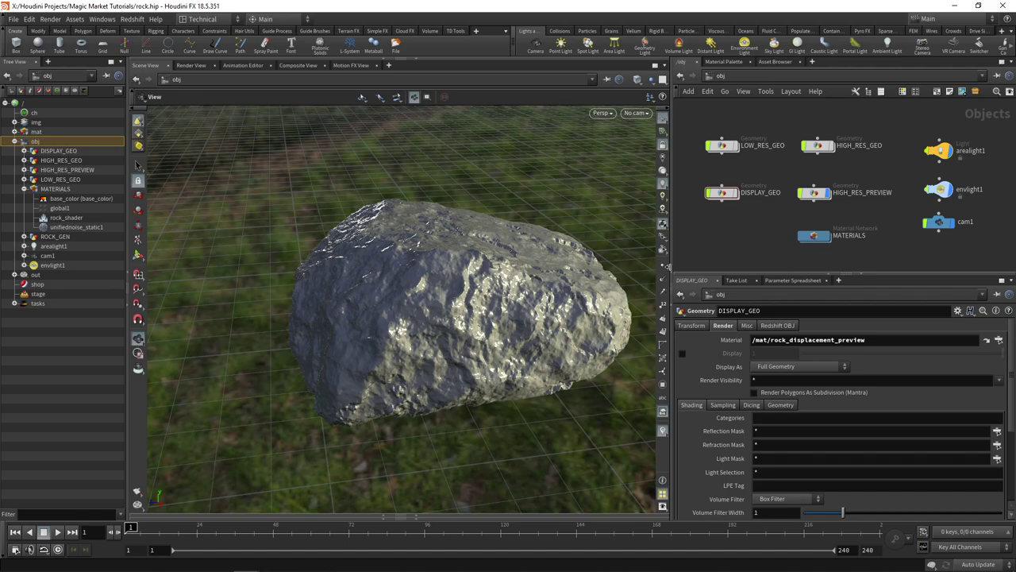
scroll(810, 163, "up", 1)
Look through cam1, frame the whole rock from slightly above, and start a Mantra render of it.
left_click(811, 201)
middle_click_drag(789, 219, 780, 202)
left_click_drag(540, 333, 530, 262)
left_click(639, 113)
left_click(646, 164)
left_click_drag(487, 334, 455, 297)
right_click_drag(454, 297, 547, 254)
left_click_drag(548, 254, 238, 174)
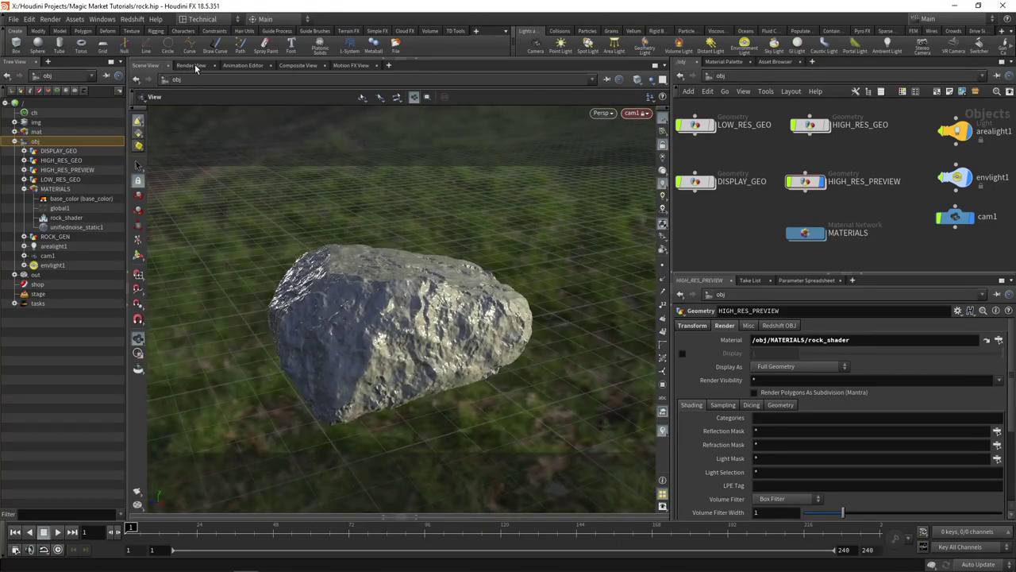
left_click(190, 66)
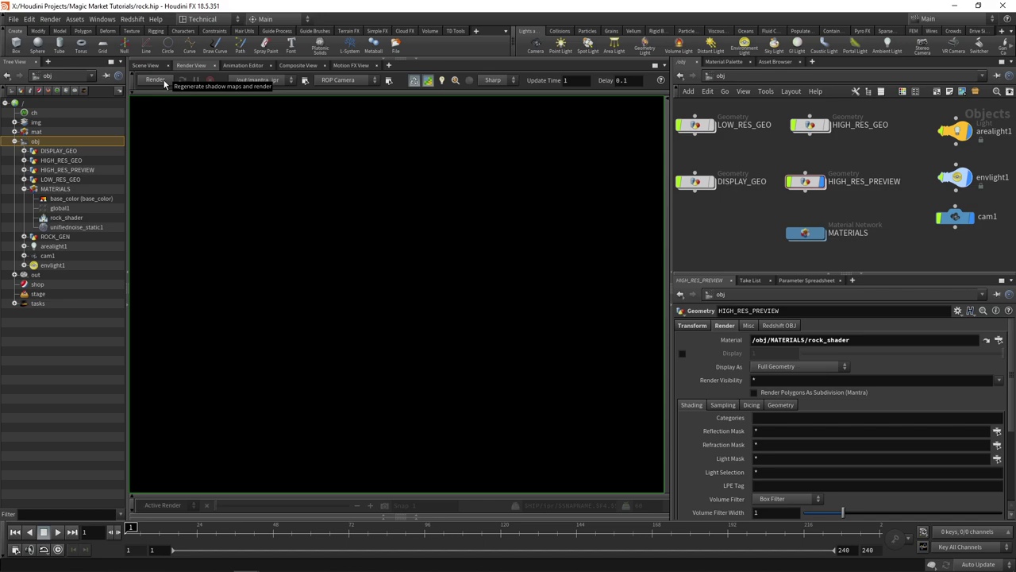
left_click(164, 82)
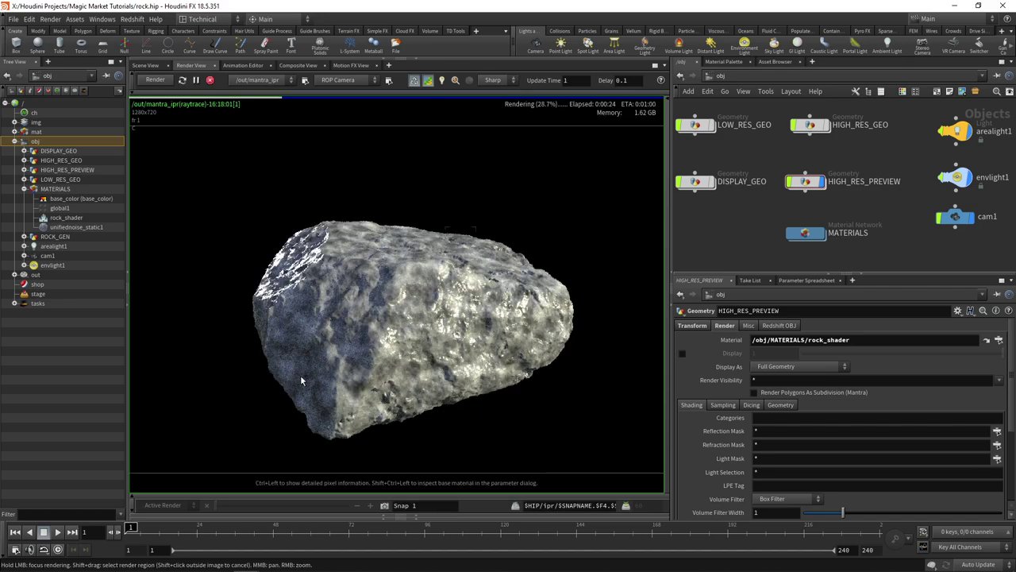
In the MATERIALS network, raise the specular roughness of rock_shader to about 0.909.
double_click(806, 232)
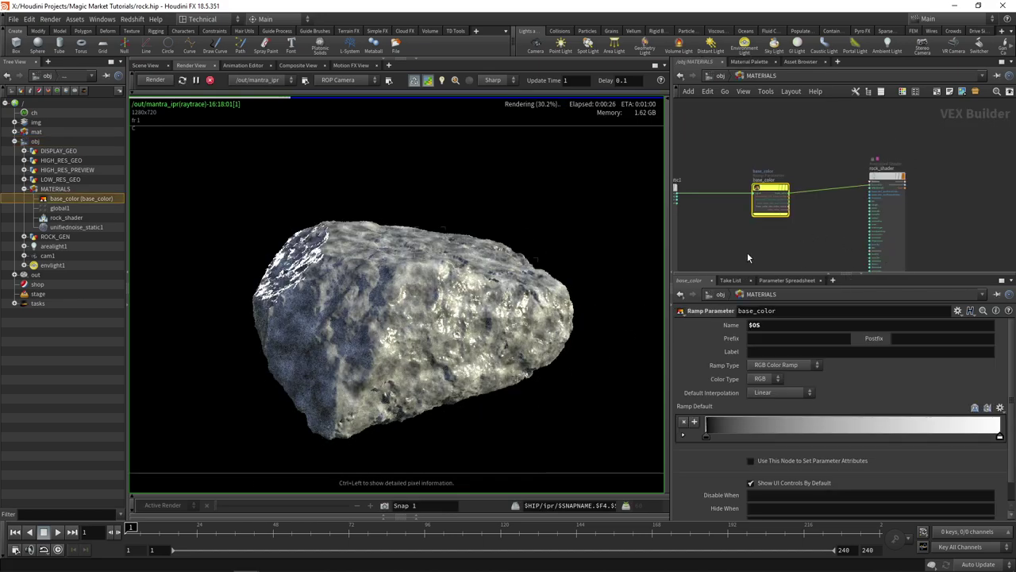
left_click(898, 170)
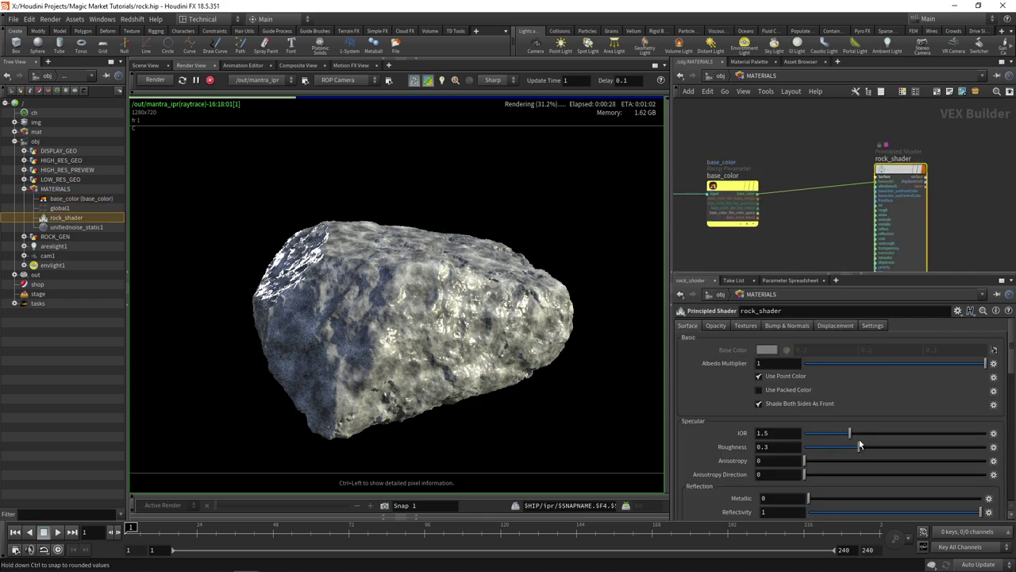
left_click_drag(948, 447, 968, 447)
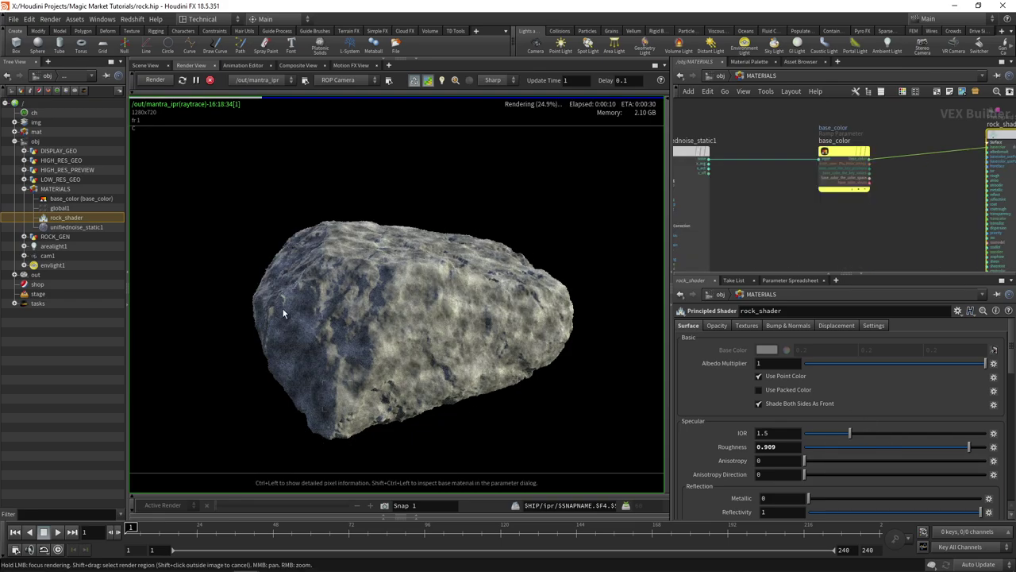
Set the first key of the base_color ramp to a dark grey with value 0.12.
middle_click_drag(813, 231, 796, 268)
left_click(822, 205)
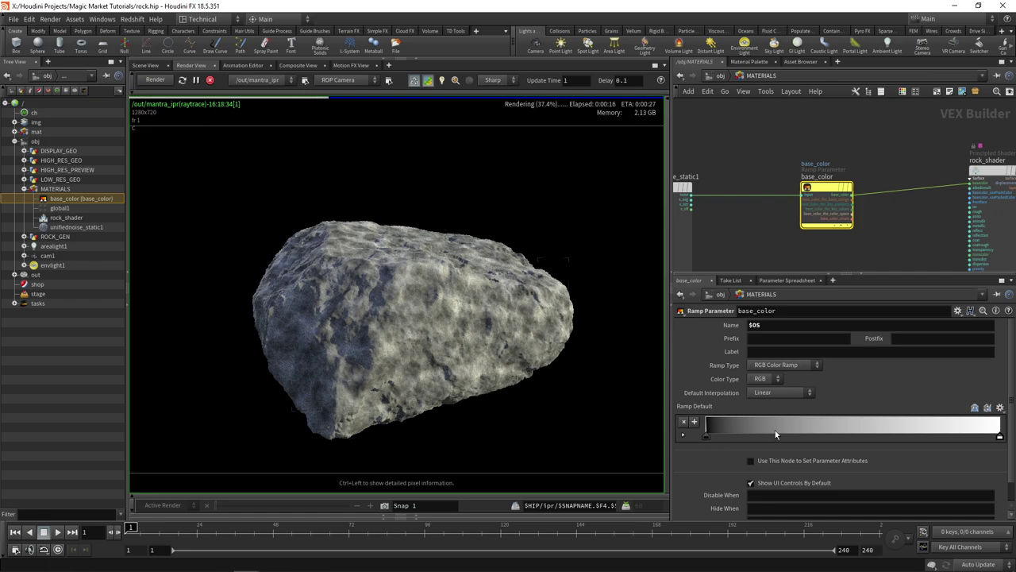
double_click(707, 438)
mouse_move(777, 418)
left_mouse_down()
mouse_move(801, 418)
mouse_move(791, 418)
left_mouse_up()
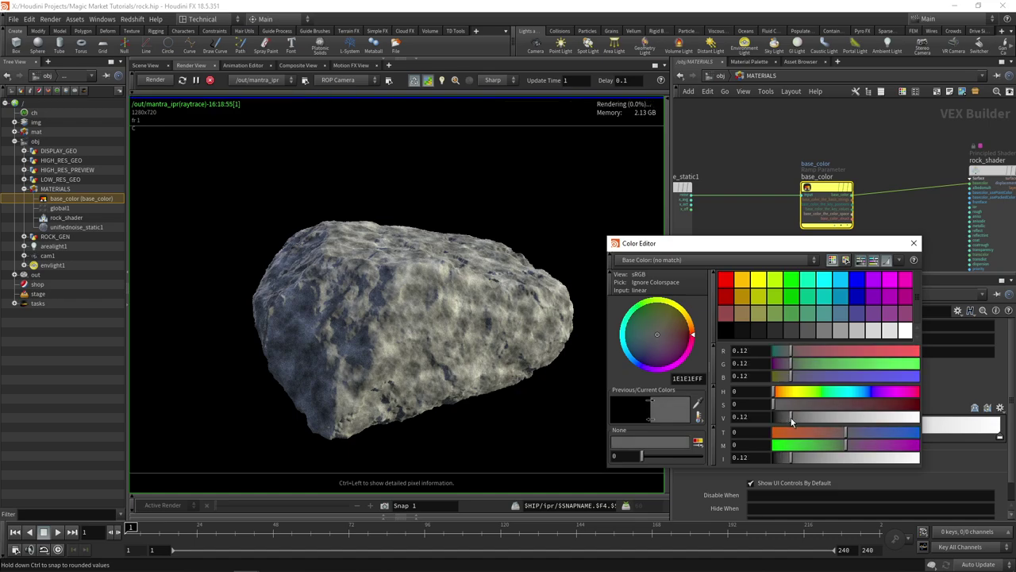
left_click(914, 244)
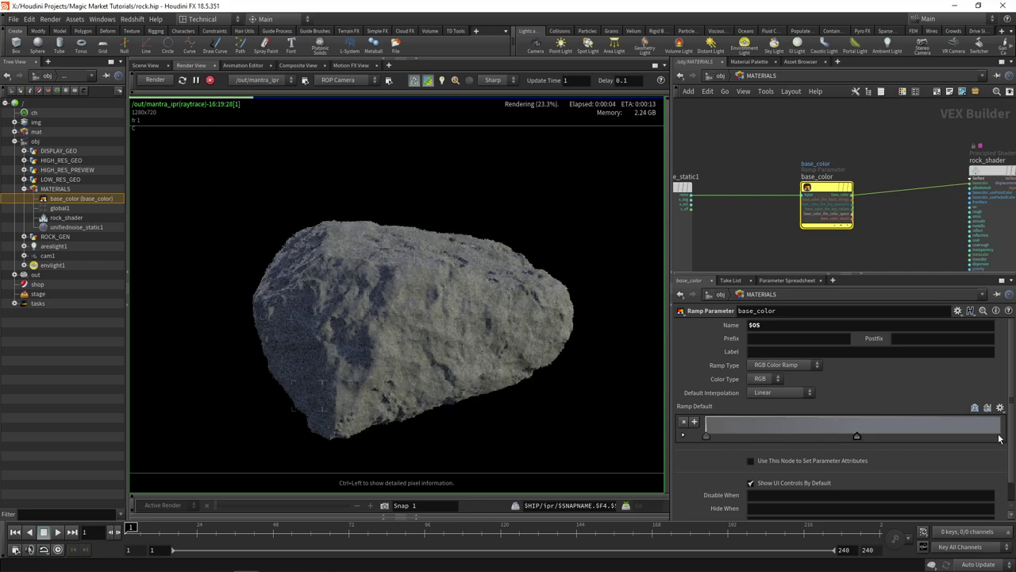
Brighten the end key of the base_color ramp to a light grey and inspect the rendered rock up close.
left_click(999, 438)
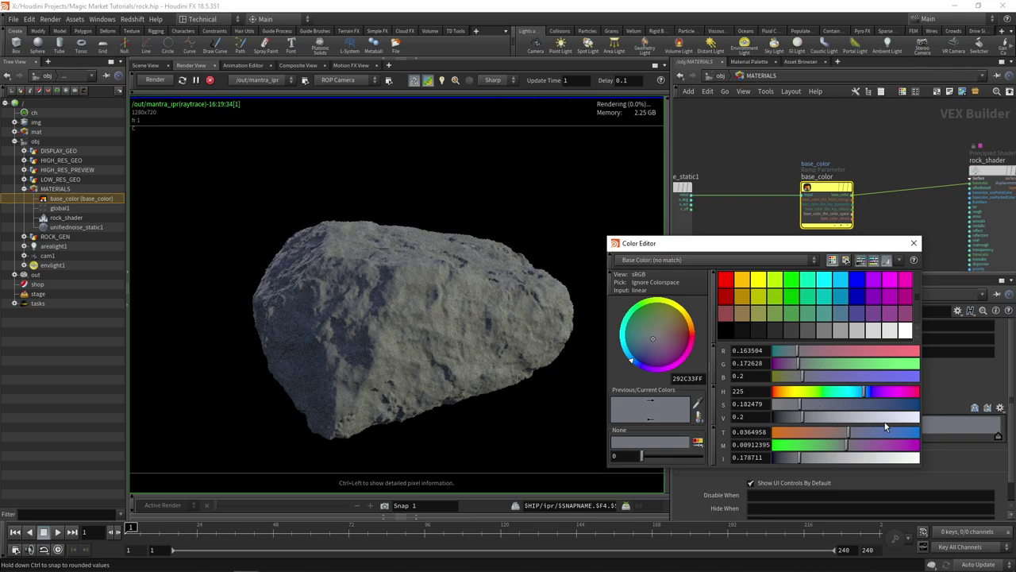
left_click_drag(864, 419, 869, 422)
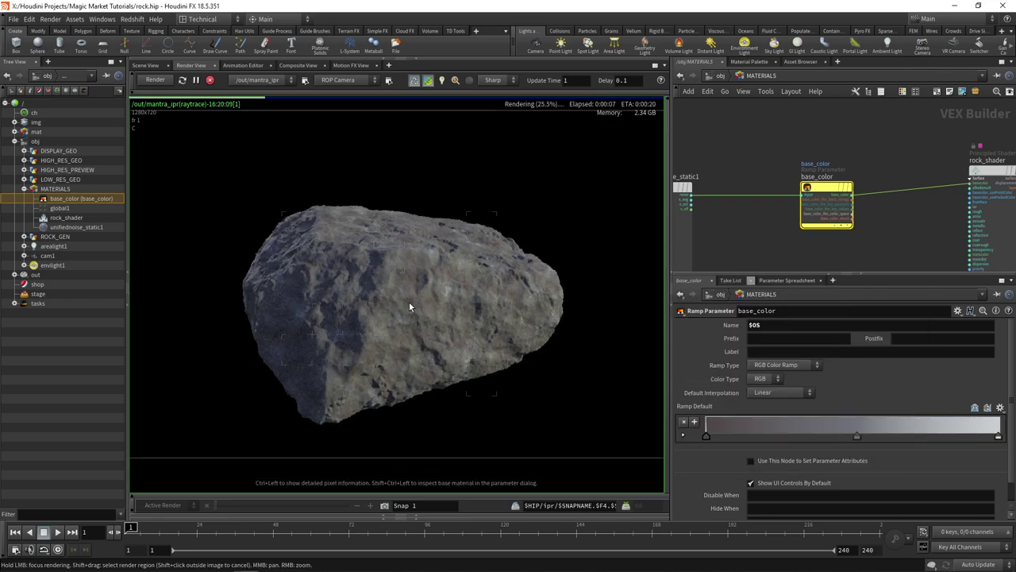
scroll(410, 303, "up", 2)
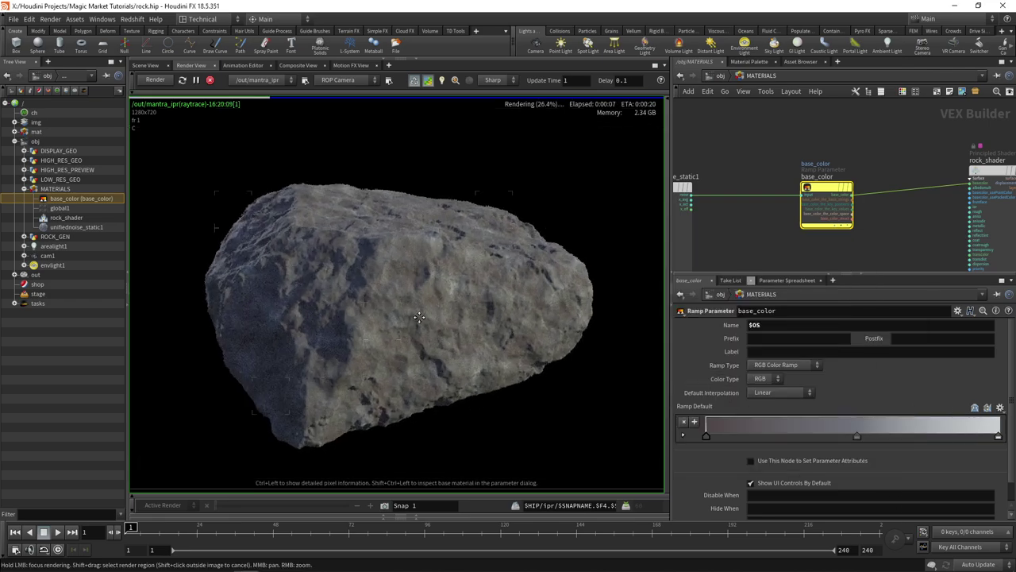
middle_click_drag(410, 303, 421, 326)
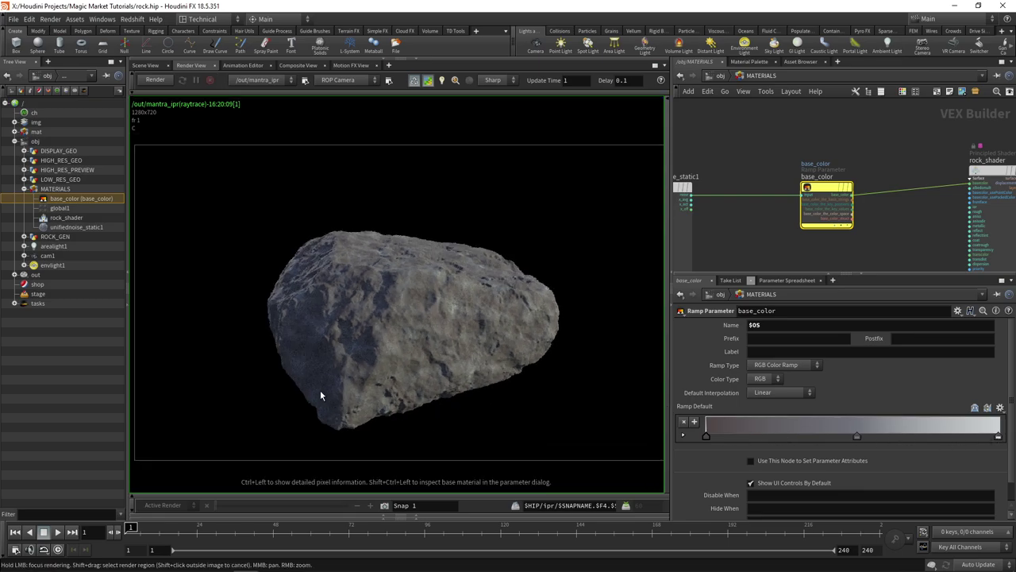
Move the base_color ramp node up so it lines up between the noise node and rock_shader.
scroll(772, 244, "down", 2)
middle_click_drag(759, 238, 842, 228)
scroll(786, 184, "down", 1)
mouse_move(832, 233)
middle_mouse_down()
mouse_move(833, 191)
mouse_move(826, 226)
middle_mouse_up()
scroll(926, 222, "up", 1)
middle_click_drag(925, 222, 876, 218)
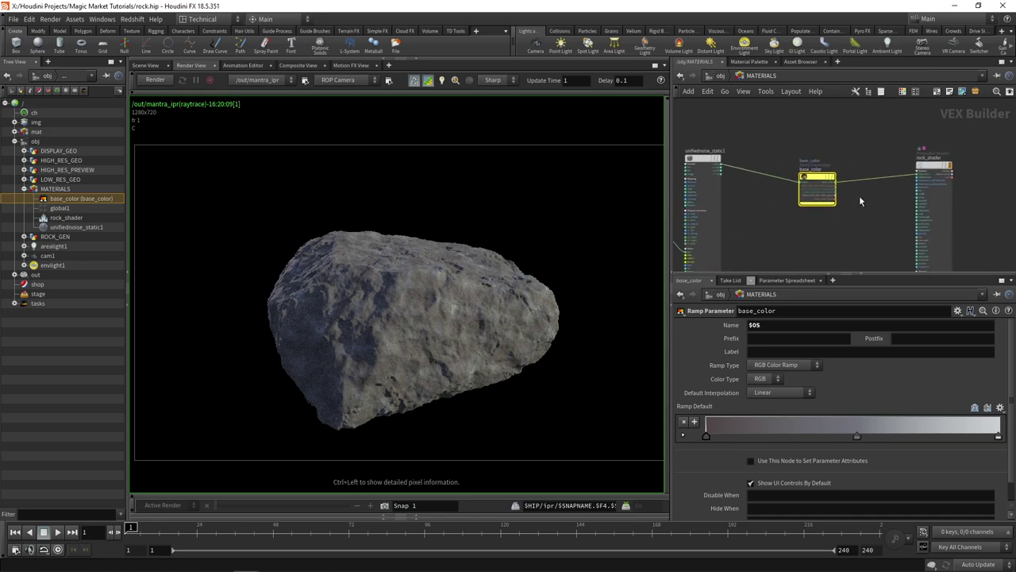
left_click_drag(826, 182, 804, 169)
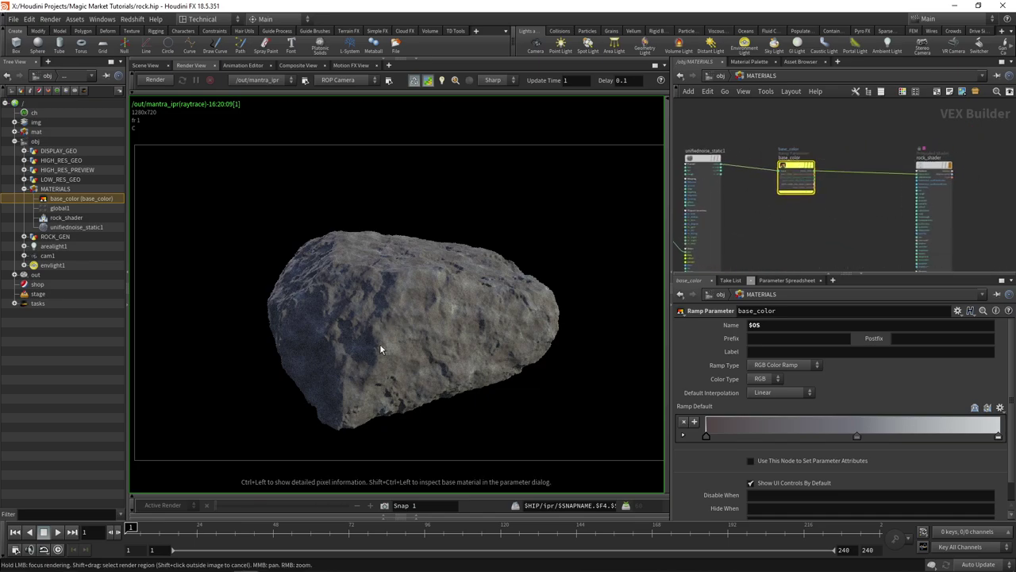
Duplicate the unified noise node and the base_color ramp node, placing the copies below the originals.
scroll(757, 224, "down", 2)
middle_click_drag(745, 228, 801, 168)
scroll(750, 189, "up", 2)
scroll(825, 175, "down", 1)
scroll(756, 161, "up", 1)
scroll(833, 162, "down", 1)
left_click_drag(769, 132, 771, 248, "alt")
middle_click_drag(874, 204, 833, 220)
scroll(830, 222, "down", 1)
left_click_drag(806, 159, 803, 234, "alt")
Wire the noise output of unifiednoise_static2 into the input of the duplicated ramp.
scroll(804, 207, "up", 3)
scroll(729, 239, "up", 2)
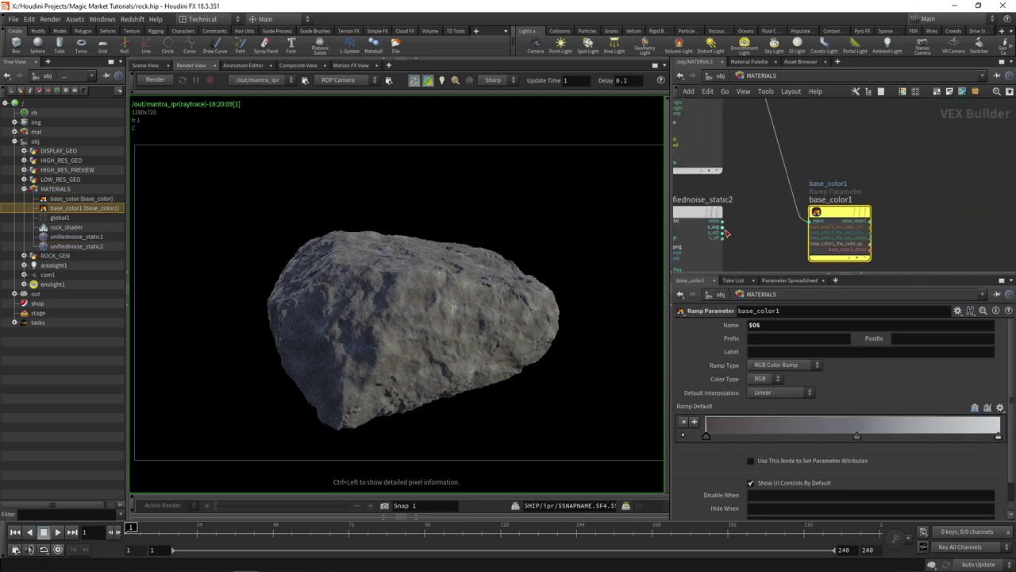
left_click(722, 220)
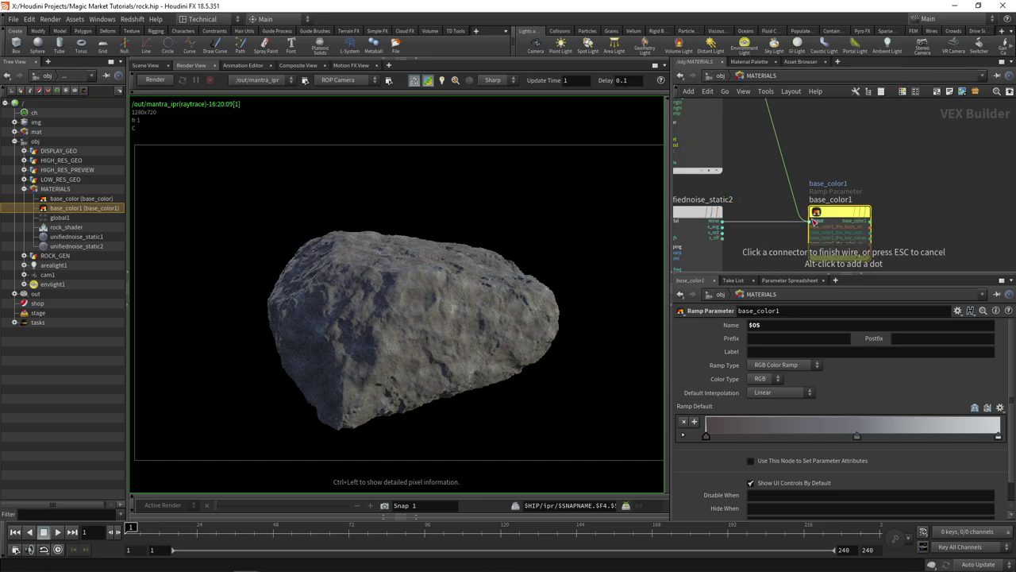
left_click(809, 220)
Rename the duplicated ramp node tint_color.
scroll(699, 219, "down", 3)
middle_click_drag(724, 219, 746, 238)
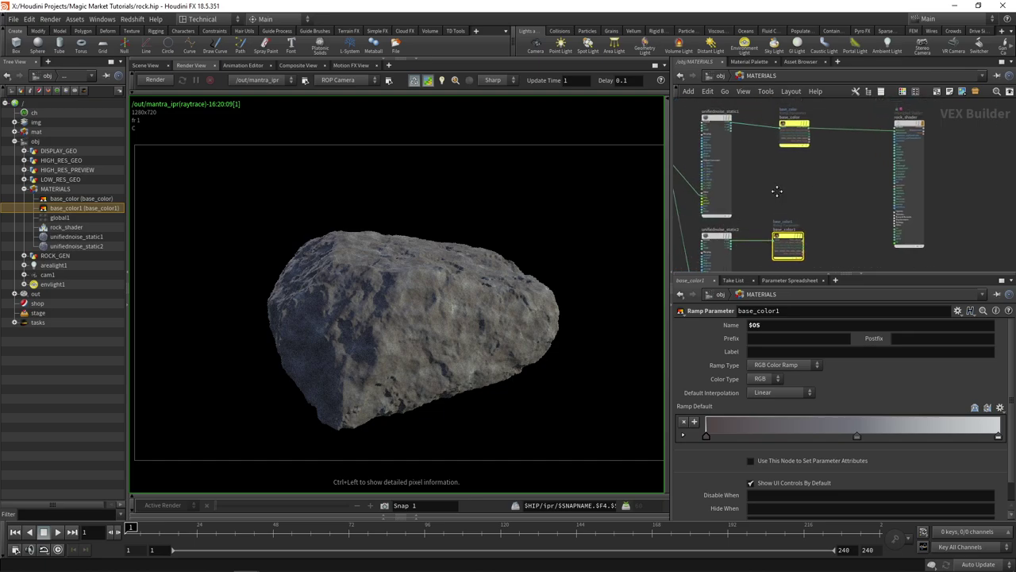
middle_click_drag(778, 196, 777, 175)
scroll(835, 189, "up", 1)
scroll(836, 190, "down", 2)
middle_click_drag(836, 189, 762, 219)
left_click_drag(722, 242, 736, 229)
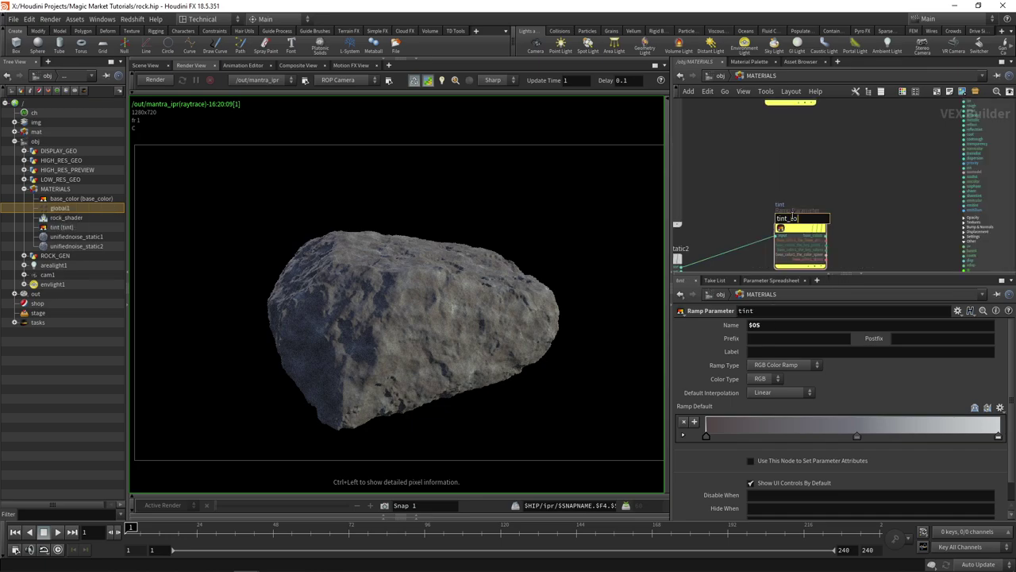
type("lor")
key("Return")
Add a Color Mix node before rock_shader and wire the base_color ramp output into its primary input.
key("Tab")
type("mix")
left_click(913, 53)
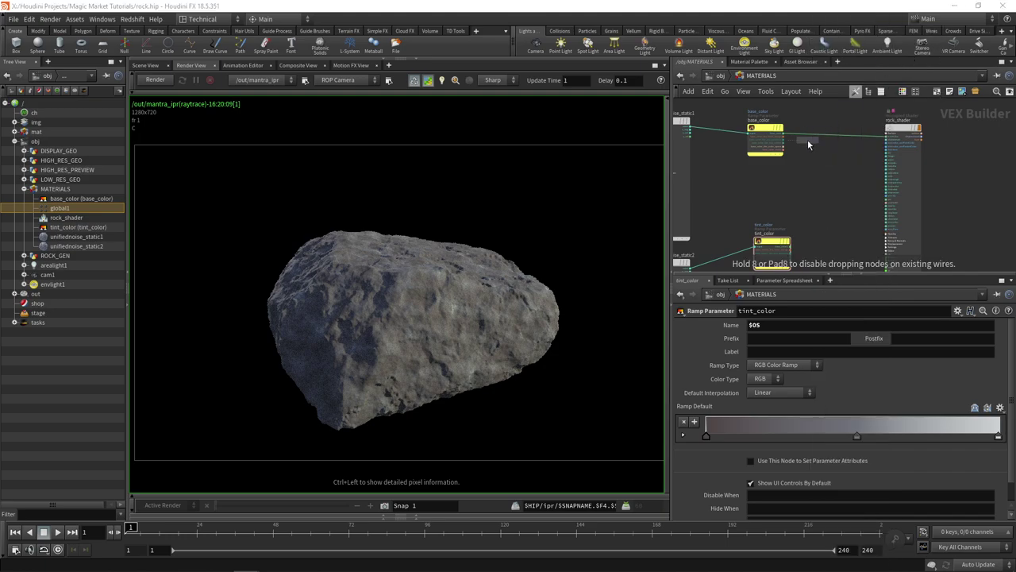
left_click(829, 163)
scroll(797, 150, "up", 3)
left_click(779, 119)
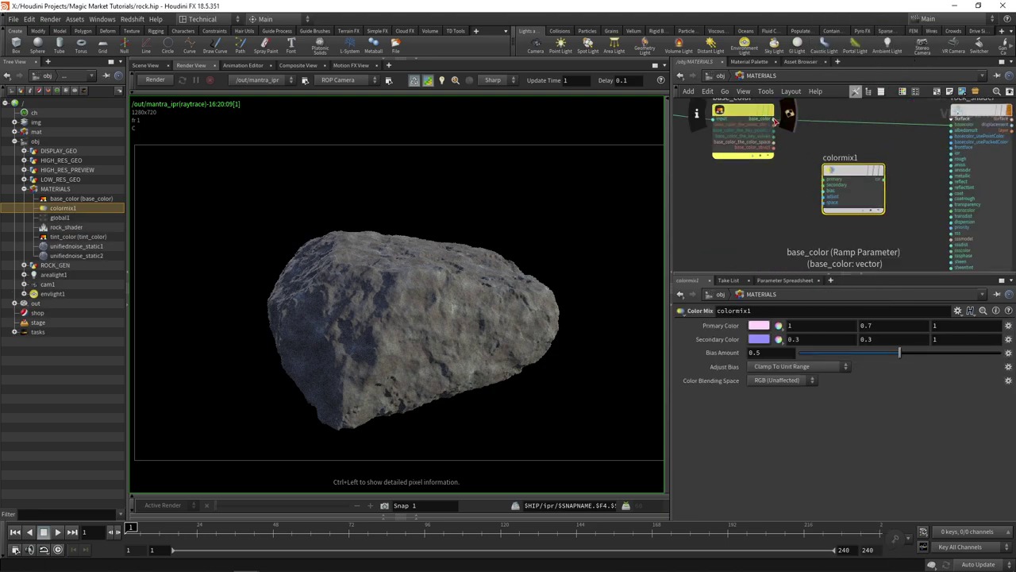
left_click(825, 179)
Wire the tint_color ramp output into the secondary input of the Color Mix node.
scroll(773, 190, "down", 2)
middle_click_drag(785, 261, 759, 207)
scroll(758, 226, "up", 2)
left_click(754, 222)
middle_click_drag(766, 135, 770, 207)
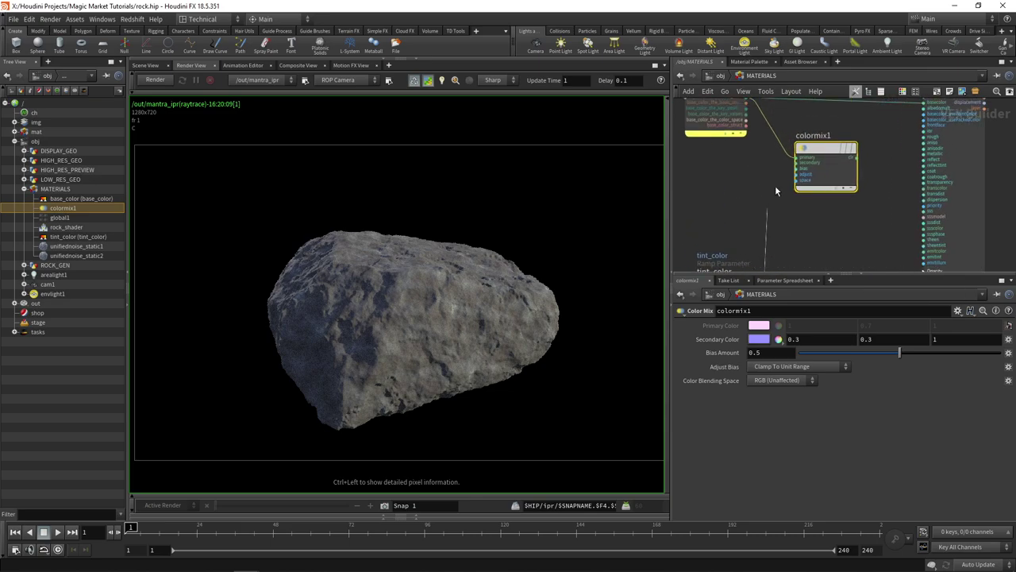
left_click(795, 163)
Wire the Color Mix output into the basecolor input of rock_shader.
scroll(826, 227, "down", 3)
middle_click_drag(850, 233, 923, 120)
scroll(832, 199, "up", 2)
left_click(816, 201)
left_click(882, 150)
Shift the offset of unifiednoise_static2 so its pattern differs from that of the first noise.
scroll(922, 119, "down", 3)
middle_click_drag(781, 219, 767, 237)
scroll(760, 221, "up", 1)
left_click(727, 216)
scroll(794, 245, "down", 1)
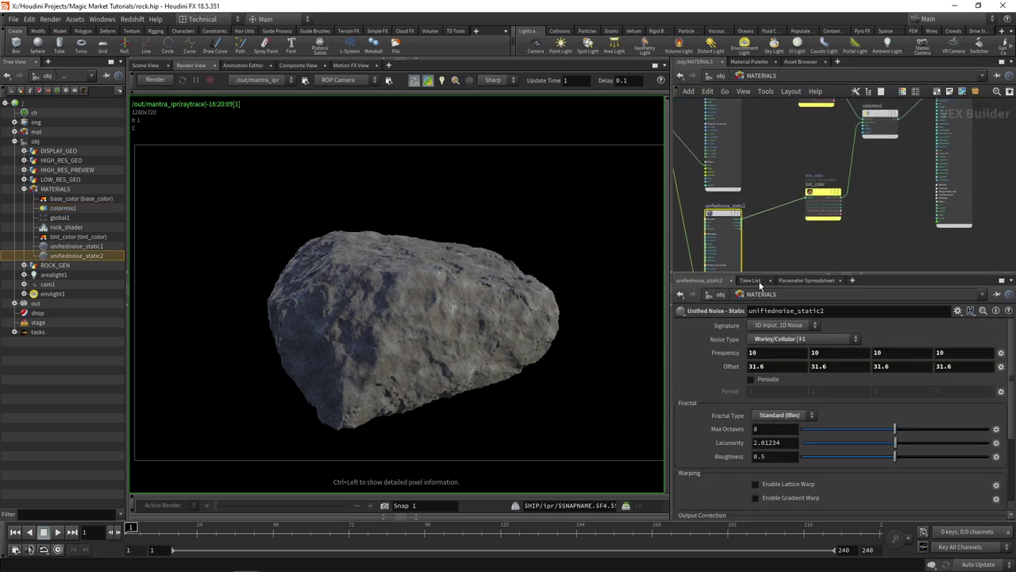
middle_click_drag(724, 366, 702, 356)
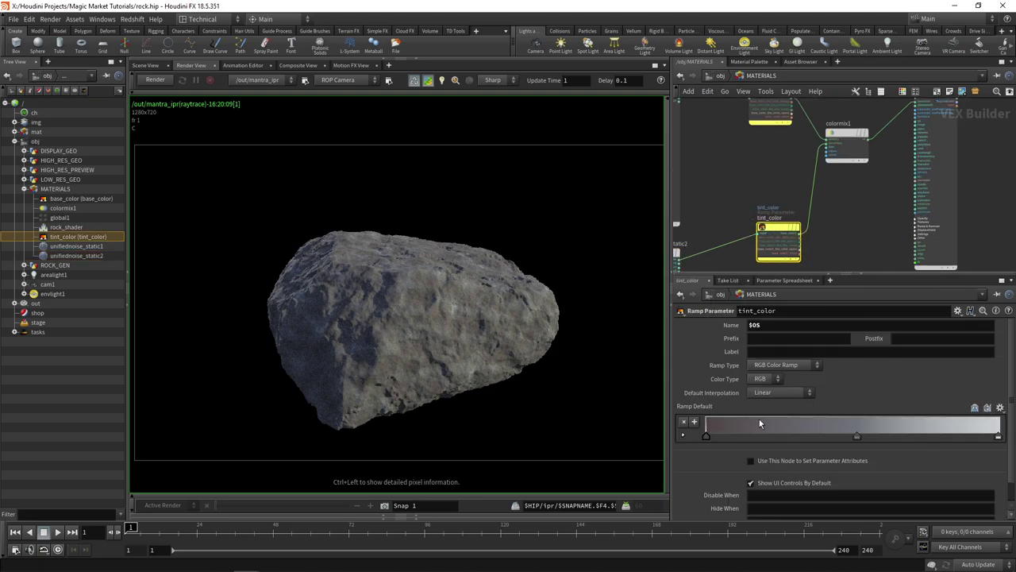
Change the first key of the tint_color ramp to a dark olive colour.
left_click(706, 435)
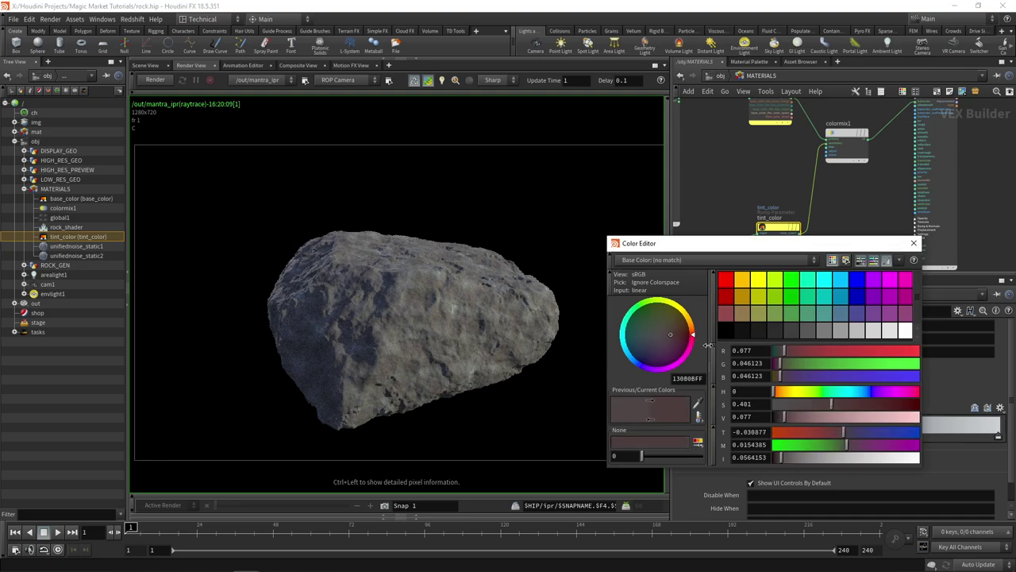
left_click(914, 243)
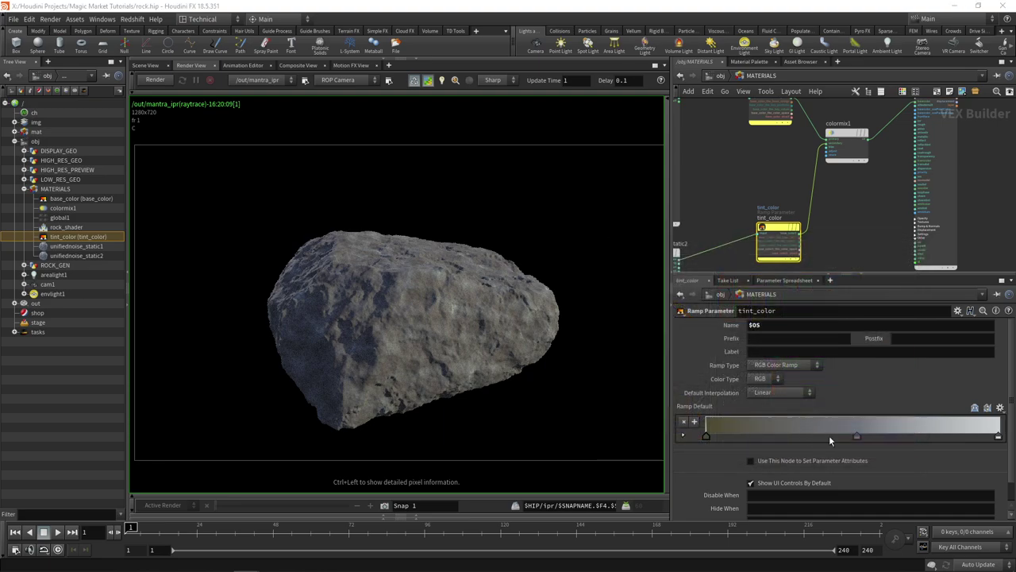
Change the middle and last keys of the tint_color ramp to muted green shades.
left_click(854, 434)
left_click_drag(656, 329, 650, 313)
left_click(914, 243)
left_click(998, 434)
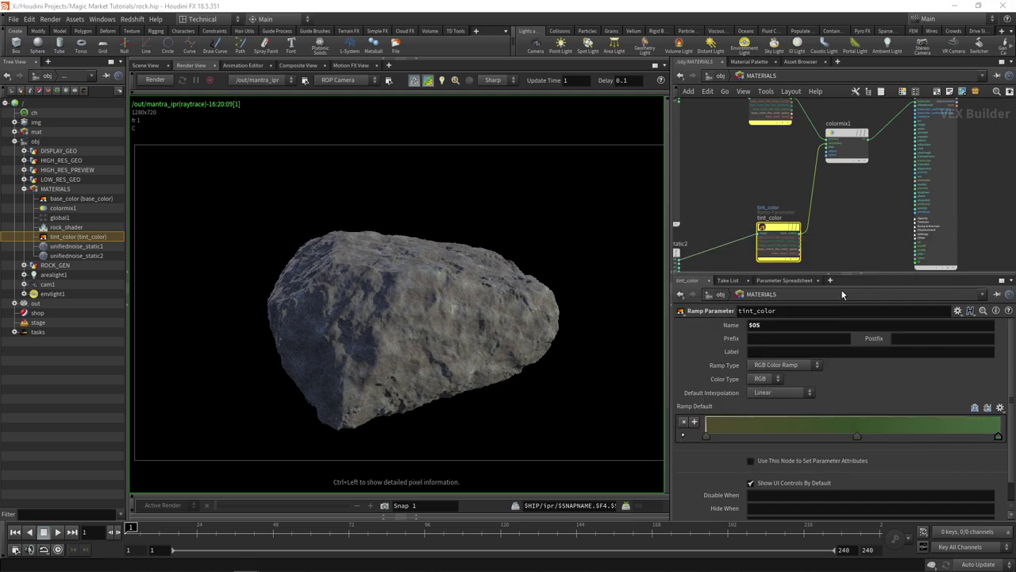
Add a third Unified Noise - Static node and wire the global position into its pos input.
key("h")
key("Tab")
type("unifi")
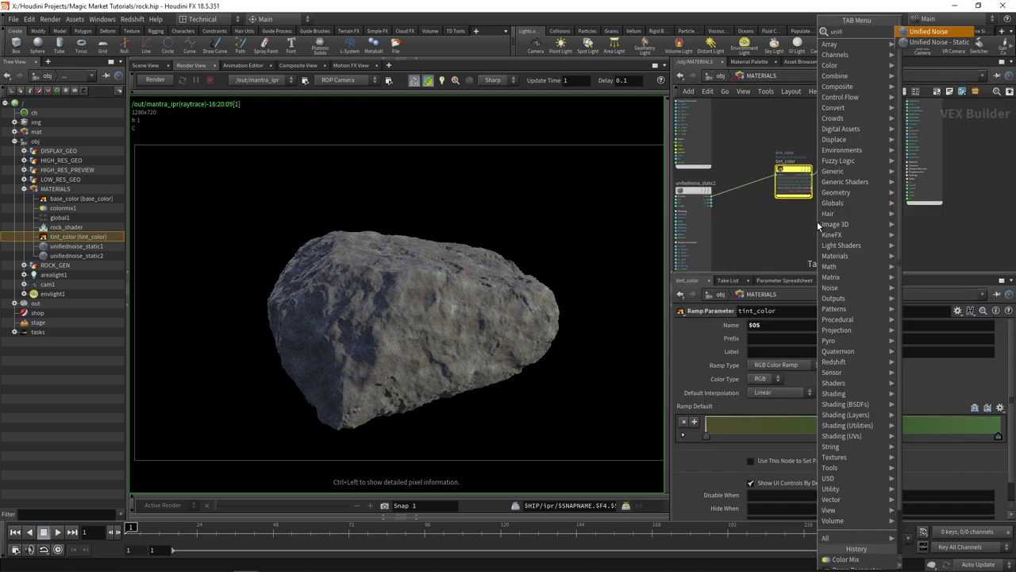
key("Down")
key("Return")
left_click(790, 226)
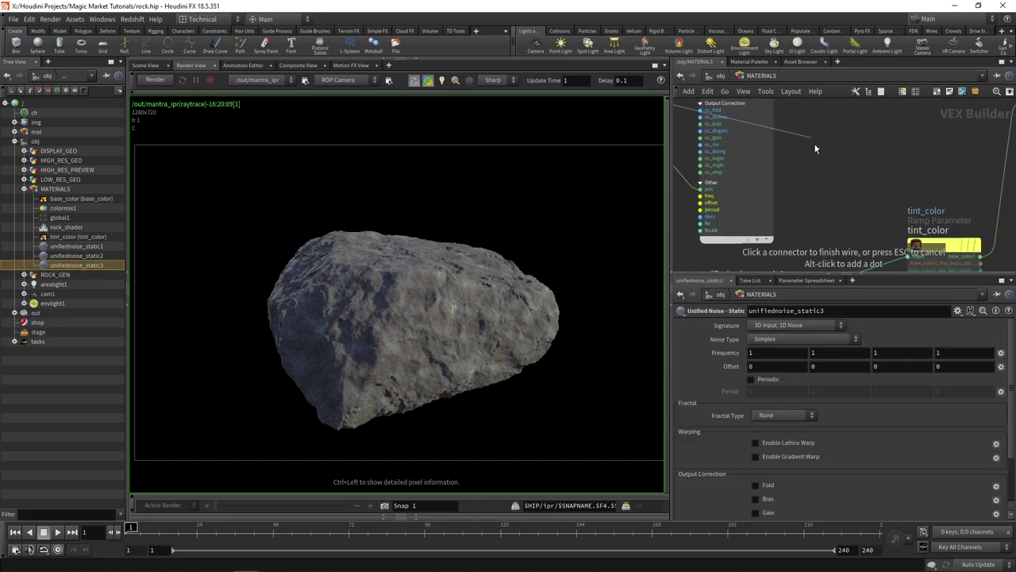
middle_click_drag(746, 262, 820, 132)
middle_click_drag(786, 246, 751, 111)
left_click(749, 211)
Wire the noise output of unifiednoise_static3 into the bias input of colormix1.
scroll(848, 157, "down", 3)
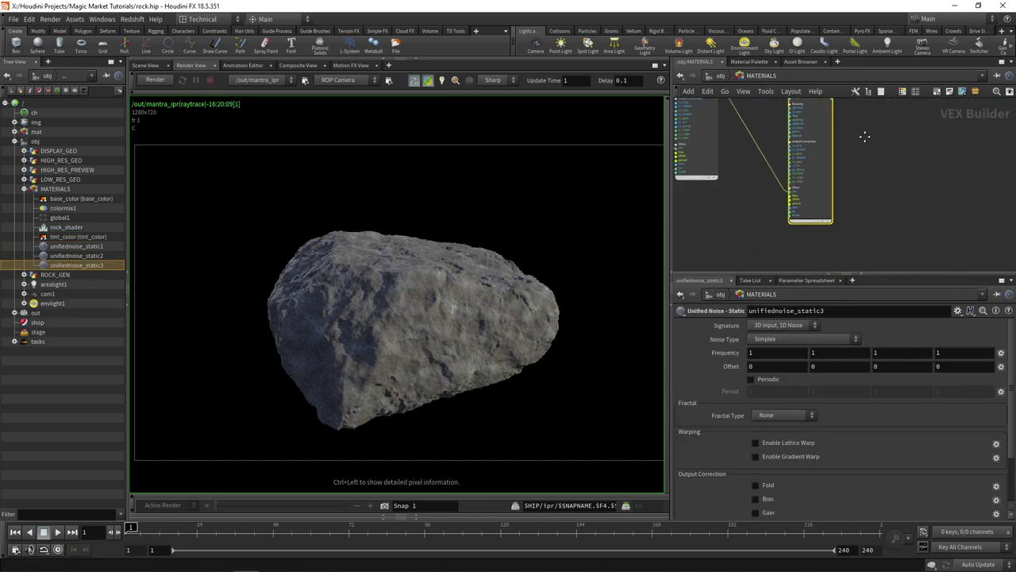
middle_click_drag(867, 138, 810, 270)
scroll(790, 213, "up", 3)
left_click(771, 212)
middle_click_drag(814, 112, 780, 272)
scroll(771, 181, "up", 3)
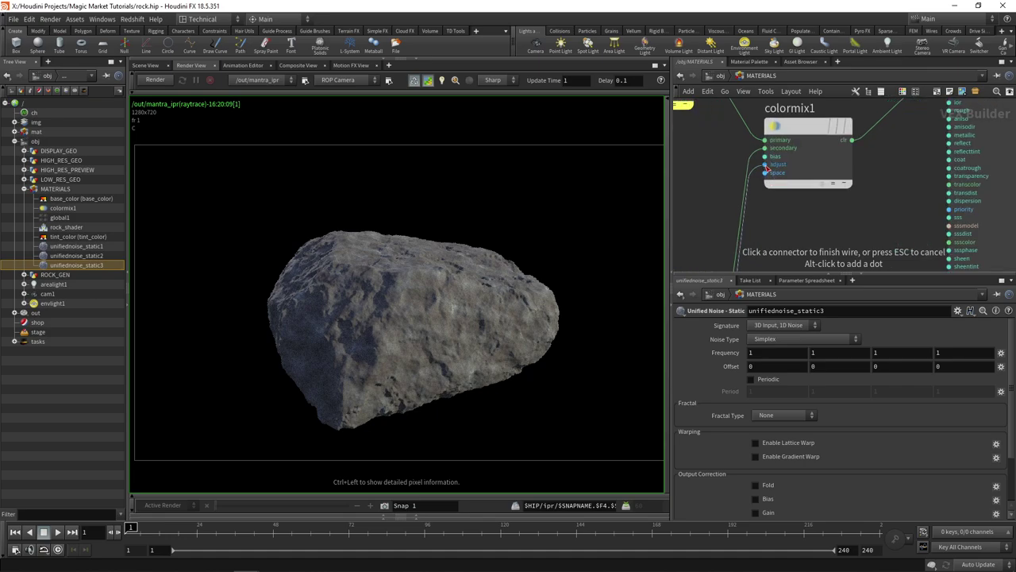
left_click(766, 156)
Tidy the network by moving the tint_color ramp node closer beneath base_color.
scroll(826, 241, "down", 3)
left_click(819, 163)
scroll(846, 246, "down", 1)
middle_click_drag(827, 208, 826, 180)
left_click_drag(739, 211, 702, 150)
middle_click_drag(844, 158, 870, 239)
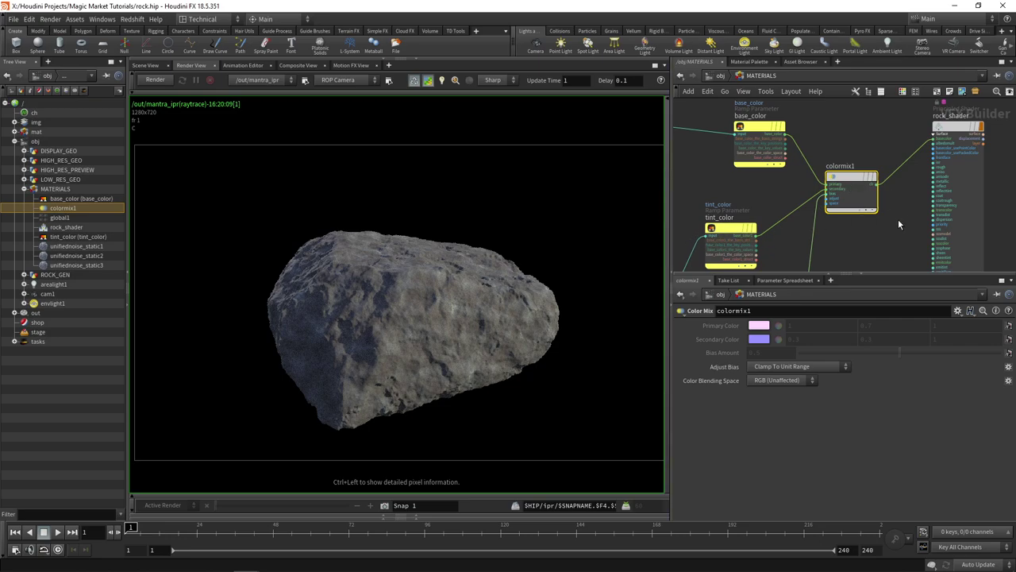
Set unifiednoise_static3 to the Worley/Cellular F1 noise type with Standard (fBm) fractal.
scroll(899, 219, "down", 1)
middle_click_drag(900, 219, 858, 157)
middle_click_drag(807, 250, 828, 174)
scroll(828, 175, "up", 1)
left_click(748, 181)
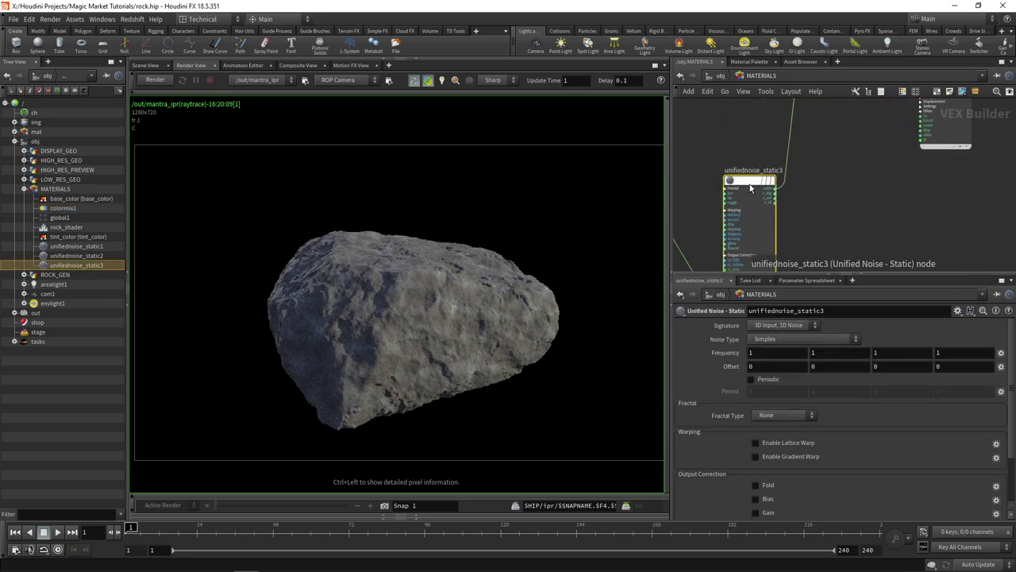
left_click(790, 339)
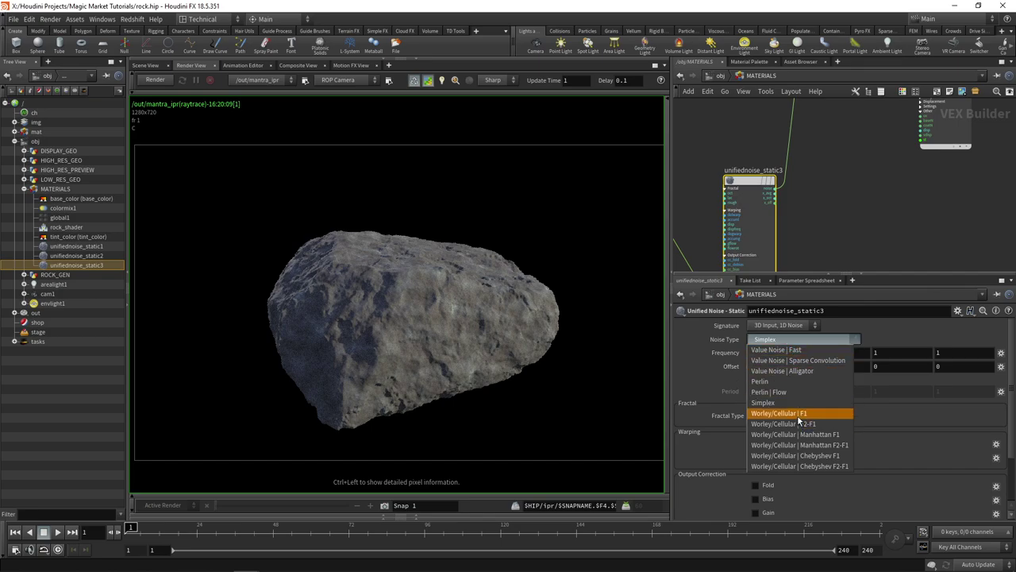
left_click(799, 414)
left_click(782, 415)
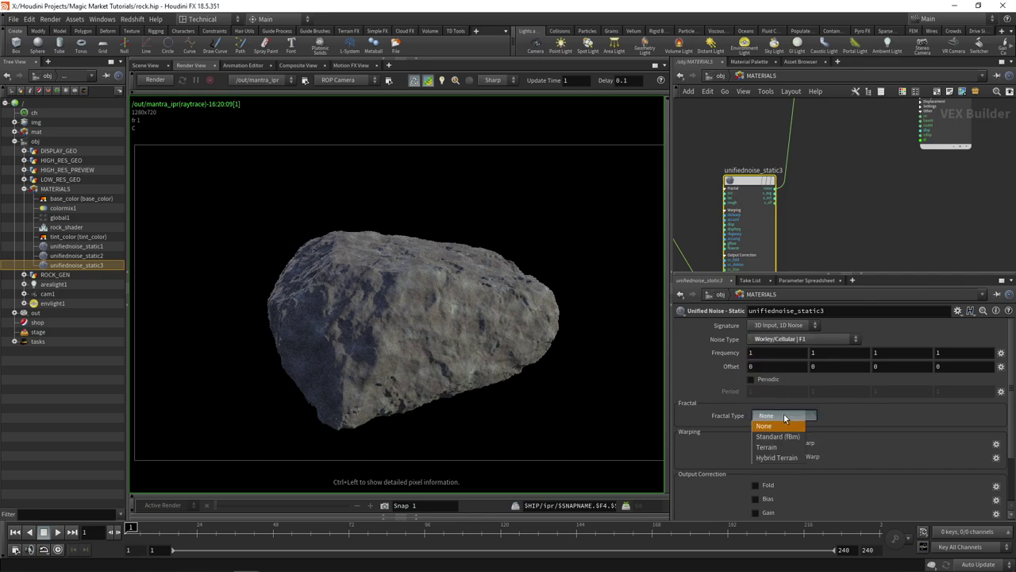
left_click(778, 436)
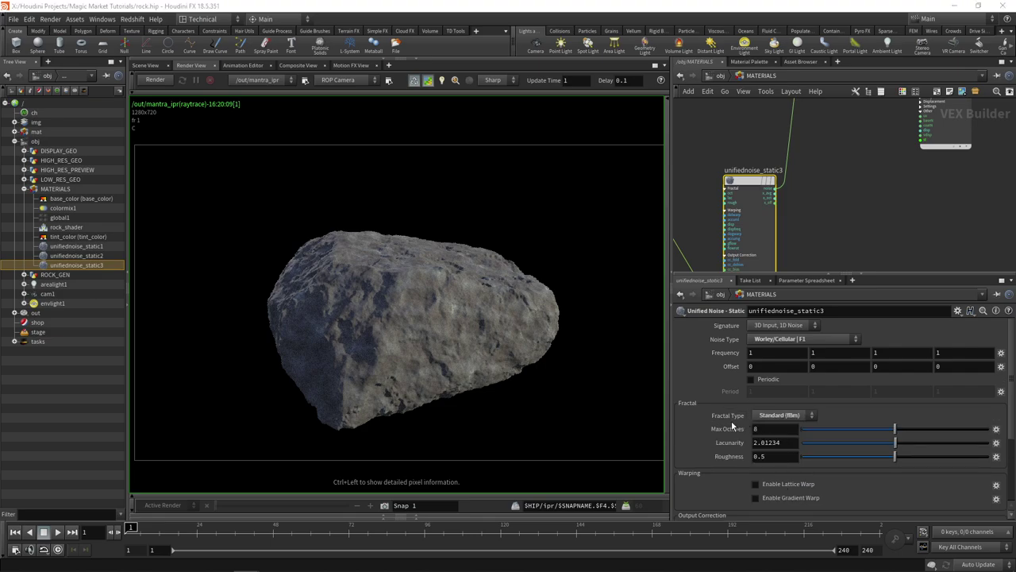
Set unifiednoise_static3 to offset 102.4, max octaves 3.91, lacunarity 1, roughness 0.256 and frequency 7 on all components.
middle_click_drag(711, 366, 746, 366)
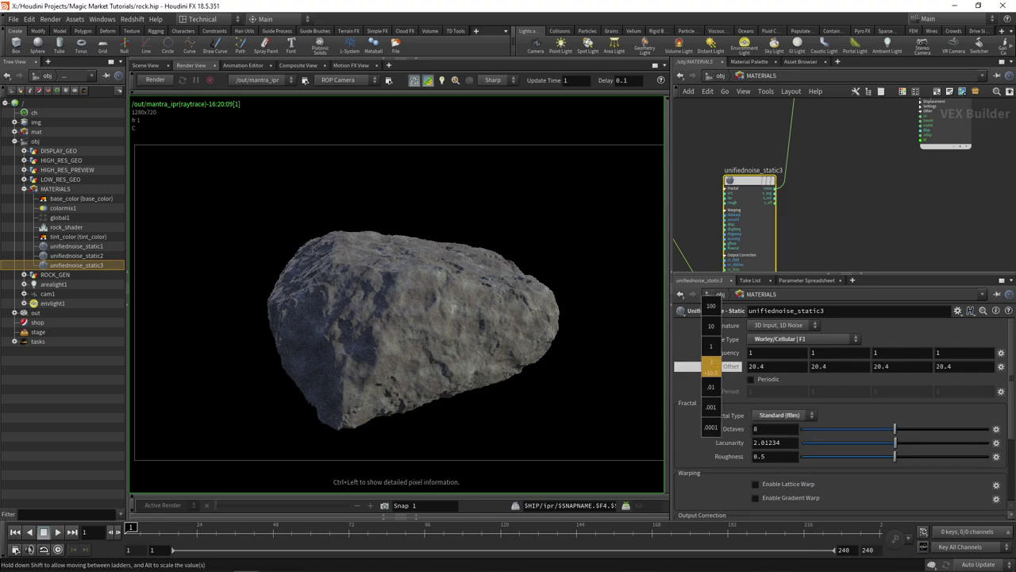
middle_click_drag(878, 472, 893, 472)
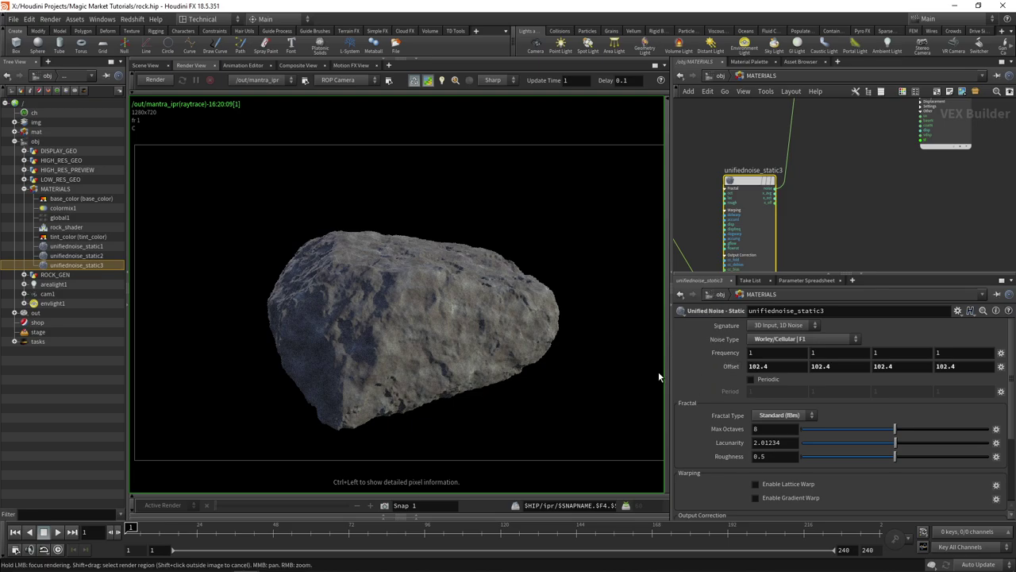
left_click_drag(895, 458, 847, 429)
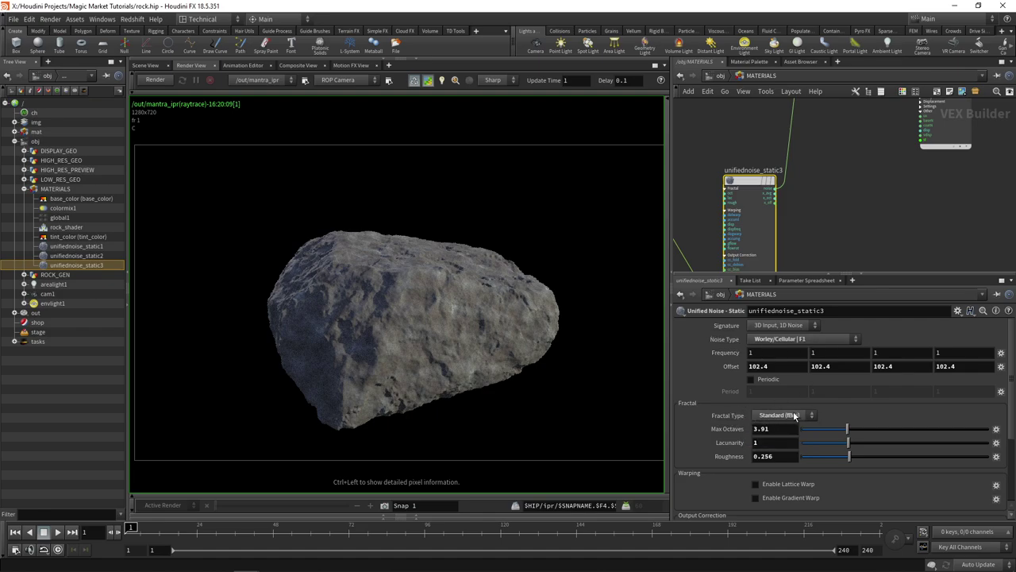
middle_click_drag(725, 352, 768, 323)
Render the rock again, examine the tinted base colour up close, and stop the render.
middle_click_drag(856, 163, 819, 238)
scroll(819, 239, "down", 3)
scroll(819, 206, "up", 2)
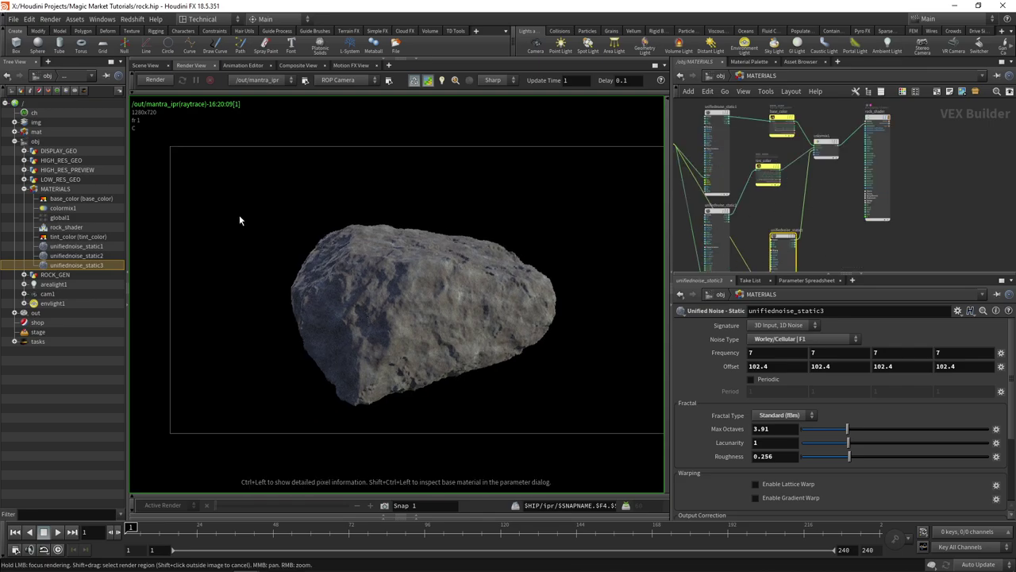
left_click(442, 286)
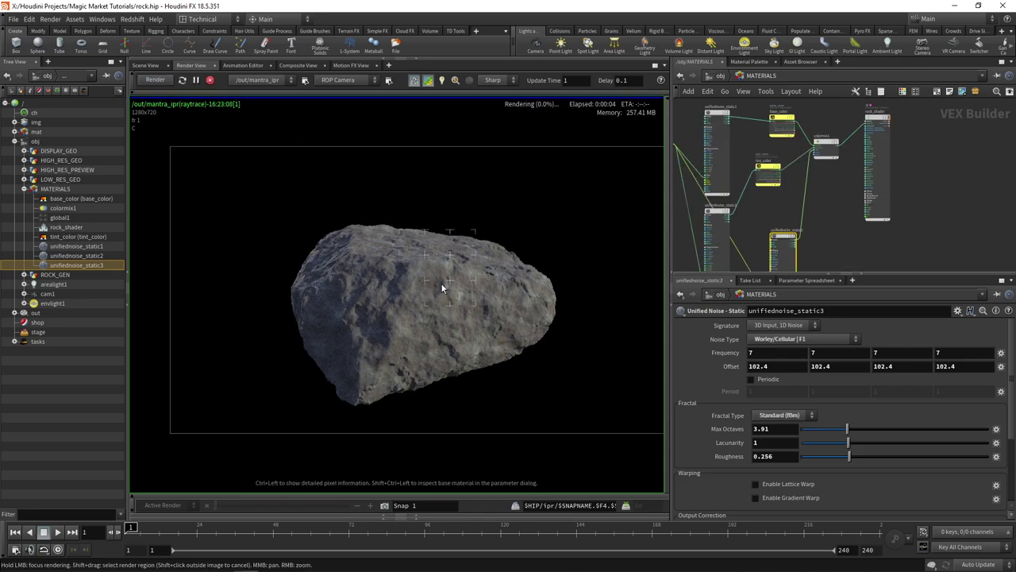
scroll(442, 288, "up", 3)
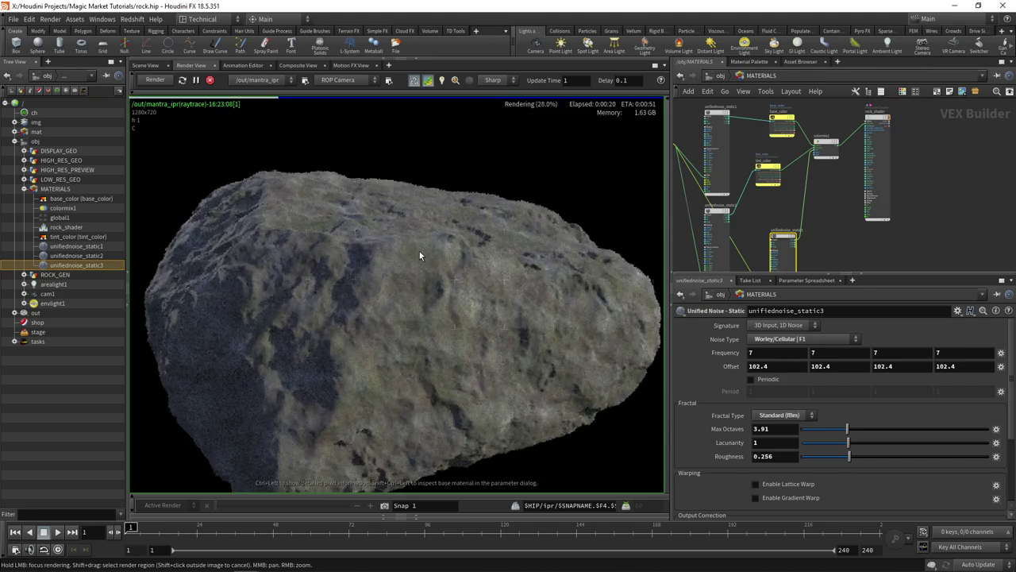
scroll(419, 304, "down", 3)
scroll(474, 284, "up", 1)
middle_click_drag(438, 285, 446, 289)
scroll(440, 316, "up", 1)
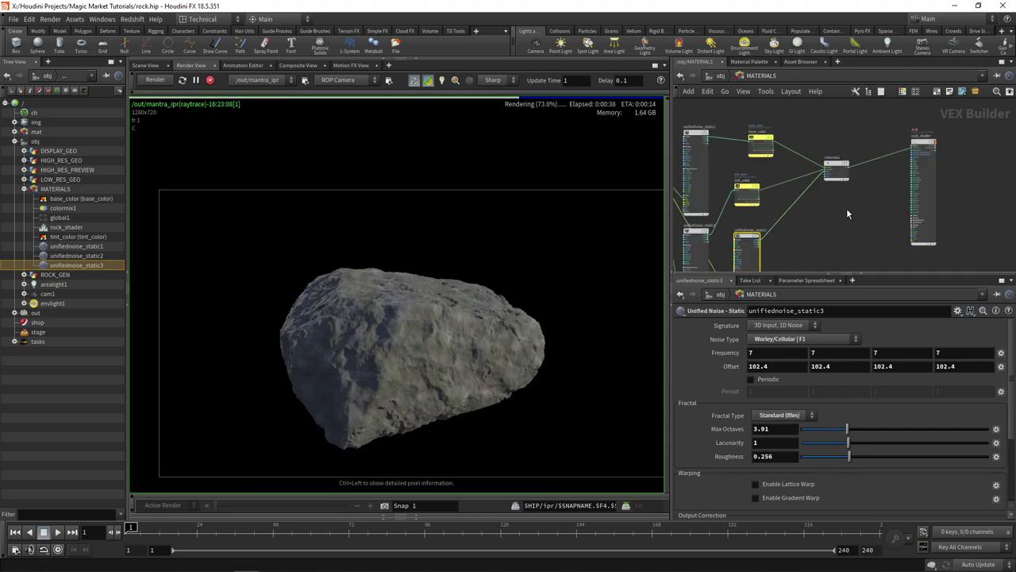
scroll(846, 211, "up", 3)
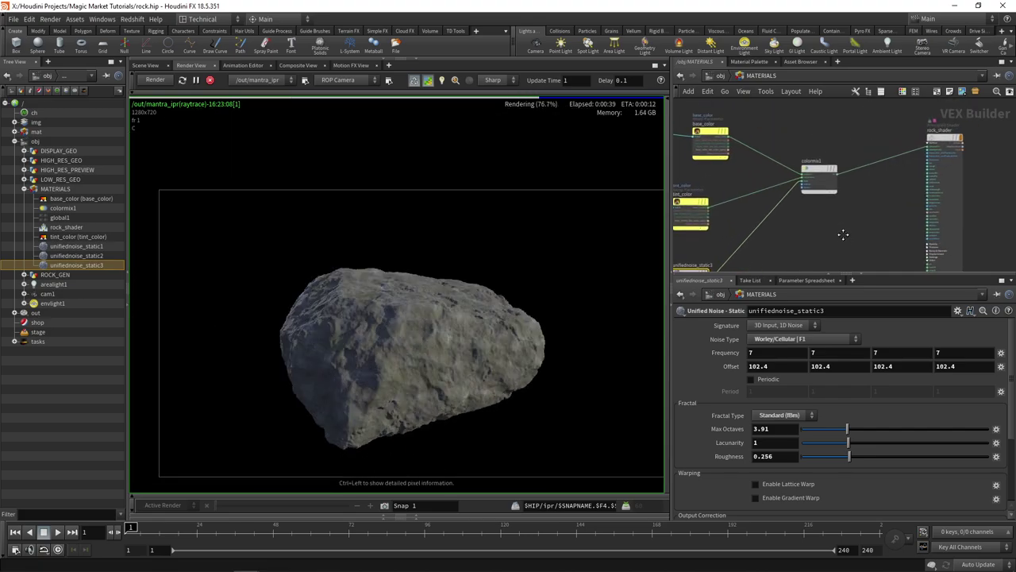
left_click(209, 80)
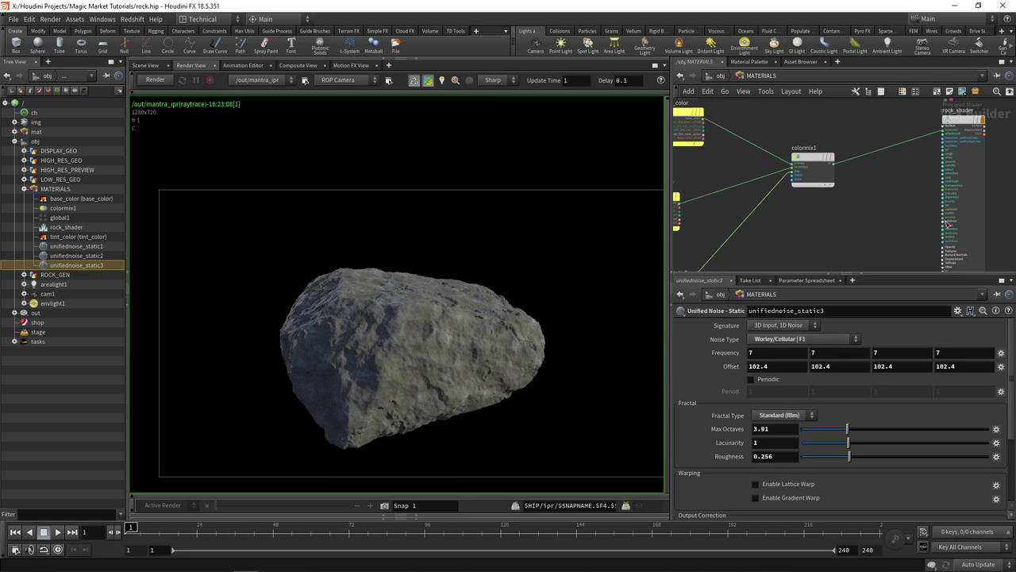
Rename the colormix1 node to base_color_out.
double_click(807, 149)
mouse_move(826, 158)
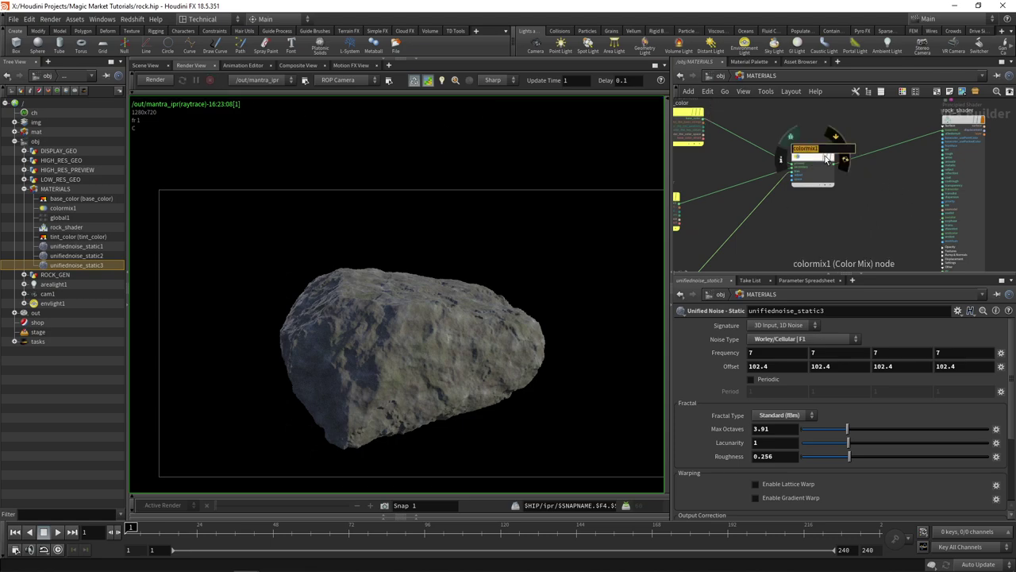
type("base_")
key("Return")
Move the rock_shader node farther from base_color_out to make room in the network.
scroll(886, 187, "down", 1)
middle_click_drag(886, 187, 844, 189)
left_click_drag(901, 133, 960, 152)
scroll(960, 152, "down", 3)
Colour the base_color_out node red in the network.
left_click(851, 157)
key("c")
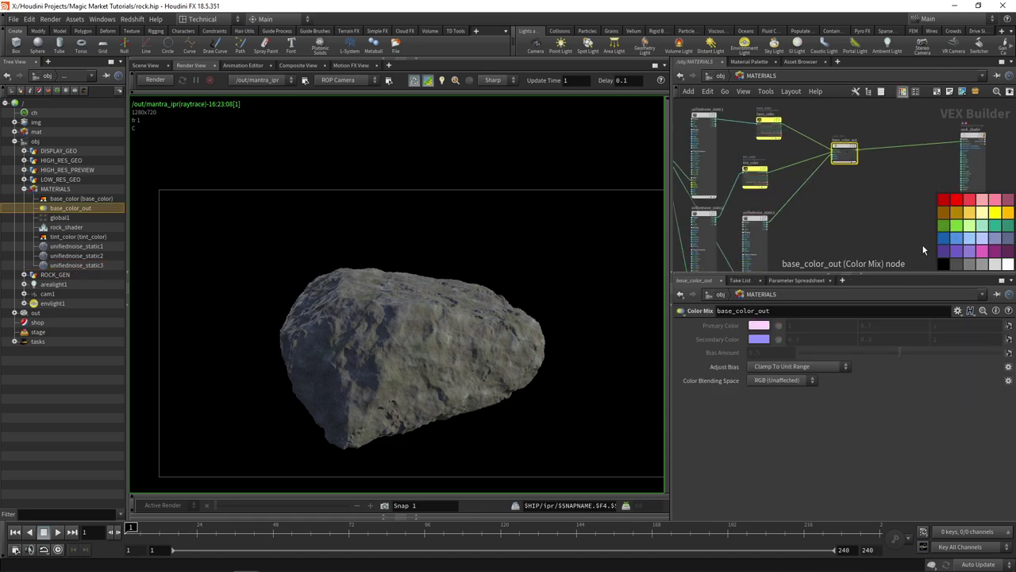
left_click(944, 200)
scroll(859, 206, "down", 3)
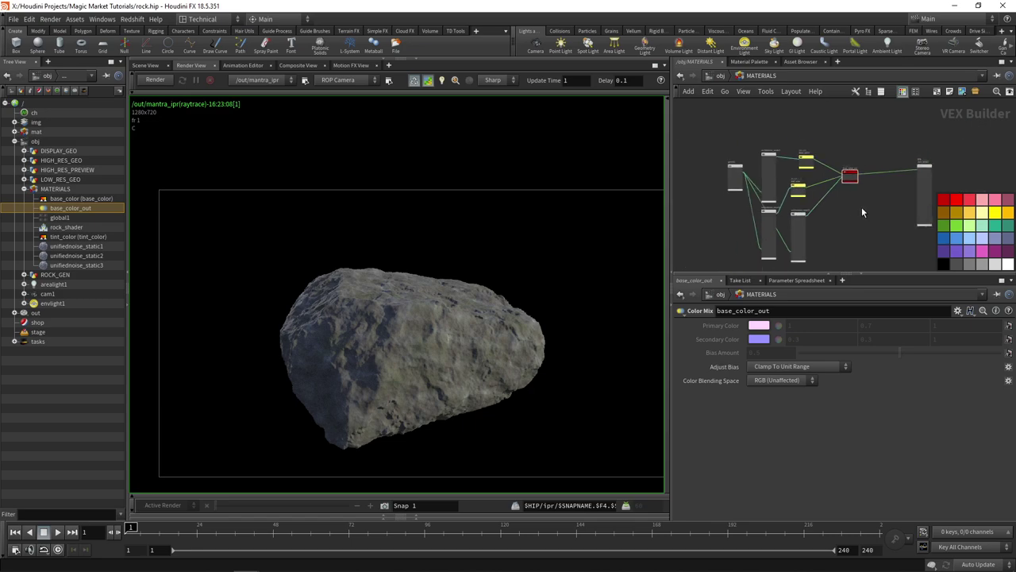
Add a Curvature node beneath base_color_out.
left_click(792, 237)
scroll(840, 180, "up", 7)
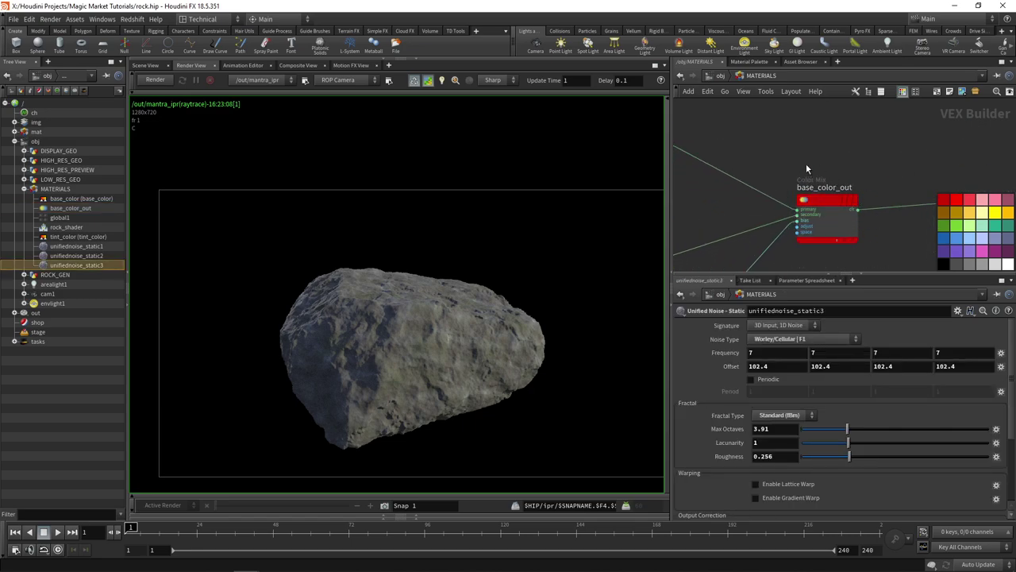
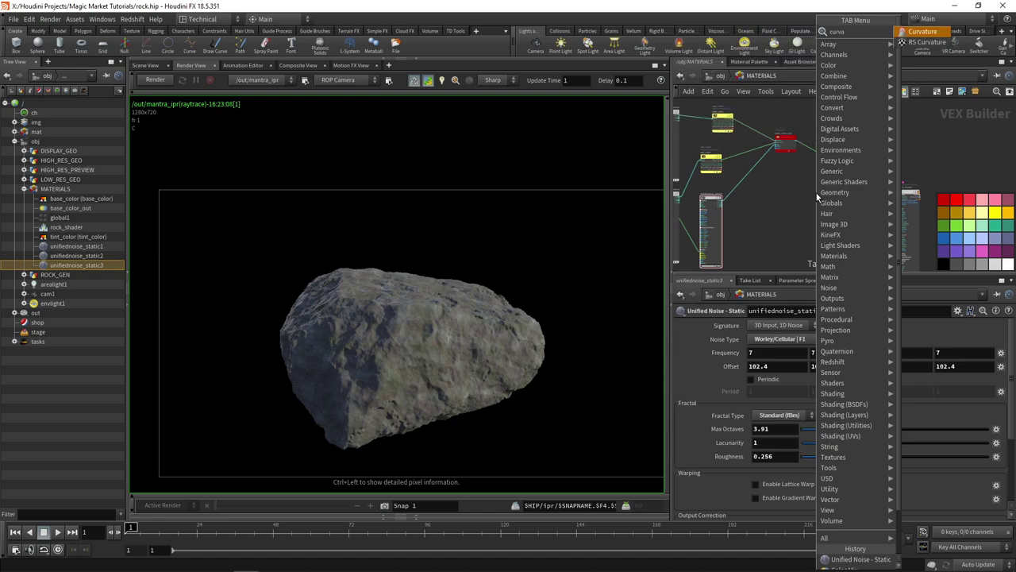
key("Return")
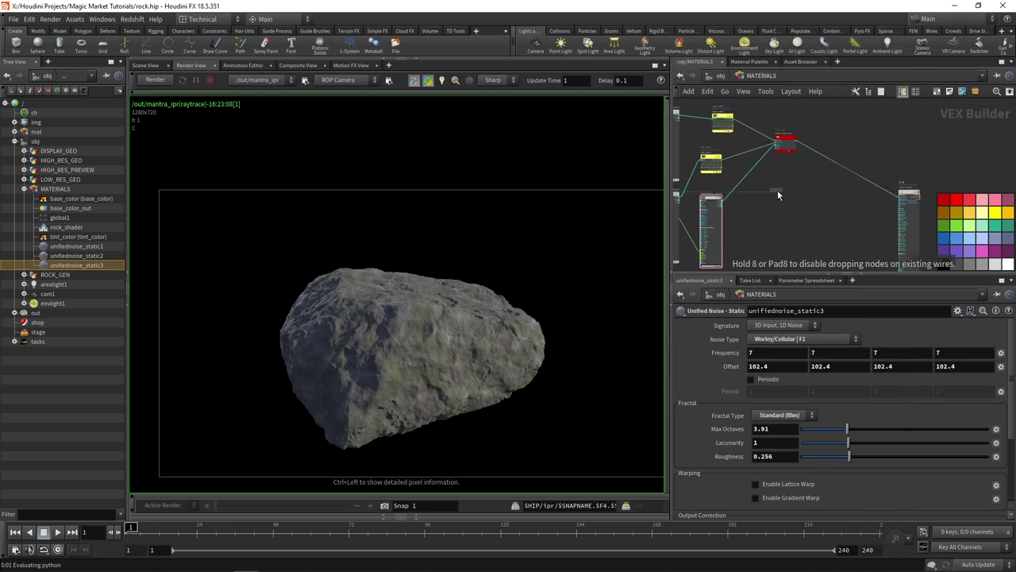
left_click(778, 192)
scroll(761, 189, "up", 3)
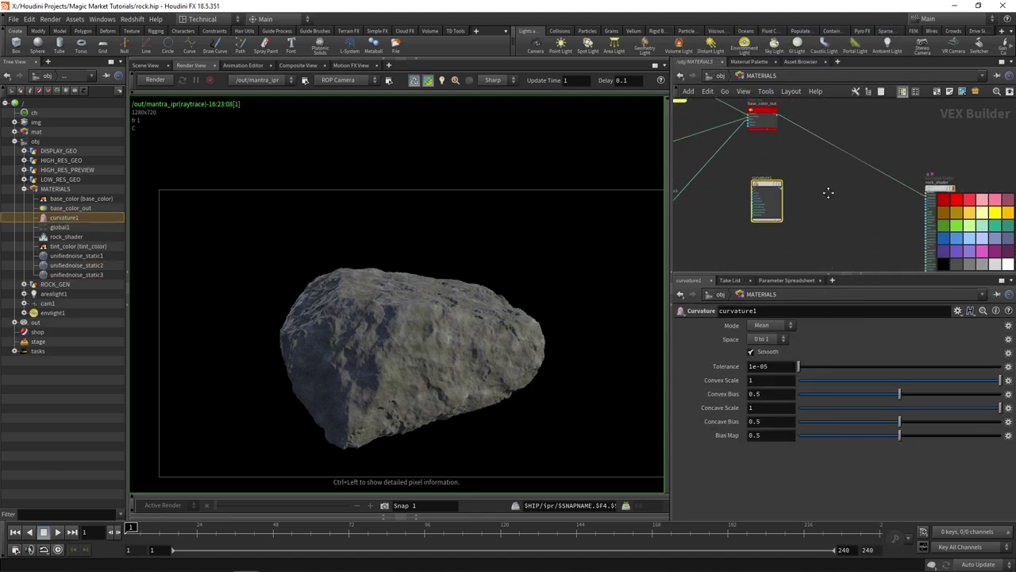
Move the rock_shader node level with base_color_out and look over the Curvature node's inputs.
scroll(828, 192, "down", 2)
left_click_drag(905, 190, 853, 124)
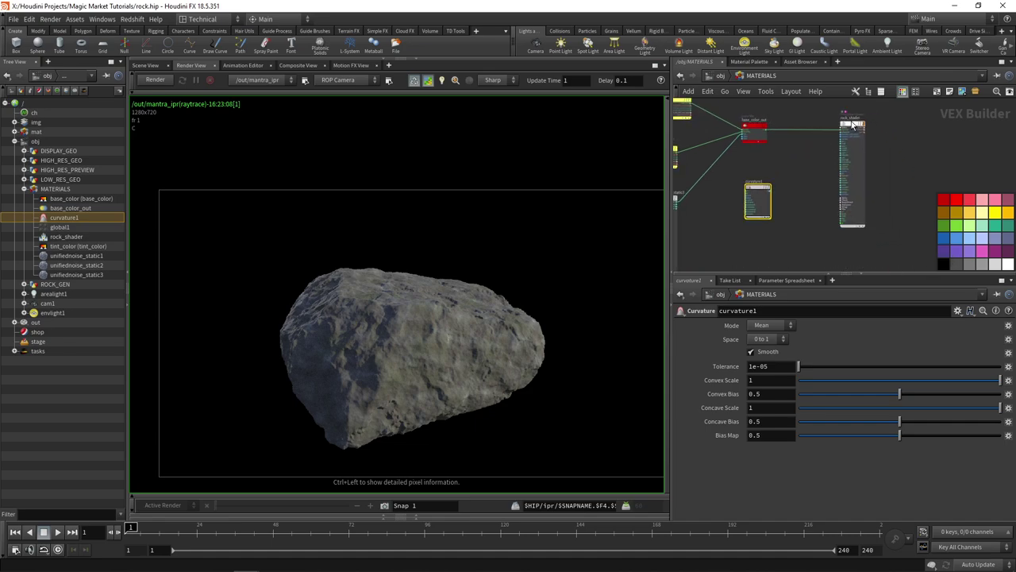
scroll(746, 187, "up", 5)
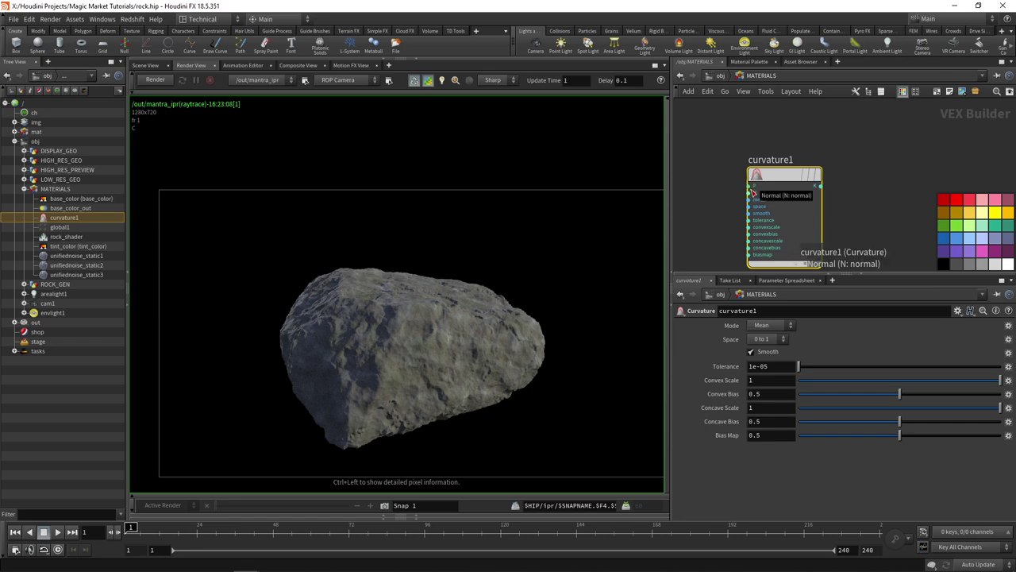
scroll(860, 182, "down", 4)
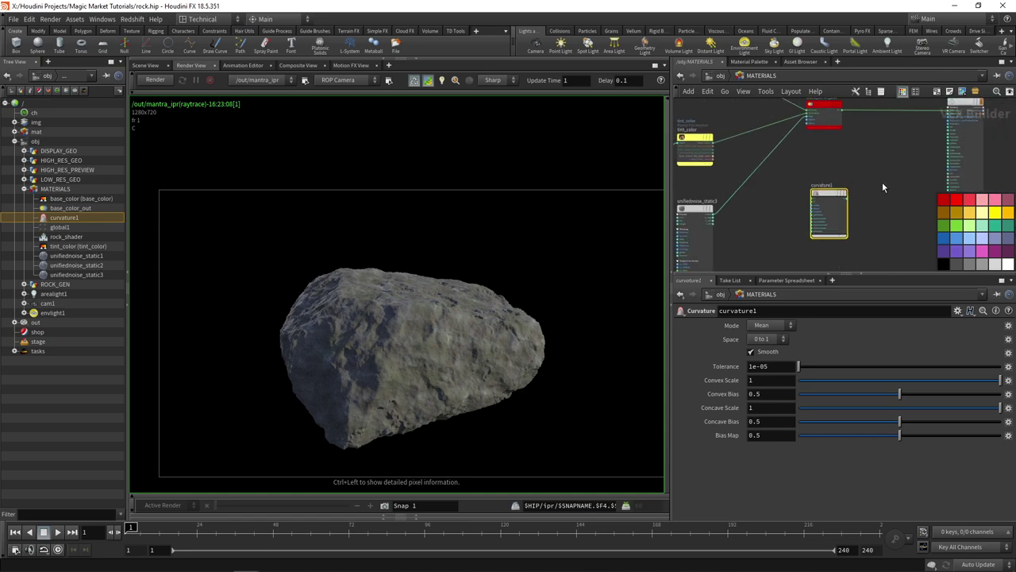
scroll(848, 204, "up", 4)
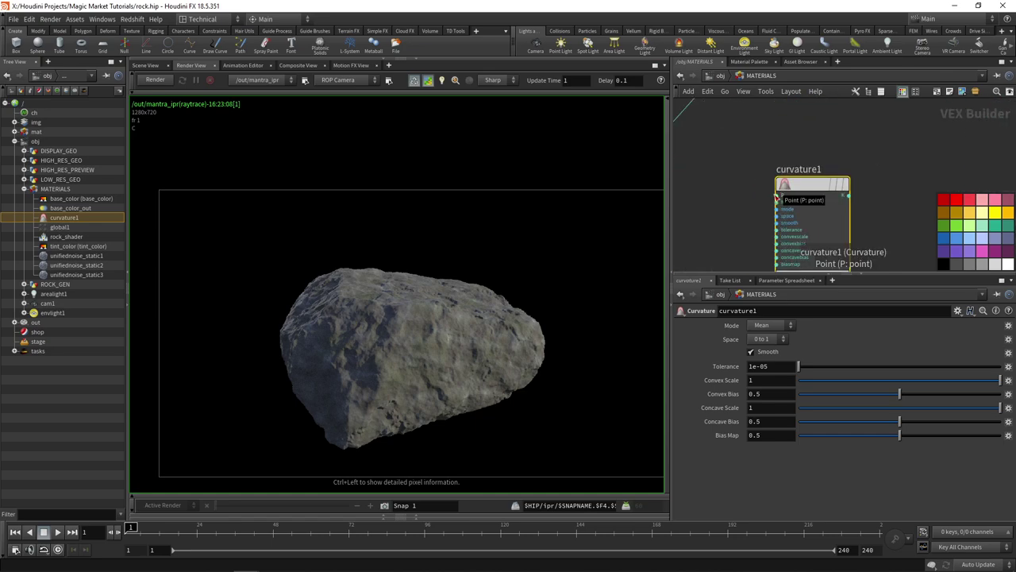
Insert a Color Mix node on the wire between base_color_out and rock_shader.
scroll(782, 199, "down", 3)
key("Tab")
type("mix")
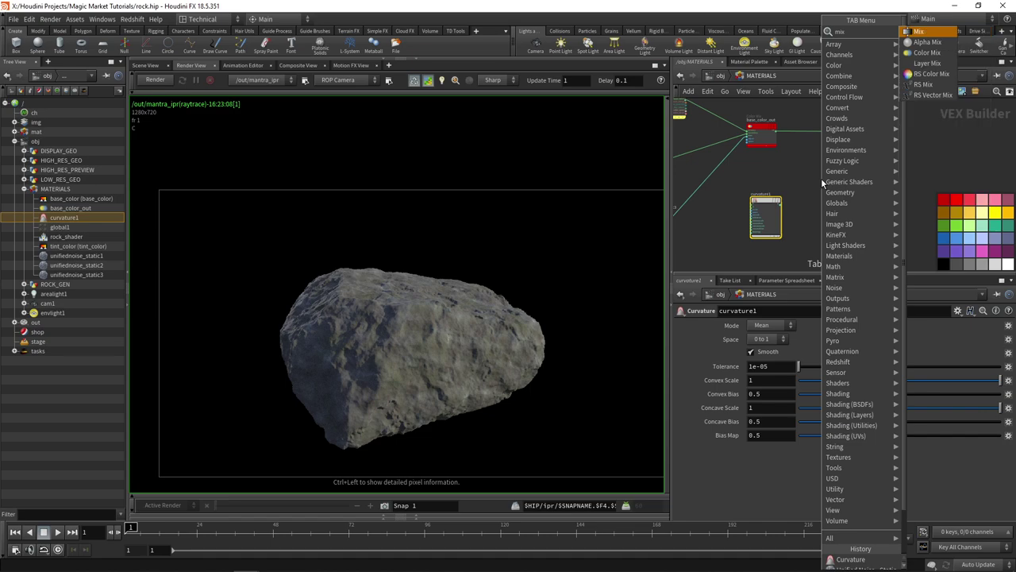
left_click(926, 52)
scroll(877, 127, "up", 3)
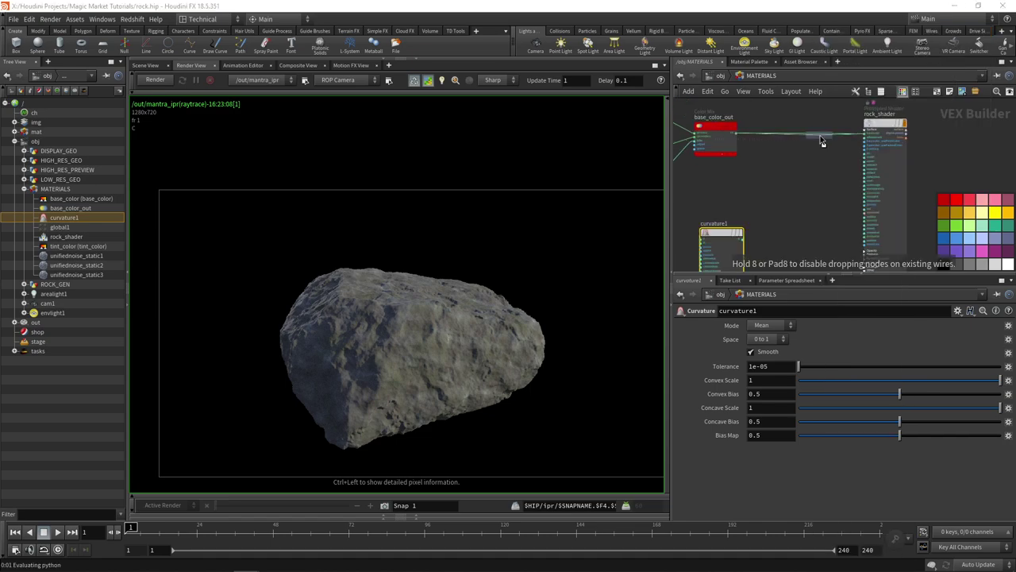
left_click(821, 140)
Wire the Curvature node's output into the bias input of the new Color Mix node.
scroll(806, 182, "up", 1)
middle_click_drag(807, 182, 828, 126)
left_click(757, 191)
scroll(791, 190, "down", 3)
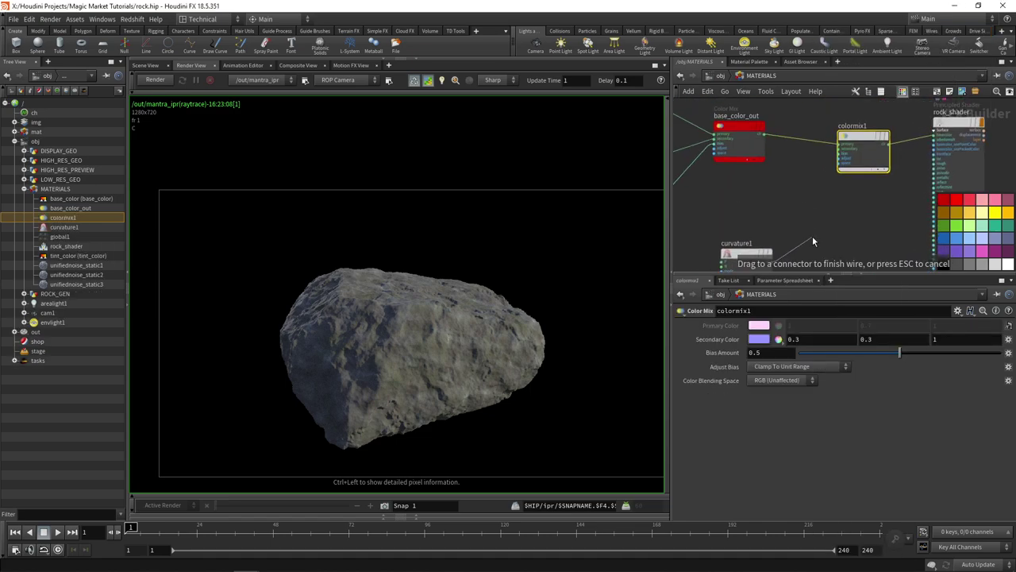
left_click(840, 154)
Move the curvature1 node closer to the new Color Mix node it feeds.
scroll(875, 188, "up", 3)
middle_click_drag(875, 188, 996, 89)
left_click_drag(769, 194, 805, 197)
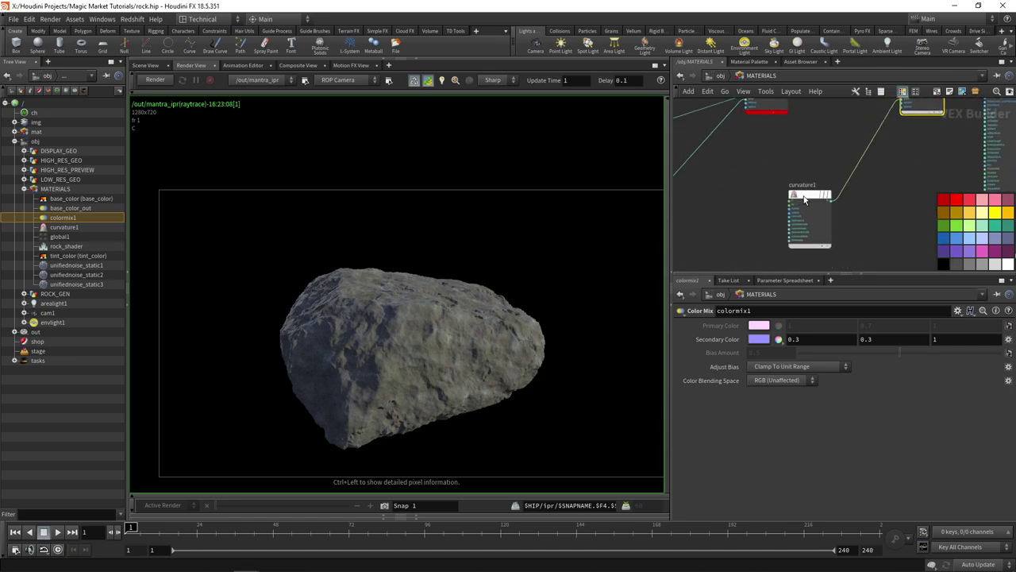
middle_click_drag(859, 221, 806, 240)
scroll(807, 240, "down", 1)
middle_click_drag(834, 175, 823, 220)
scroll(825, 209, "up", 3)
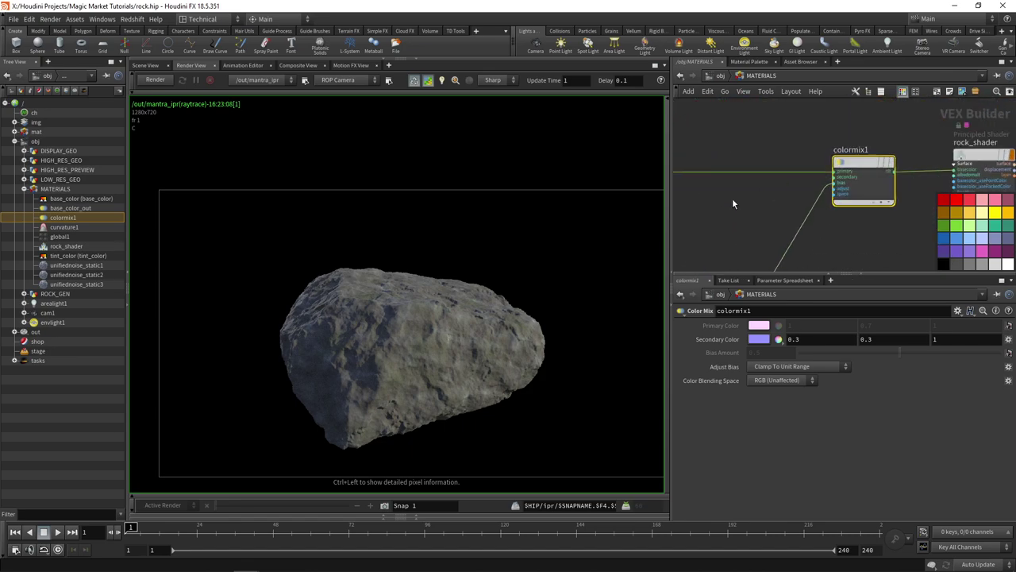
Add a Color Correction node below the wire between base_color_out and the colormix1 node.
middle_click_drag(725, 200, 792, 104)
middle_click_drag(803, 159, 808, 195)
scroll(808, 195, "down", 3)
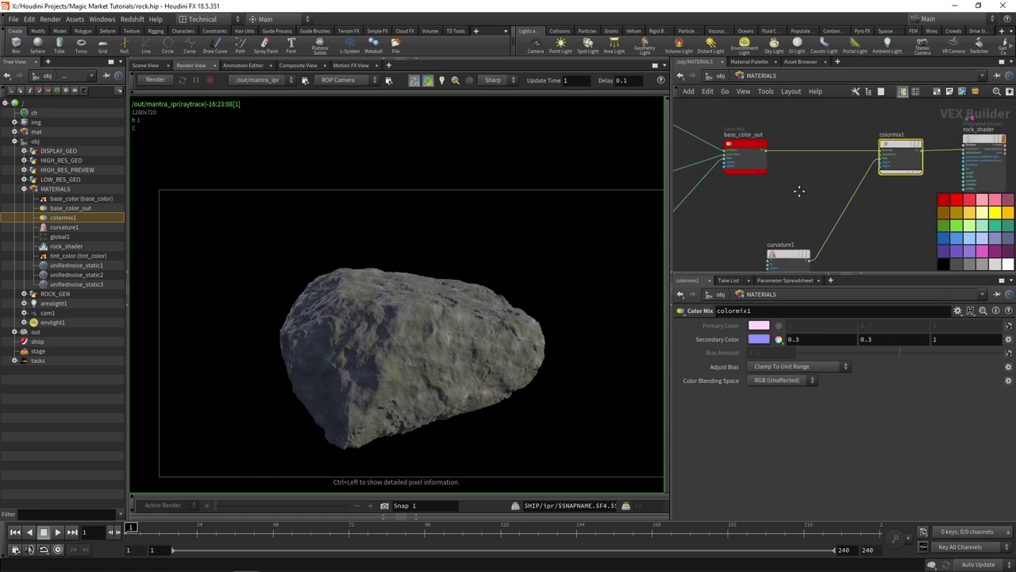
middle_click_drag(798, 150, 803, 193)
scroll(786, 190, "up", 2)
left_click_drag(765, 188, 739, 172)
key("Tab")
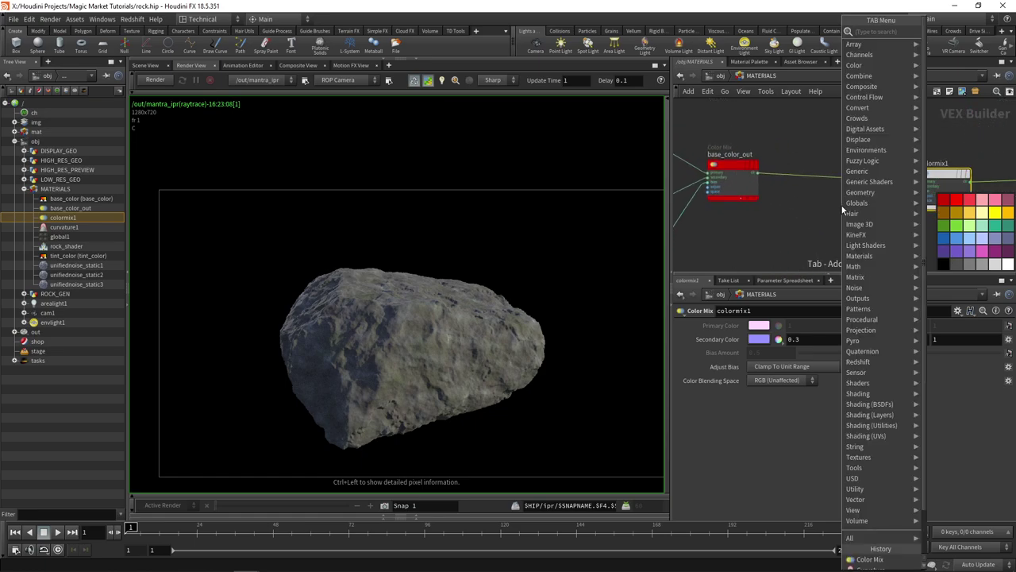
type("color c")
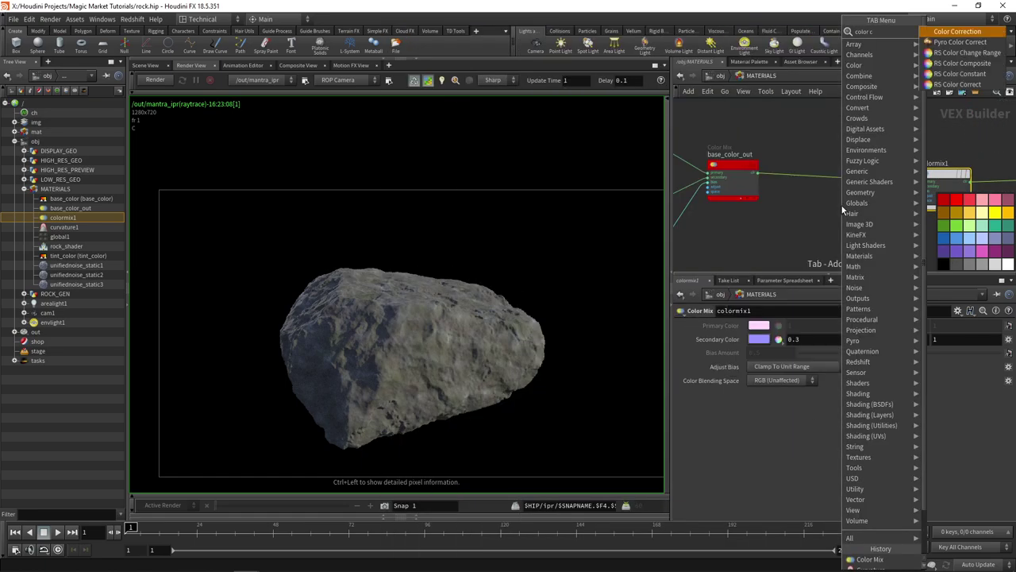
key("Return")
left_click(841, 206)
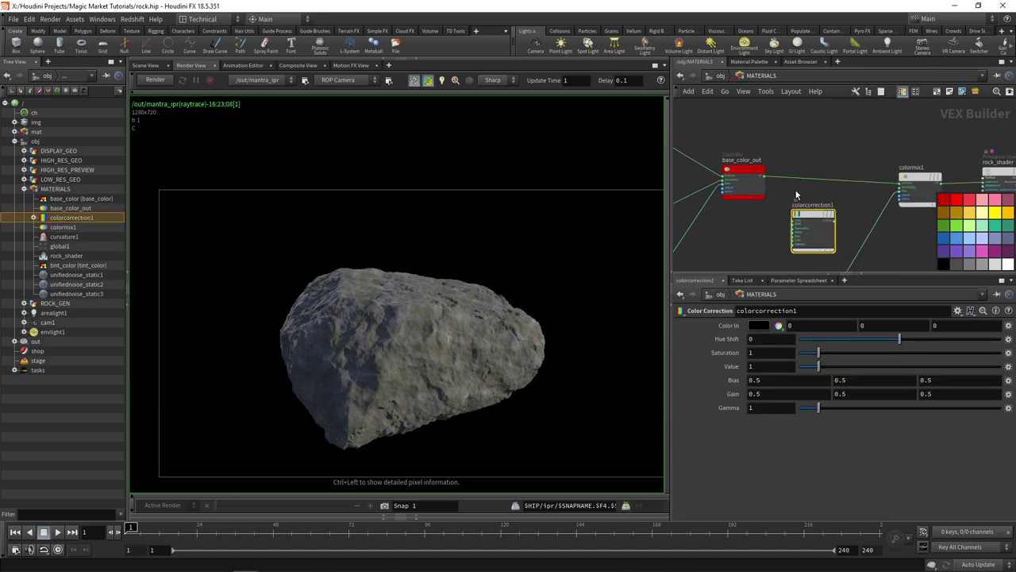
Wire base_color_out into the Color Correction node's color input and its output into colormix1's secondary input.
scroll(842, 208, "up", 1)
left_click(740, 165)
scroll(762, 183, "up", 2)
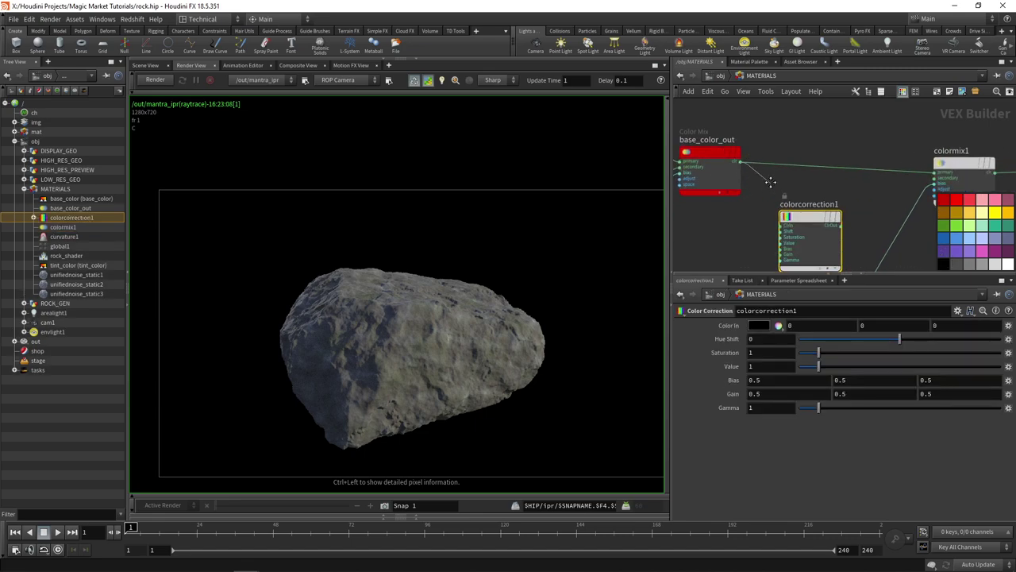
left_click(753, 191)
scroll(822, 179, "down", 1)
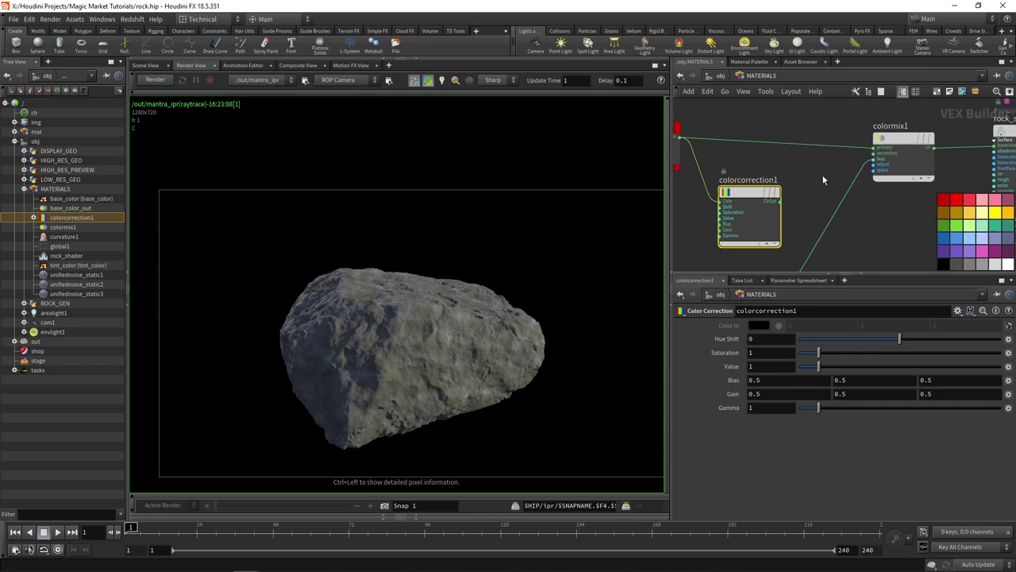
left_click(781, 203)
left_click(879, 154)
Set the Color Correction node's Saturation to 0.24, Value to 1.89 and Gamma to 1.47.
left_click_drag(835, 369, 882, 366)
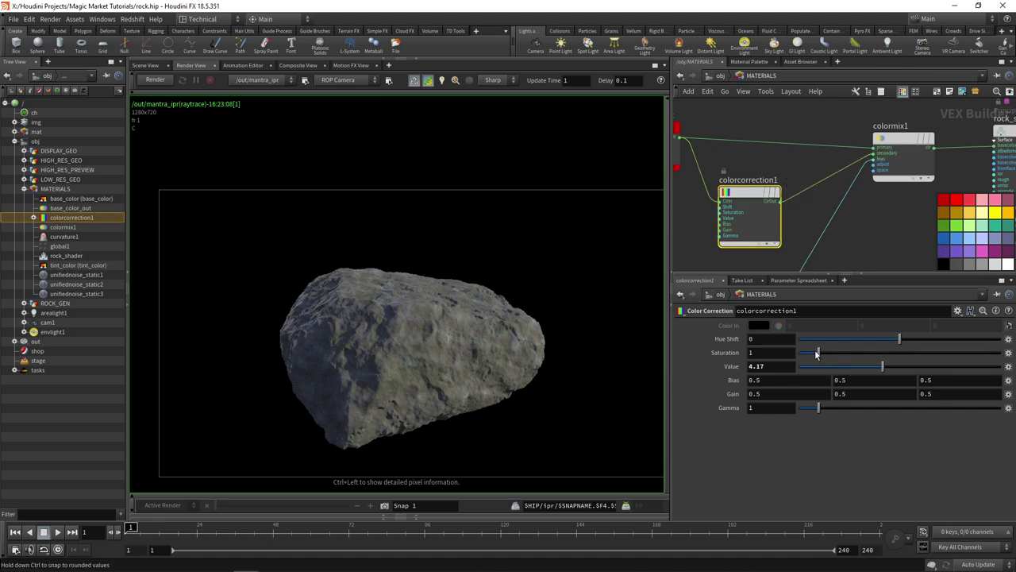
left_click_drag(810, 353, 803, 353)
left_click(836, 366)
left_click_drag(820, 412, 831, 412)
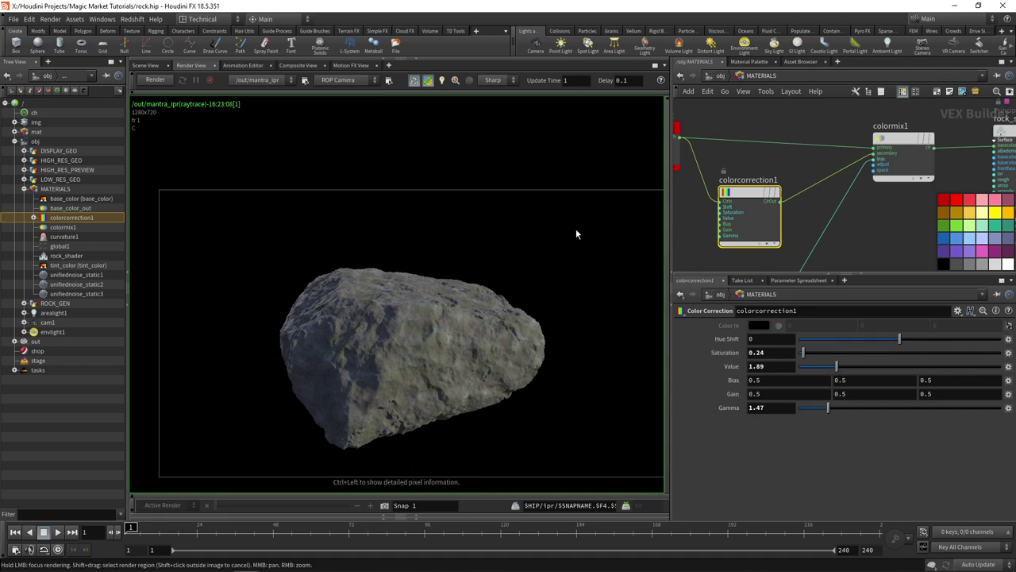
Set the curvature1 node's Concave Scale and Concave Bias to 0.
scroll(461, 350, "down", 1)
middle_click_drag(491, 342, 484, 298)
scroll(801, 217, "down", 2)
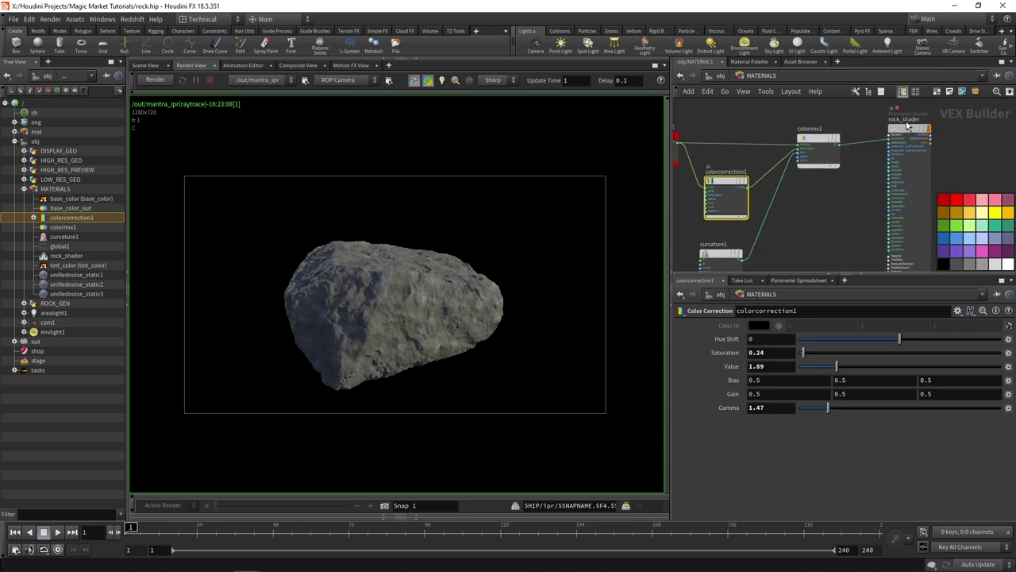
scroll(802, 217, "up", 1)
left_click(762, 241)
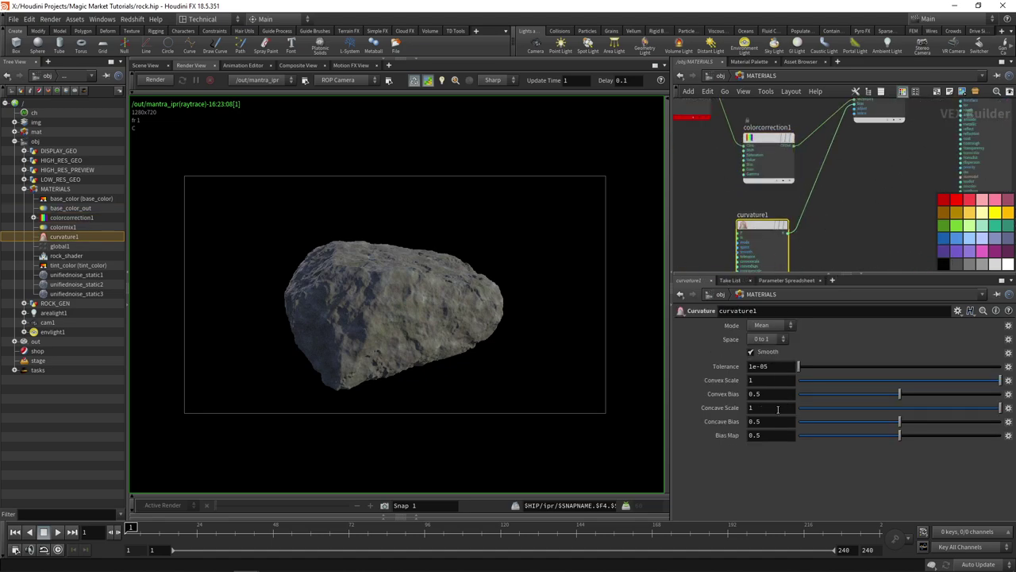
type("0")
key("Return")
key("shift+Tab")
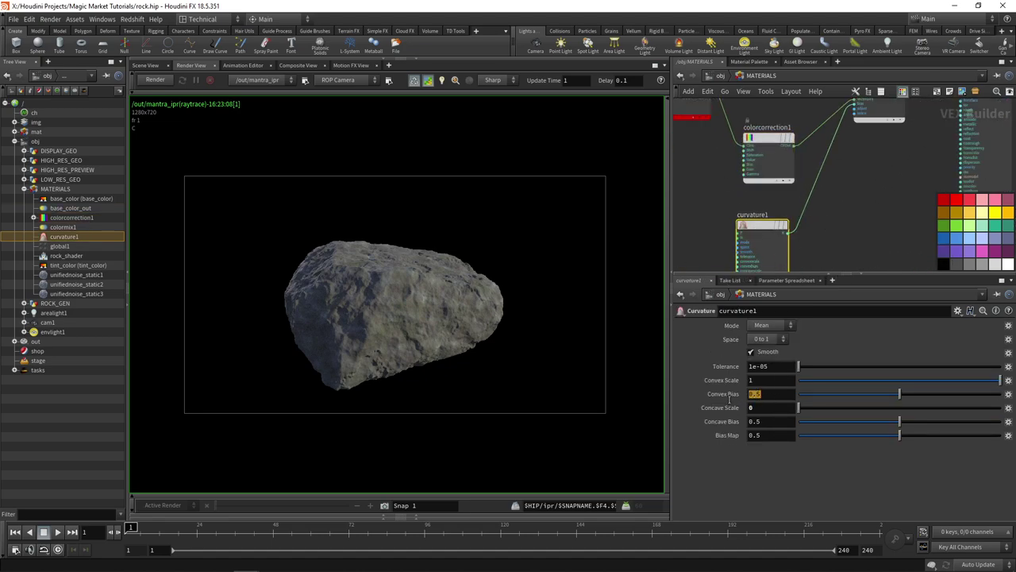
left_click(770, 419)
type("0")
key("Return")
Set the curvature1 node's Tolerance to 0.1 and Convex Scale to 0.01.
left_click(770, 366)
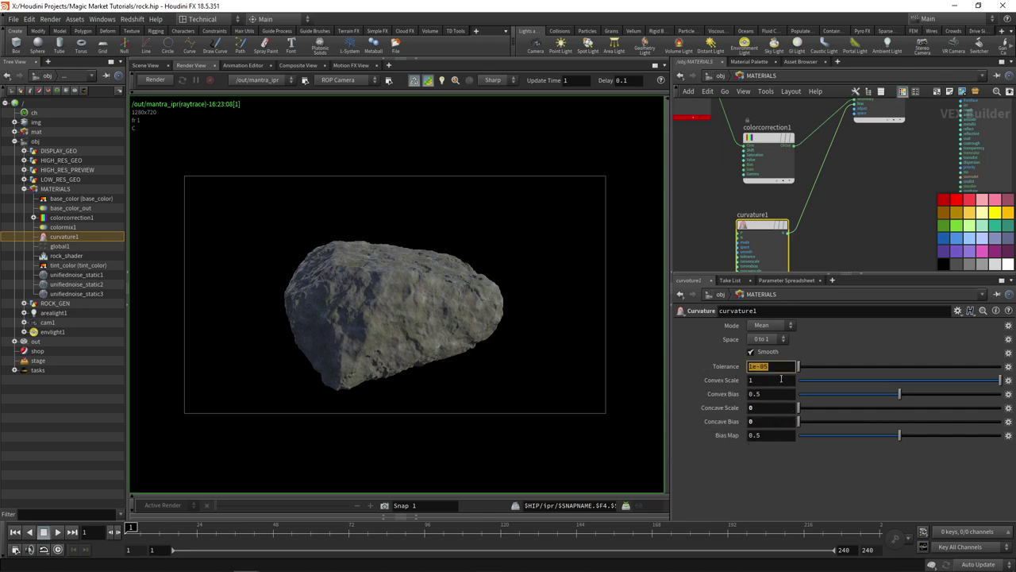
type("0.0")
type("1")
key("Return")
left_click(767, 381)
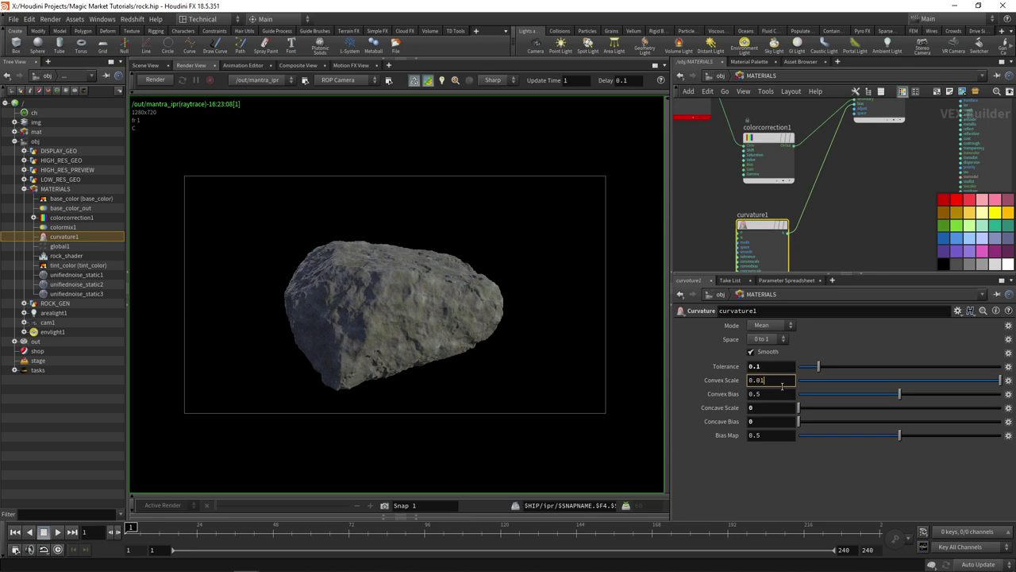
type("0.01")
key("Return")
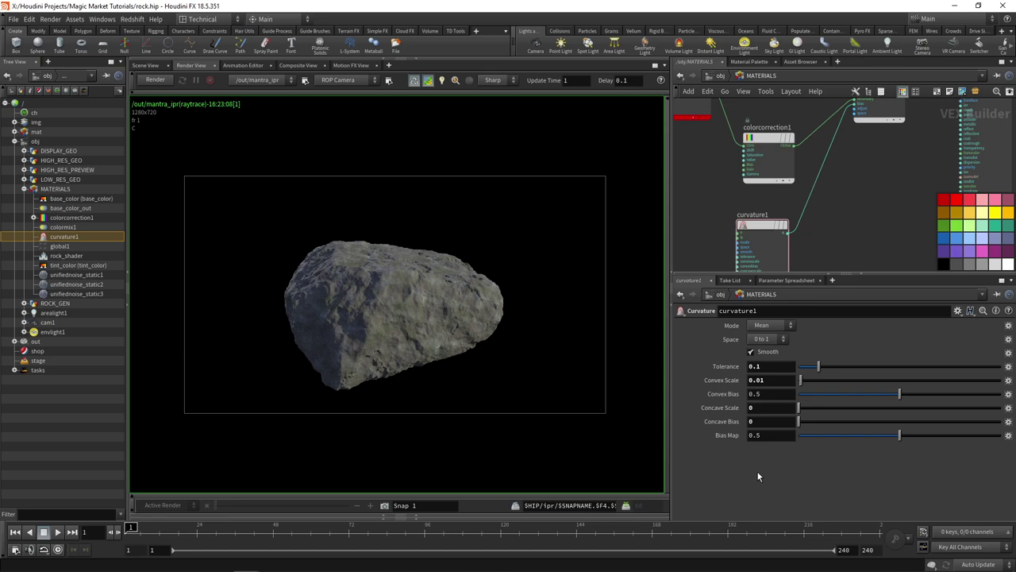
Render the rock with Mantra and inspect how the curvature mask affects its surface.
scroll(354, 298, "up", 3)
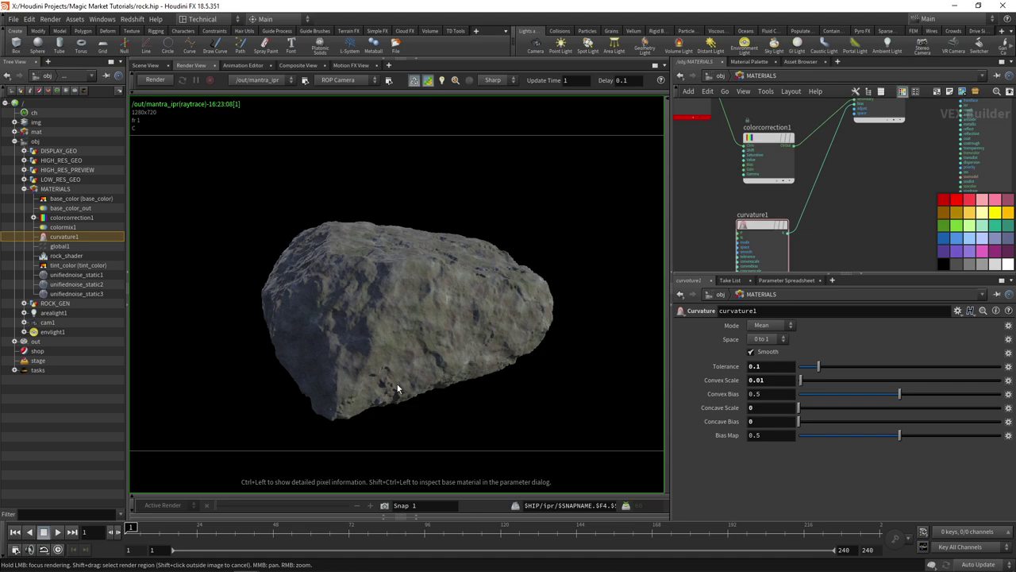
left_click(162, 81)
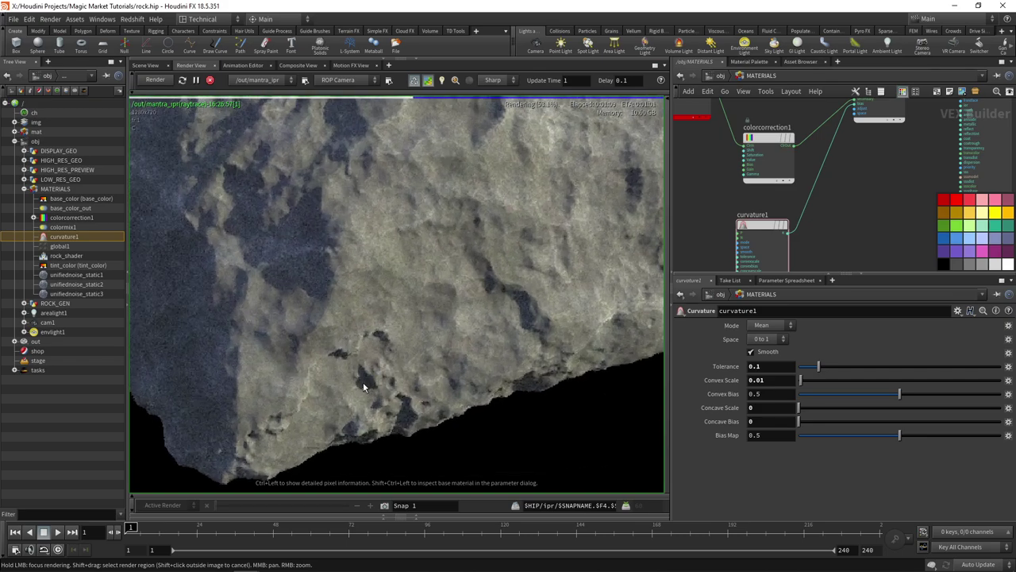
scroll(381, 336, "down", 10)
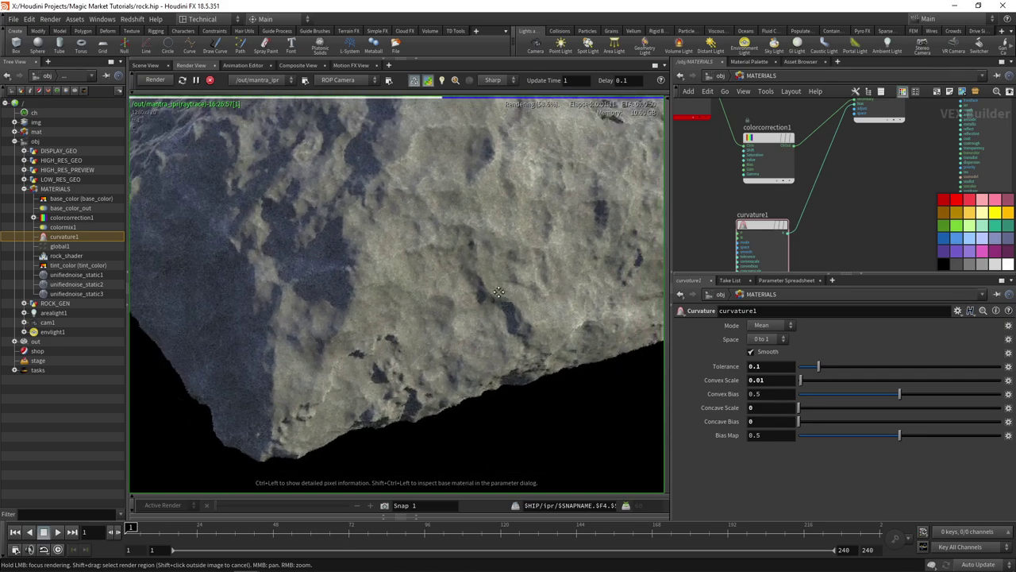
middle_click_drag(437, 314, 415, 332)
scroll(414, 332, "down", 1)
Disconnect the Color Correction node from colormix1's secondary input and set the Secondary Color to a strong red.
middle_click_drag(902, 173, 832, 244)
scroll(834, 239, "up", 2)
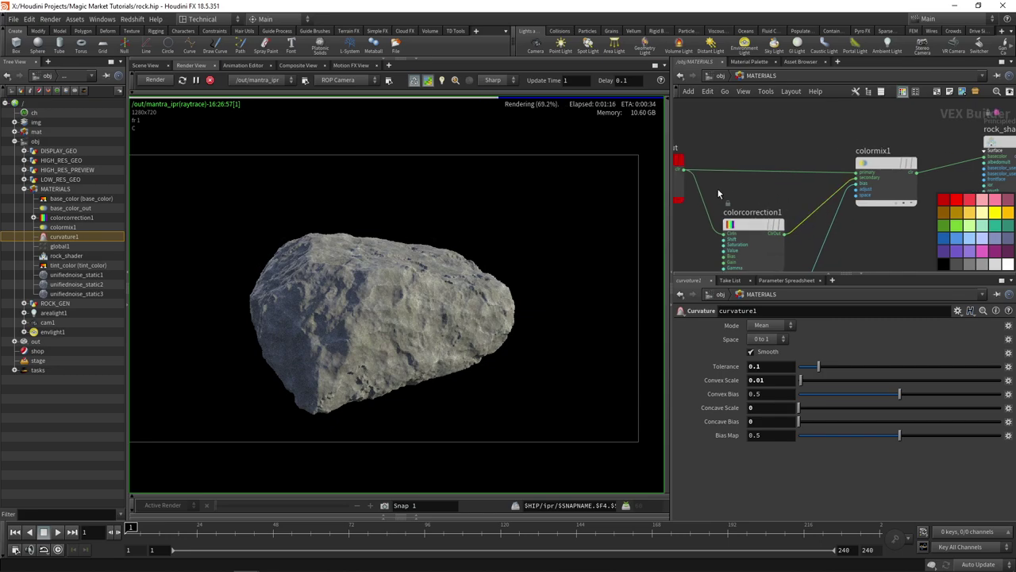
key("Delete")
left_click(875, 170)
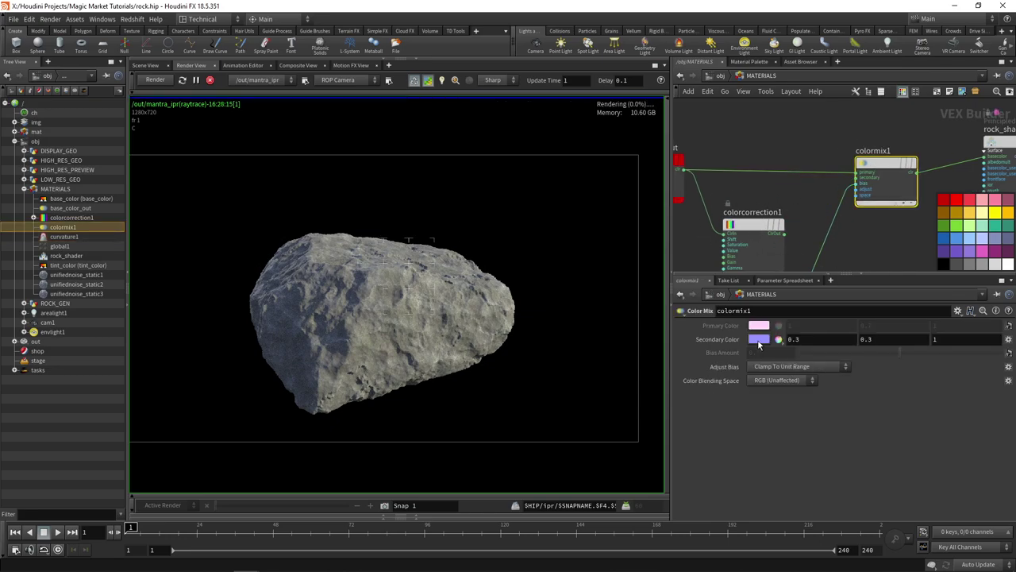
left_click(758, 343)
left_click(685, 342)
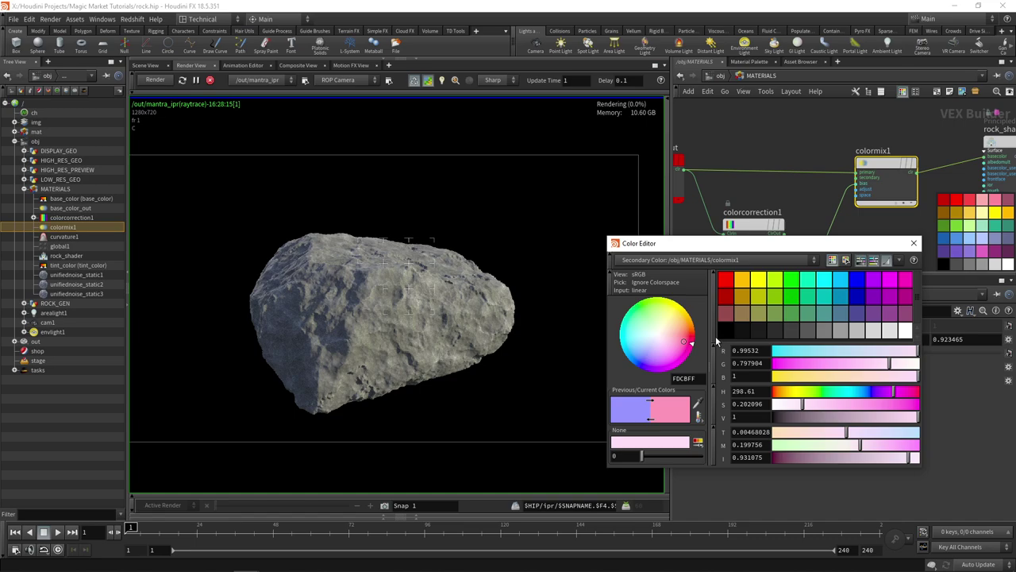
left_click(717, 341)
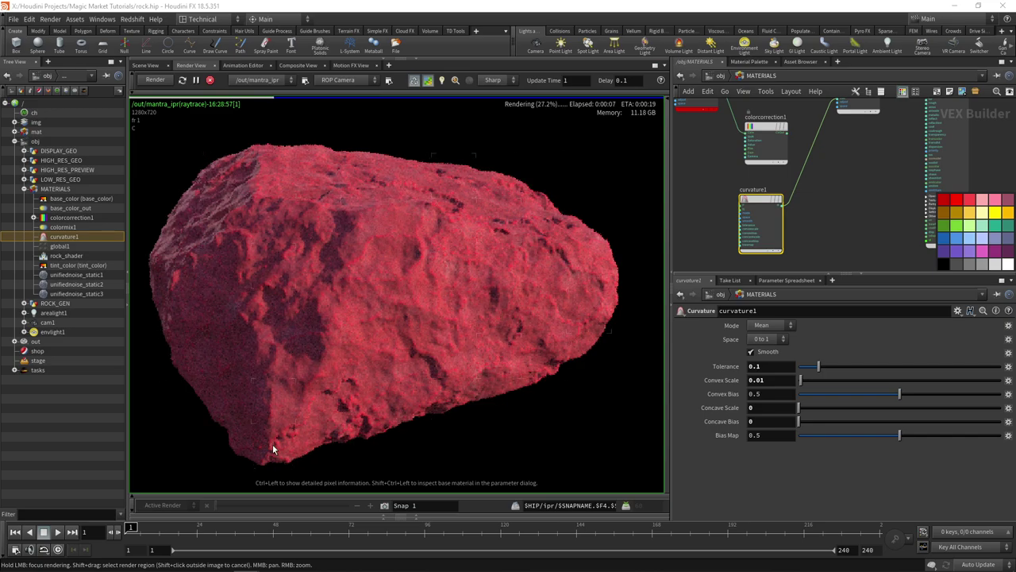
Set the curvature1 node's Space to -1 to 1 and its Convex Scale to 0.02.
left_click(768, 340)
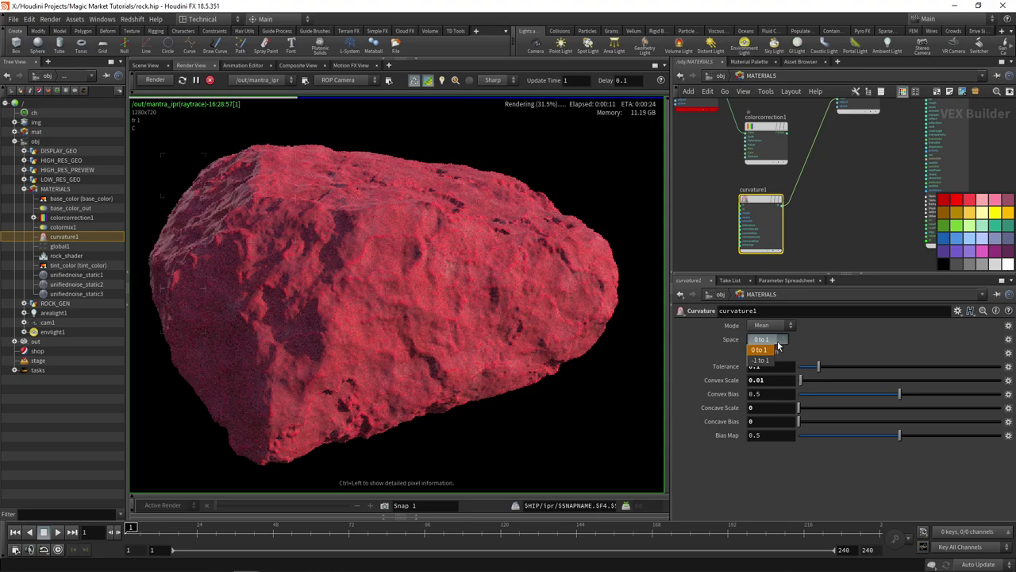
left_click(761, 360)
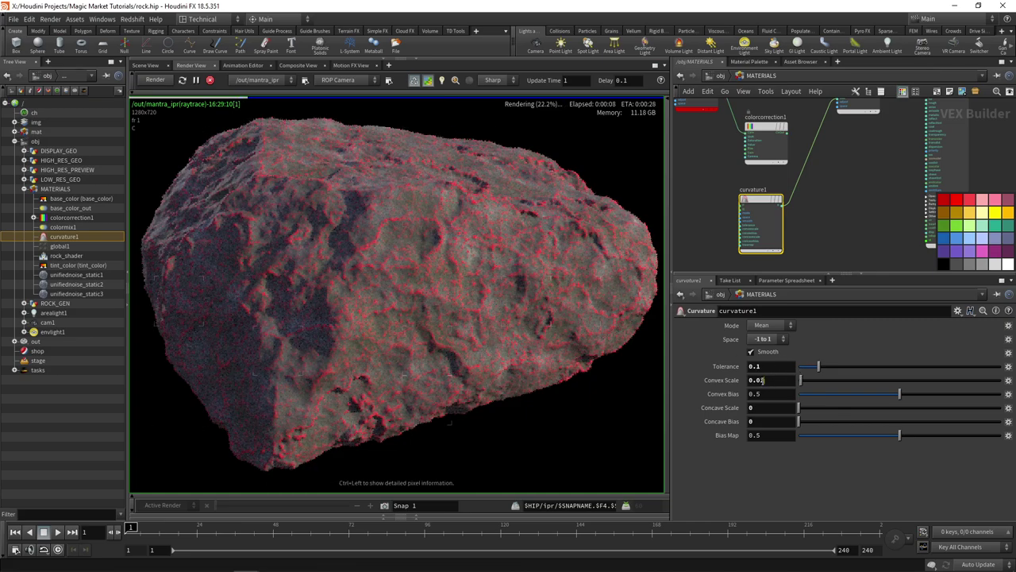
left_click_drag(763, 380, 757, 379)
type("2")
key("Return")
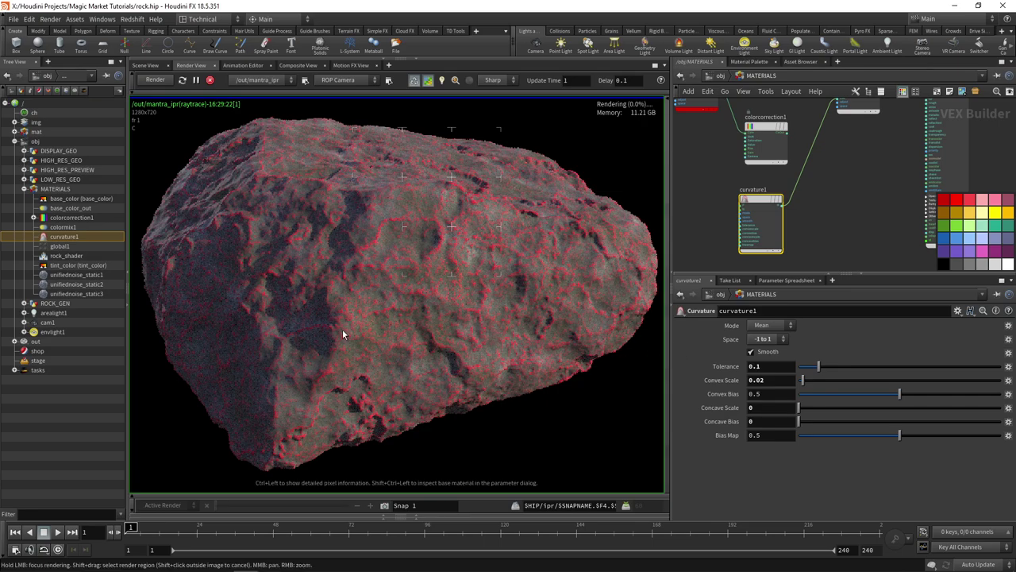
Reconnect the Color Correction node's output to colormix1's secondary input.
middle_click_drag(844, 157, 794, 214)
scroll(749, 180, "up", 3)
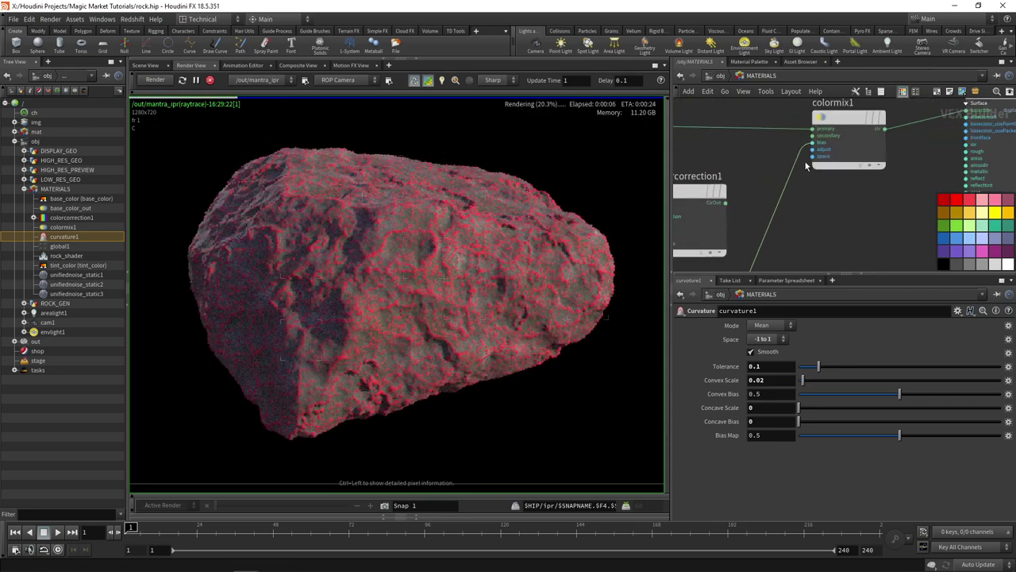
left_click(725, 203)
left_click(810, 138)
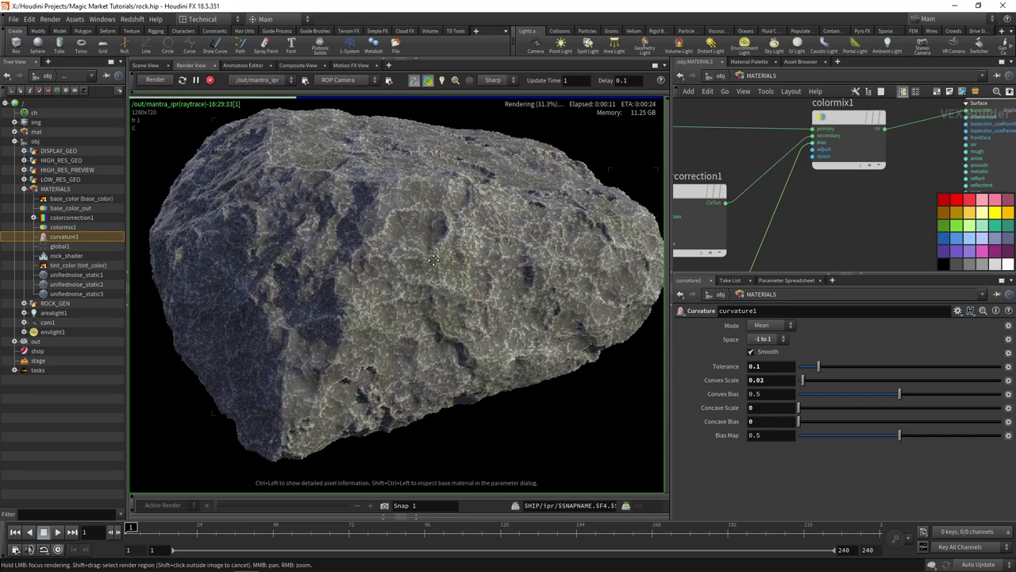
Examine the edge highlights across the rock's surface in the updated render.
scroll(419, 332, "up", 2)
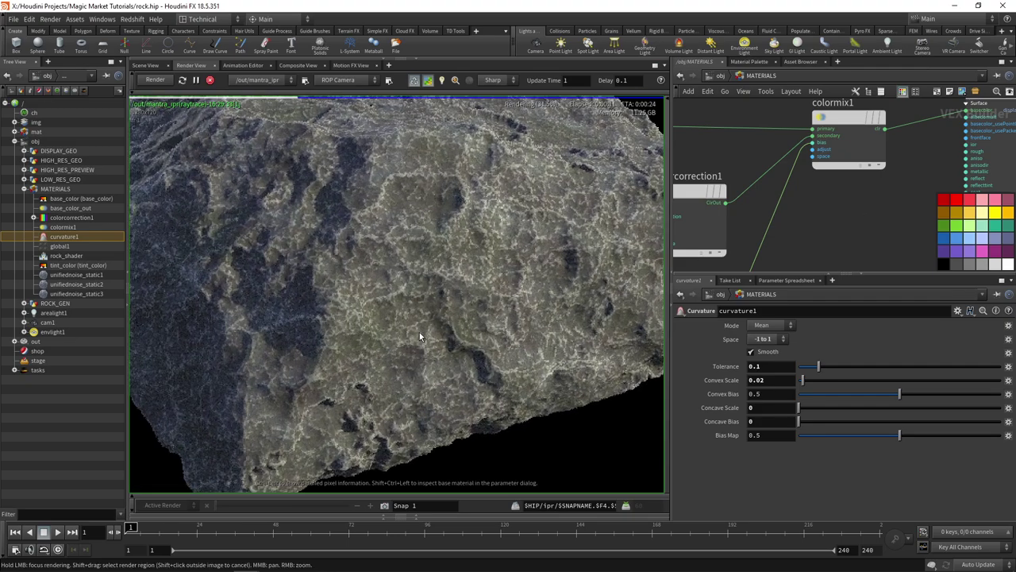
scroll(404, 325, "down", 1)
middle_click_drag(414, 291, 384, 323)
scroll(454, 320, "down", 1)
middle_click_drag(456, 320, 416, 301)
scroll(340, 293, "up", 1)
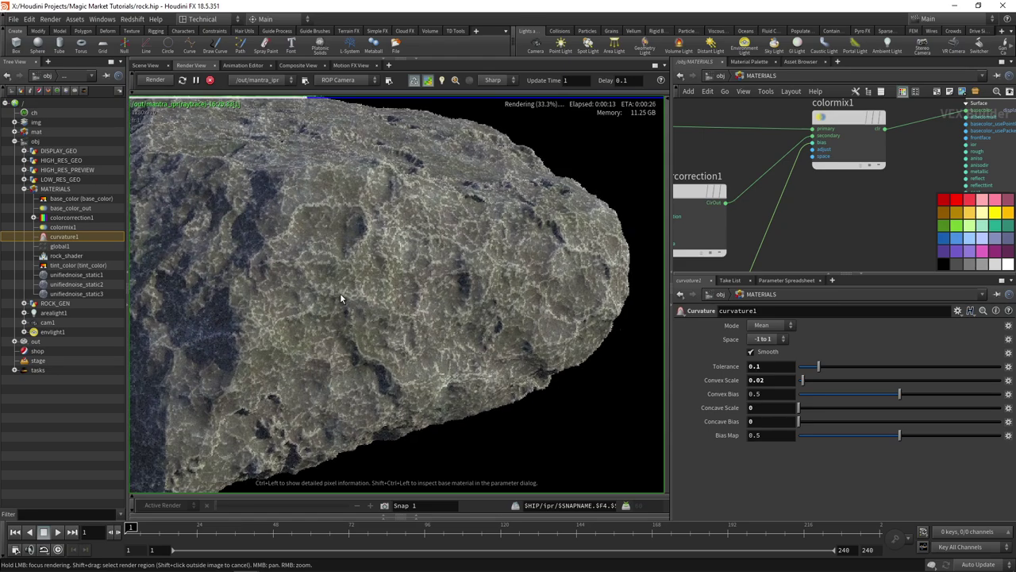
middle_click_drag(346, 293, 438, 297)
scroll(439, 287, "down", 3)
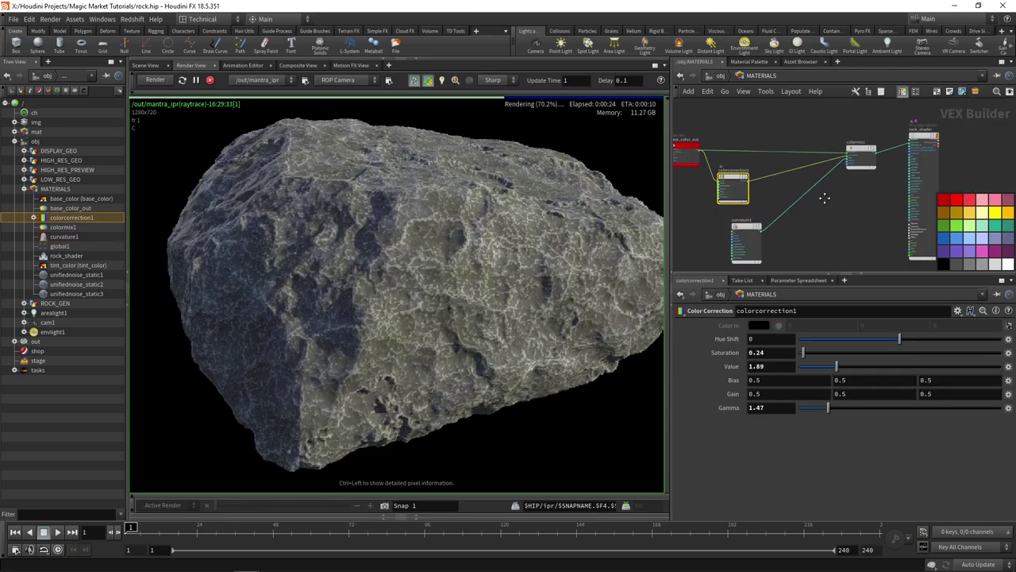
Add a Unified Noise - Static node beside the curvature1 node.
middle_click_drag(823, 198, 854, 159)
scroll(822, 207, "up", 2)
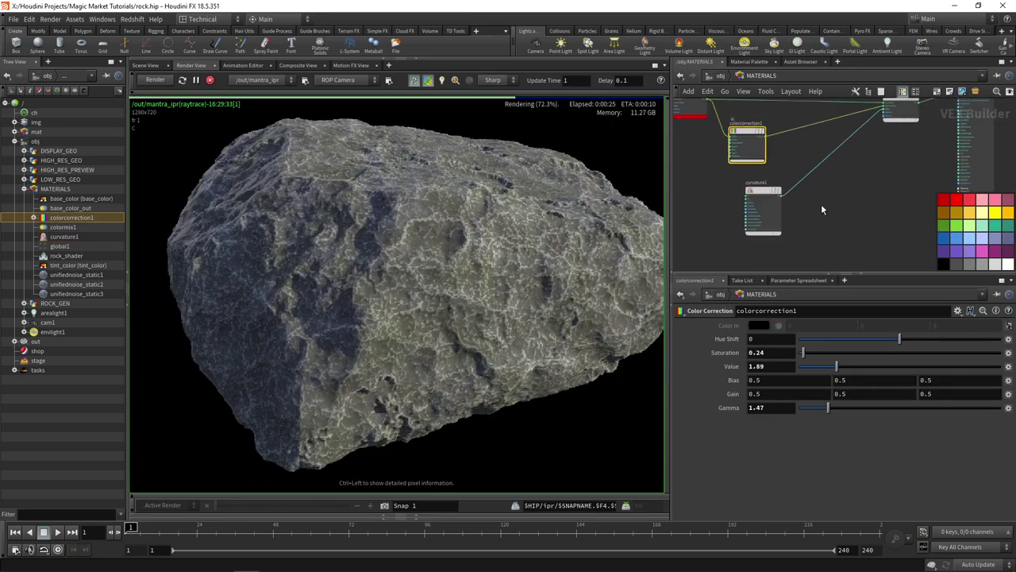
left_click(825, 214)
key("Tab")
key("Tab")
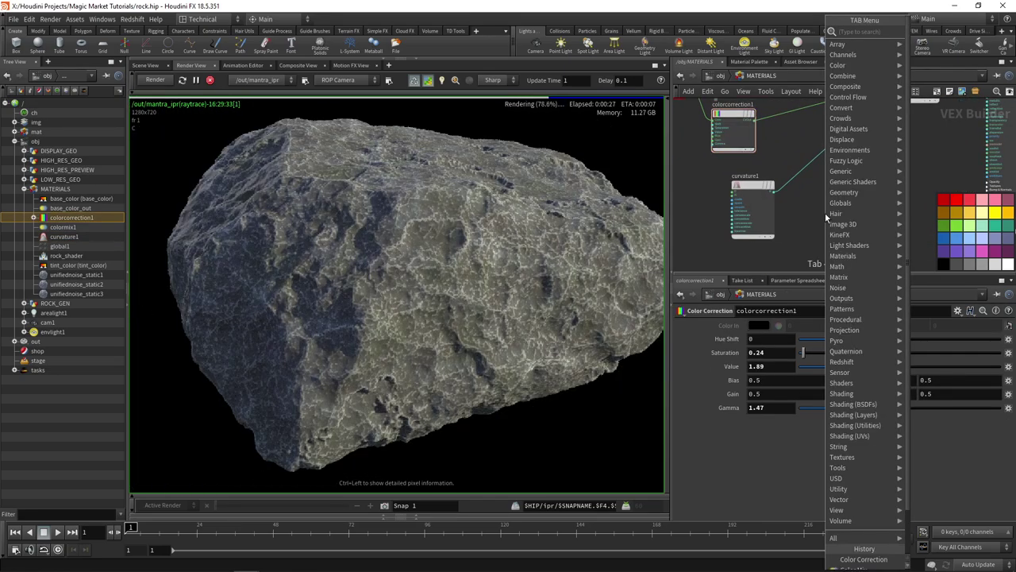
type("unifi")
key("Return")
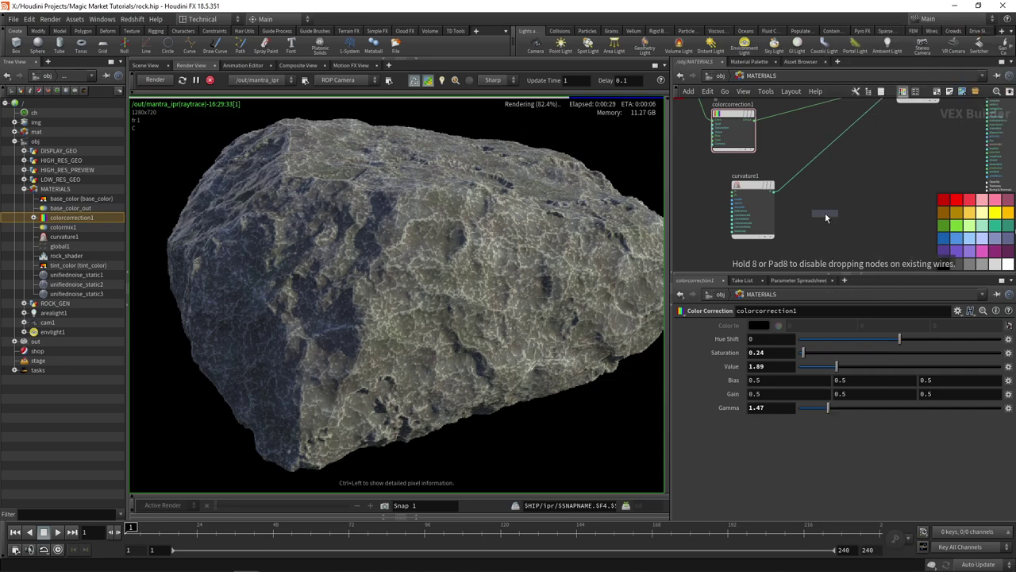
left_click(825, 217)
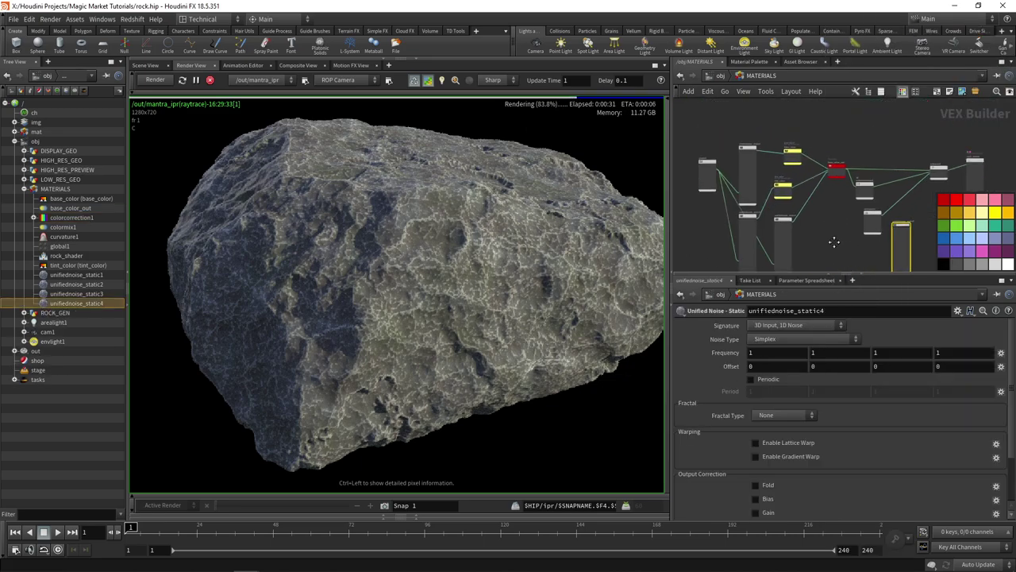
Connect the global node's P output to the position input of unifiednoise_static4.
scroll(732, 176, "up", 6)
scroll(810, 151, "down", 3)
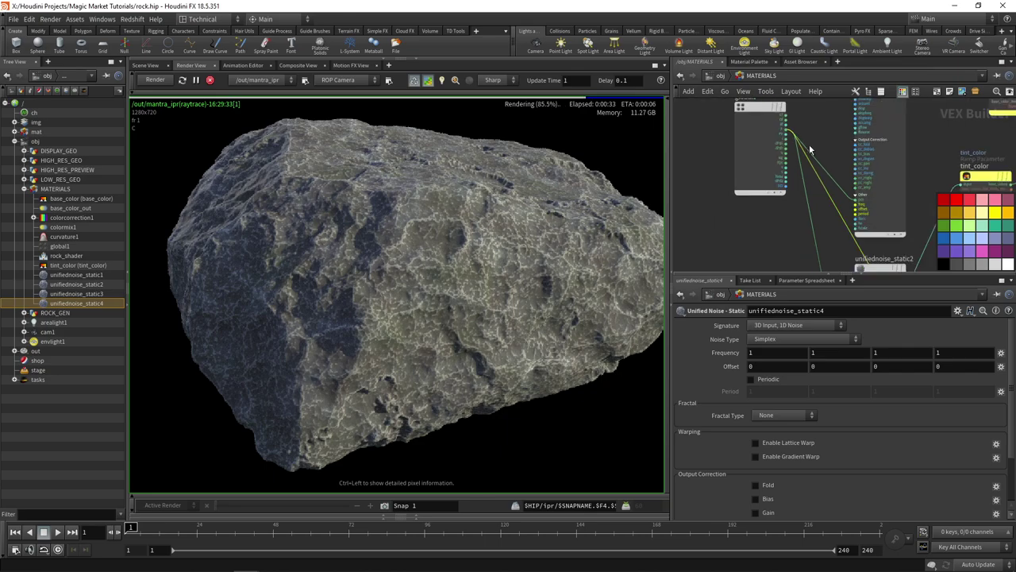
scroll(786, 127, "up", 2)
left_click(785, 129)
scroll(843, 139, "down", 6)
middle_click_drag(883, 188, 708, 164)
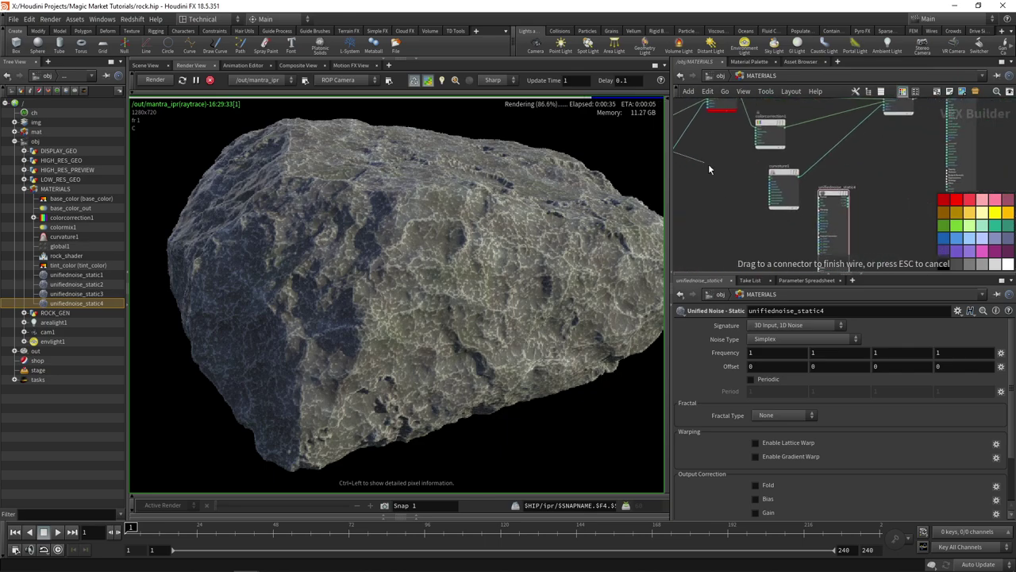
middle_click_drag(793, 222, 756, 203)
scroll(755, 198, "up", 6)
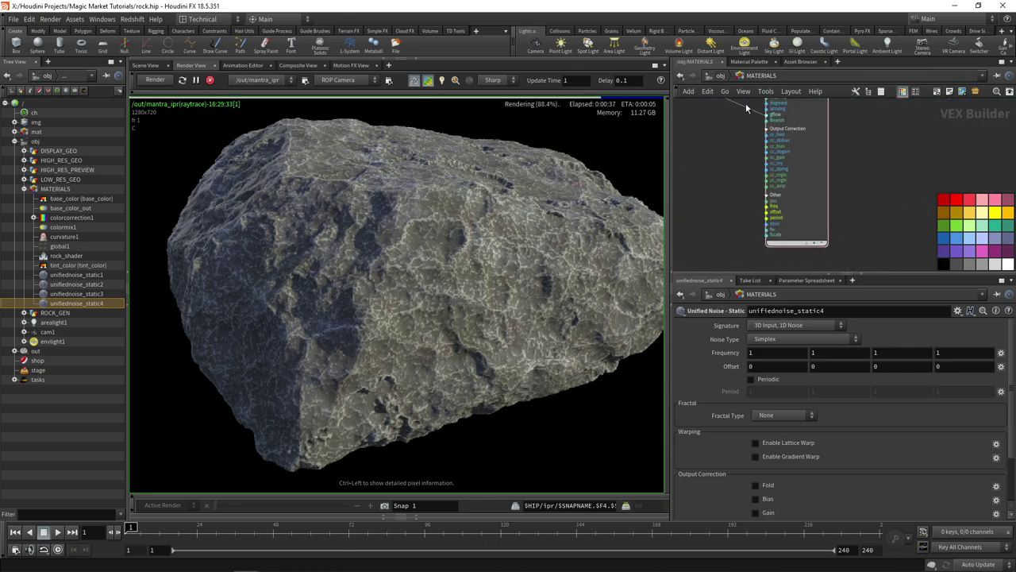
scroll(746, 180, "up", 2)
left_click(756, 174)
scroll(849, 141, "down", 2)
Place unifiednoise_static4 below the curvature1 node and set its Noise Type to Value Noise | Alligator.
middle_click_drag(849, 143, 844, 238)
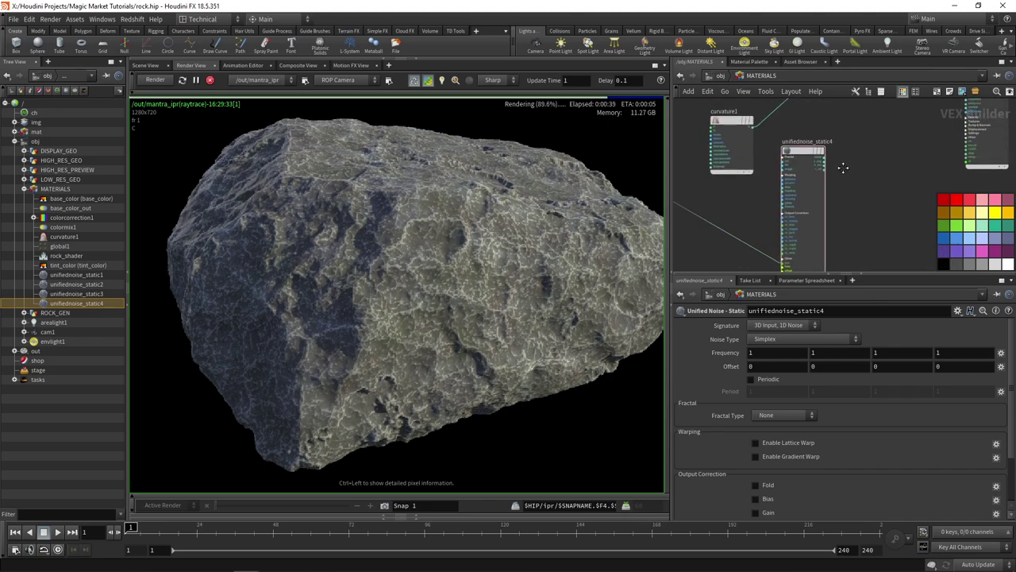
left_click_drag(785, 155, 704, 222)
scroll(801, 200, "up", 1)
middle_click_drag(770, 216, 832, 143)
scroll(833, 143, "down", 2)
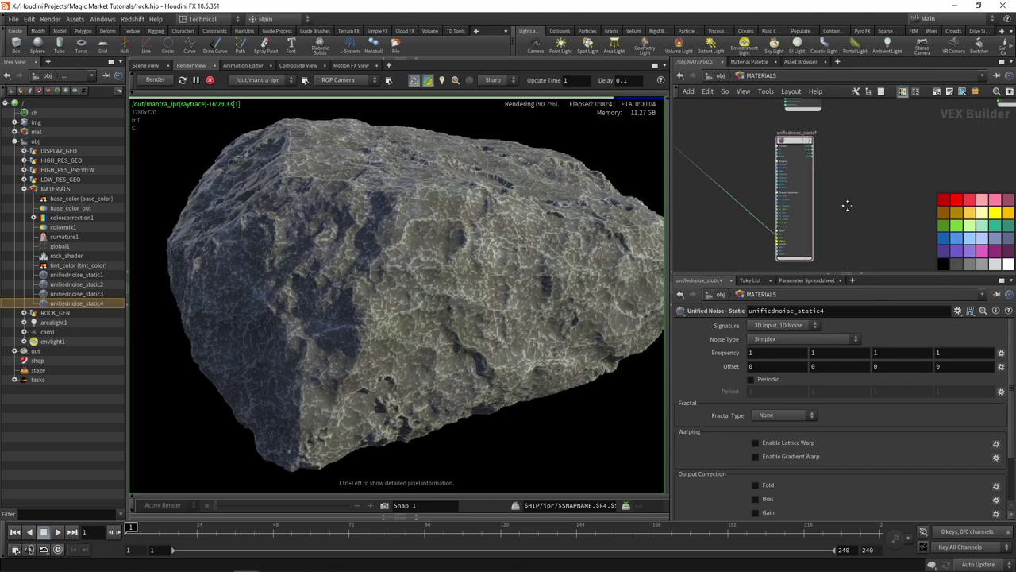
scroll(778, 239, "up", 2)
middle_click_drag(778, 238, 770, 195)
middle_click_drag(815, 170, 813, 257)
left_click(786, 339)
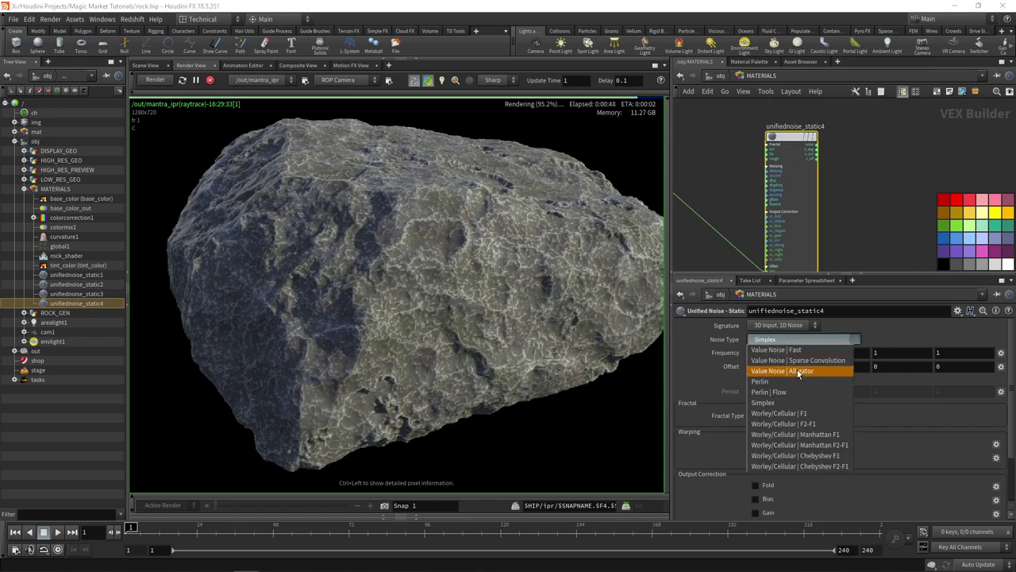
left_click(799, 371)
Insert a Multiply node into the wire between curvature1 and colormix1.
scroll(797, 224, "down", 3)
key("Tab")
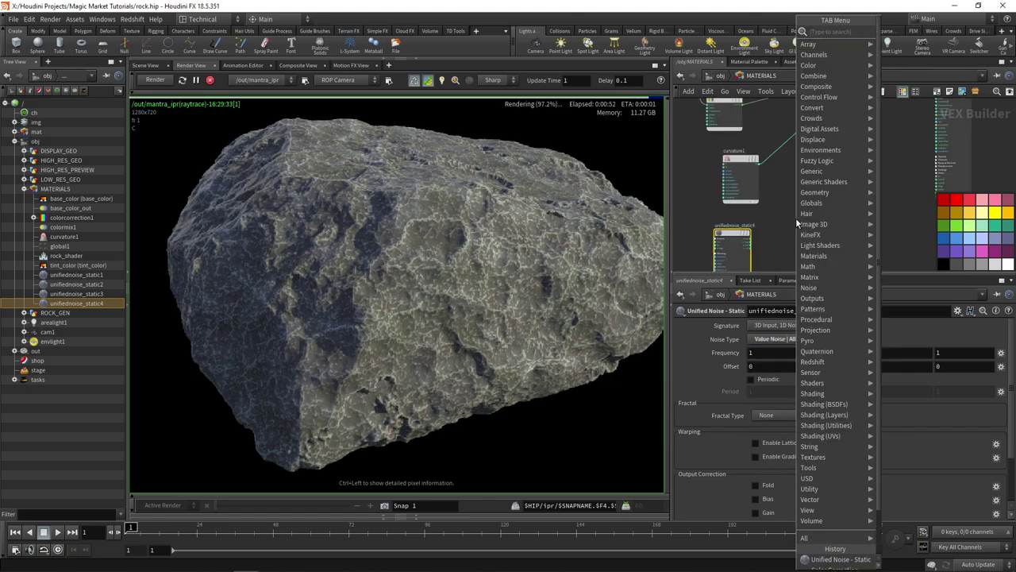
type("multip")
key("Return")
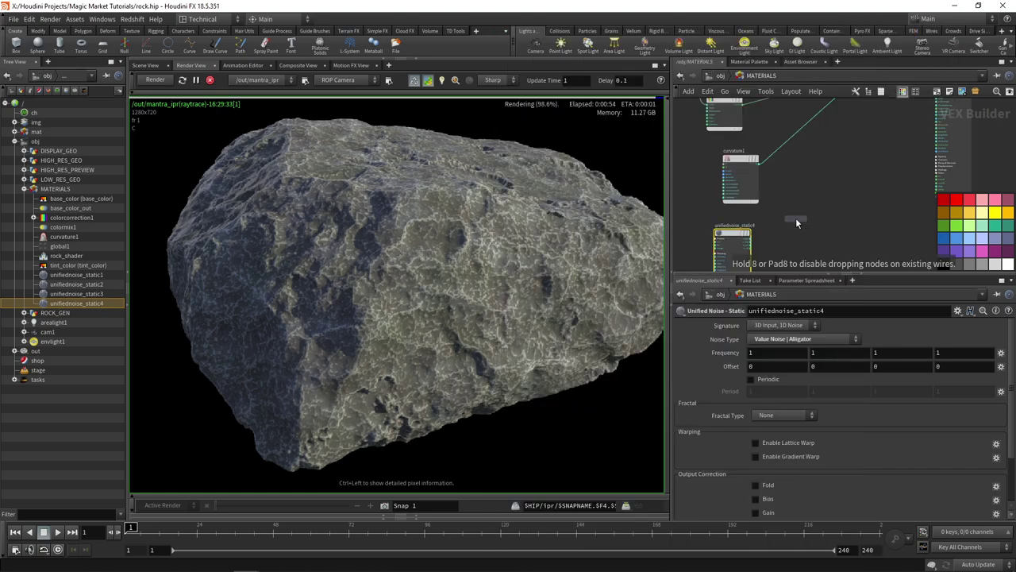
left_click(806, 140)
Connect unifiednoise_static4's noise output to the second input of multiply1.
scroll(753, 244, "up", 2)
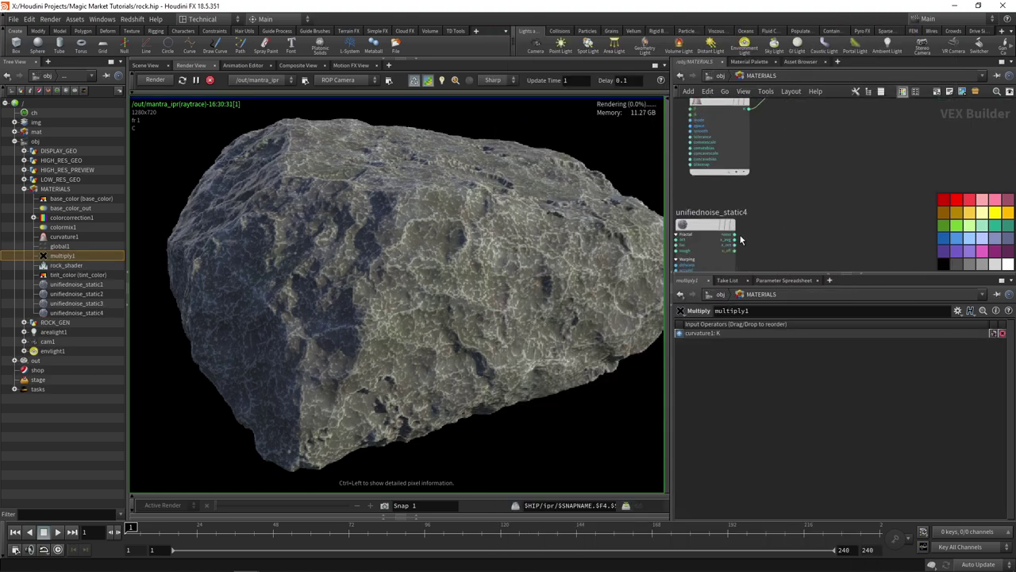
left_click(740, 238)
middle_click_drag(793, 159, 758, 256)
left_click(770, 170)
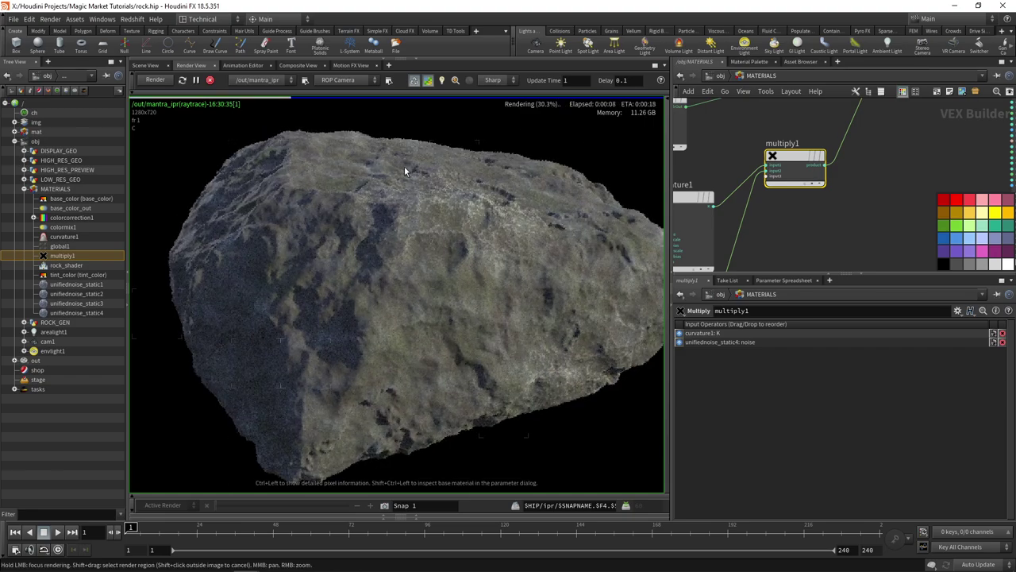
Set all four Frequency values of unifiednoise_static4 to 6.3.
scroll(493, 225, "down", 1)
middle_click_drag(866, 206, 871, 191)
scroll(829, 252, "down", 2)
middle_click_drag(830, 252, 862, 189)
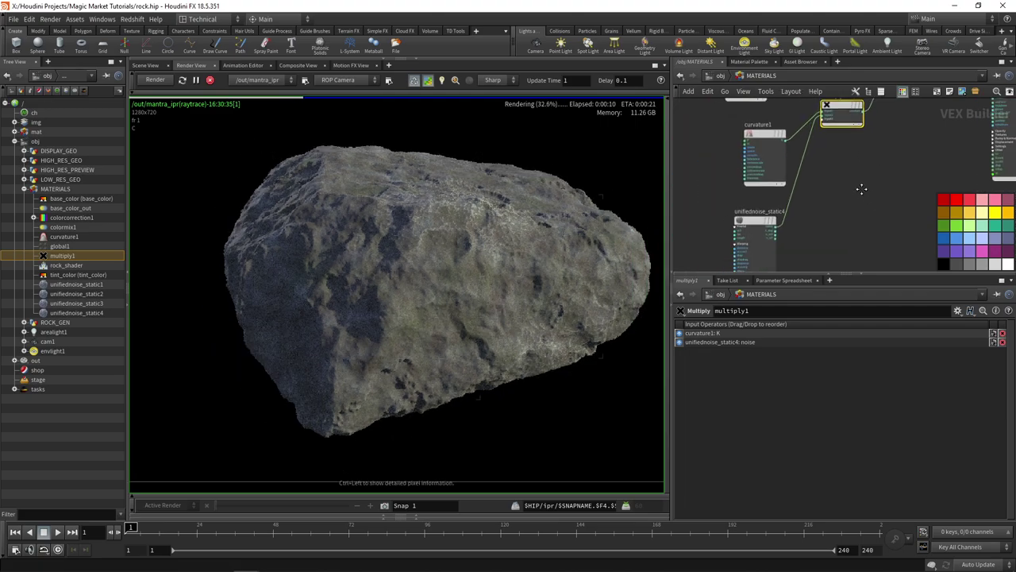
scroll(746, 238, "up", 1)
left_click_drag(756, 223, 768, 221)
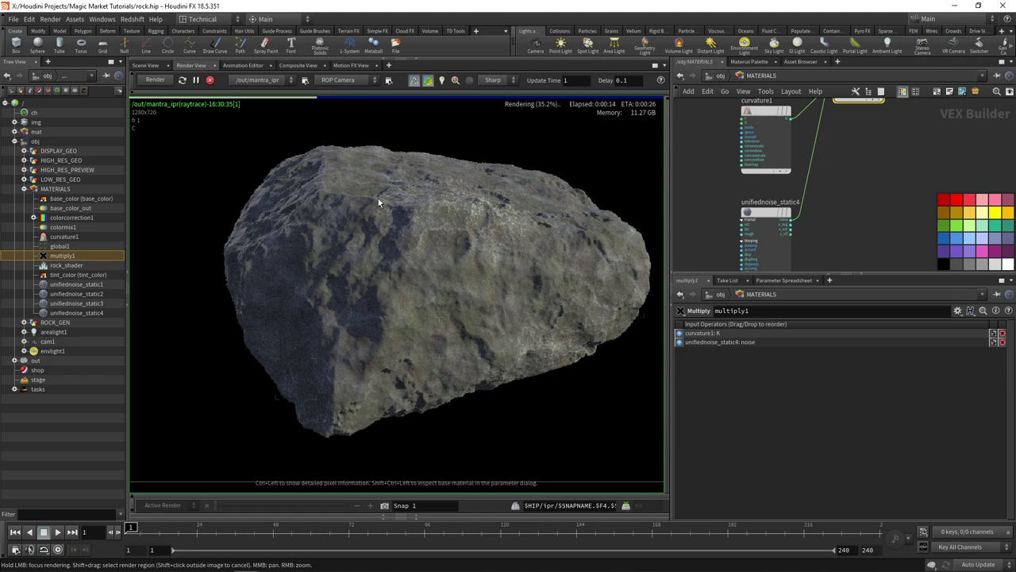
left_click(760, 218)
middle_click_drag(845, 217, 833, 179)
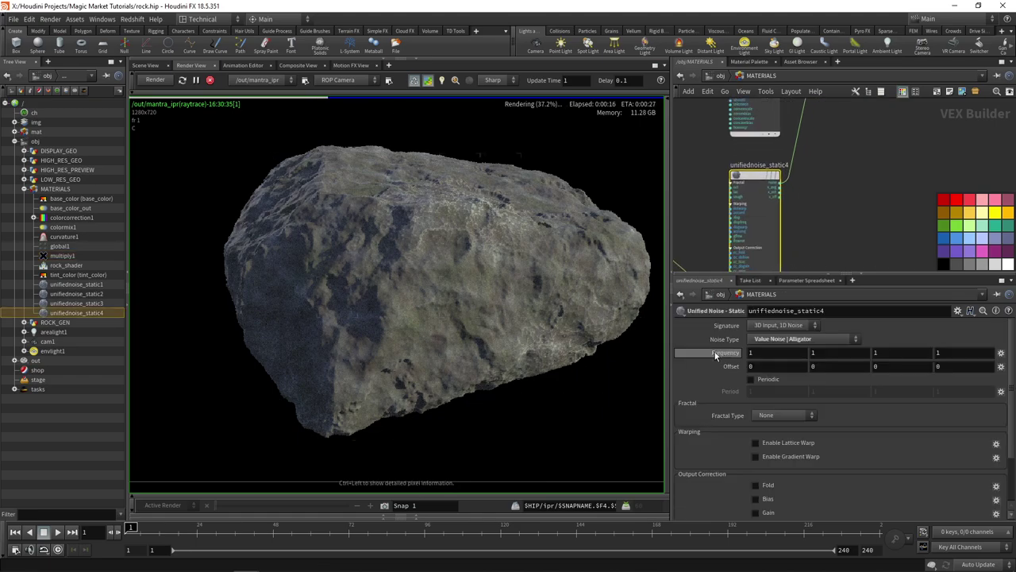
middle_click_drag(711, 352, 866, 348)
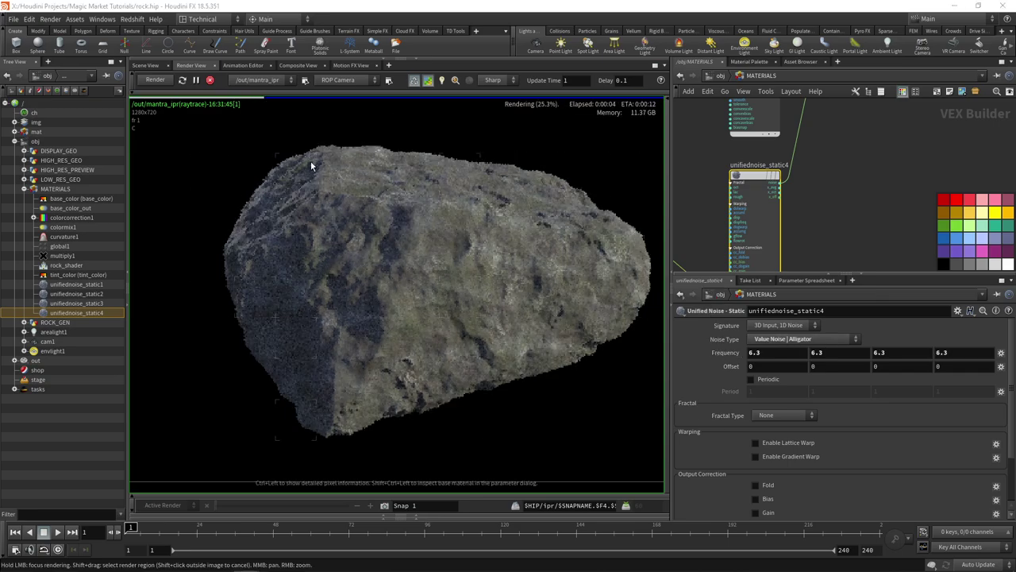
Switch unifiednoise_static4's Noise Type to Perlin and check the broken-up edges in the render.
left_click(800, 341)
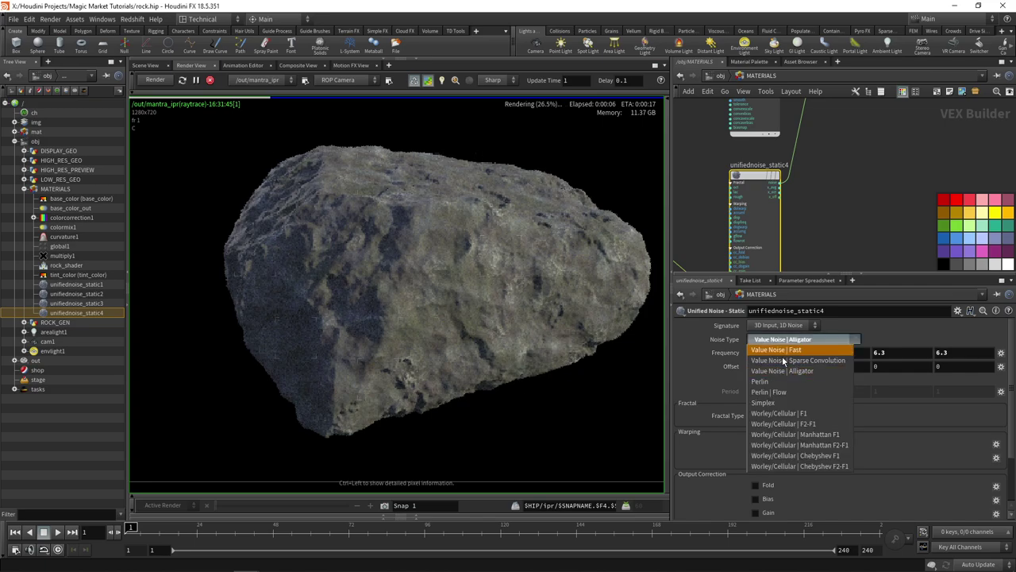
left_click(766, 383)
scroll(445, 285, "up", 10)
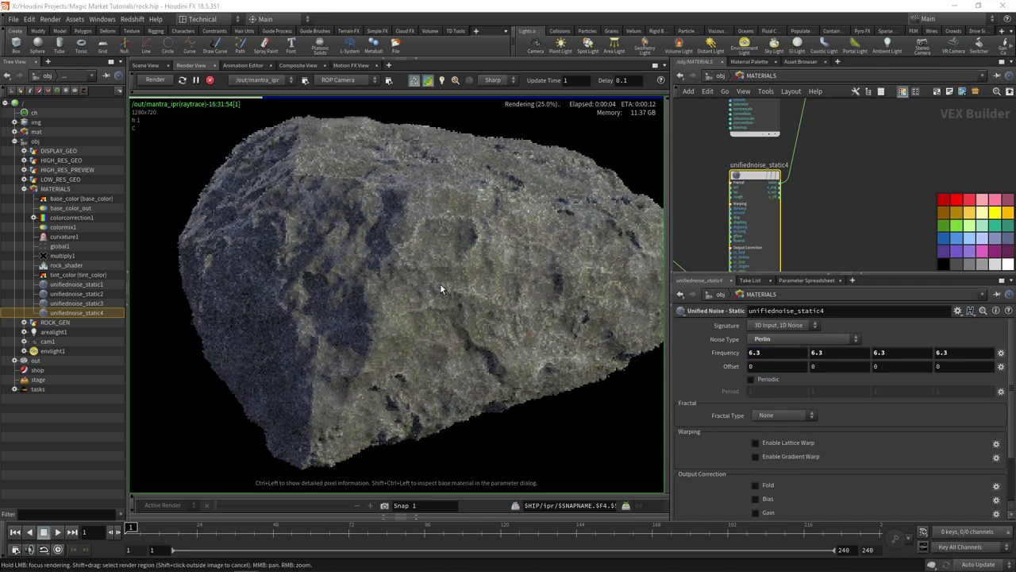
scroll(460, 284, "down", 8)
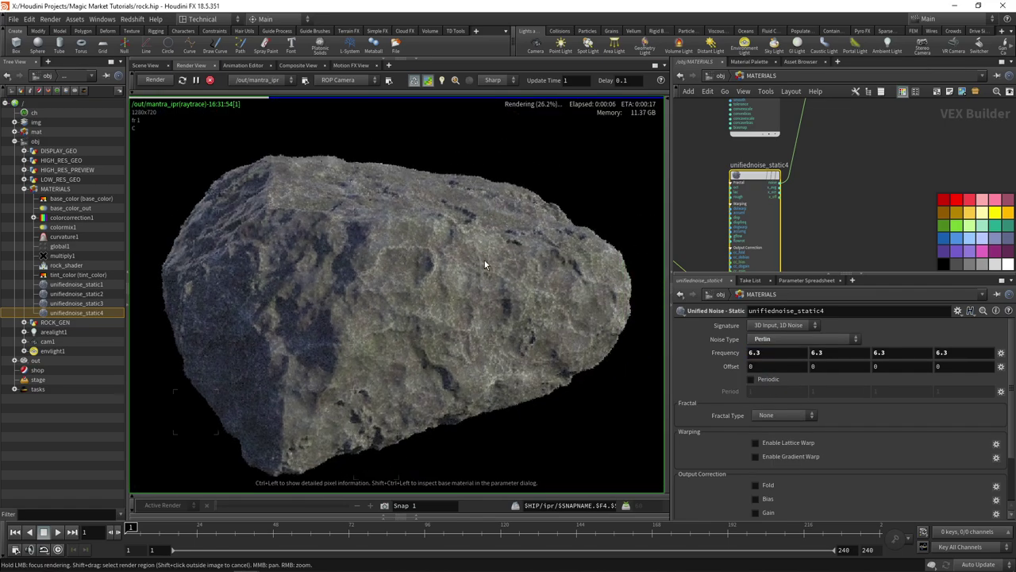
scroll(476, 286, "up", 4)
scroll(460, 302, "up", 6)
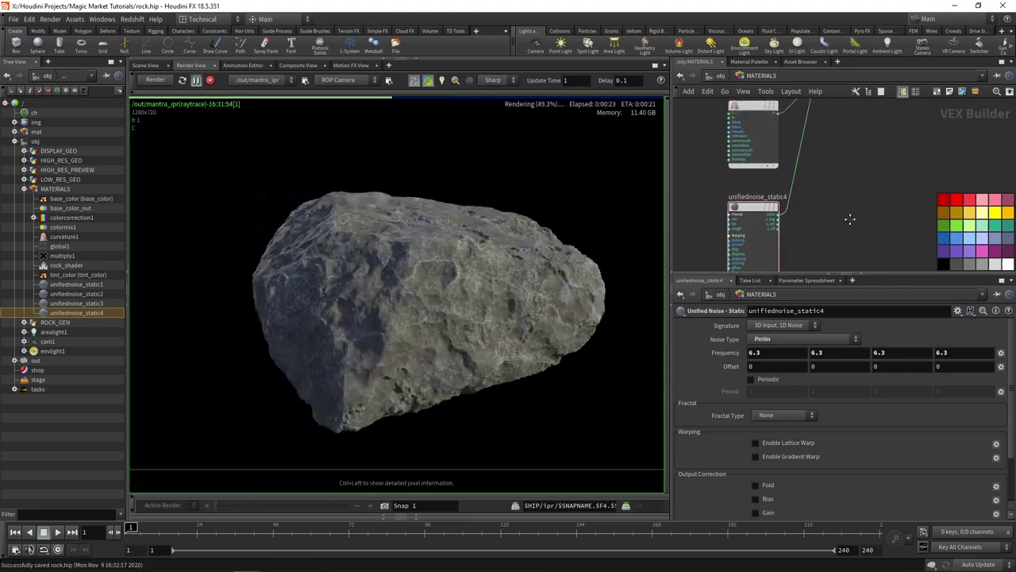
Move the rock_shader node farther from colormix1 to make room in the network.
scroll(814, 217, "down", 4)
middle_click_drag(850, 219, 763, 243)
scroll(830, 167, "up", 3)
left_click_drag(866, 125, 950, 129)
middle_click_drag(817, 190, 796, 185)
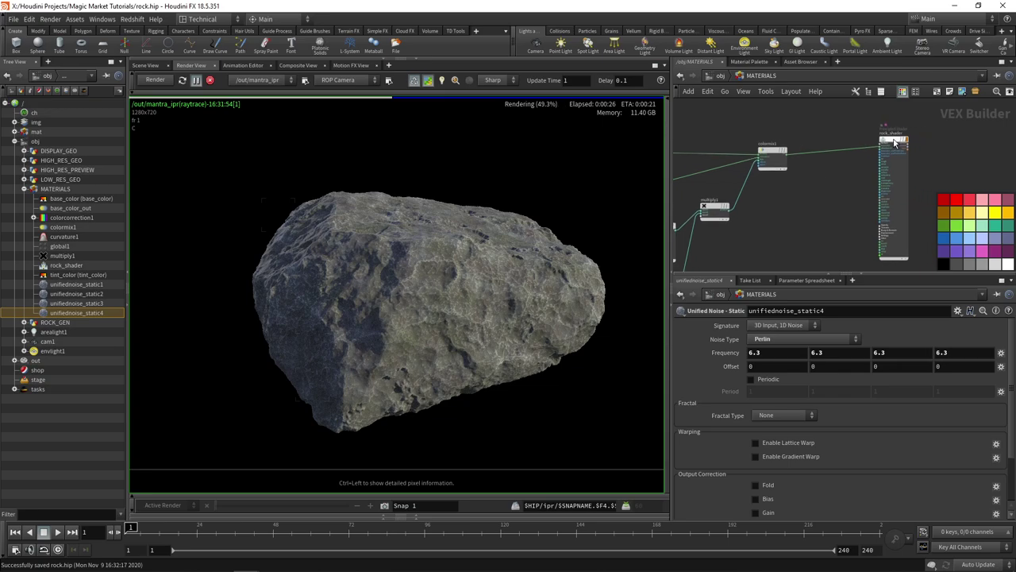
left_click_drag(895, 142, 919, 141)
scroll(751, 204, "up", 2)
middle_click_drag(745, 207, 807, 198)
middle_click_drag(791, 163, 871, 161)
scroll(871, 161, "down", 2)
middle_click_drag(922, 187, 860, 164)
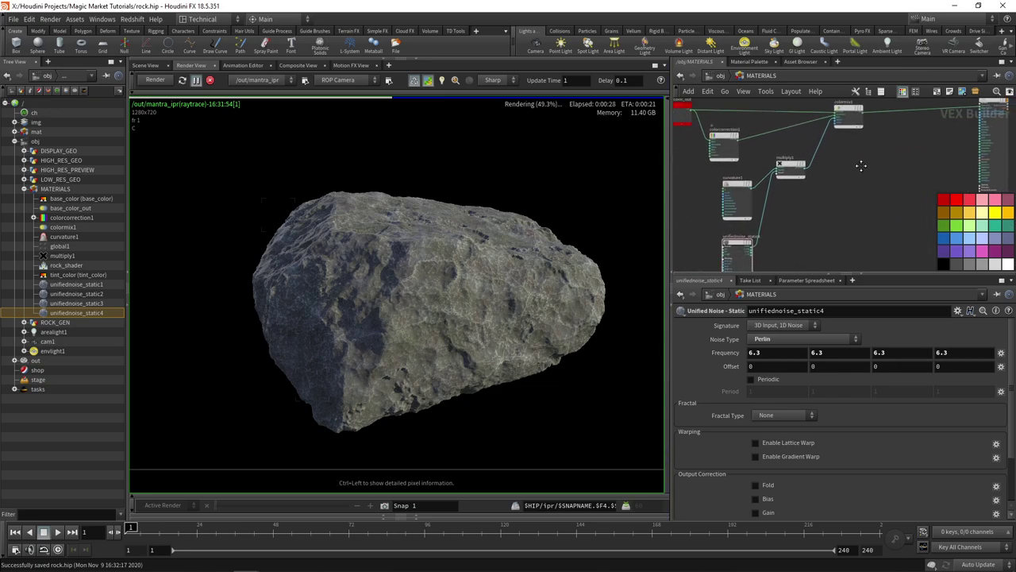
Duplicate the curvature1 node and place the copy beside multiply1.
scroll(777, 189, "up", 2)
middle_click_drag(812, 204, 775, 185)
scroll(775, 186, "down", 2)
left_click_drag(719, 174, 819, 186, "alt")
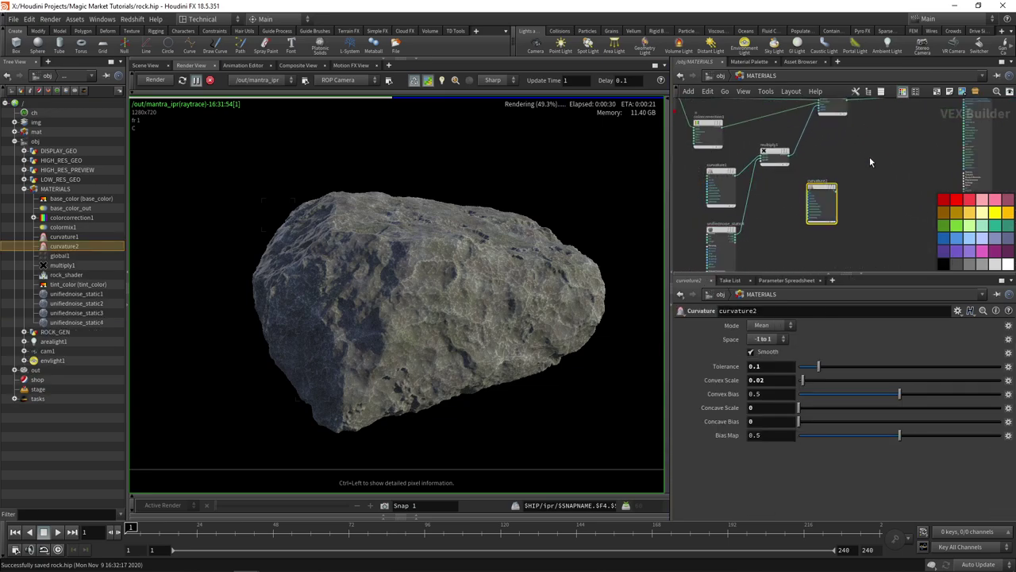
scroll(869, 159, "up", 1)
middle_click_drag(869, 159, 830, 175)
left_click_drag(775, 212, 781, 198)
Duplicate colormix1 and insert the copy into the wire between colormix1 and rock_shader.
left_click(812, 159)
middle_click_drag(813, 158, 773, 212)
scroll(773, 199, "down", 1)
left_click_drag(753, 171, 835, 178, "alt")
Connect curvature2's output to the bias input of colormix2.
left_click(757, 248)
scroll(780, 216, "up", 2)
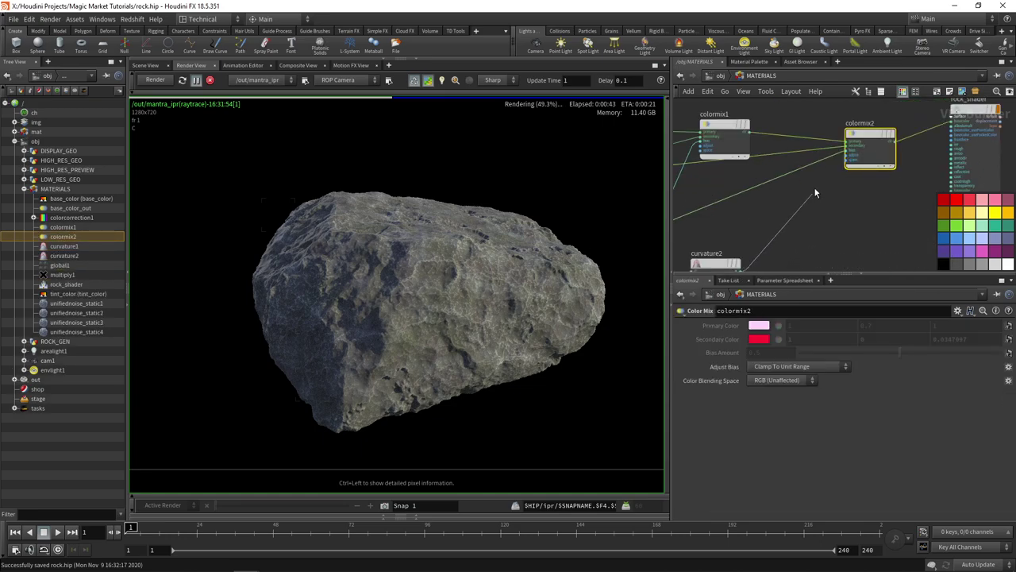
left_click(846, 150)
middle_click_drag(829, 200, 851, 222)
scroll(825, 212, "down", 1)
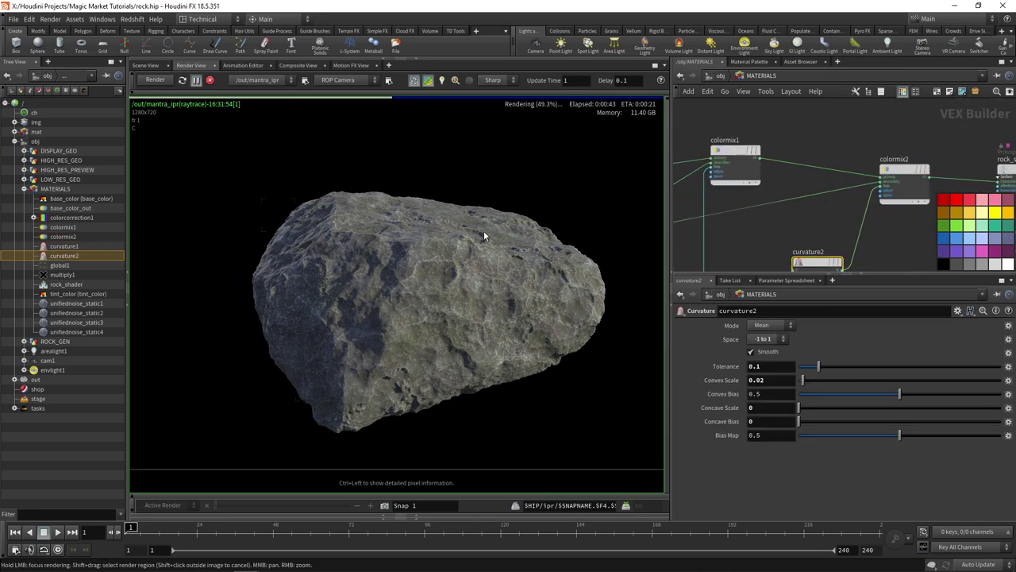
Inspect the rock's edges up close and set curvature2's Convex Scale to 0.05.
scroll(442, 295, "up", 5)
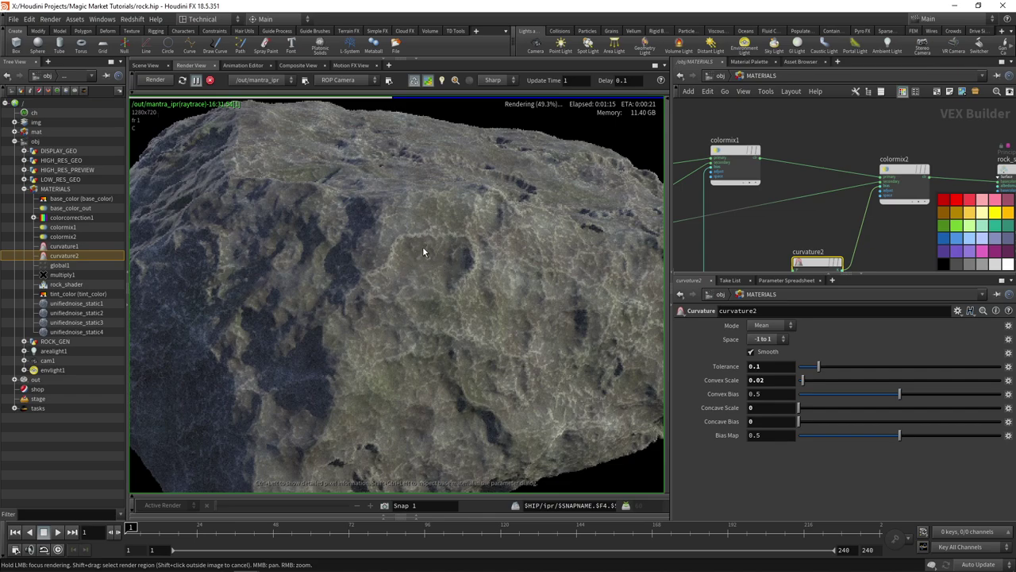
middle_click_drag(834, 210, 825, 146)
scroll(826, 147, "down", 1)
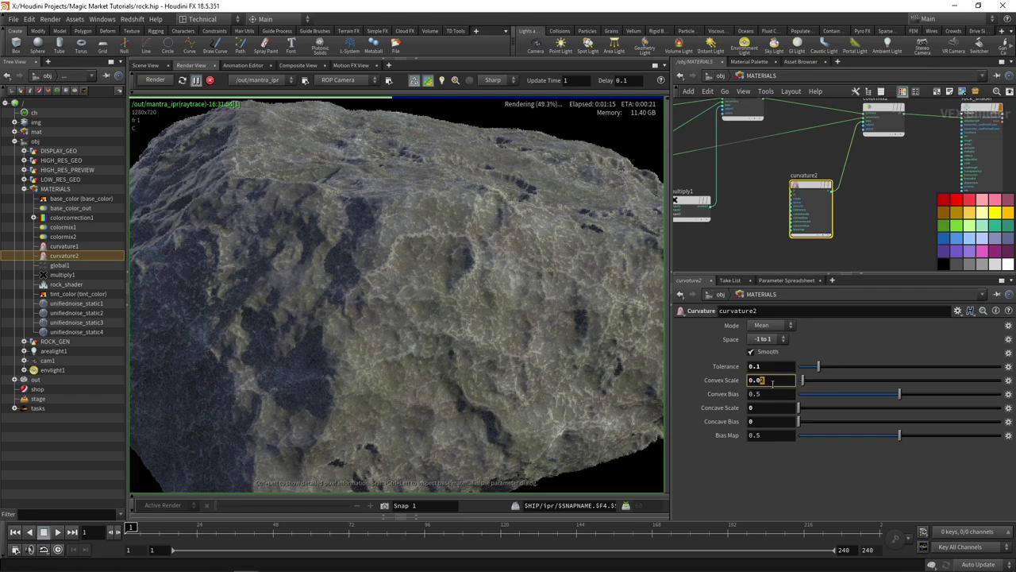
Connect curvature2's output directly to rock_shader's base colour input and restart the render to preview the mask.
left_click(761, 247)
middle_click_drag(865, 174, 878, 191)
left_click(880, 180)
scroll(877, 192, "up", 1)
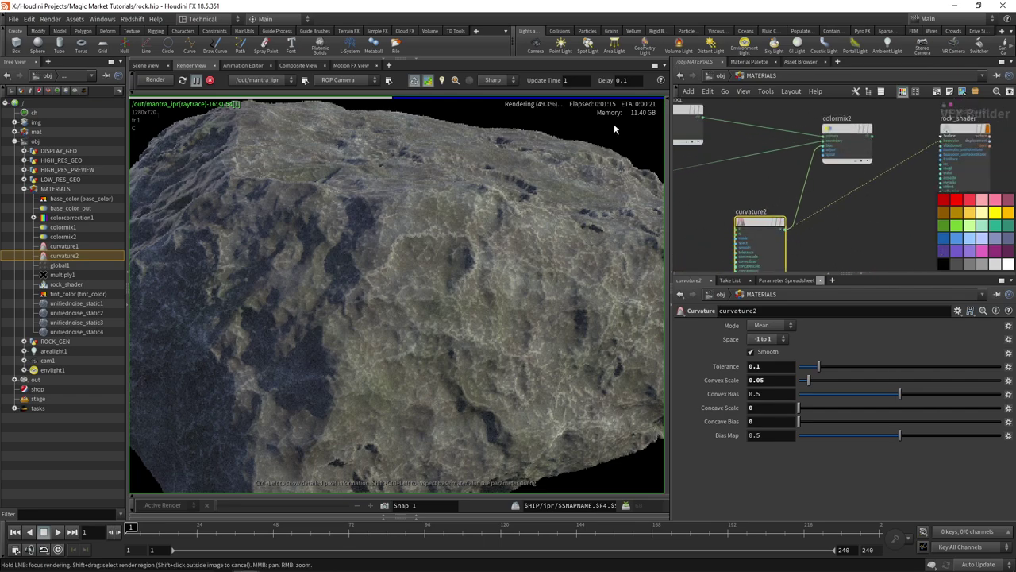
left_click(146, 85)
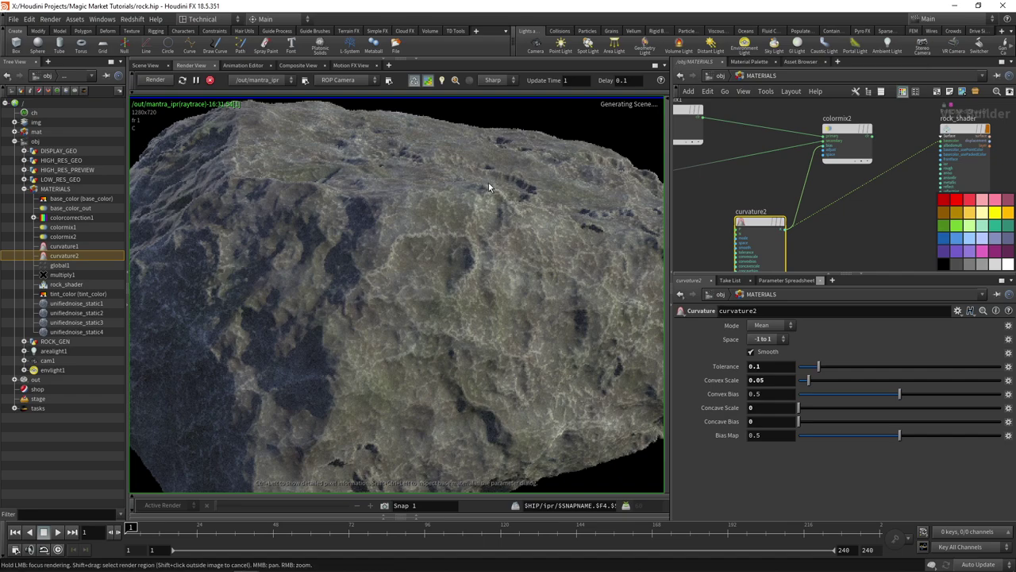
Examine the curvature2 mask's coverage across the rock's surface in the render.
scroll(361, 259, "down", 6)
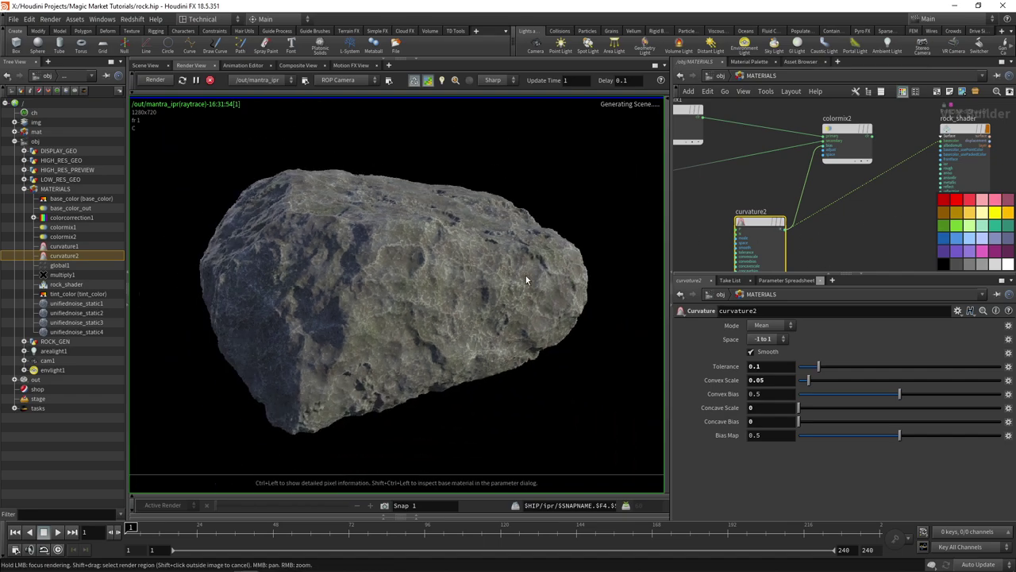
scroll(485, 293, "up", 5)
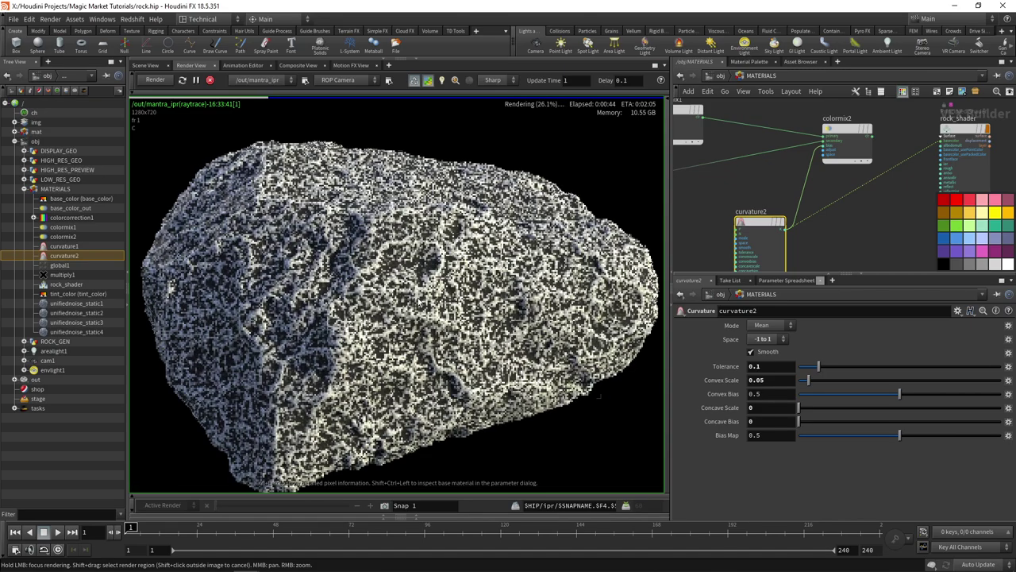
scroll(417, 301, "down", 3)
scroll(405, 286, "up", 4)
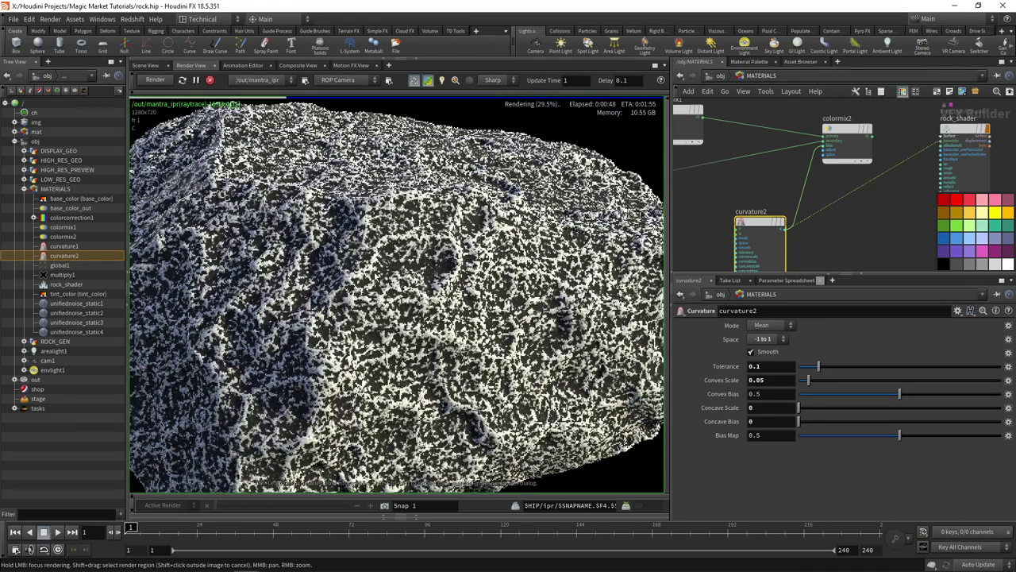
scroll(390, 279, "down", 2)
middle_click_drag(394, 283, 395, 228)
scroll(823, 229, "down", 3)
scroll(829, 212, "up", 2)
Review the wiring between colormix1, curvature2, colormix2 and rock_shader in the network.
middle_click_drag(742, 223, 812, 197)
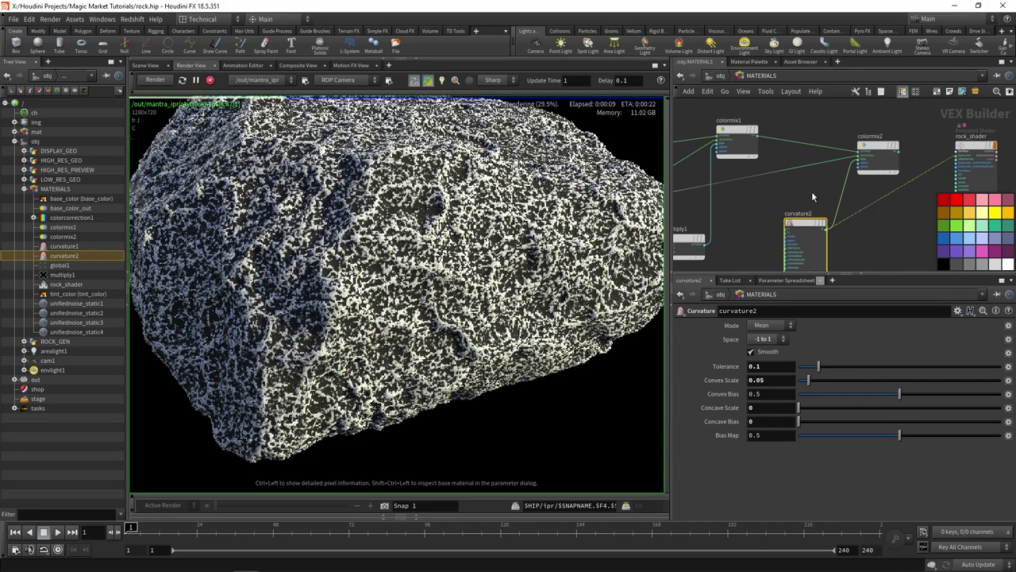
scroll(813, 197, "down", 1)
middle_click_drag(764, 160, 760, 210)
scroll(764, 211, "up", 2)
scroll(746, 190, "down", 1)
middle_click_drag(804, 253, 802, 193)
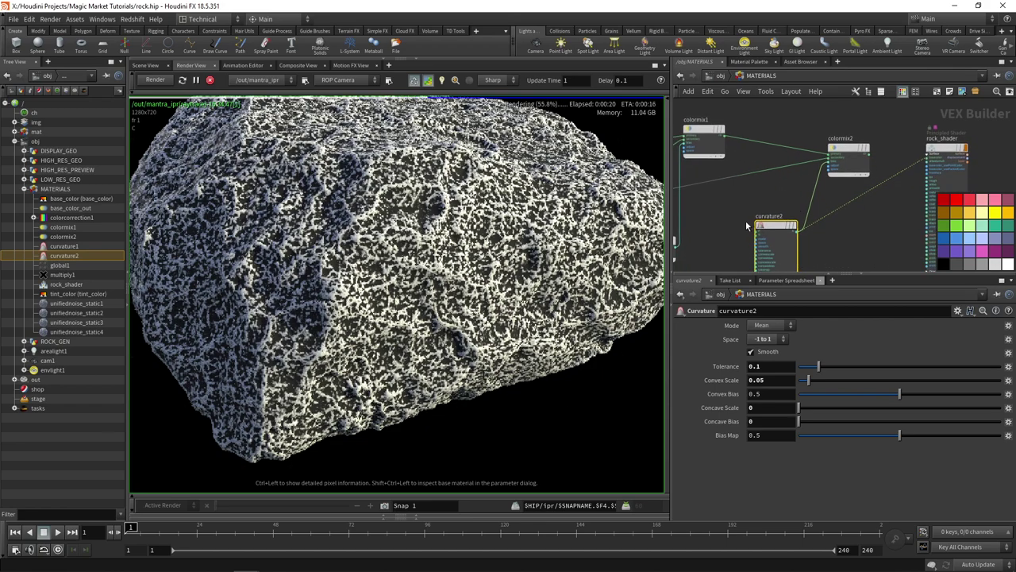
scroll(828, 181, "up", 3)
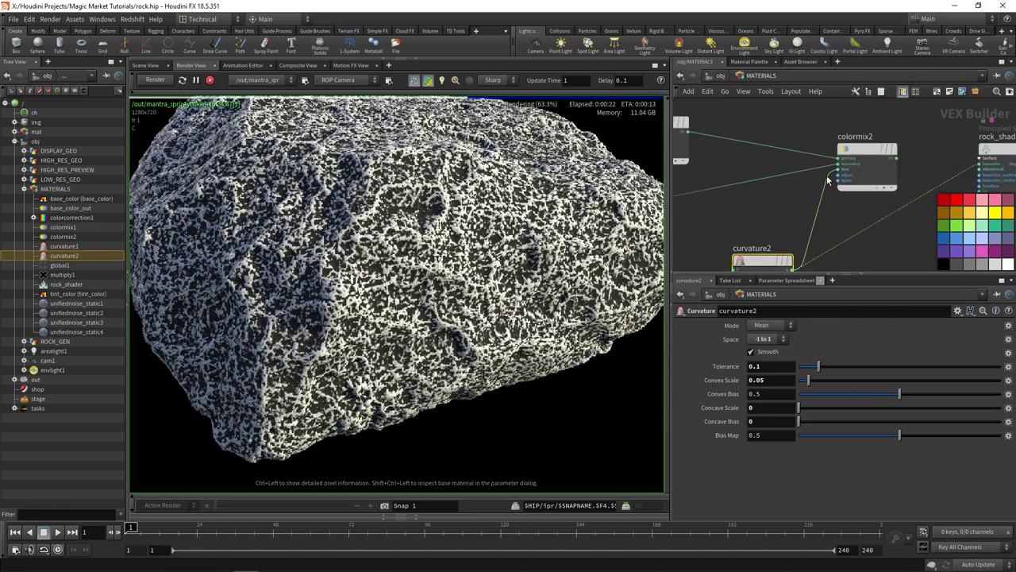
middle_click_drag(718, 150, 760, 169)
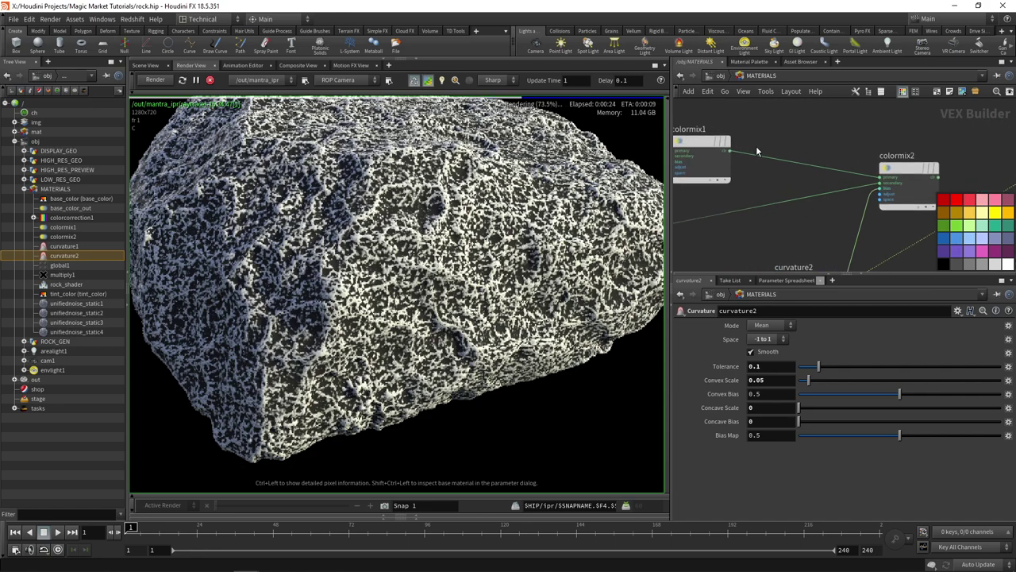
scroll(826, 163, "down", 2)
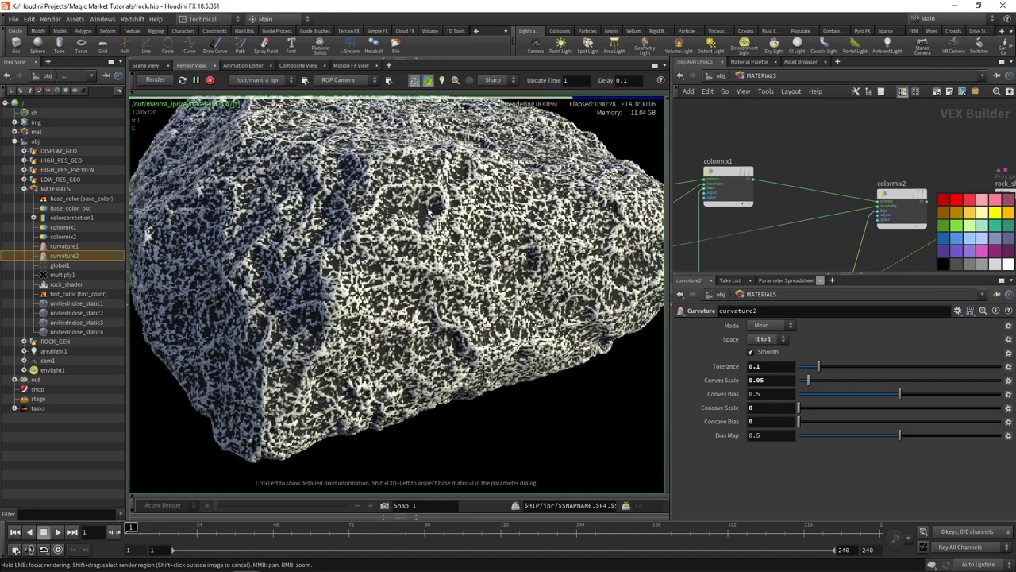
Insert a Color Correction node on the wire between colormix1 and colormix2.
middle_click_drag(849, 147, 827, 146)
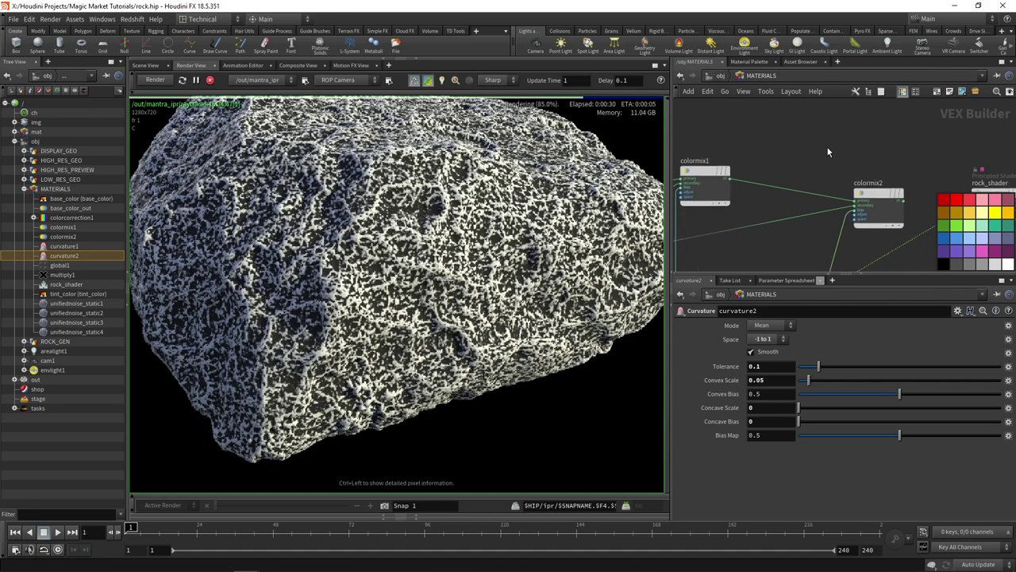
key("Tab")
type("color co")
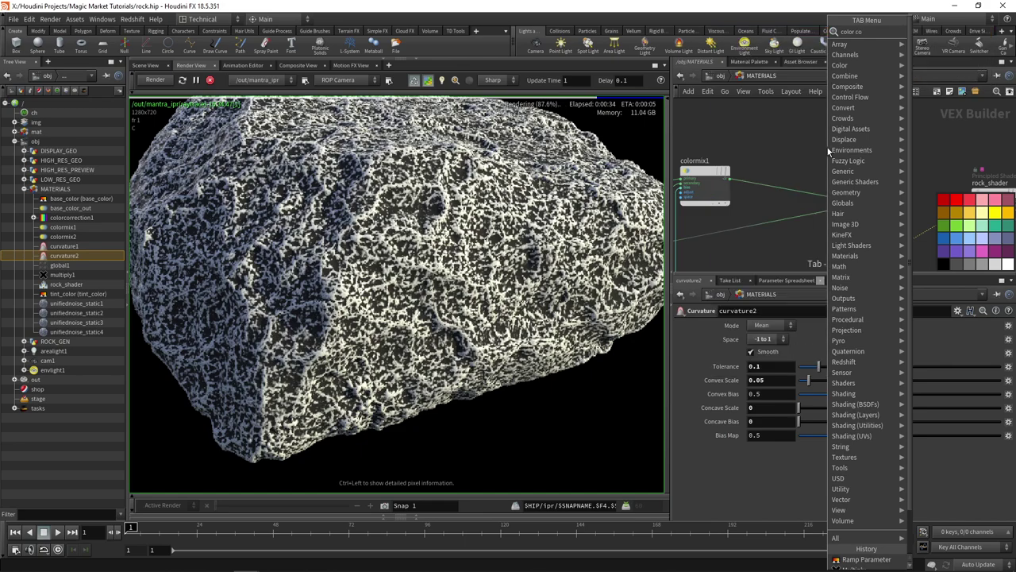
key("Return")
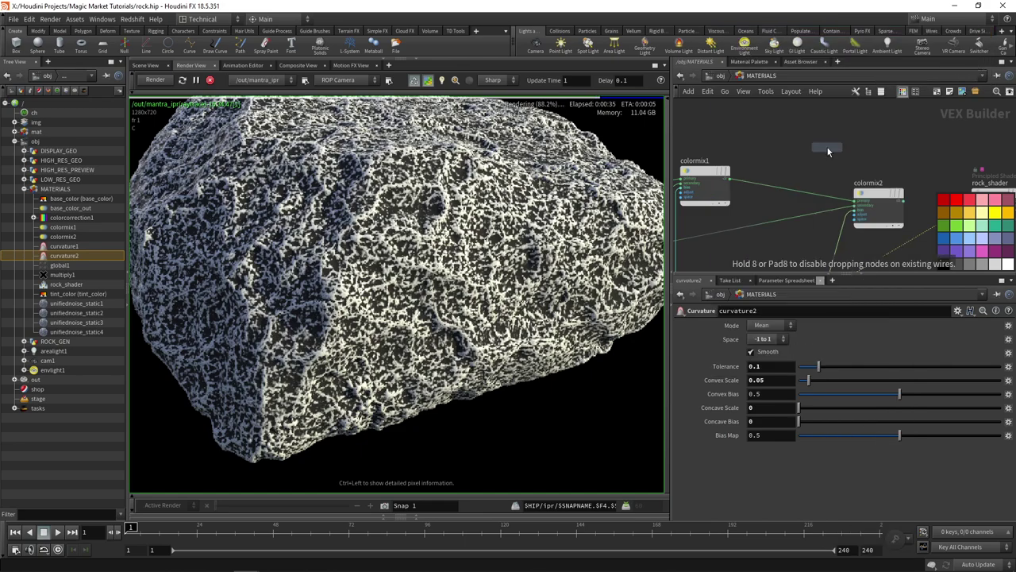
left_click(769, 186)
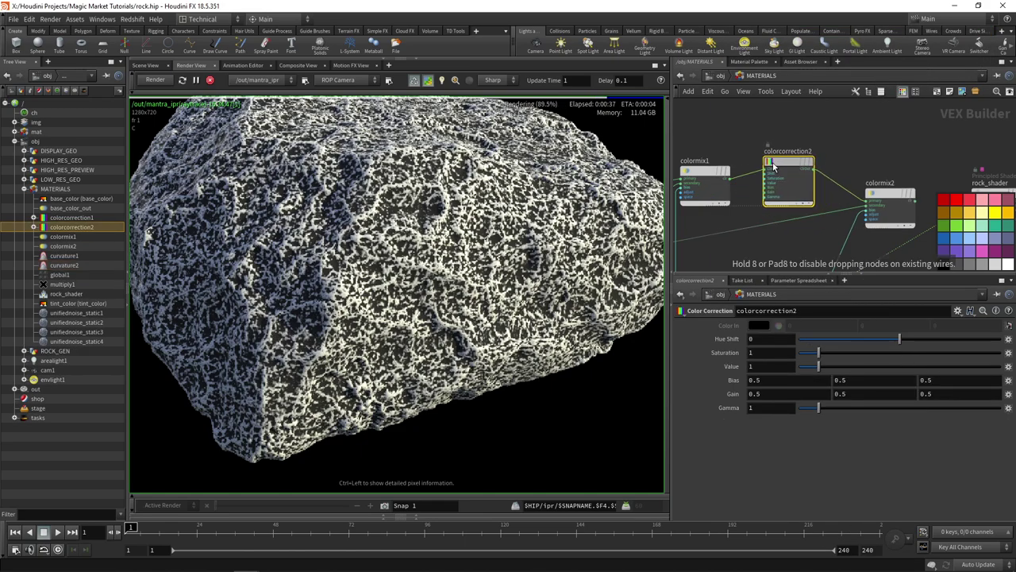
Darken colorcorrection2 by setting its Gamma to 0.84 and Value to 0.79.
middle_click_drag(832, 155, 802, 145)
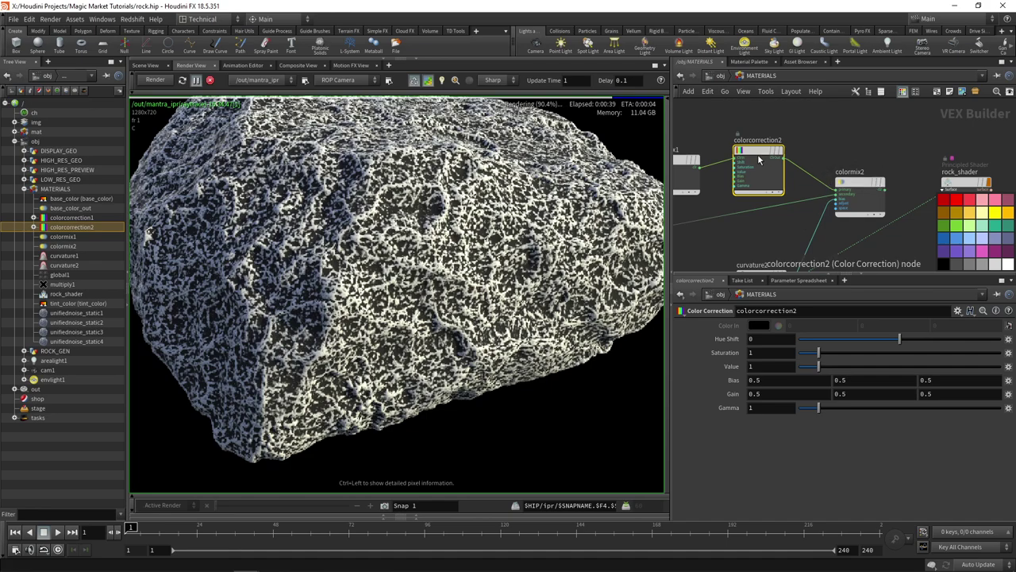
left_click(815, 409)
left_click_drag(816, 371, 815, 371)
Reconnect colormix2's output to rock_shader's base colour input and restart the render.
middle_click_drag(876, 197, 879, 174)
left_click(788, 199)
left_click(848, 204)
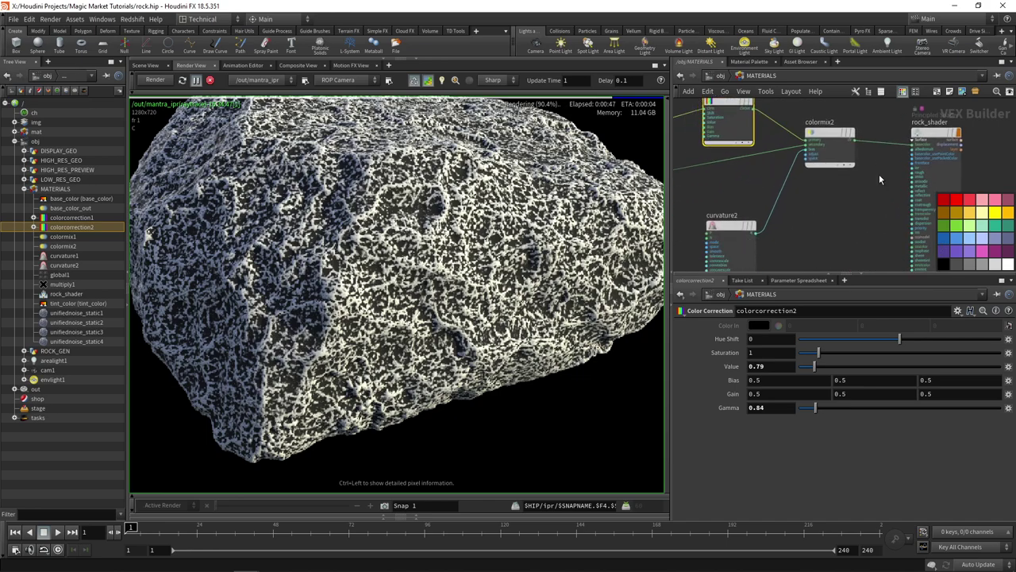
scroll(893, 174, "down", 2)
left_click(156, 80)
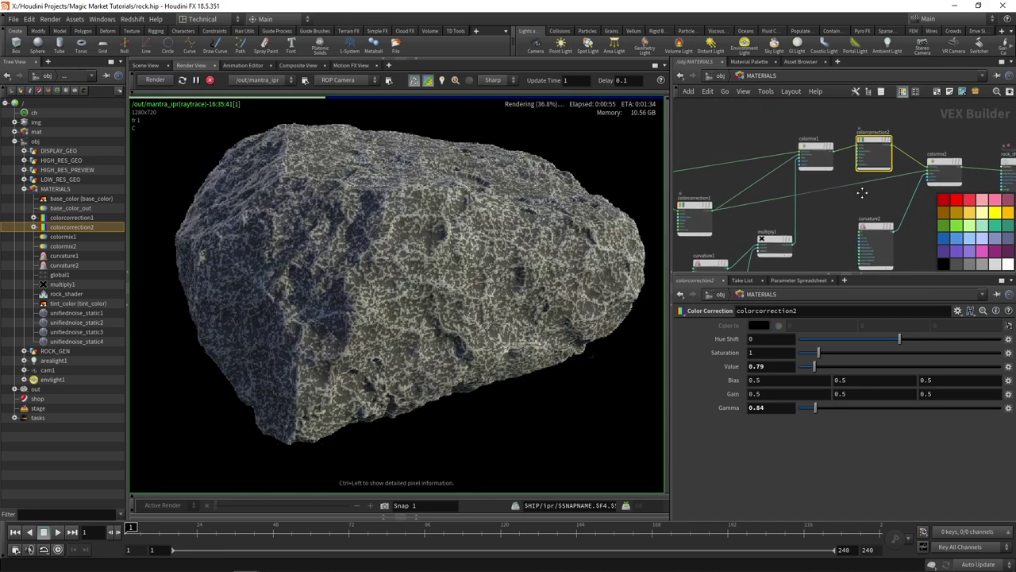
Connect colormix1's output to colormix2's secondary input in place of colorcorrection1.
scroll(867, 193, "up", 2)
middle_click_drag(706, 208, 799, 180)
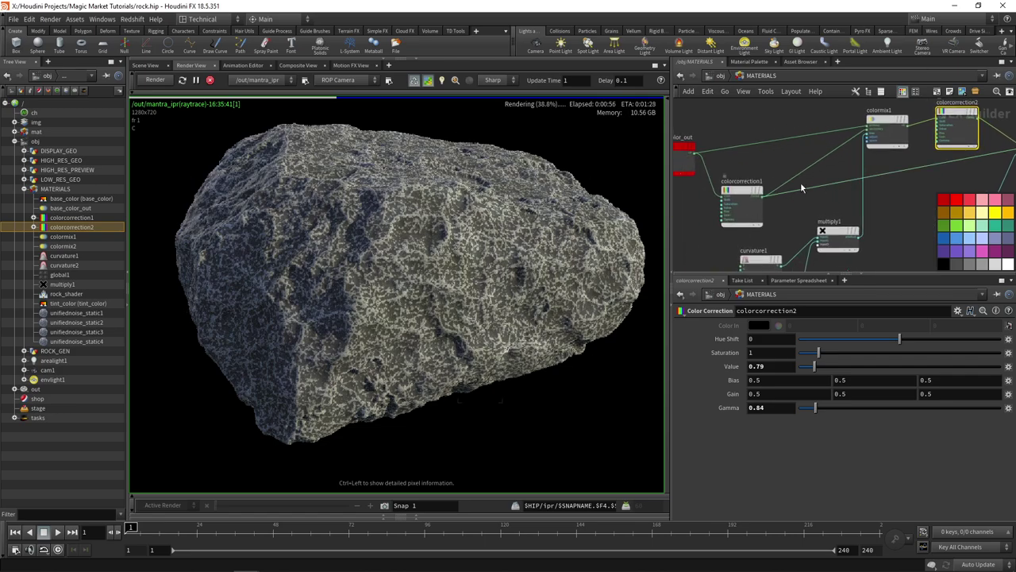
middle_click_drag(883, 176, 842, 183)
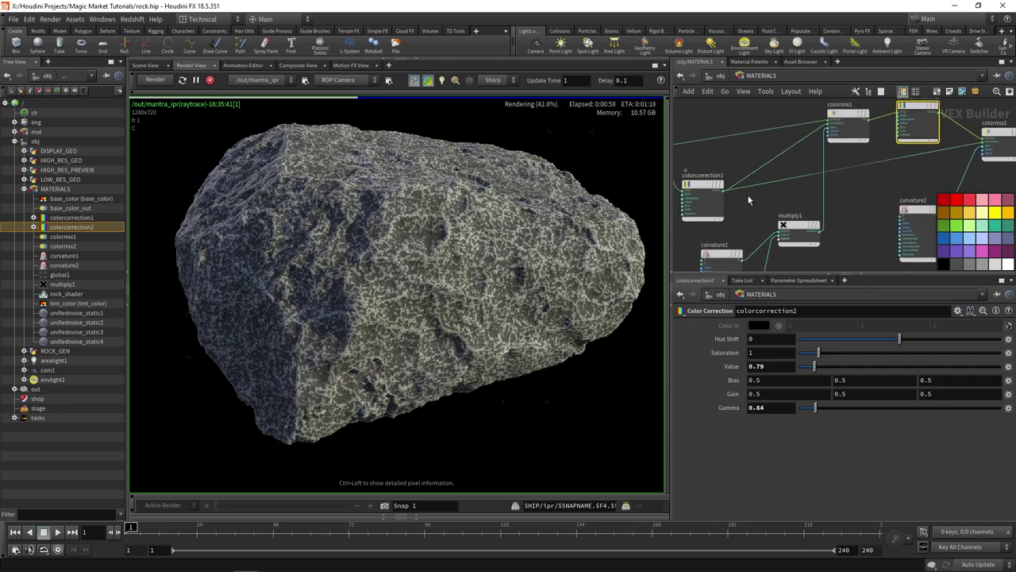
middle_click_drag(894, 115, 769, 158)
scroll(768, 158, "up", 2)
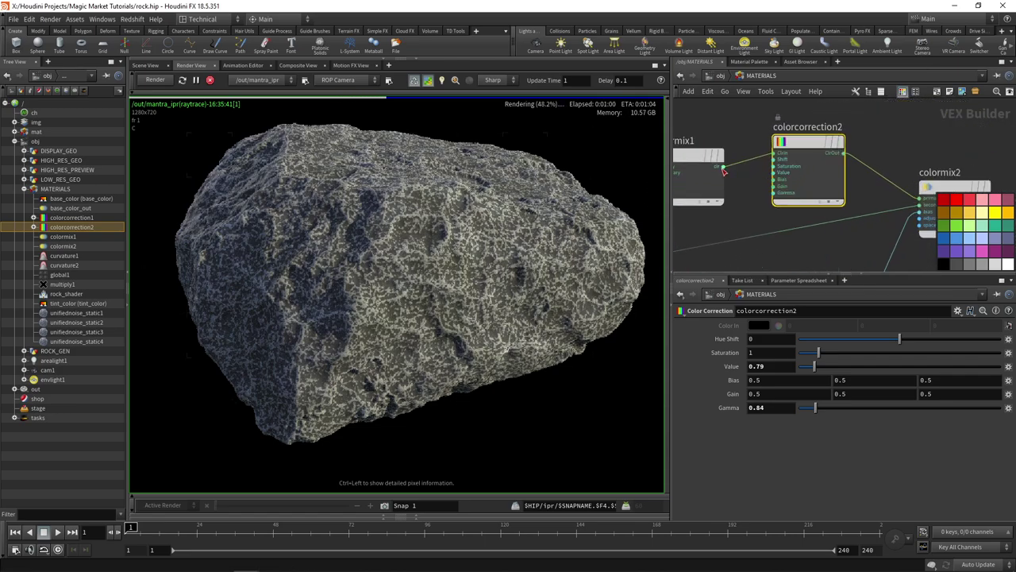
left_click(722, 165)
middle_click_drag(891, 216, 794, 206)
key("Escape")
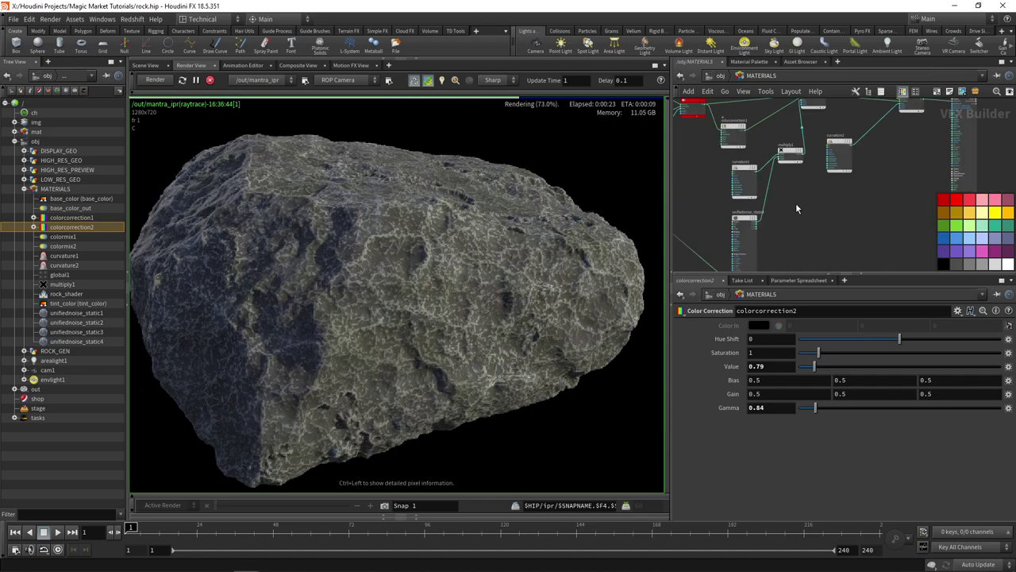
Duplicate unifiednoise_static4 and multiply1, placing the copies beside and below curvature2.
middle_click_drag(796, 202, 785, 194)
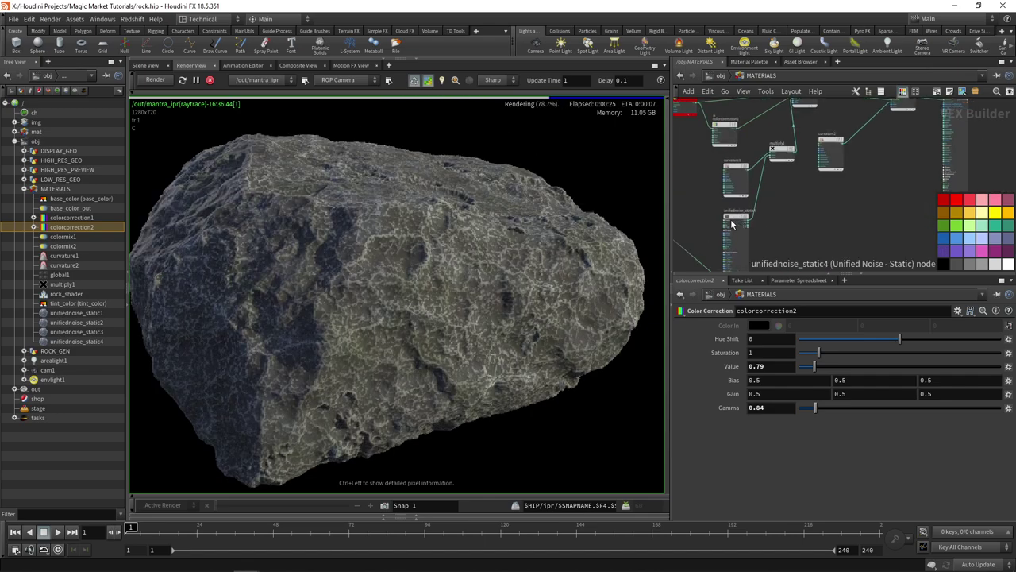
left_click_drag(732, 220, 817, 224, "alt")
left_click_drag(790, 151, 891, 166, "alt")
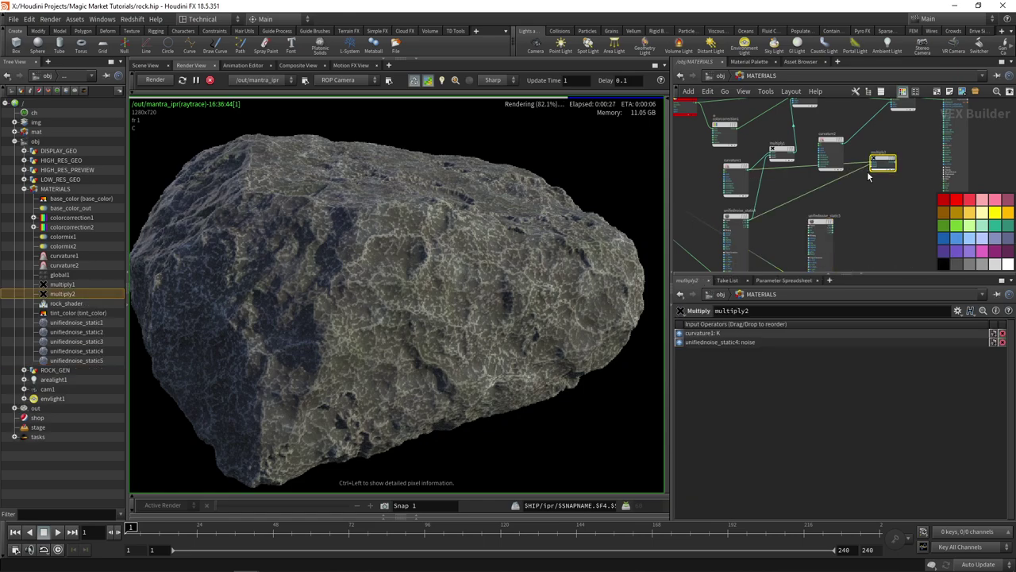
Connect curvature2's output to multiply2's first input in place of curvature1.
middle_click_drag(866, 172, 849, 189)
scroll(840, 197, "up", 2)
middle_click_drag(828, 232, 801, 219)
scroll(806, 185, "up", 1)
scroll(856, 208, "down", 2)
scroll(801, 218, "up", 1)
scroll(829, 153, "up", 2)
left_click(826, 150)
left_click(886, 188)
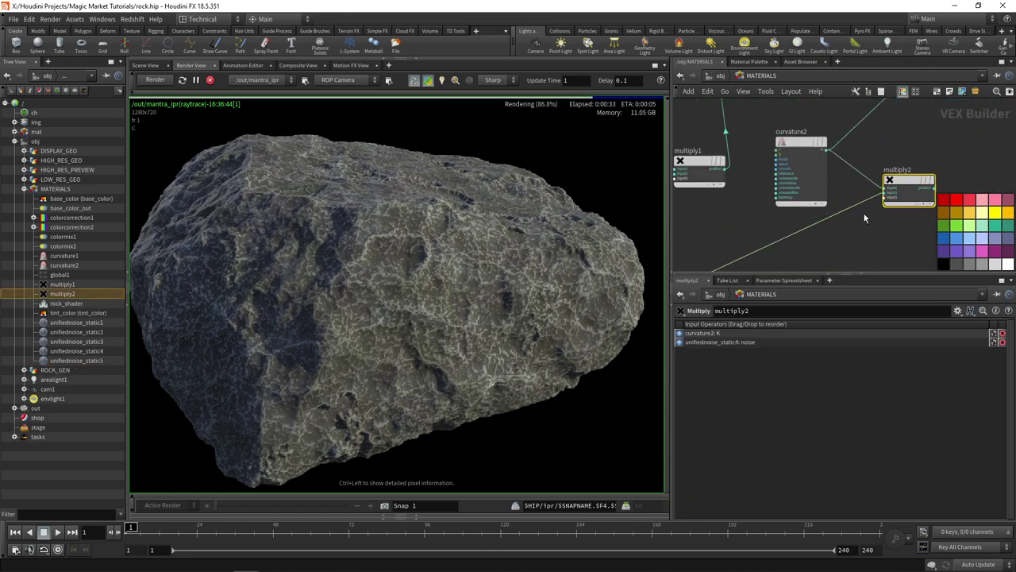
Connect unifiednoise_static5's noise output to multiply2's second input and set the noise's Offset to 26 in all four fields.
scroll(808, 130, "down", 2)
middle_click_drag(862, 220, 808, 216)
left_click(769, 198)
scroll(786, 184, "up", 3)
scroll(810, 204, "down", 1)
left_click(826, 175)
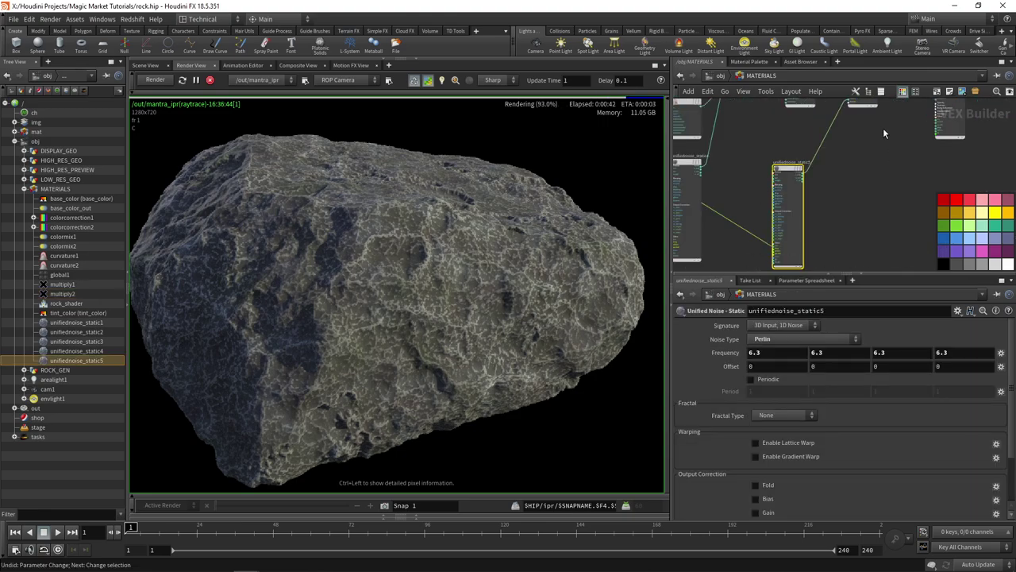
middle_click_drag(719, 366, 882, 360)
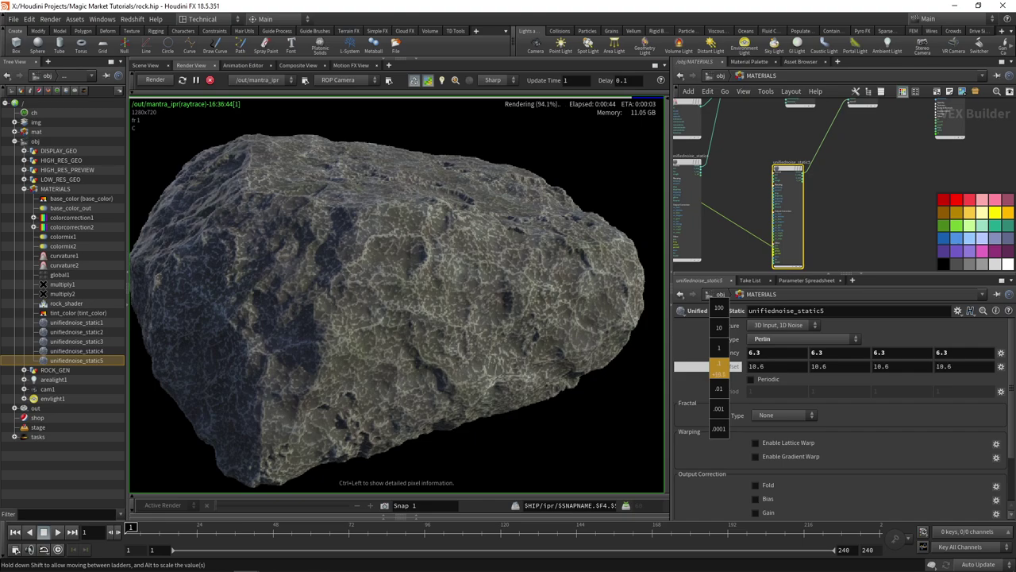
middle_click_drag(720, 366, 530, 310)
Connect multiply2's output to colormix2's bias input and inspect the broken-up edges in the updated render.
scroll(853, 173, "down", 1)
scroll(876, 111, "up", 4)
middle_click_drag(875, 111, 865, 226)
scroll(817, 186, "up", 3)
scroll(802, 257, "down", 2)
scroll(865, 227, "up", 2)
left_click(830, 170)
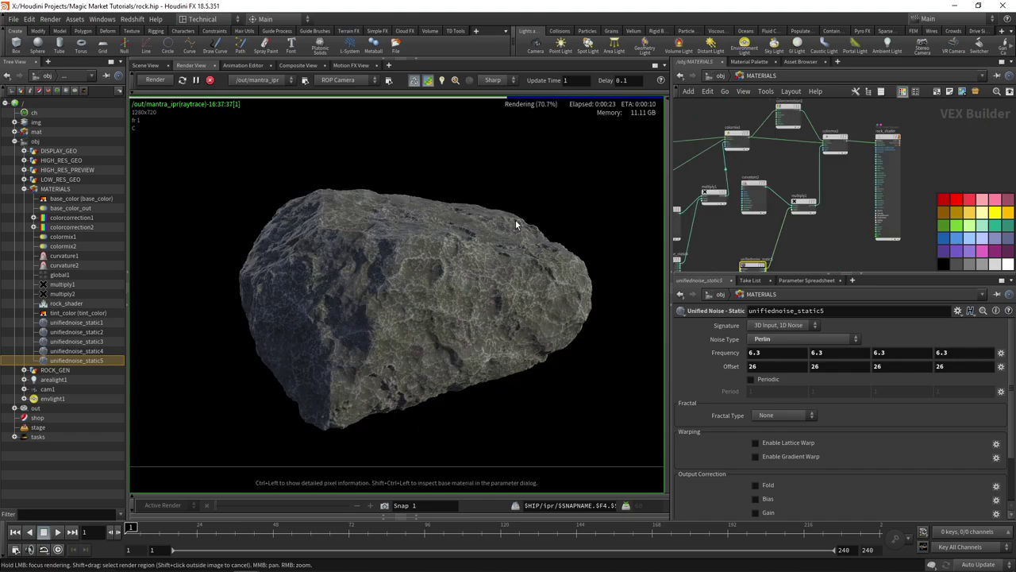
scroll(469, 310, "up", 4)
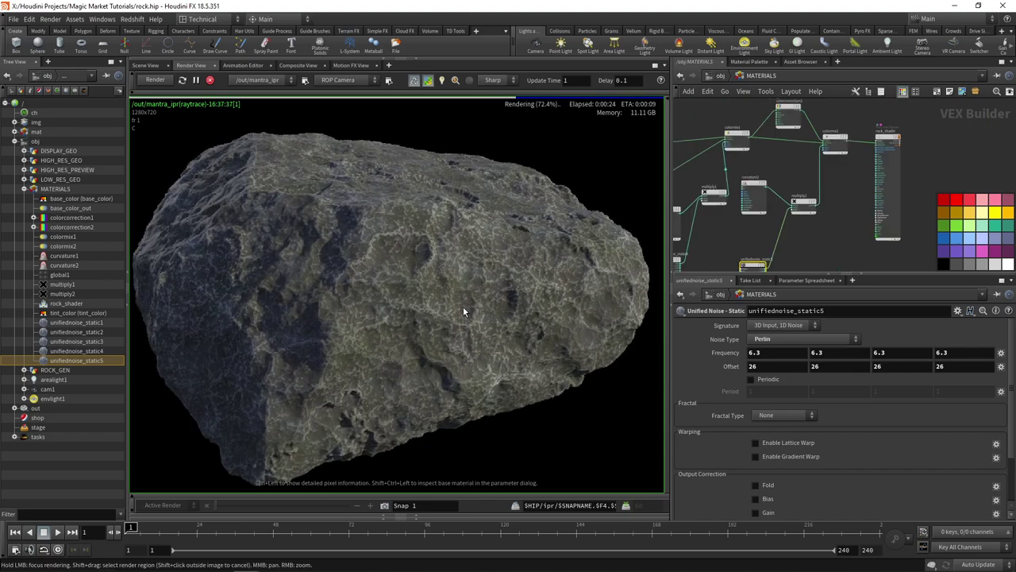
scroll(440, 289, "down", 2)
middle_click_drag(432, 326, 455, 321)
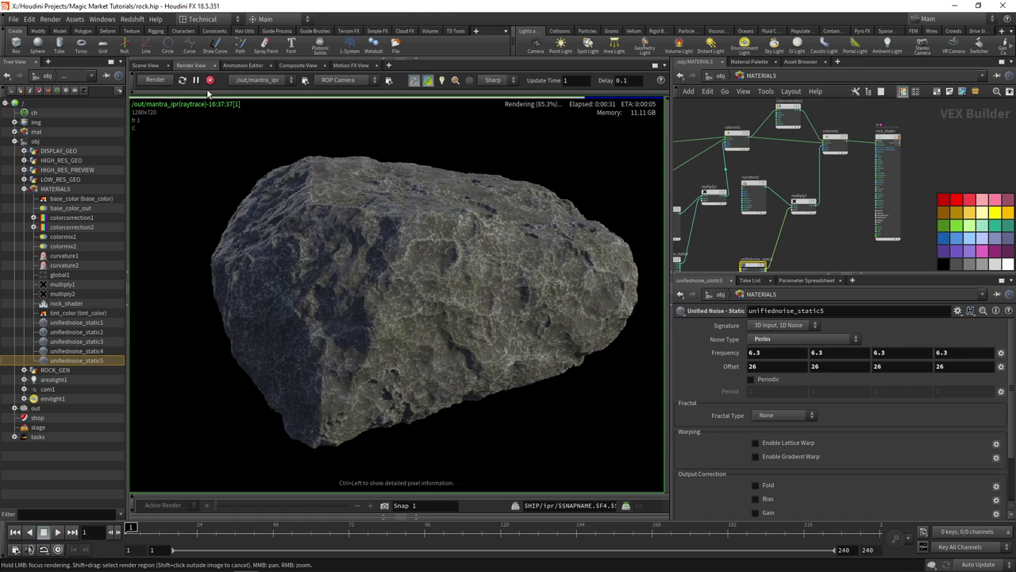
Add a Ramp Parameter node in the empty space between multiply2 and rock_shader.
key("Tab")
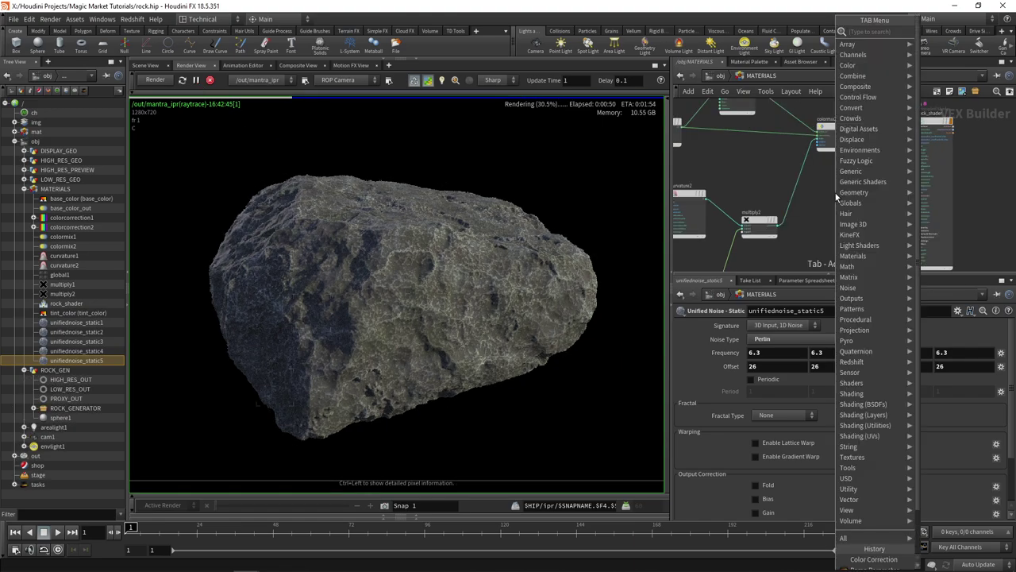
type("ramp")
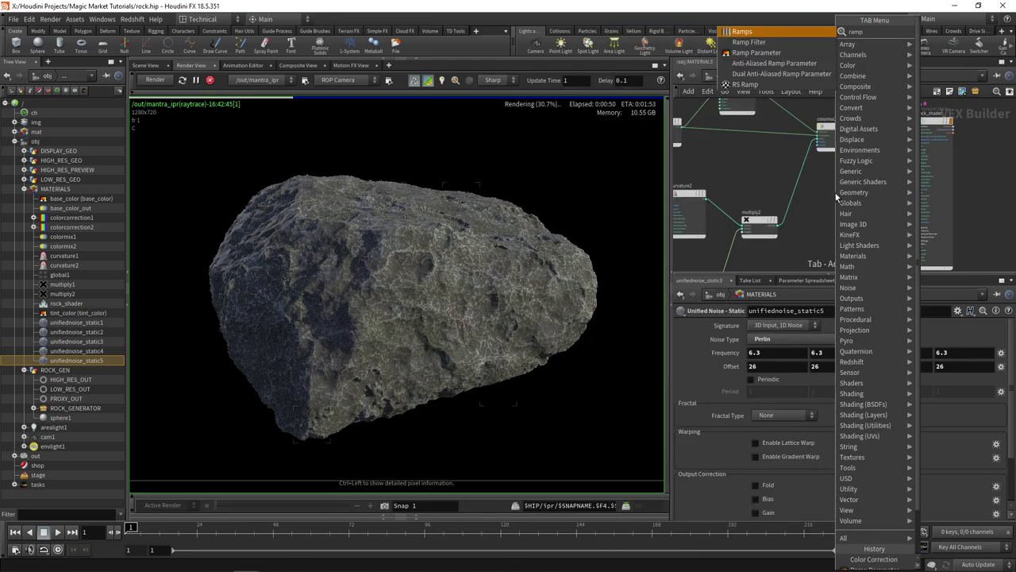
key("Down")
key("Down")
key("Return")
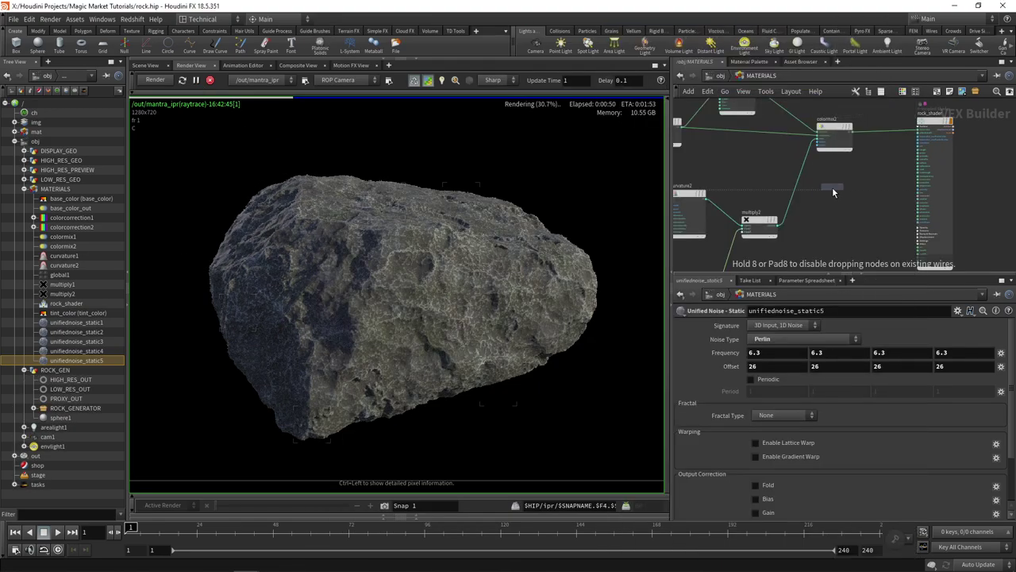
left_click(832, 190)
Connect curvature2's output to ramp1's input.
scroll(743, 205, "down", 3)
middle_click_drag(742, 205, 812, 174)
scroll(790, 181, "up", 3)
scroll(869, 157, "down", 3)
scroll(767, 183, "up", 3)
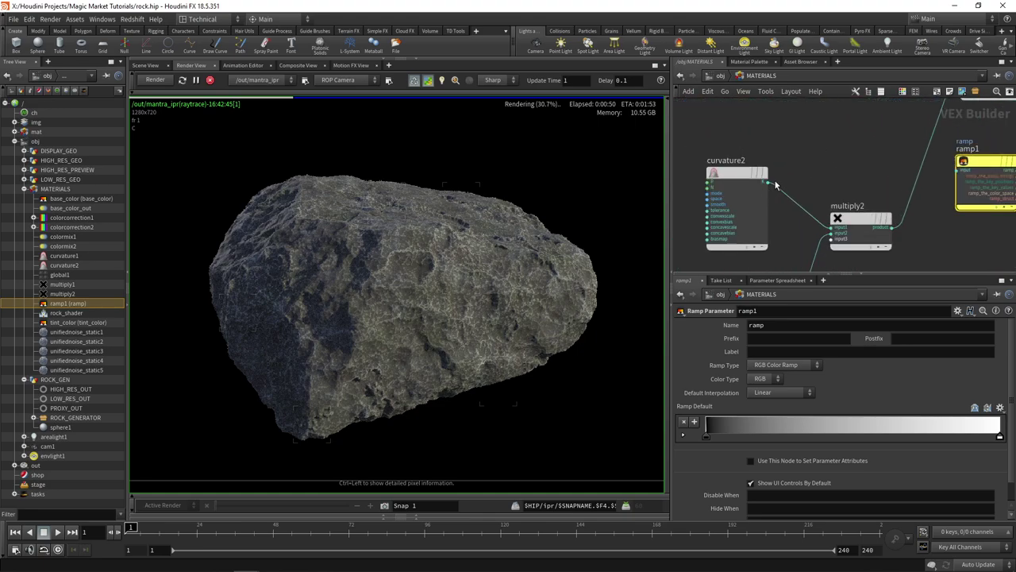
left_click(769, 183)
middle_click_drag(975, 169, 834, 188)
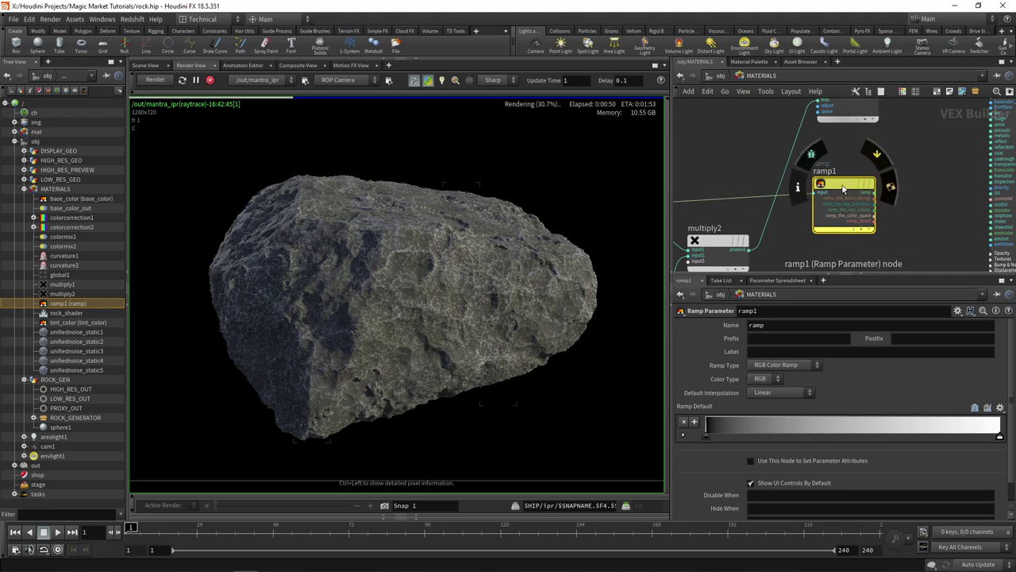
Rename the ramp node as rouughness_ramp and set its parameter Name to $OS.
double_click(824, 170)
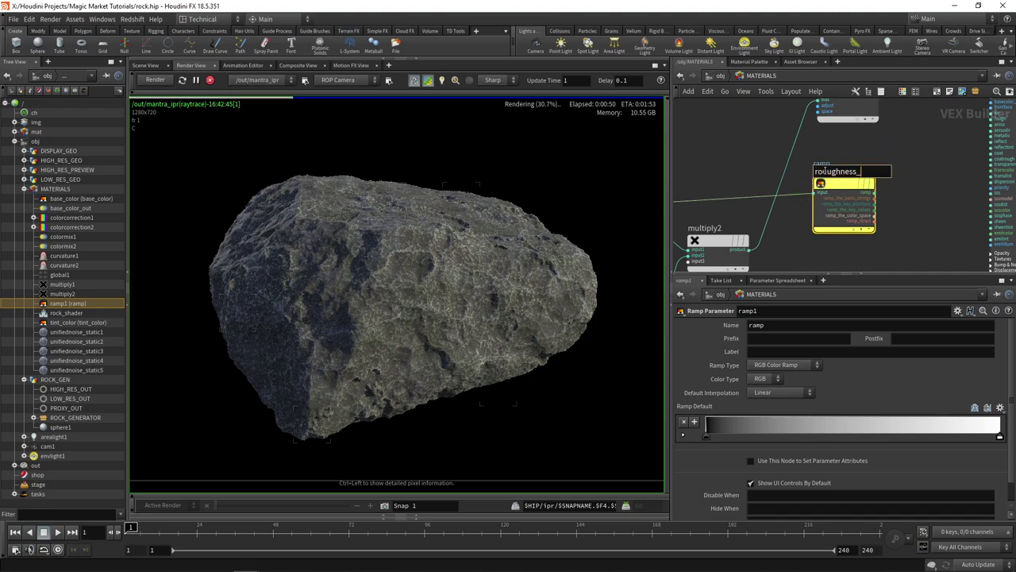
key("Return")
left_click_drag(772, 326, 732, 331)
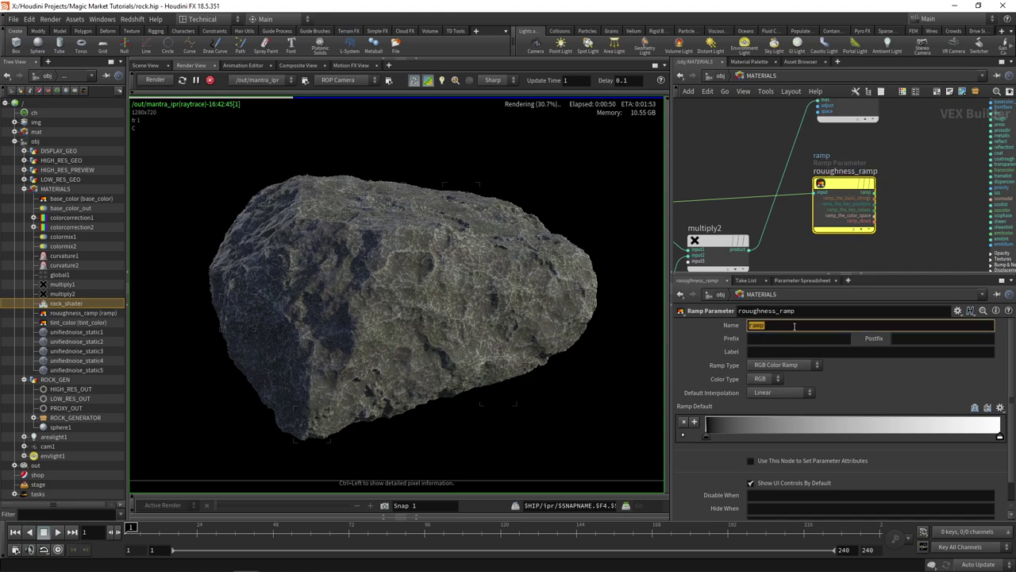
type("$OS")
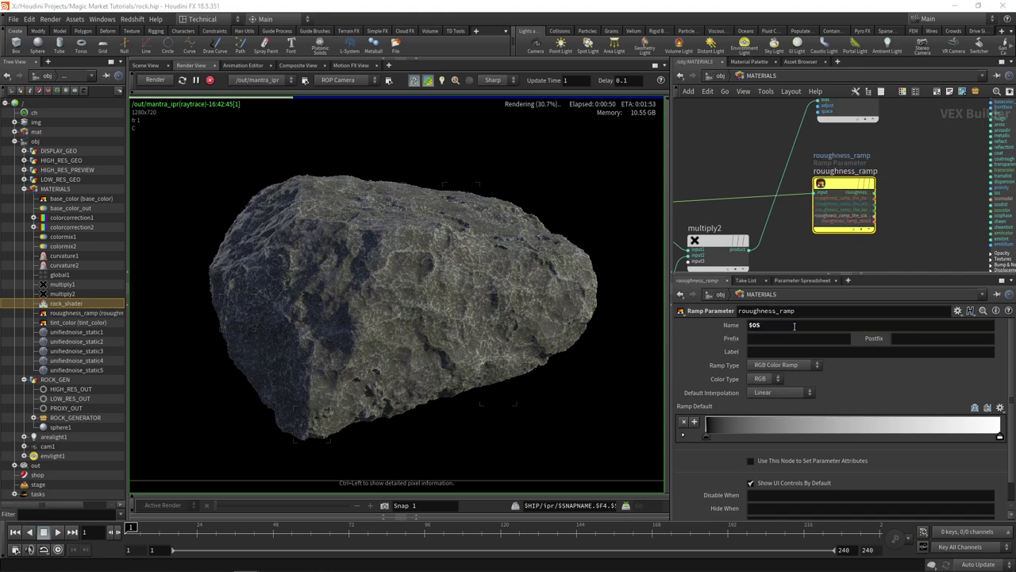
Insert a Multiply node on the wire between curvature2 and rouughness_ramp.
scroll(839, 210, "down", 2)
key("Tab")
type("mul")
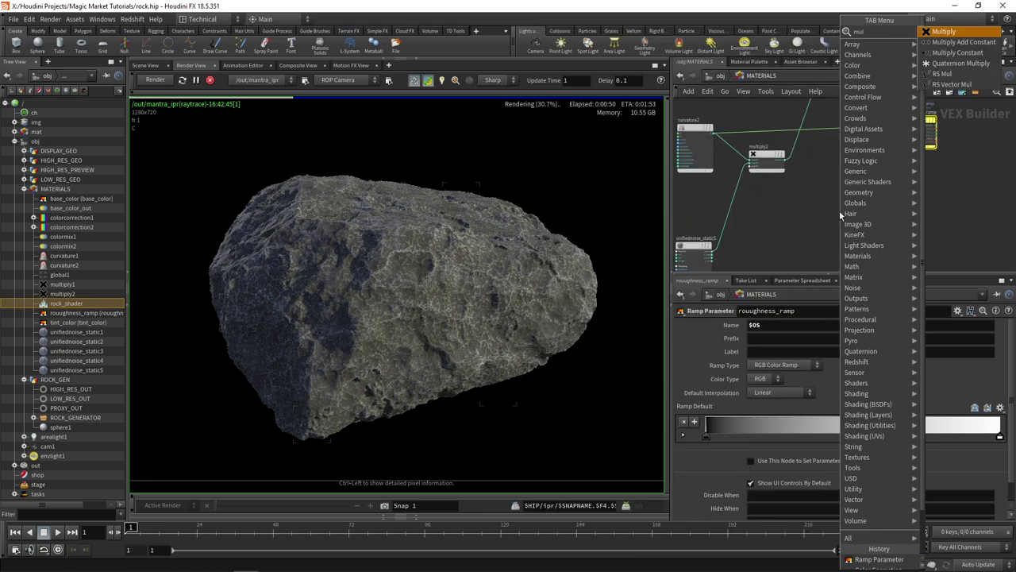
type("t")
key("Return")
Duplicate unifiednoise_static5 and set the copy's Offset to 65.8 in all four fields.
middle_click_drag(836, 198, 769, 215)
scroll(786, 214, "up", 1)
scroll(754, 223, "down", 2)
left_click_drag(728, 209, 797, 211, "alt")
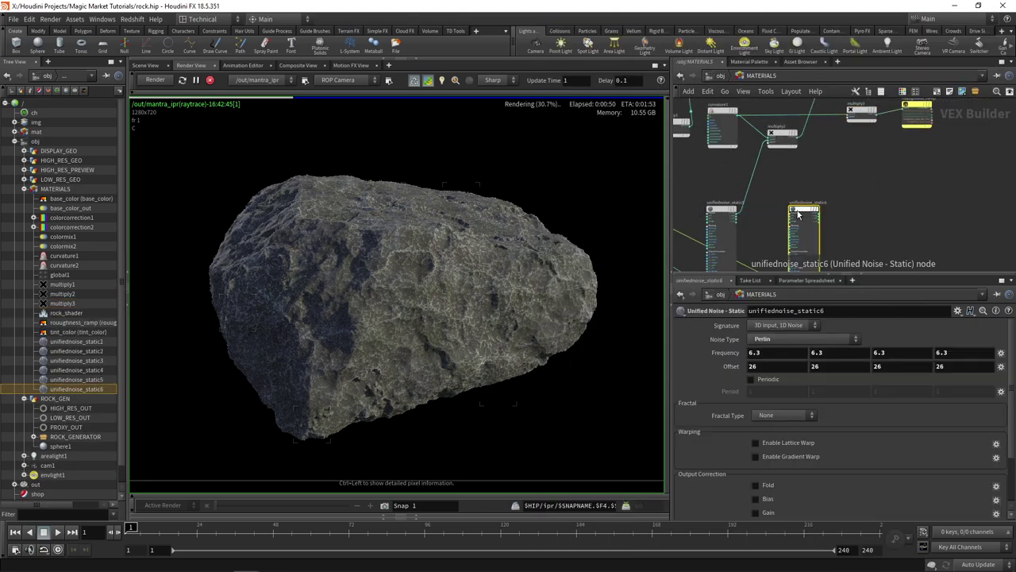
middle_click_drag(727, 365, 811, 359)
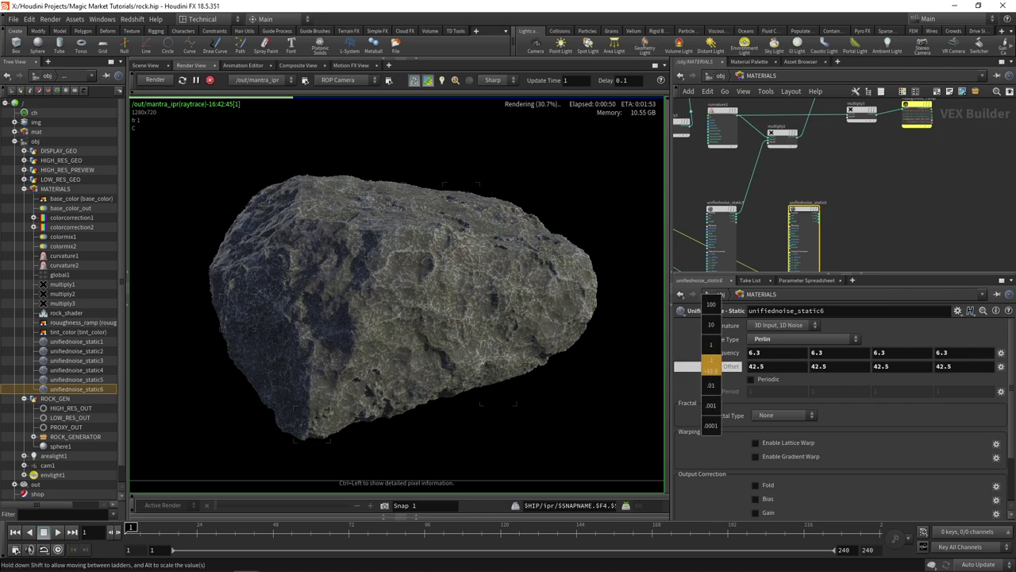
middle_click_drag(712, 365, 897, 365)
Connect unifiednoise_static6's noise output to multiply3's second input.
scroll(800, 211, "up", 2)
left_click(820, 220)
middle_click_drag(865, 187, 830, 251)
scroll(830, 251, "down", 2)
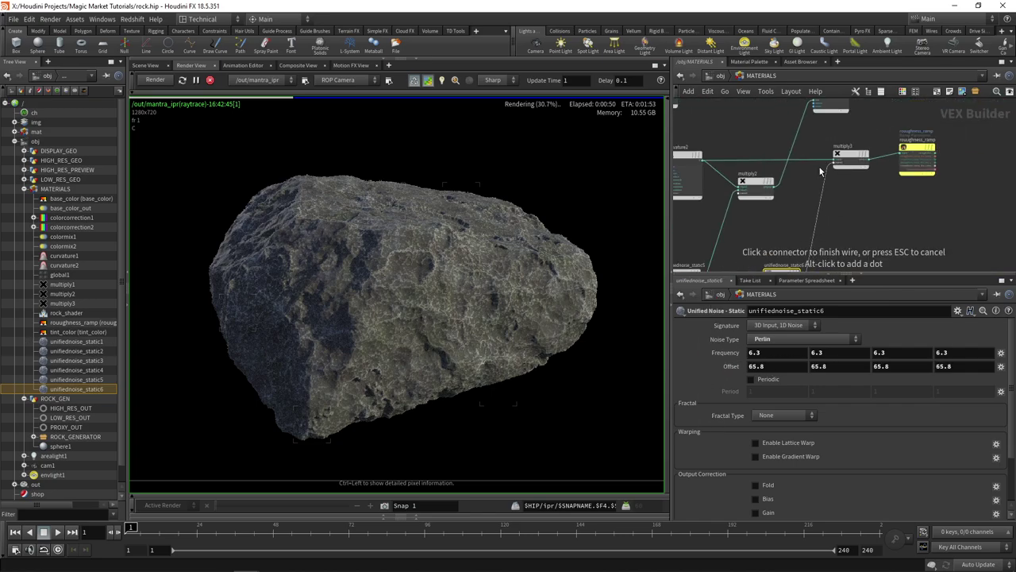
left_click(833, 165)
Set the first point of rouughness_ramp's default ramp to a 0.5 grey.
middle_click_drag(841, 212, 780, 262)
scroll(780, 262, "up", 2)
left_click(856, 207)
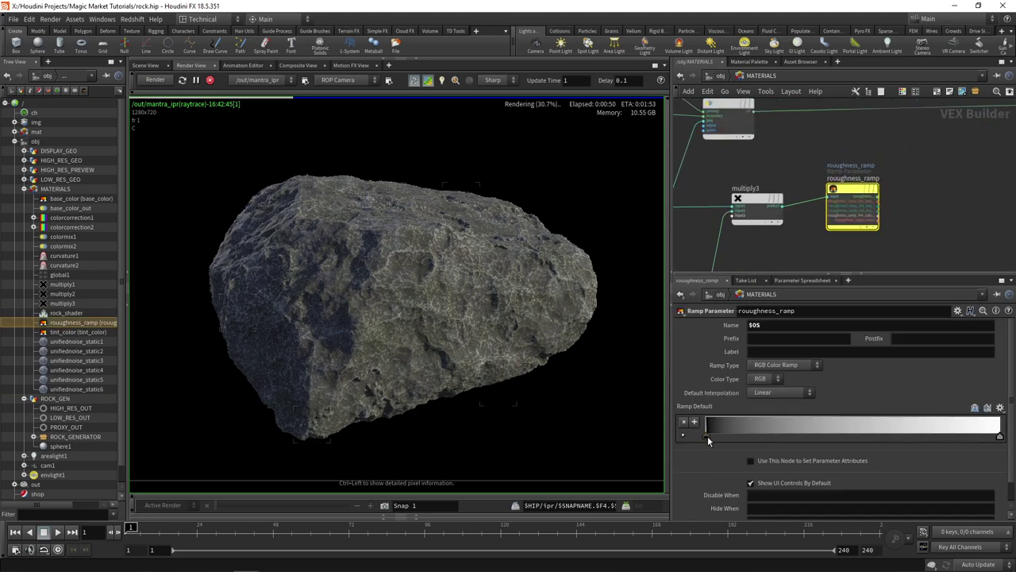
double_click(707, 438)
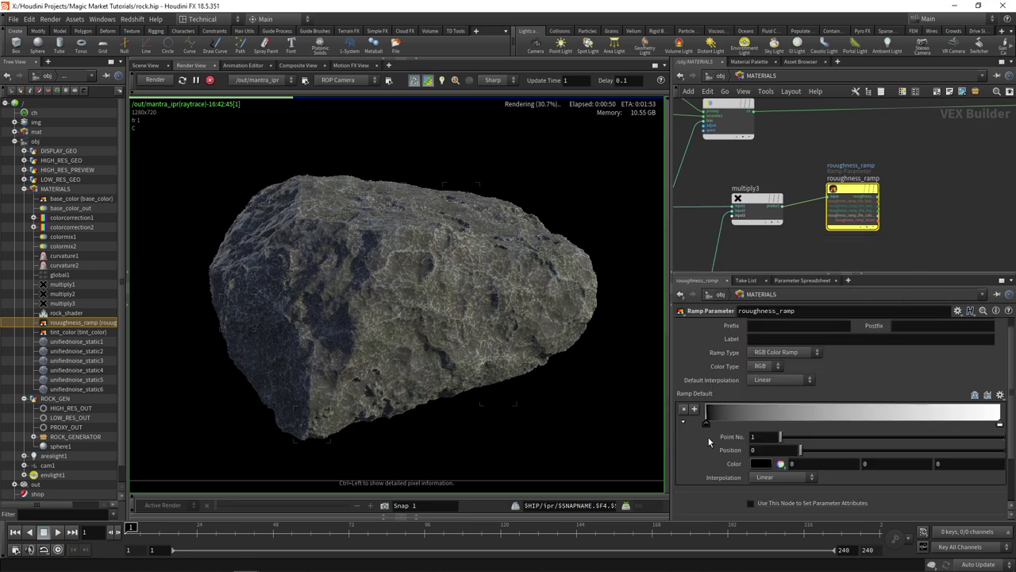
left_click(762, 465)
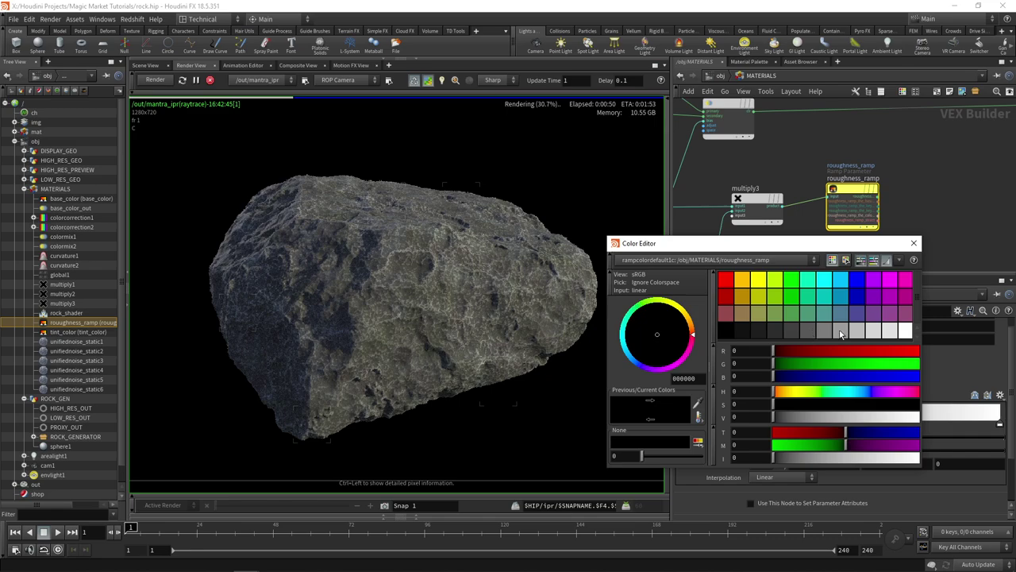
left_click(857, 332)
left_click(913, 244)
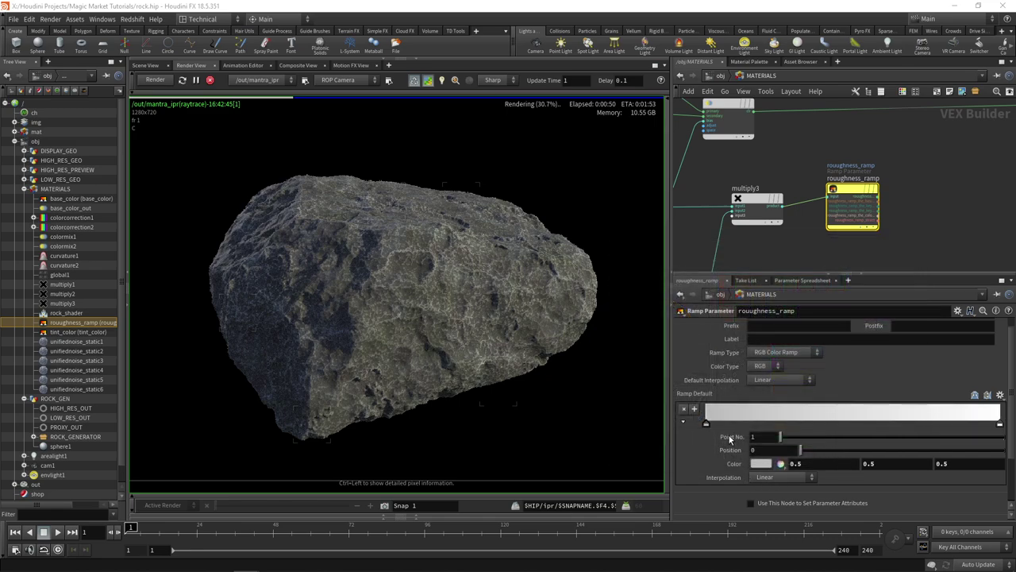
Set the end point of rouughness_ramp's default ramp to a light grey and its first point to a 0.333 grey.
double_click(709, 429)
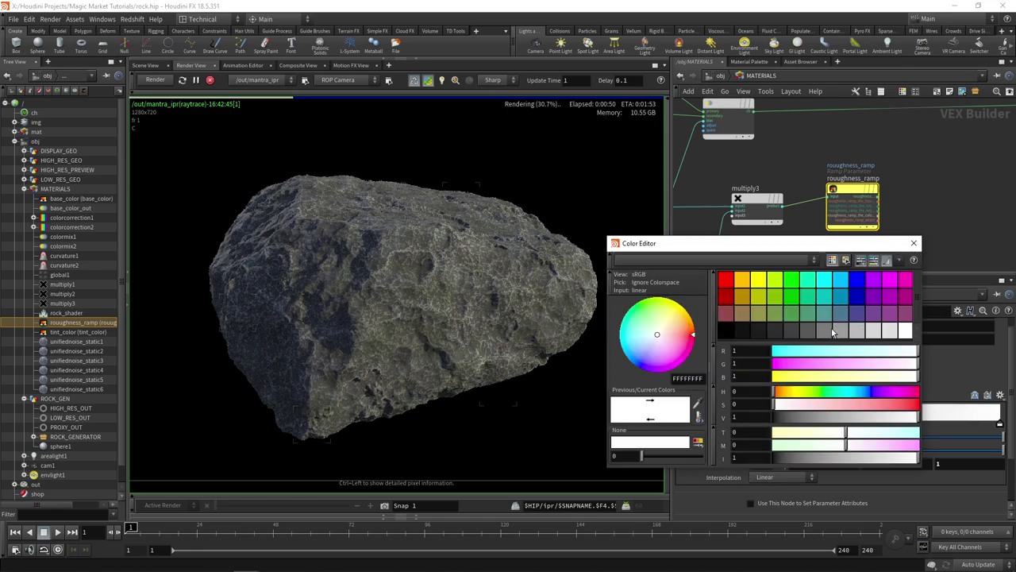
left_click(859, 332)
left_click(914, 244)
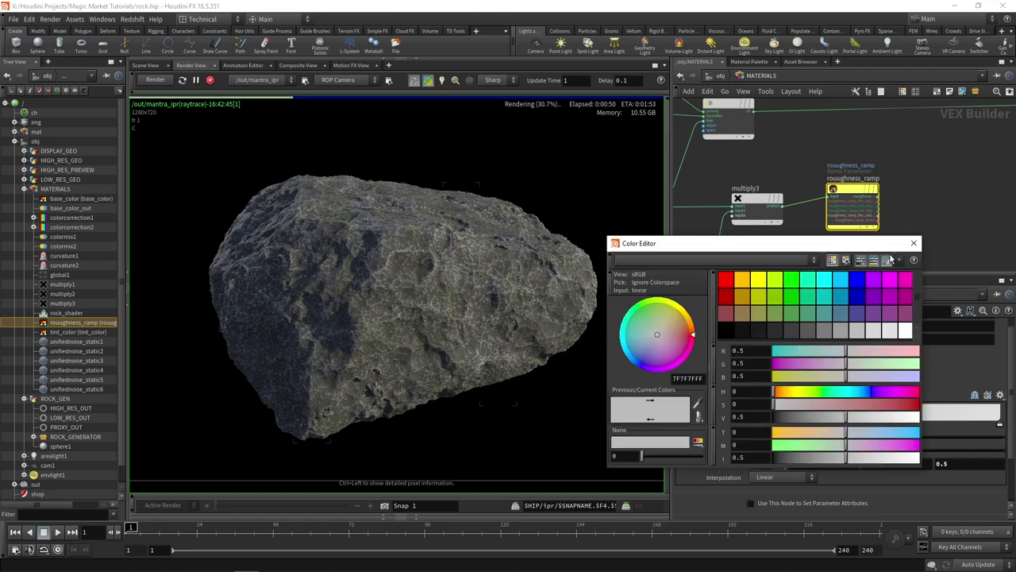
left_click(839, 331)
left_click(913, 243)
Connect rouughness_ramp's output to the rough input of rock_shader.
scroll(895, 194, "down", 1)
middle_click_drag(896, 193, 813, 228)
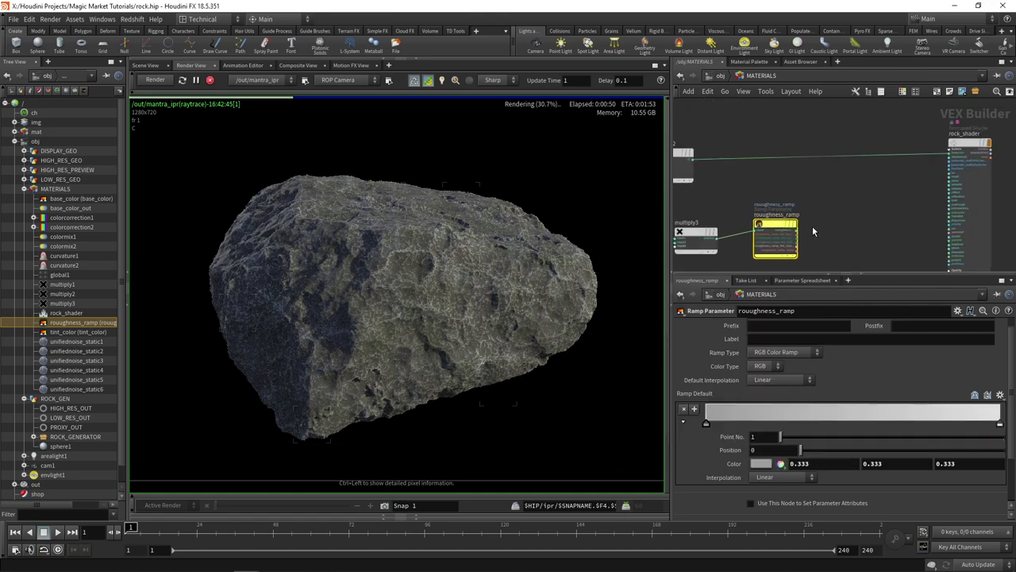
left_click(801, 232)
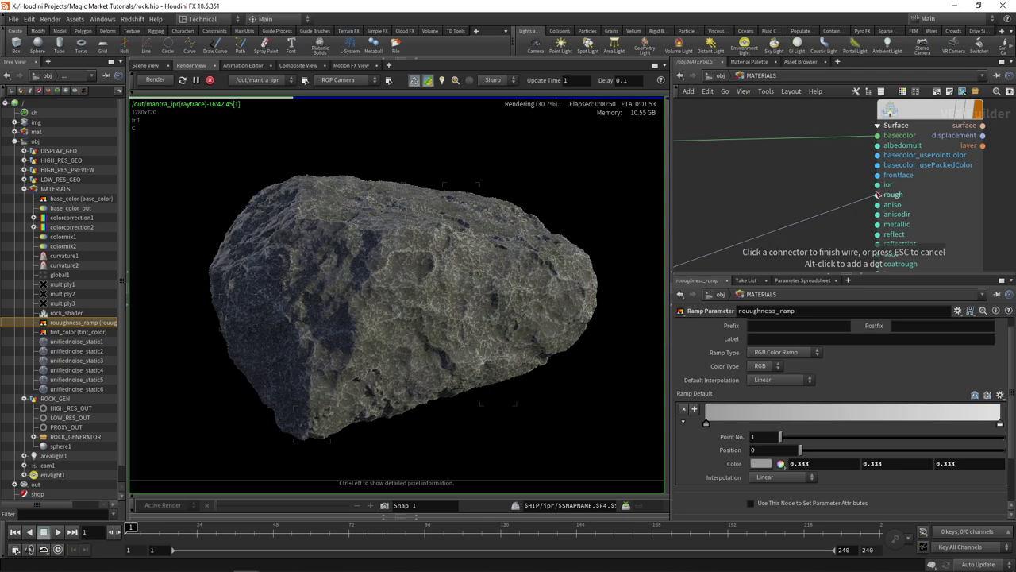
left_click(888, 194)
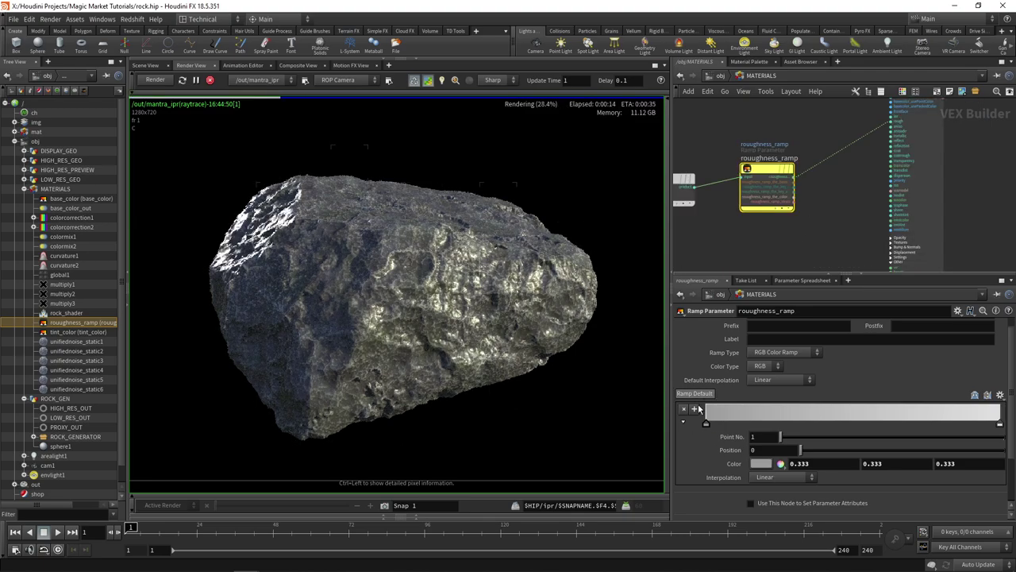
Set the default ramp's first point to a 0.6667 grey and its end point to a 0.75 grey.
left_click(767, 465)
left_click(872, 331)
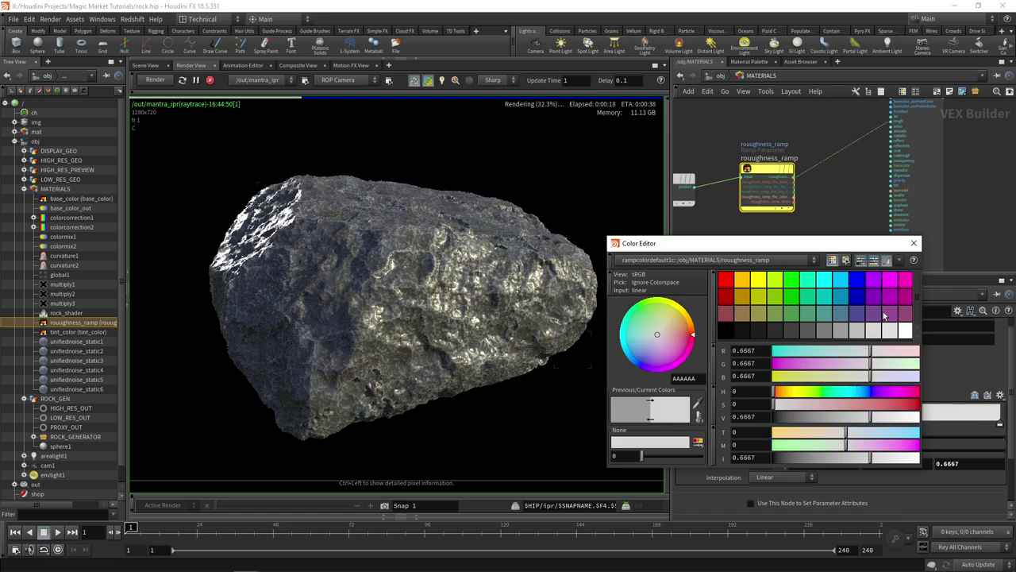
left_click(915, 244)
left_click(999, 424)
left_click(761, 463)
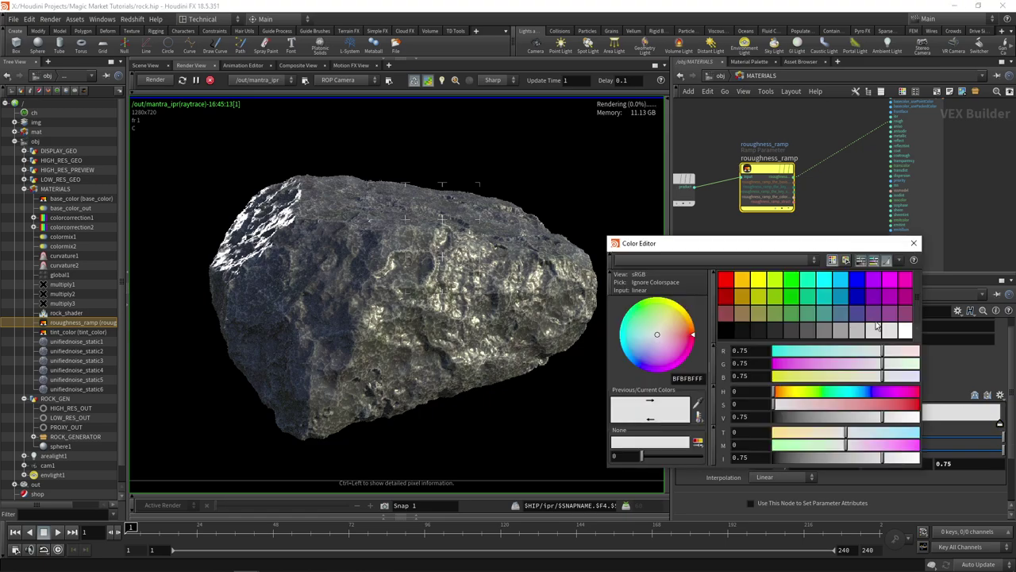
left_click(896, 333)
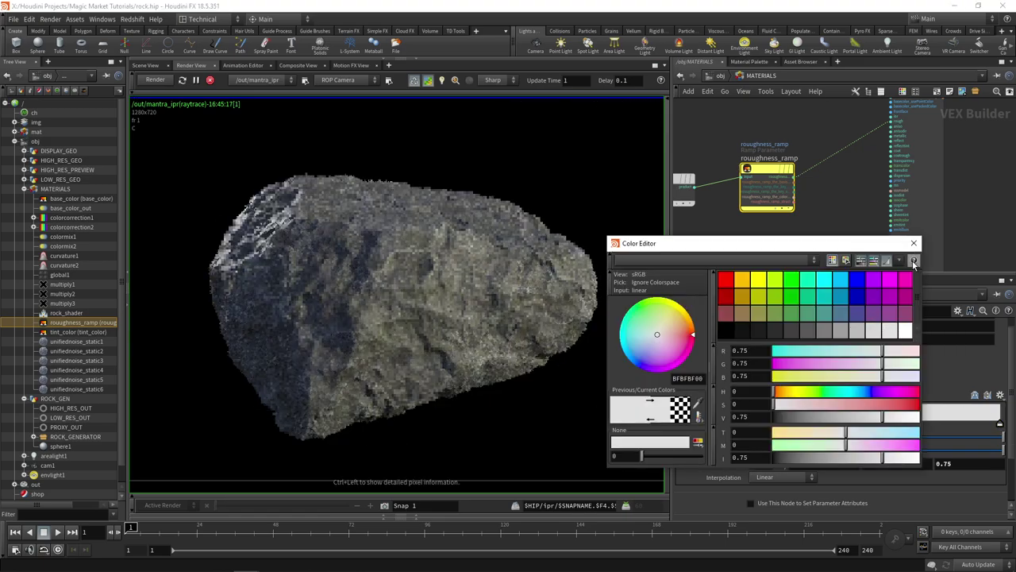
left_click(914, 243)
Examine the rock's specular highlights in the Mantra render, both close up and as a whole.
scroll(429, 291, "up", 2)
scroll(429, 295, "down", 3)
scroll(427, 300, "up", 10)
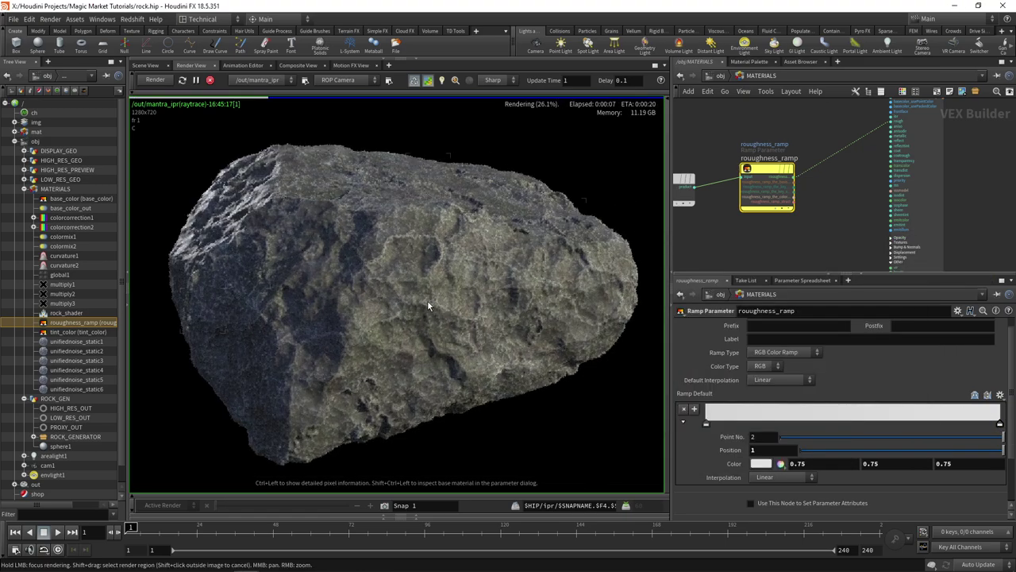
scroll(370, 293, "down", 5)
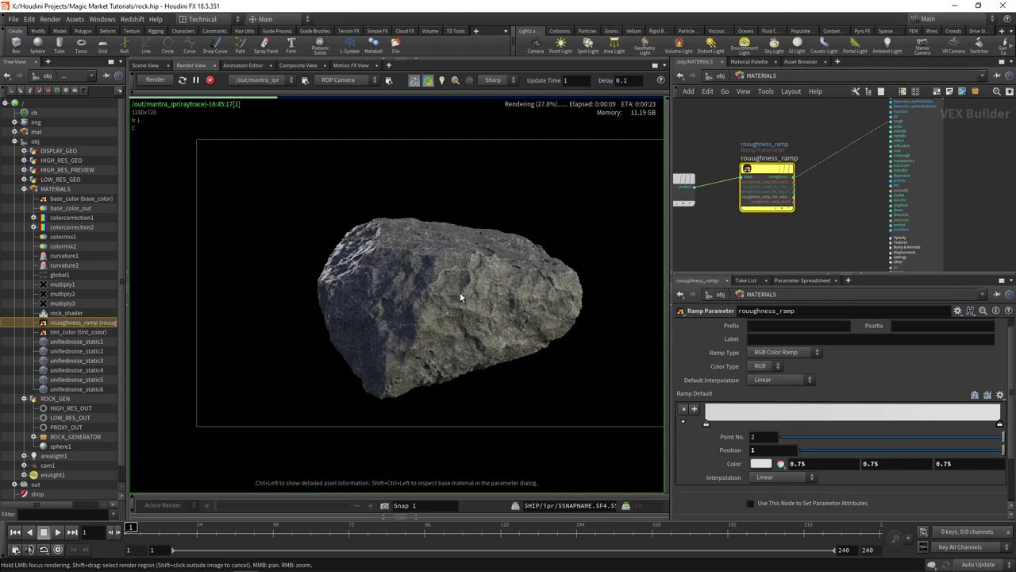
scroll(445, 278, "up", 3)
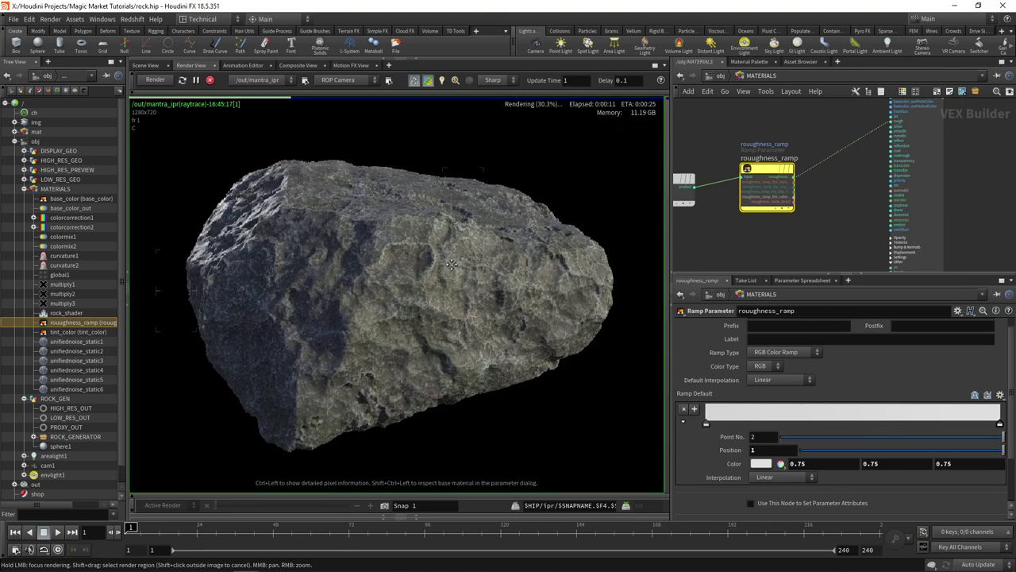
scroll(442, 278, "down", 3)
scroll(796, 232, "down", 2)
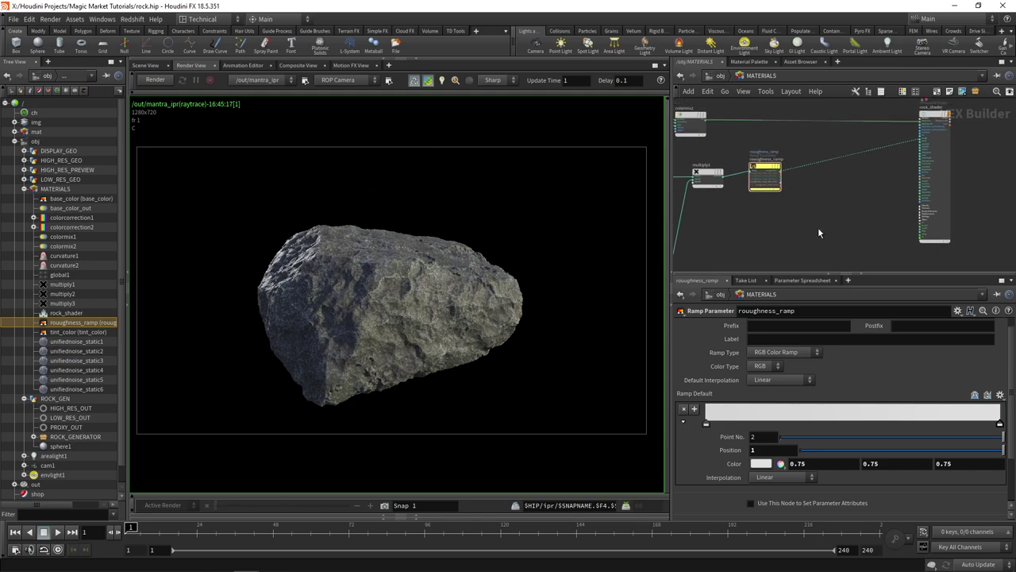
Trace the wire feeding rock_shader's basecolor input back to the colour mix node it comes from.
scroll(831, 217, "up", 3)
middle_click_drag(816, 235, 810, 216)
scroll(784, 220, "down", 1)
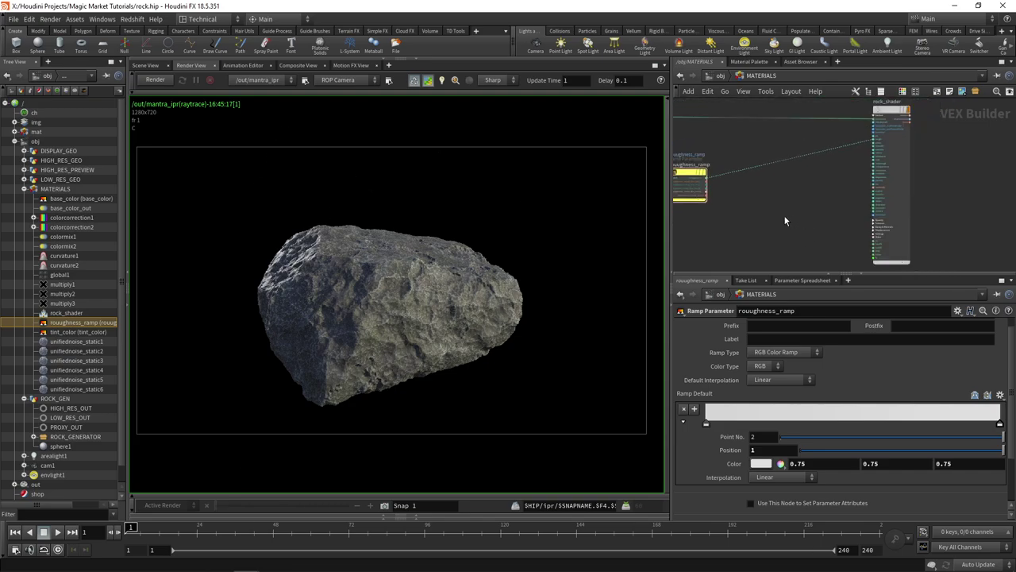
scroll(869, 127, "up", 1)
scroll(872, 137, "down", 1)
middle_click_drag(889, 117, 836, 174)
scroll(837, 174, "up", 1)
left_click(827, 172)
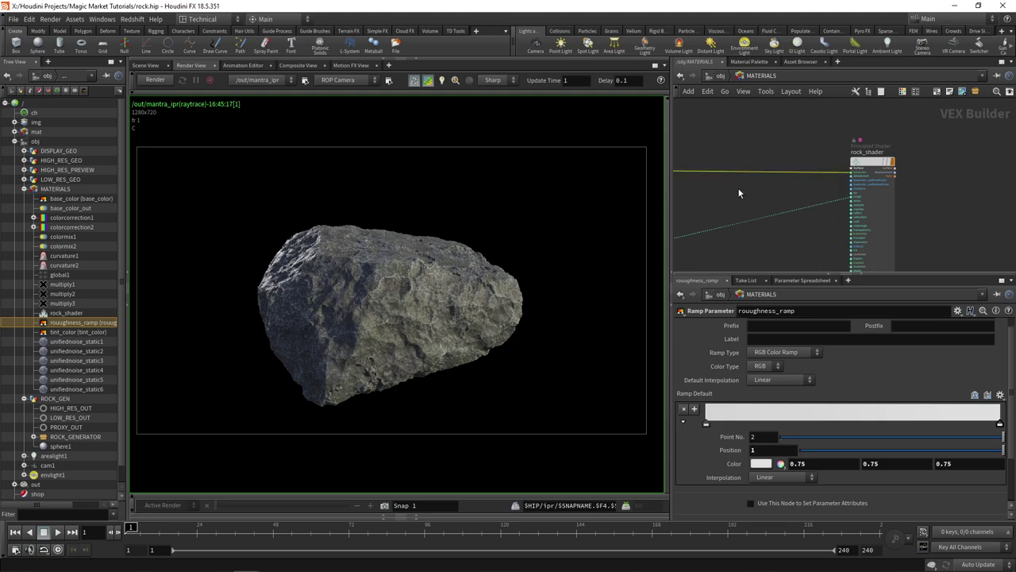
scroll(740, 191, "down", 2)
middle_click_drag(740, 191, 873, 184)
left_click_drag(719, 165, 777, 161)
middle_click_drag(816, 185, 881, 172)
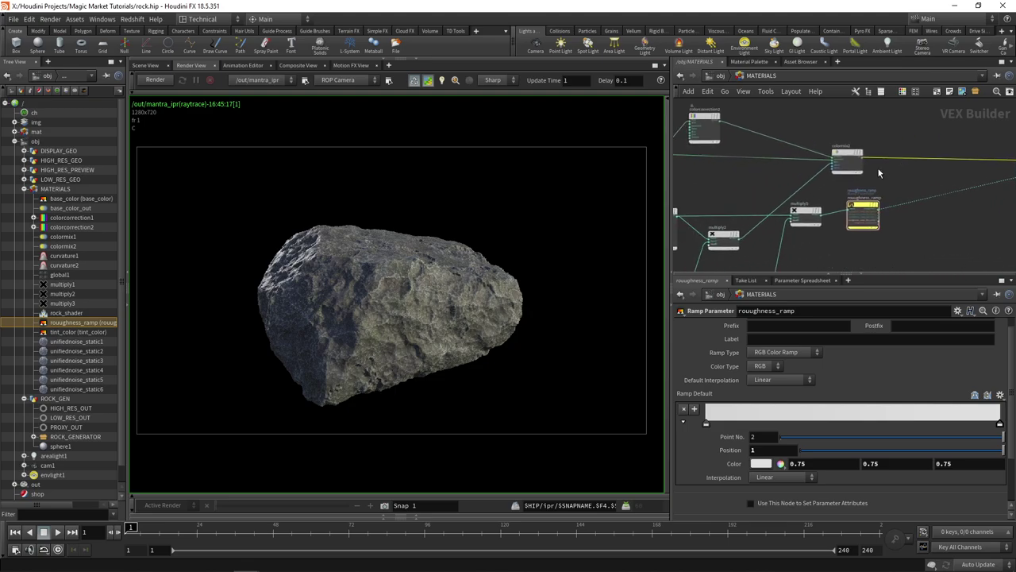
Rename the colormix2 node as rock_diffuse_detail and colour it red.
left_click_drag(846, 160, 865, 158)
middle_click_drag(865, 159, 821, 175)
scroll(821, 174, "up", 1)
left_click_drag(821, 175, 814, 174)
left_click(813, 175)
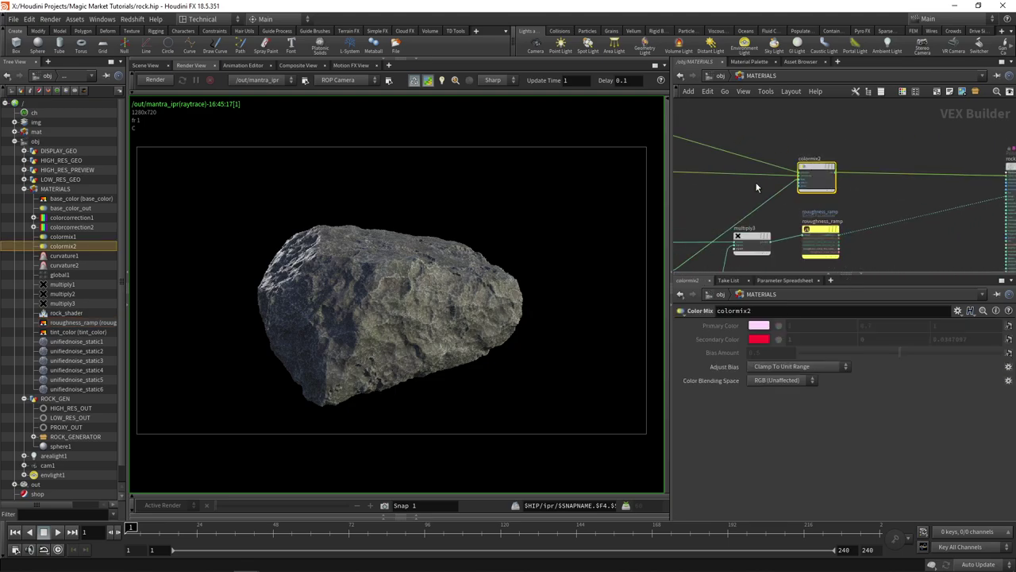
middle_click_drag(753, 133, 797, 148)
scroll(797, 148, "down", 1)
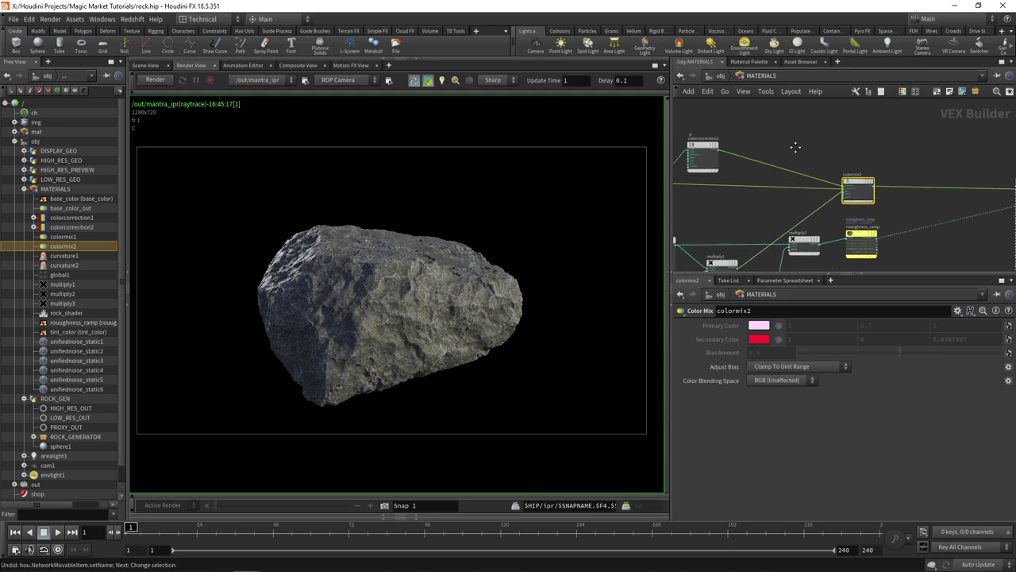
middle_click_drag(859, 165, 783, 171)
scroll(783, 176, "up", 4)
left_click(780, 177)
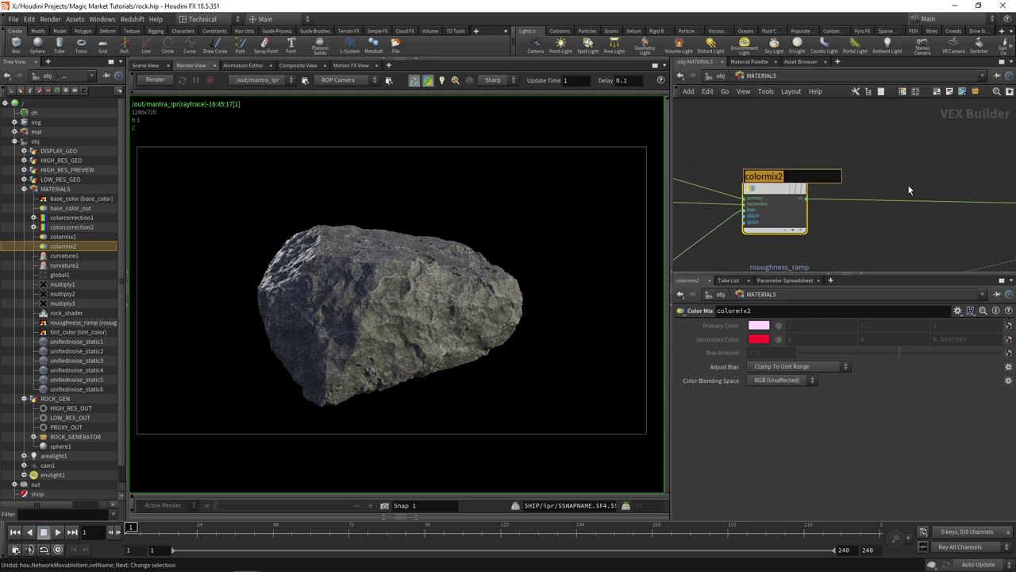
type("rock_diffu")
type("se_detail")
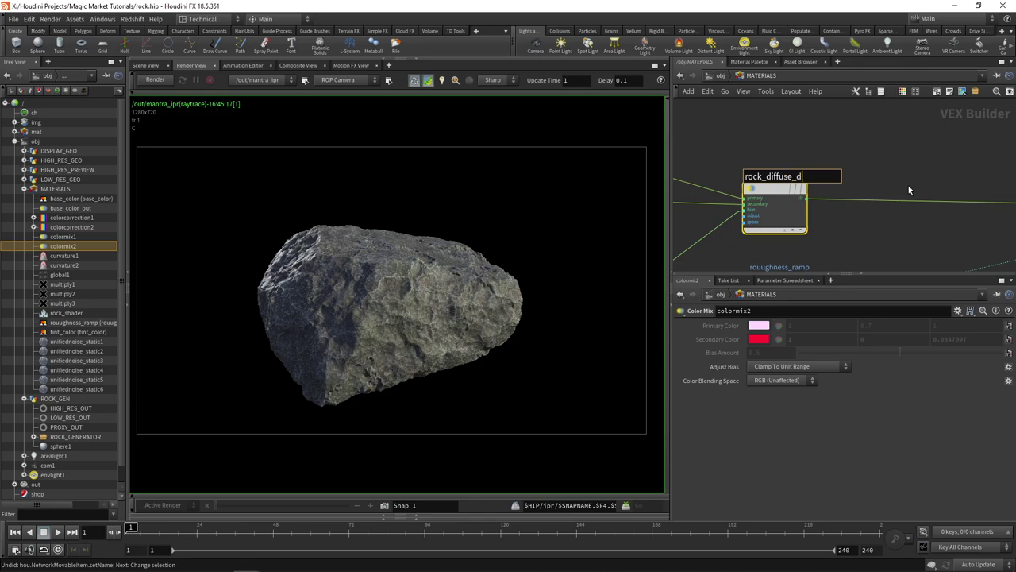
key("Return")
key("c")
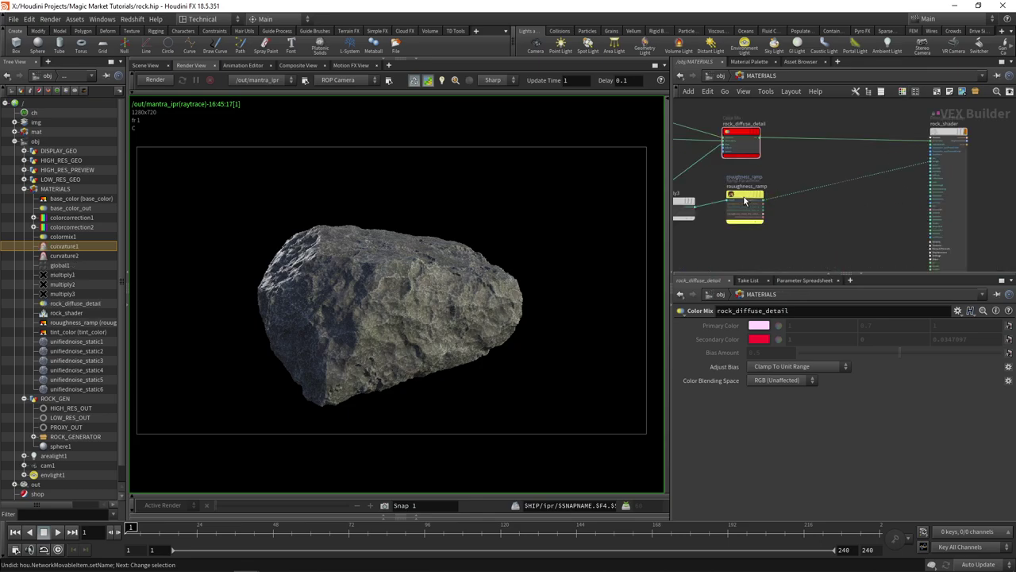
Correct the misspelled name of the rouughness_ramp node to roughness_ramp.
left_click(746, 202)
middle_click_drag(807, 178, 812, 186)
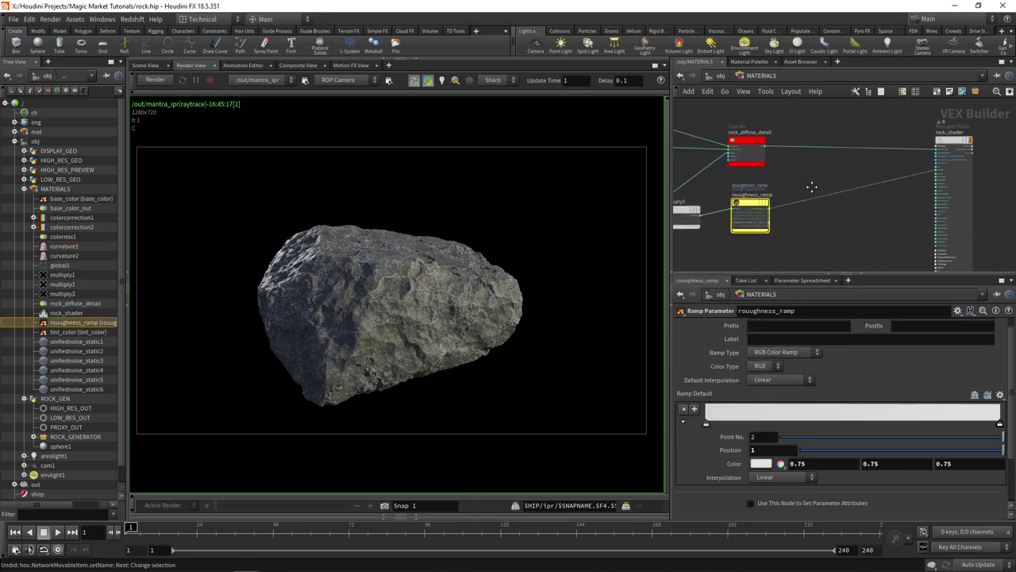
scroll(751, 201, "up", 3)
double_click(744, 190)
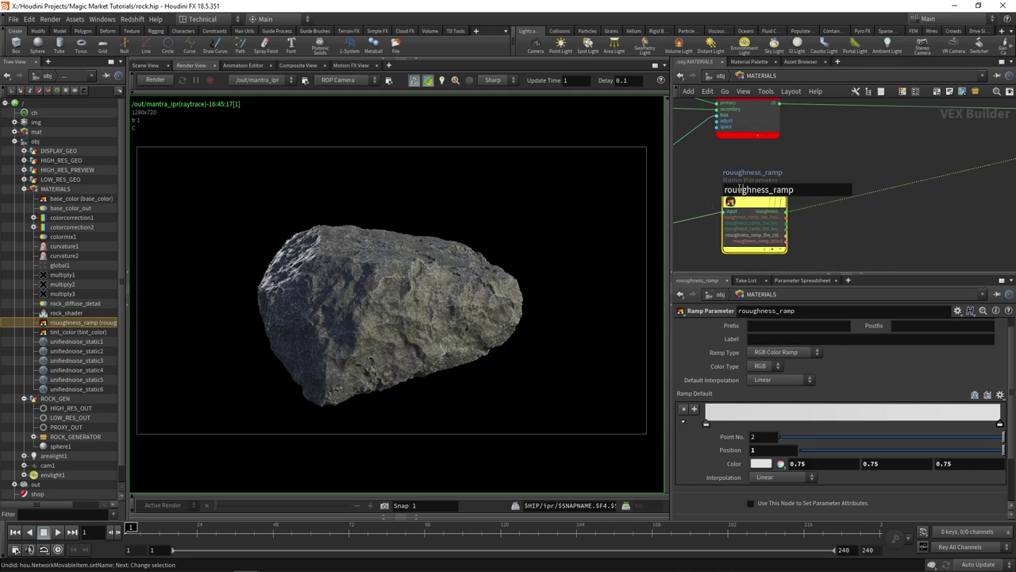
left_click(741, 190)
key("BackSpace")
key("Return")
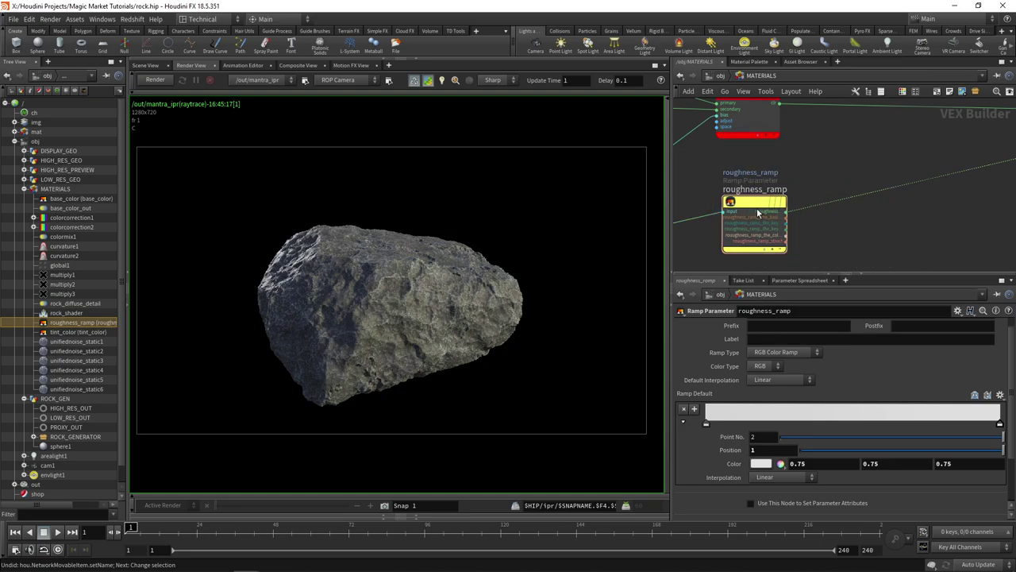
Colour the roughness_ramp node red in the network.
key("c")
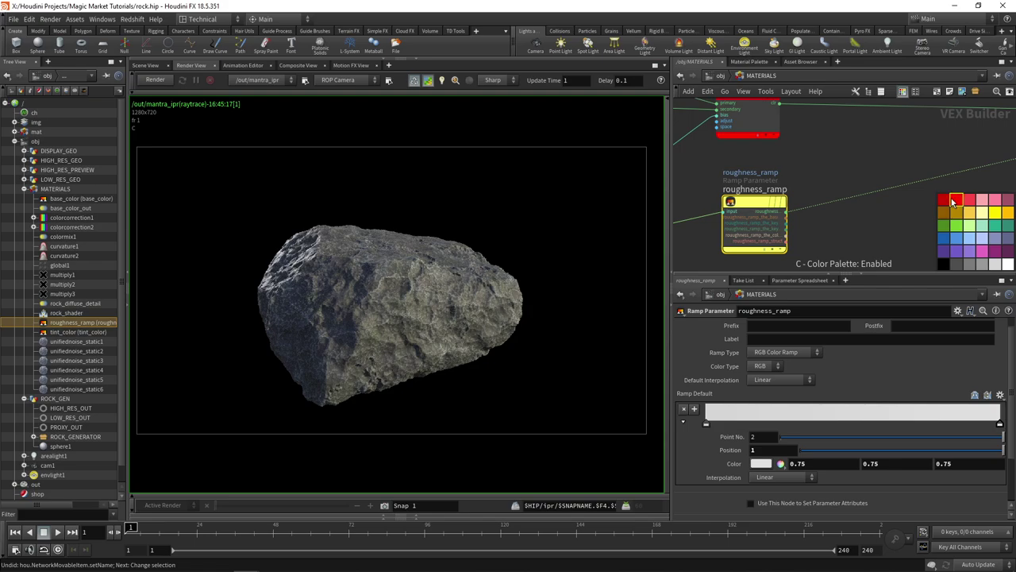
left_click(954, 200)
scroll(866, 155, "down", 4)
key("c")
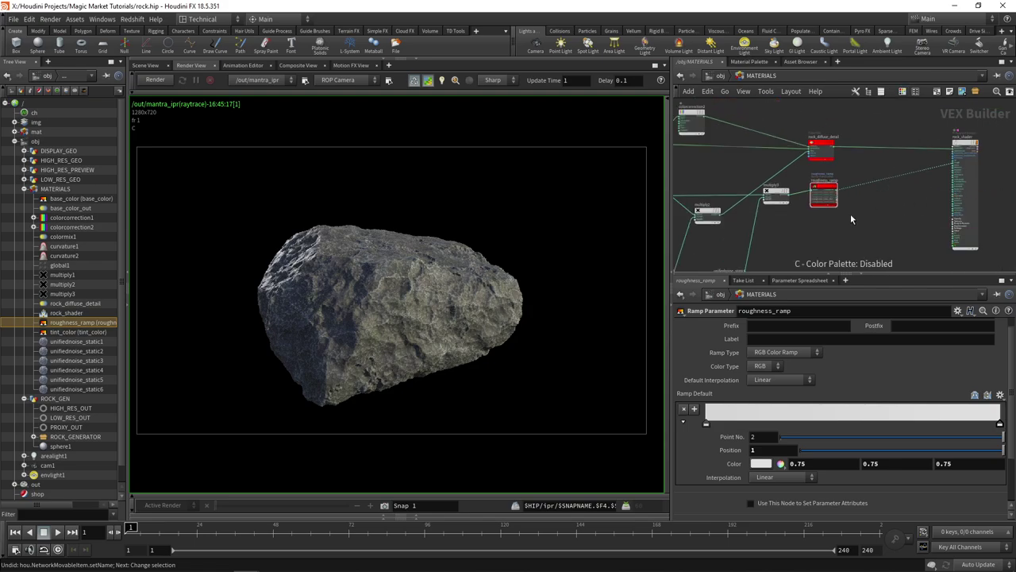
Add a second Global Variables node in the empty area below roughness_ramp.
scroll(850, 213, "down", 4)
middle_click_drag(850, 214, 985, 164)
scroll(934, 232, "up", 5)
scroll(917, 196, "down", 2)
scroll(747, 195, "down", 3)
middle_click_drag(716, 235, 838, 256)
scroll(774, 154, "up", 3)
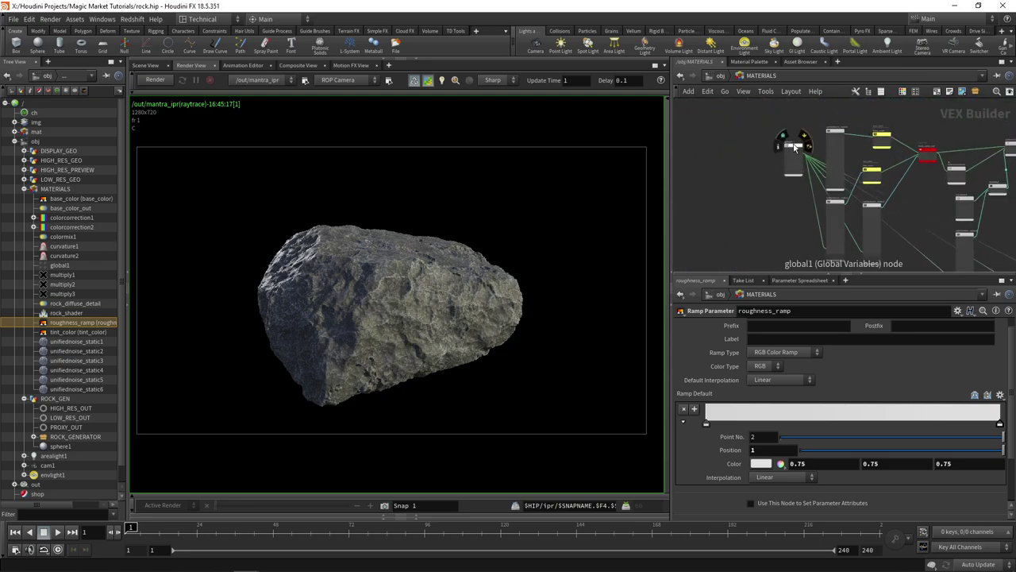
scroll(821, 237, "up", 8)
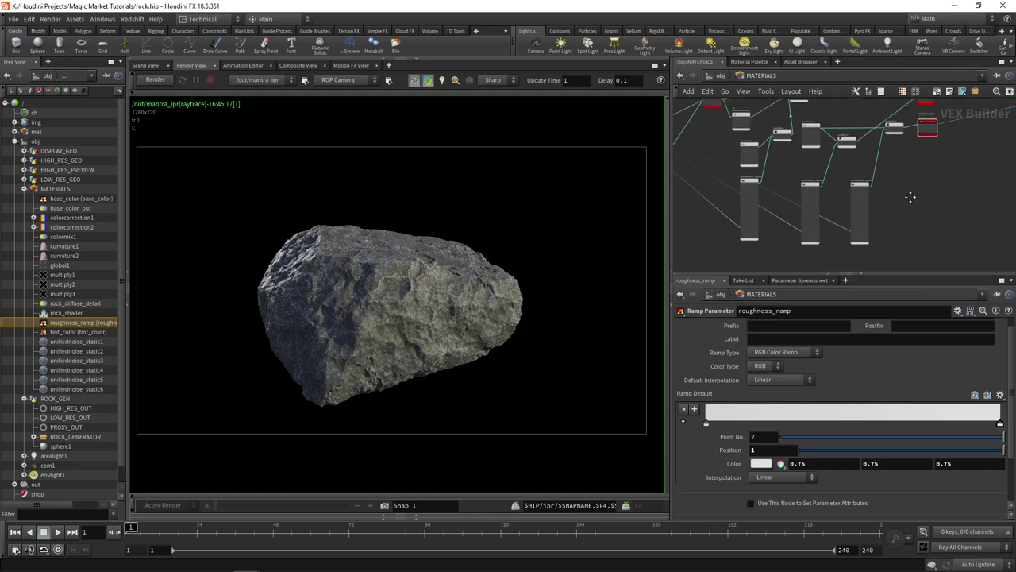
key("Tab")
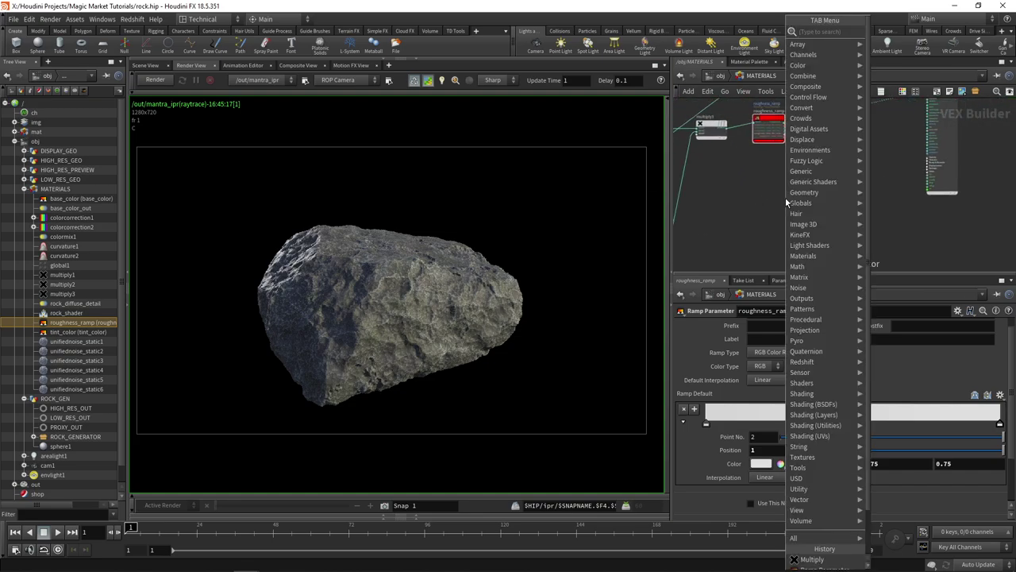
type("global")
key("Return")
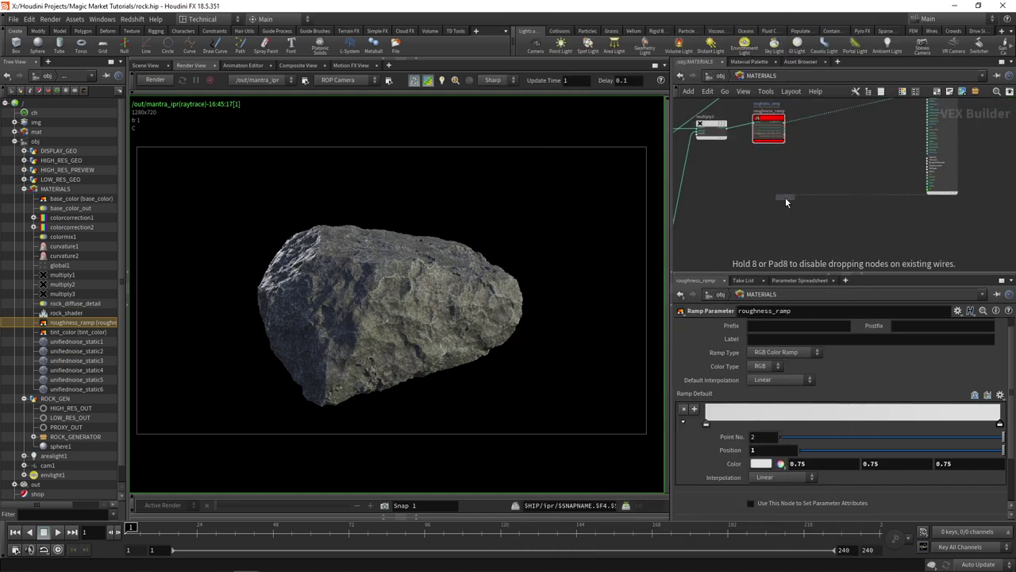
left_click(785, 196)
Add a Vector to Float node beside global2.
middle_click_drag(816, 136, 794, 166)
scroll(795, 165, "up", 3)
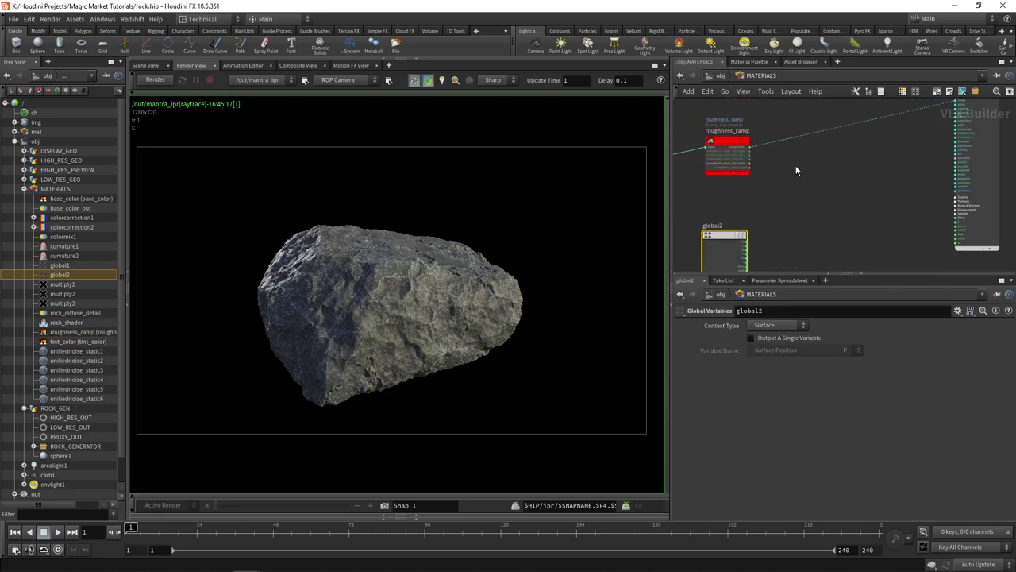
middle_click_drag(781, 207, 765, 183)
scroll(754, 217, "up", 2)
middle_click_drag(751, 218, 813, 170)
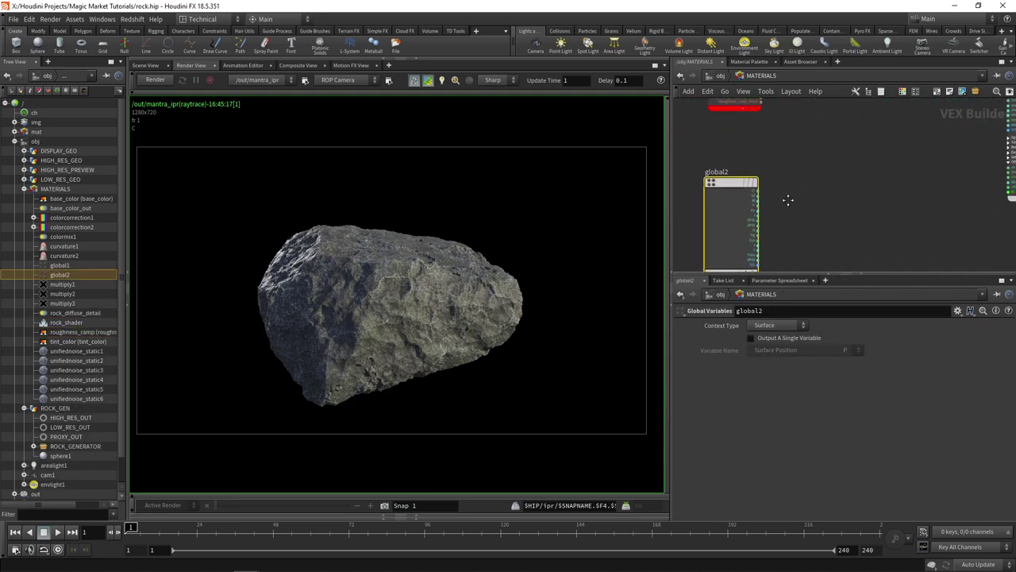
key("Tab")
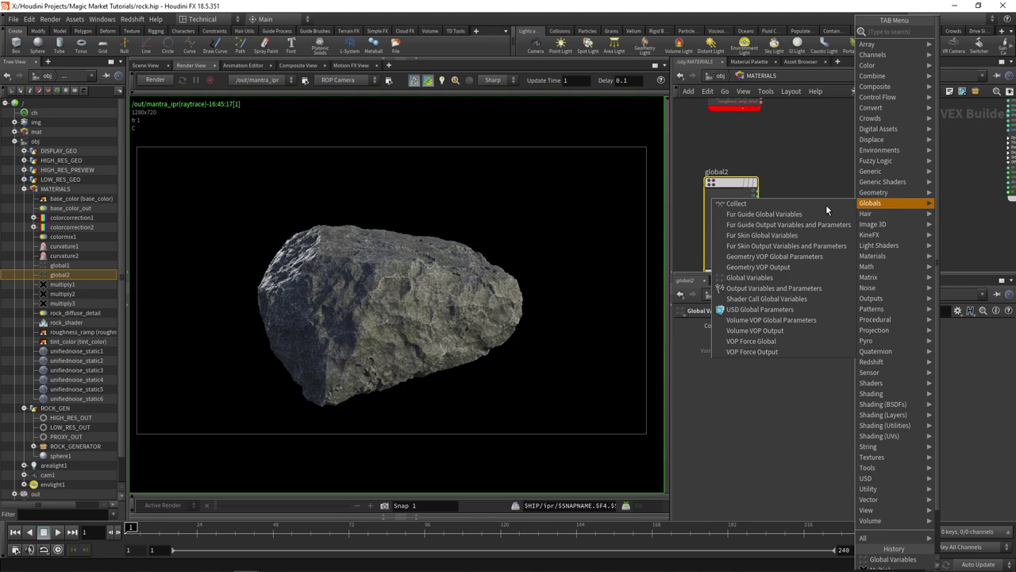
type("vector to fl")
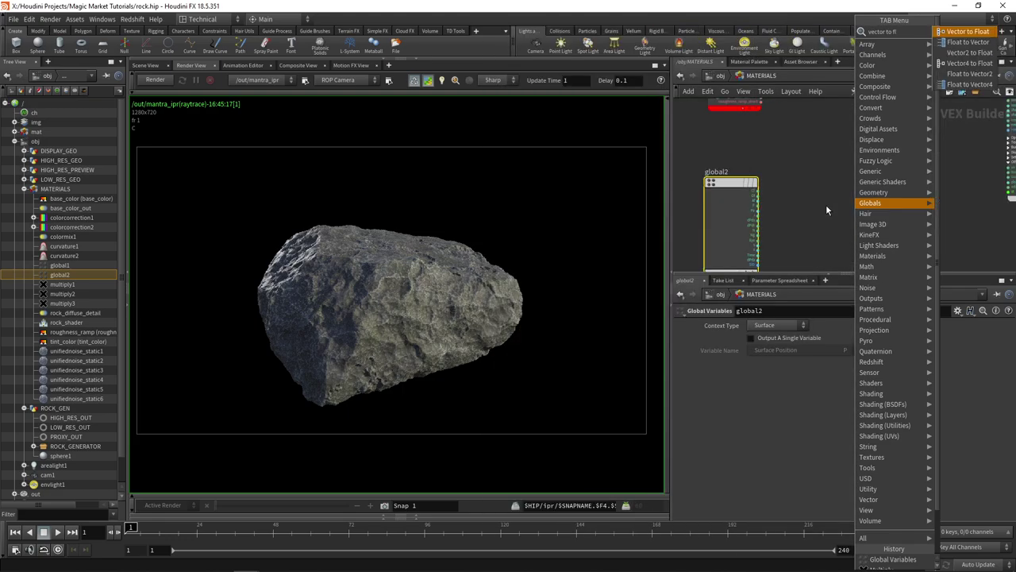
key("Return")
left_click(826, 204)
Connect global2's N output to the vec input of vectofloat1.
scroll(778, 214, "up", 2)
middle_click_drag(777, 214, 755, 198)
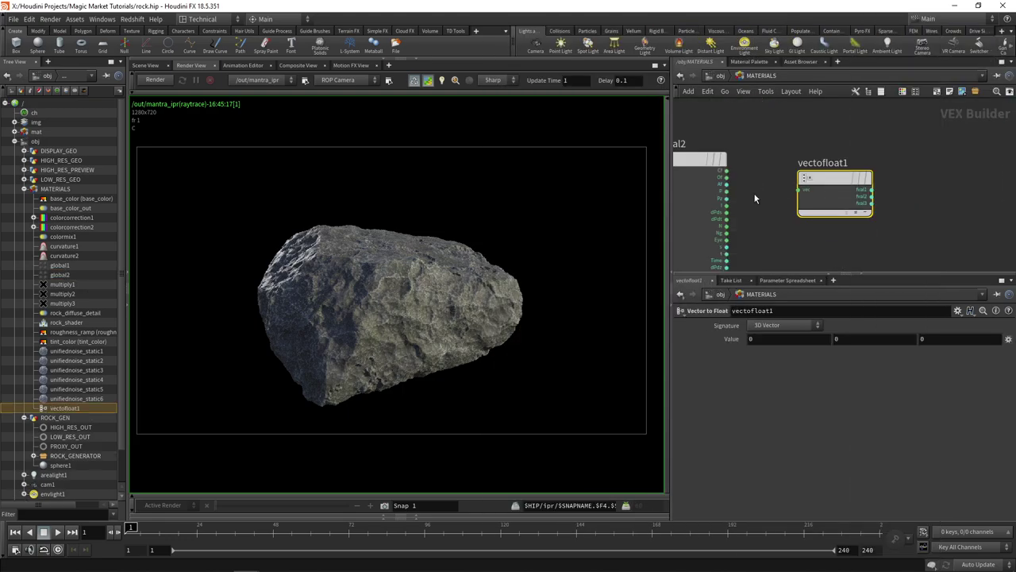
left_click_drag(724, 222, 808, 186)
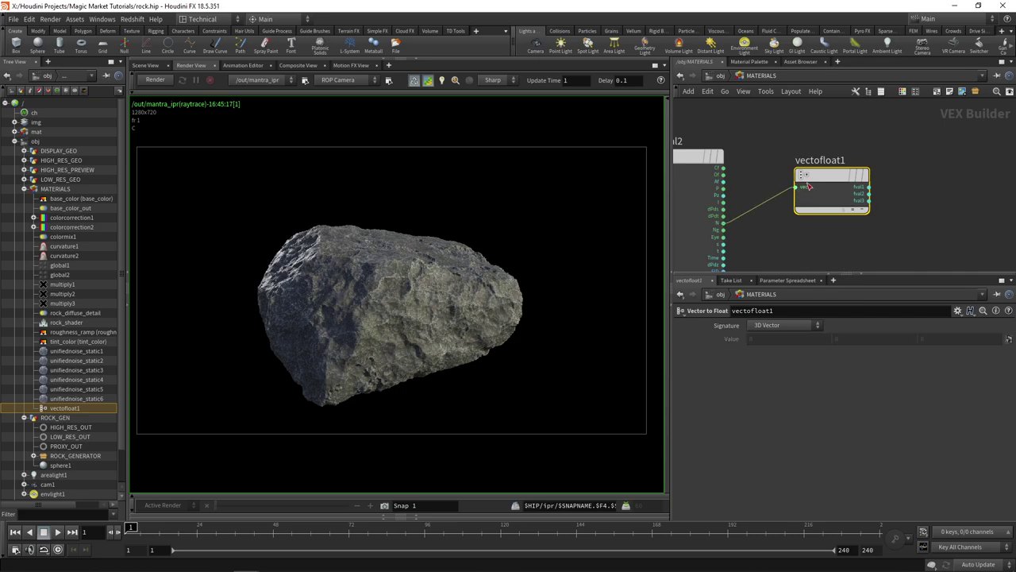
Add a Ramp Parameter node beside vectofloat1.
middle_click_drag(898, 188, 826, 208)
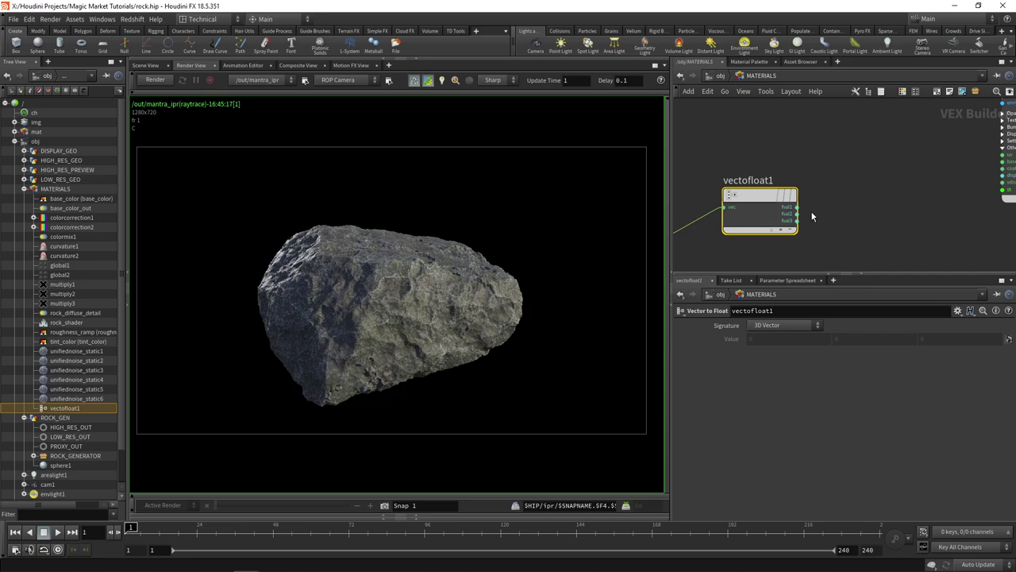
scroll(811, 210, "down", 3)
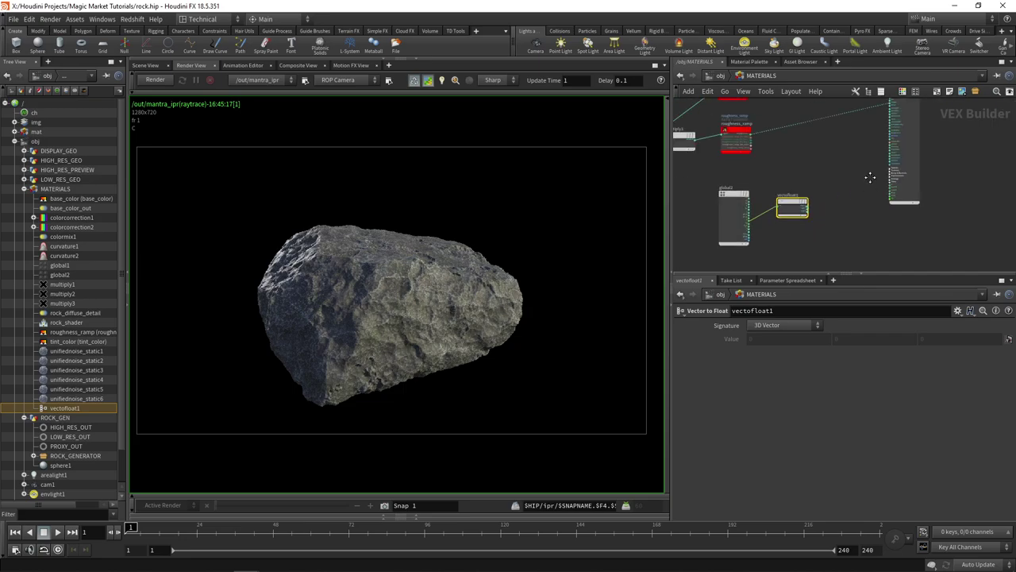
scroll(801, 204, "up", 3)
middle_click_drag(793, 209, 820, 189)
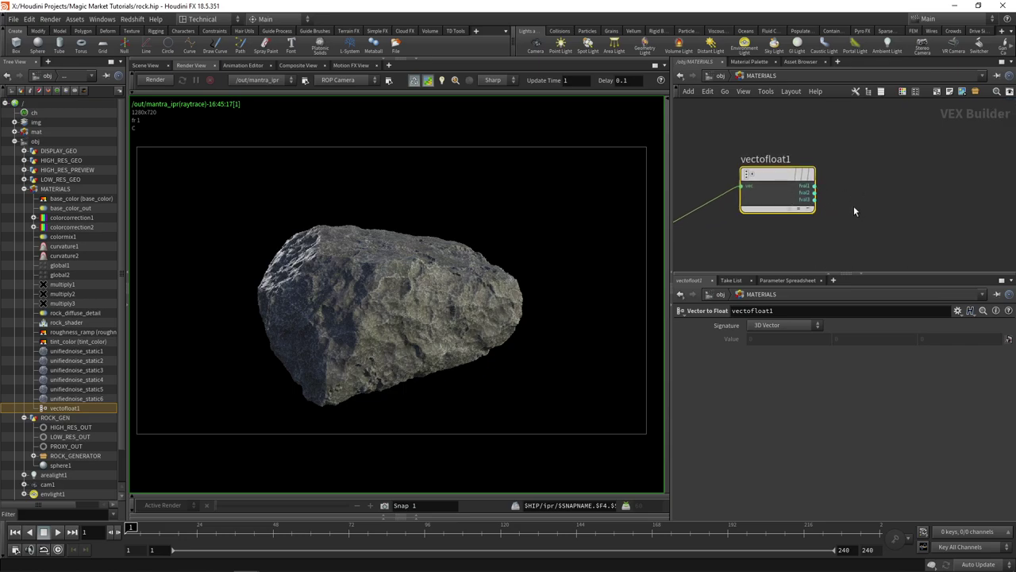
scroll(850, 205, "down", 3)
key("Tab")
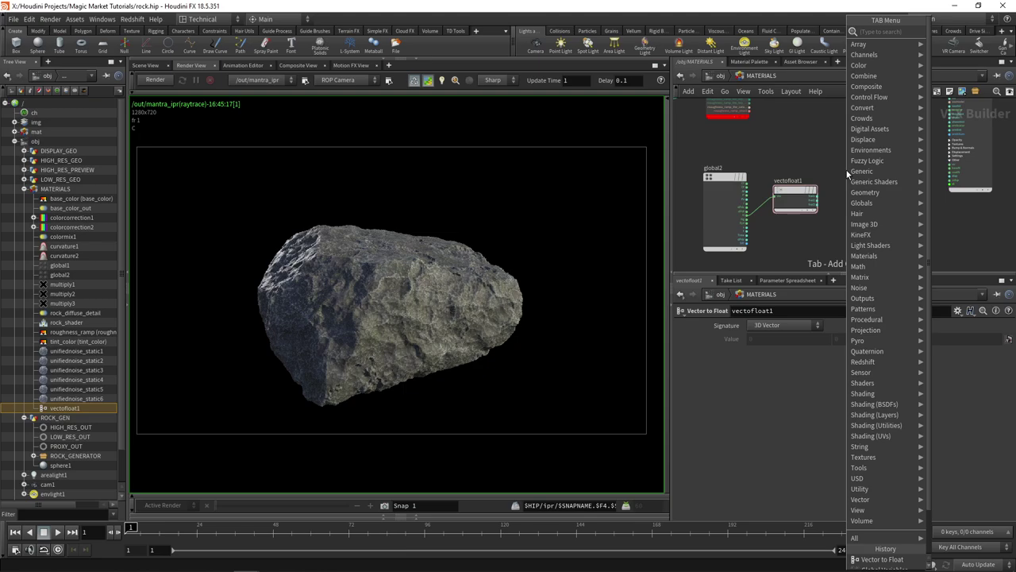
type("ramp")
key("Return")
key("Escape")
key("Tab")
type("ramp")
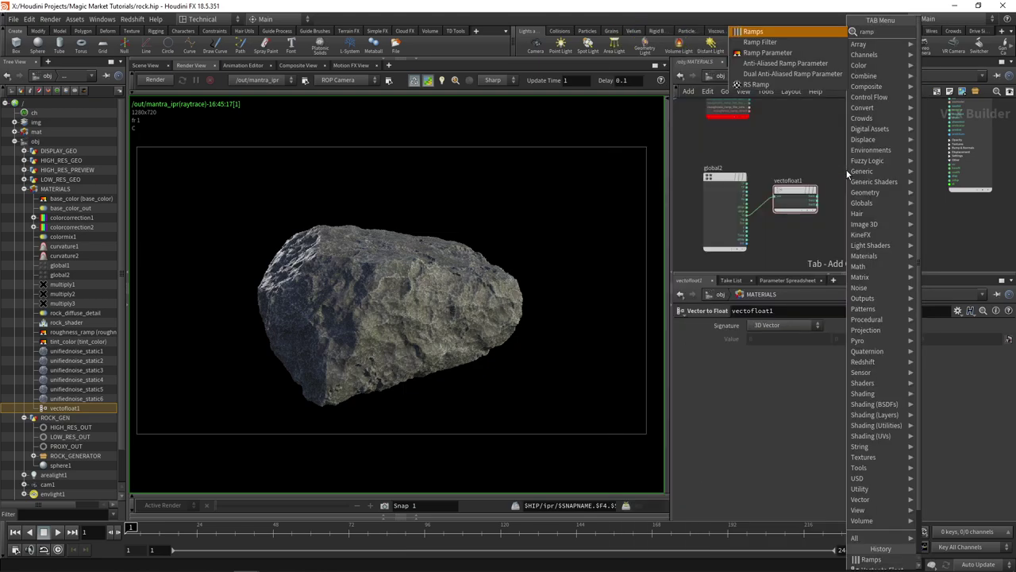
type(" p")
key("Return")
left_click(847, 172)
Connect vectofloat1's fval2 output to the new ramp's input and rename the ramp node moss_ramp.
scroll(818, 193, "up", 2)
left_click(819, 201)
left_click(833, 168)
left_click_drag(789, 183, 765, 188)
double_click(842, 146)
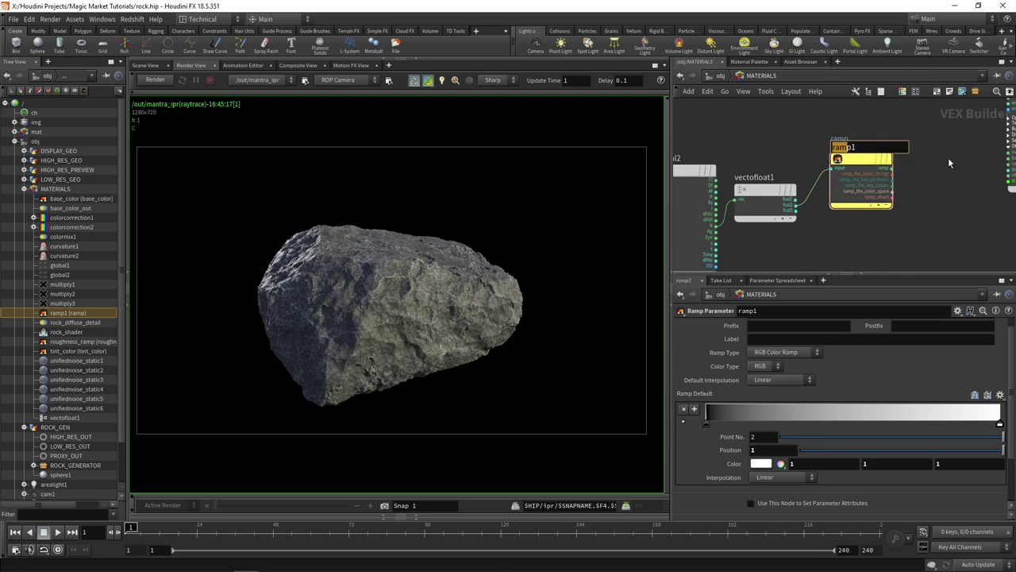
type("moss_ramp")
key("Return")
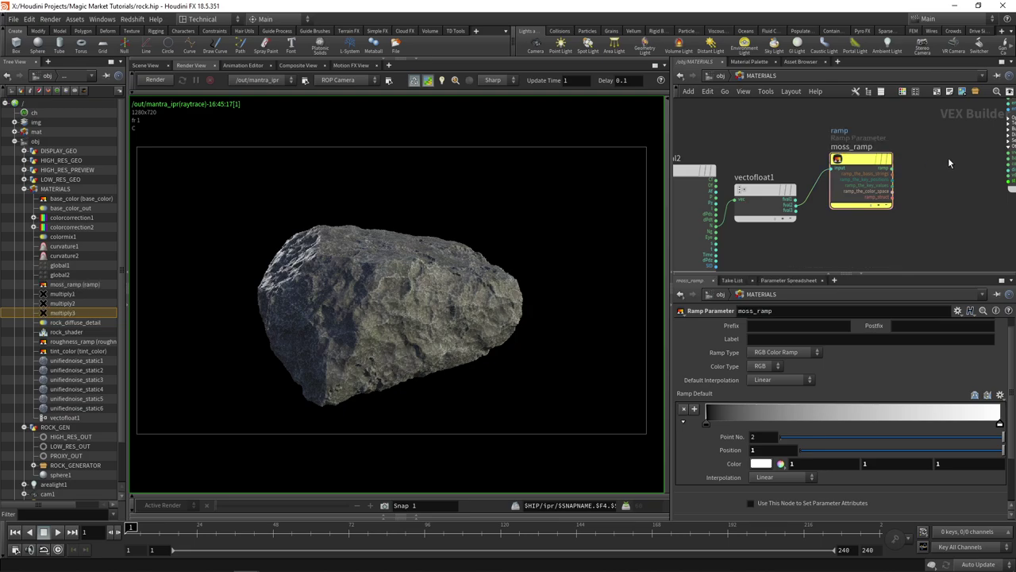
Colour moss_ramp's end point green with RGB values 0, 0.5, 0.
middle_click_drag(948, 158, 932, 164)
scroll(823, 161, "down", 3)
middle_click_drag(886, 136, 820, 187)
scroll(826, 158, "up", 2)
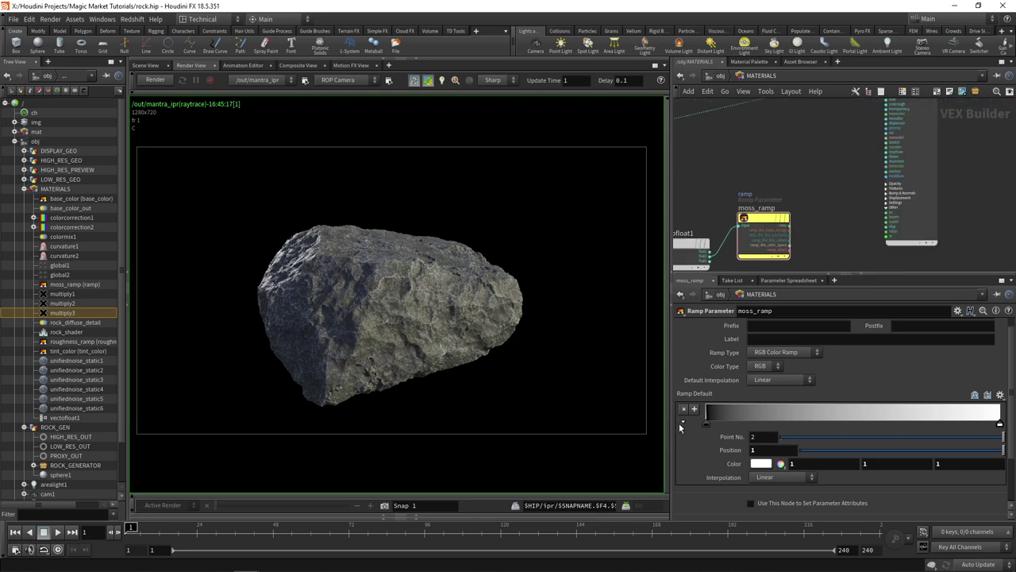
left_click(1002, 427)
left_click(796, 298)
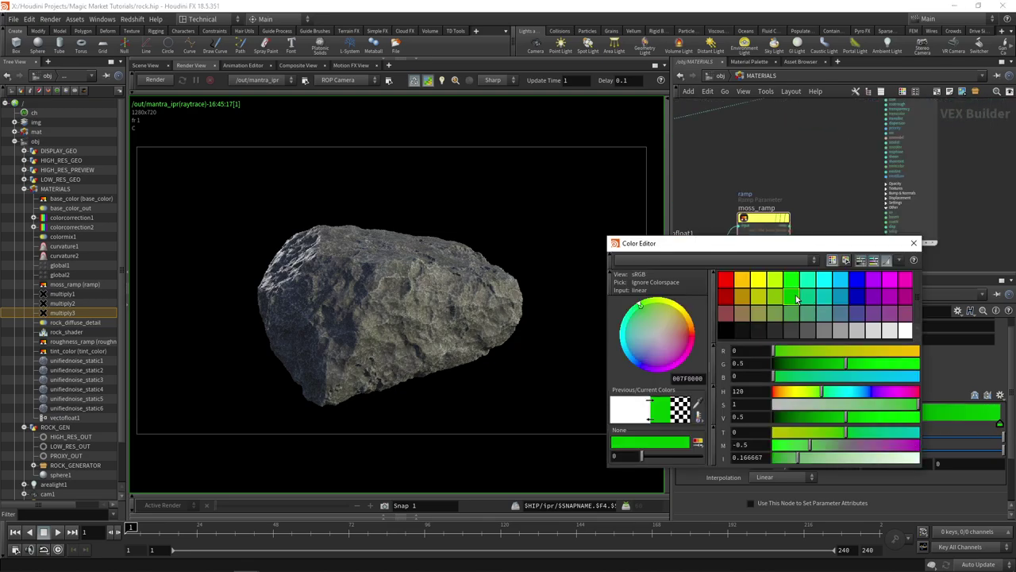
left_click(914, 243)
Connect moss_ramp's output to rock_shader's basecolor input and start a Mantra preview render.
left_click(786, 228)
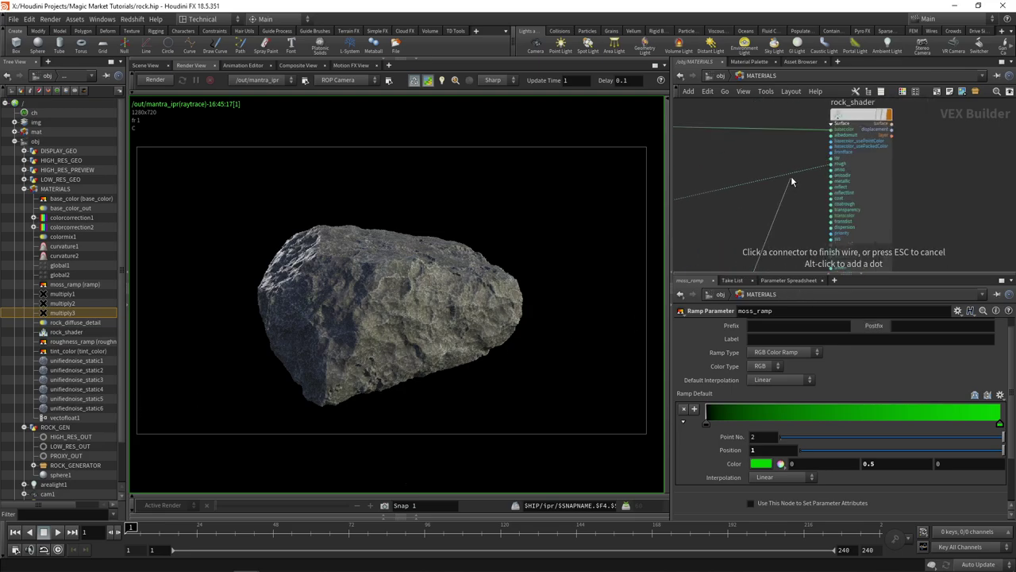
scroll(796, 170, "up", 2)
middle_click_drag(790, 178, 868, 120)
left_click(817, 167)
scroll(741, 208, "down", 3)
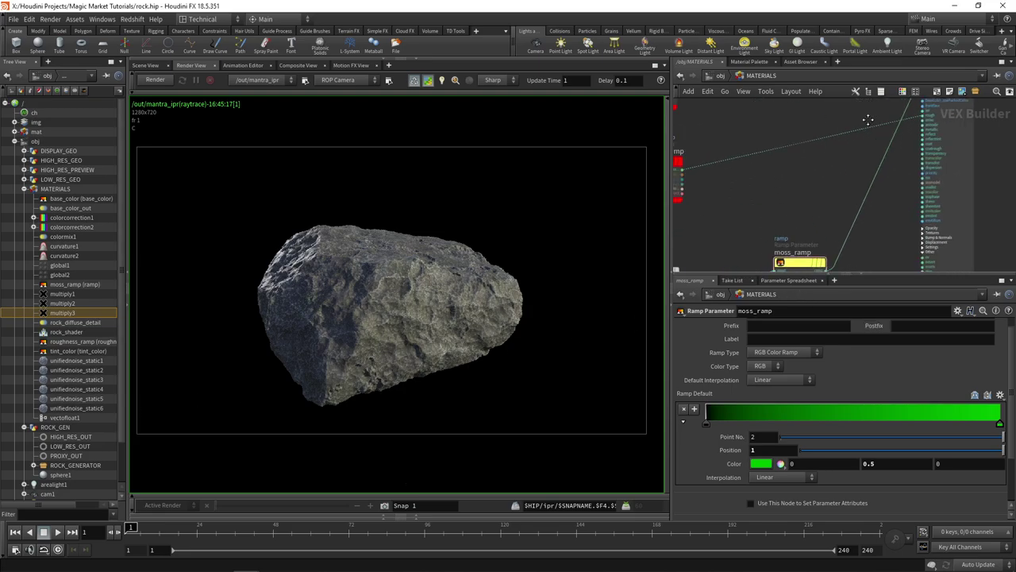
scroll(867, 120, "down", 1)
middle_click_drag(734, 262, 771, 200)
middle_click_drag(790, 160, 788, 151)
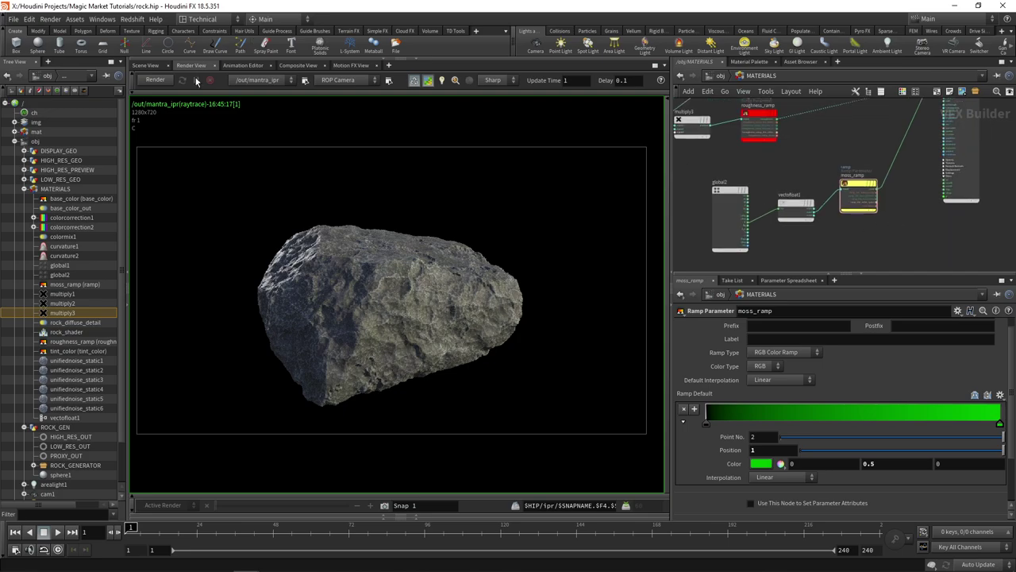
left_click(155, 80)
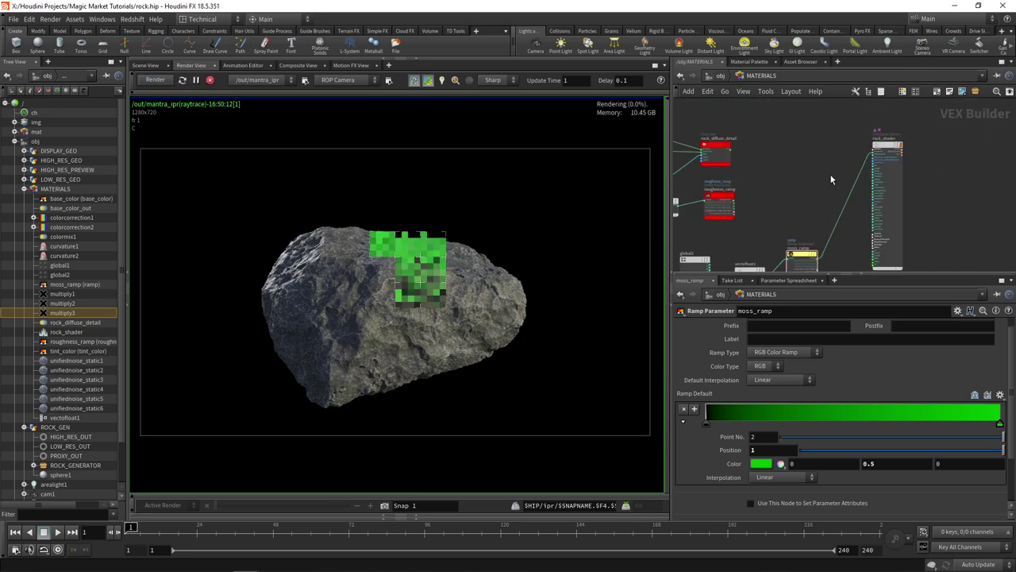
Insert a Fit Range node on the wire between vectofloat1 and moss_ramp and set its Source Min to -1.
mouse_move(801, 180)
middle_mouse_down()
mouse_move(821, 172)
mouse_move(782, 182)
middle_mouse_up()
scroll(799, 176, "up", 3)
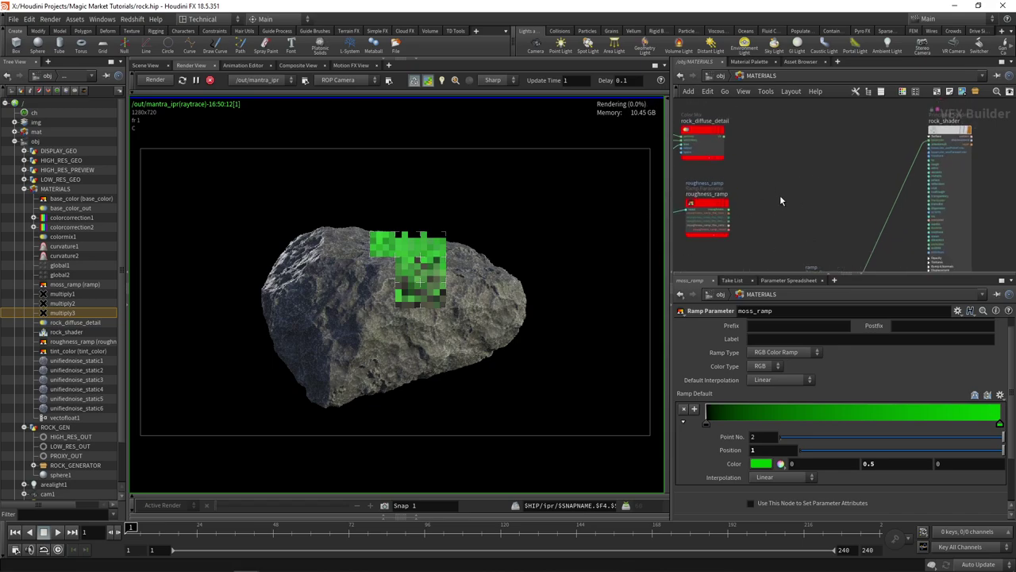
middle_click_drag(799, 193, 717, 257)
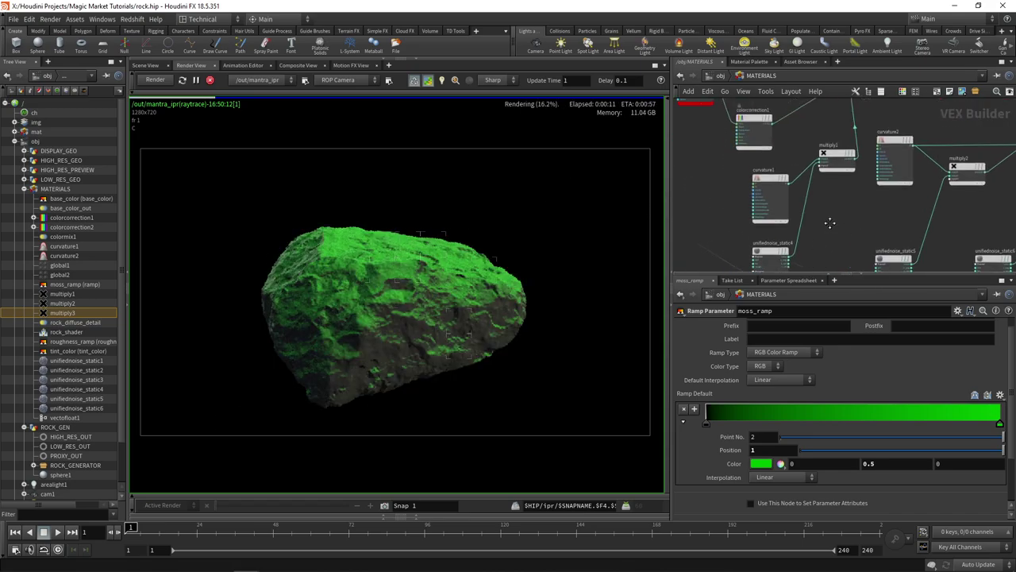
scroll(717, 257, "down", 3)
middle_click_drag(912, 162, 839, 118)
scroll(838, 118, "up", 2)
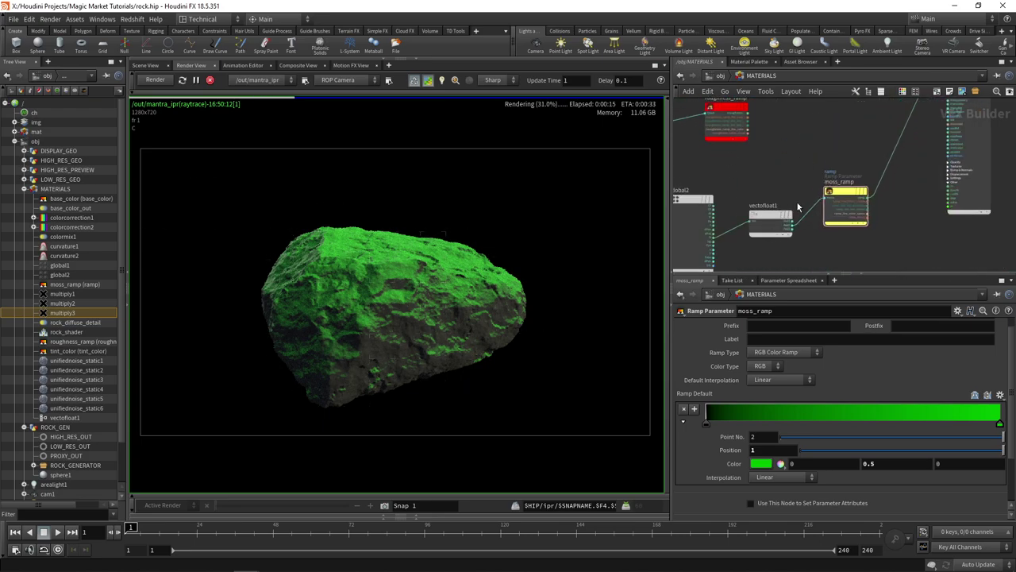
middle_click_drag(798, 207, 784, 182)
key("Tab")
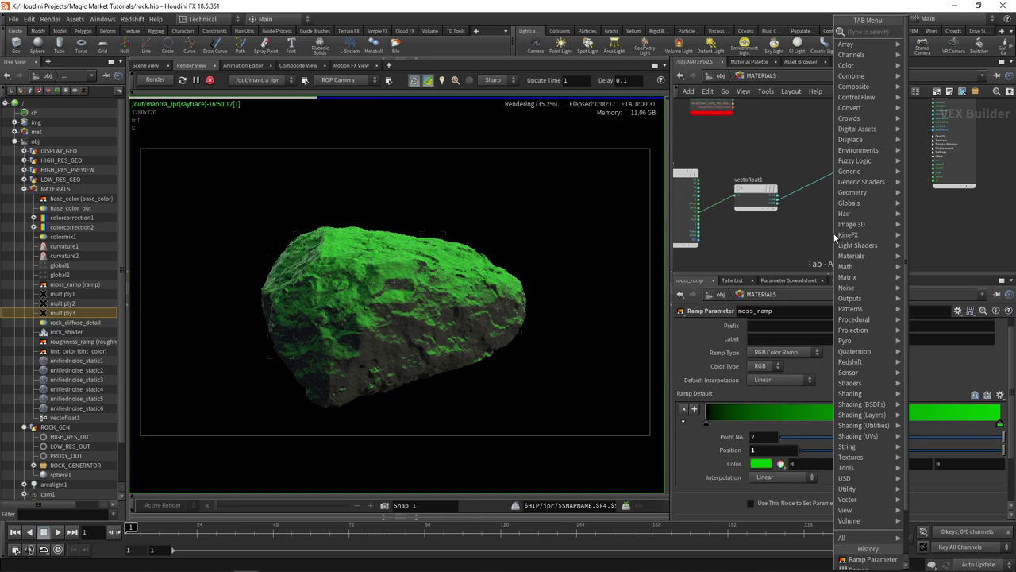
type("fit")
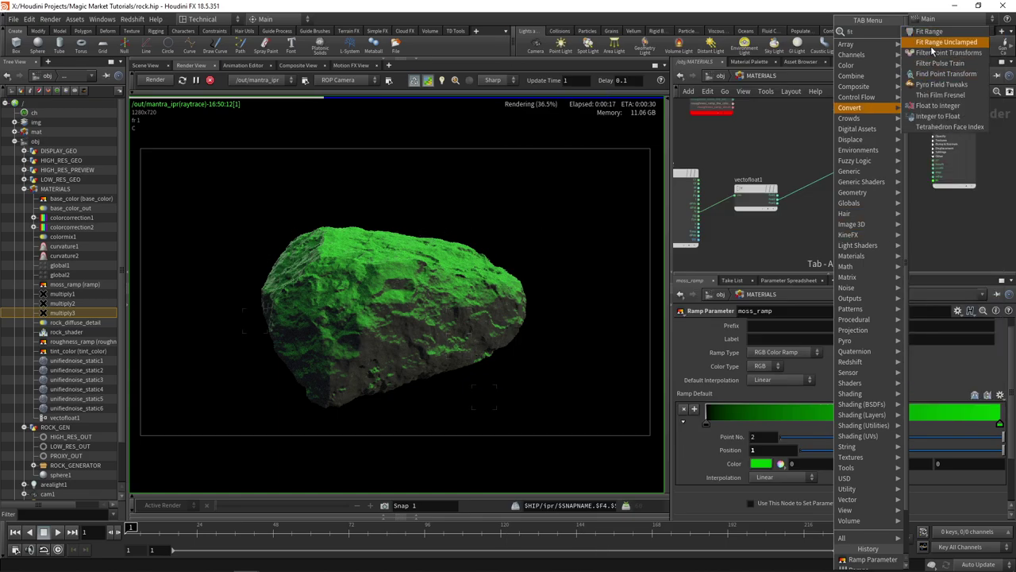
key("Return")
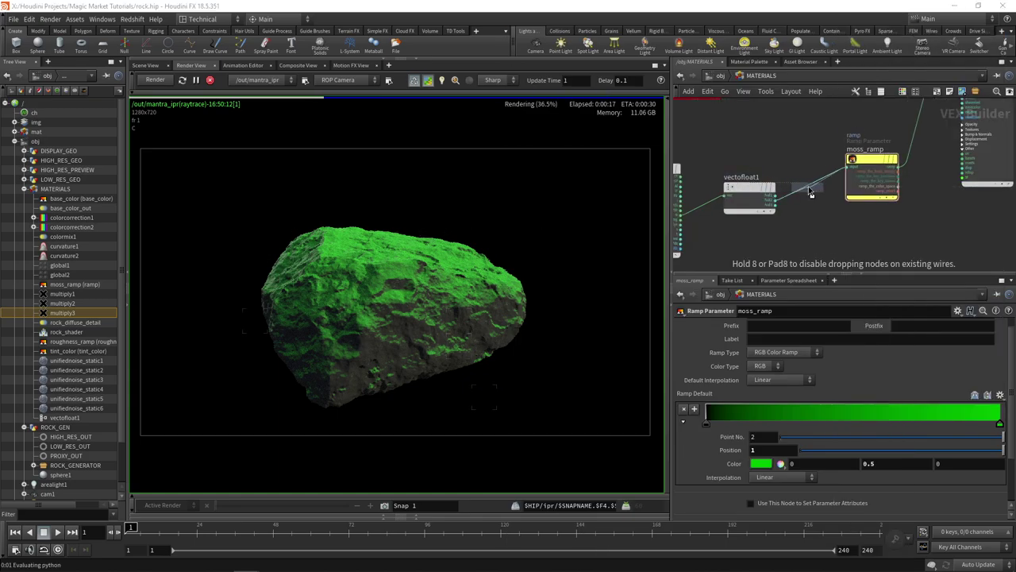
left_click(817, 188)
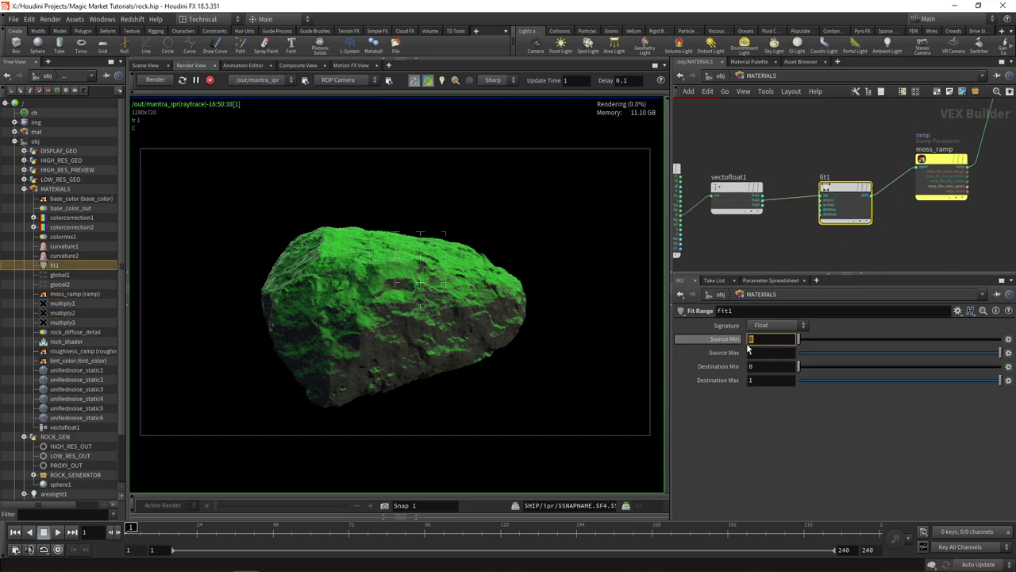
type("-1")
key("Return")
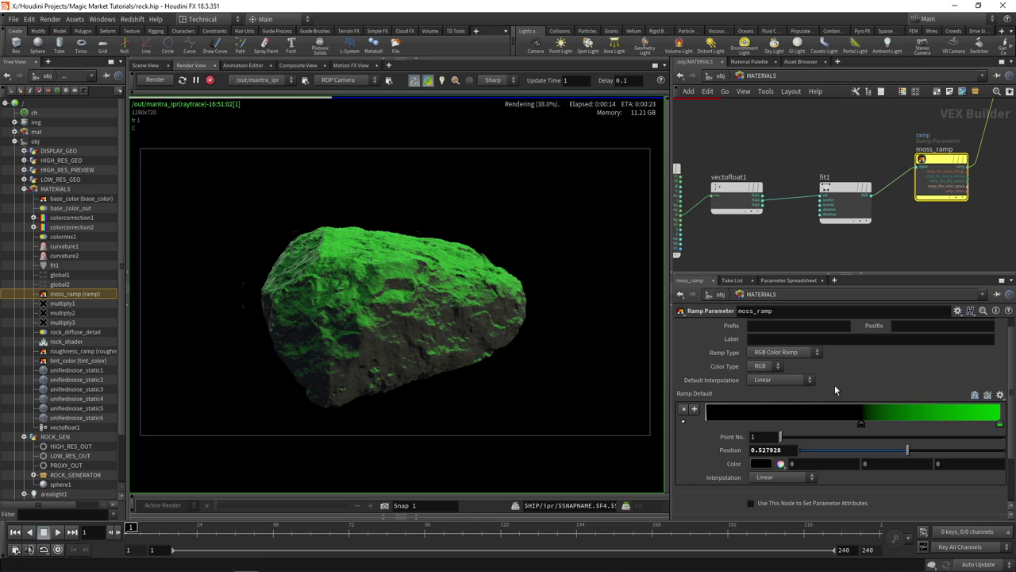
Move moss_ramp's black point to position about 0.7 and inspect the mask coverage on the rendered rock.
left_click_drag(862, 429, 912, 424)
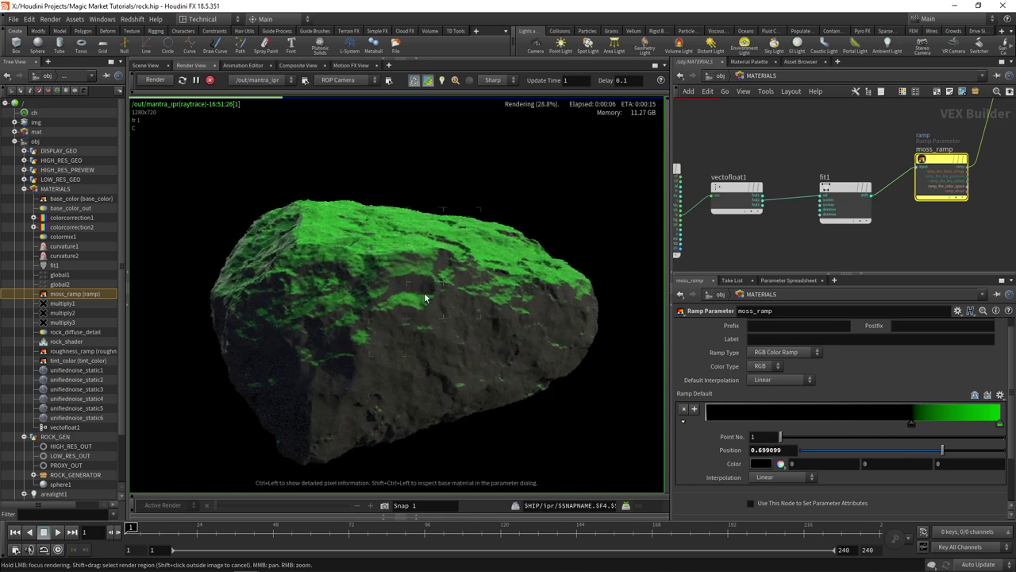
scroll(424, 298, "down", 6)
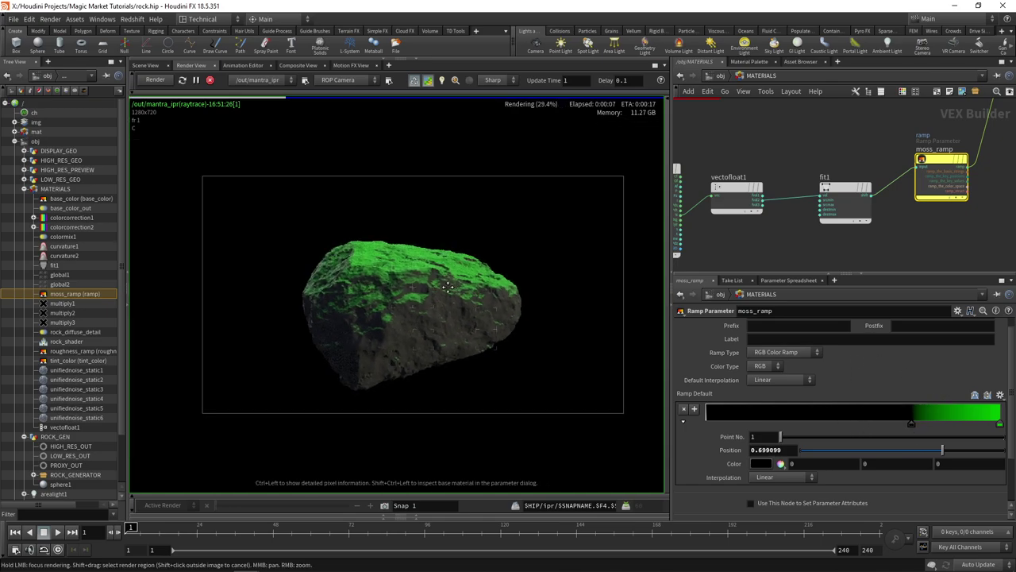
scroll(524, 254, "up", 3)
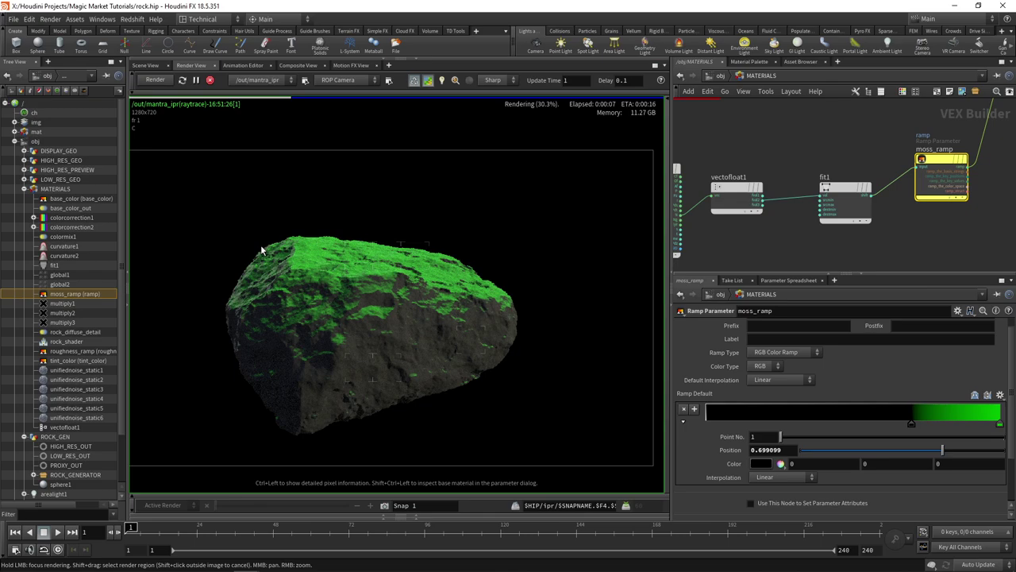
Change moss_ramp's end point colour to white so the ramp is a greyscale mask.
double_click(1001, 425)
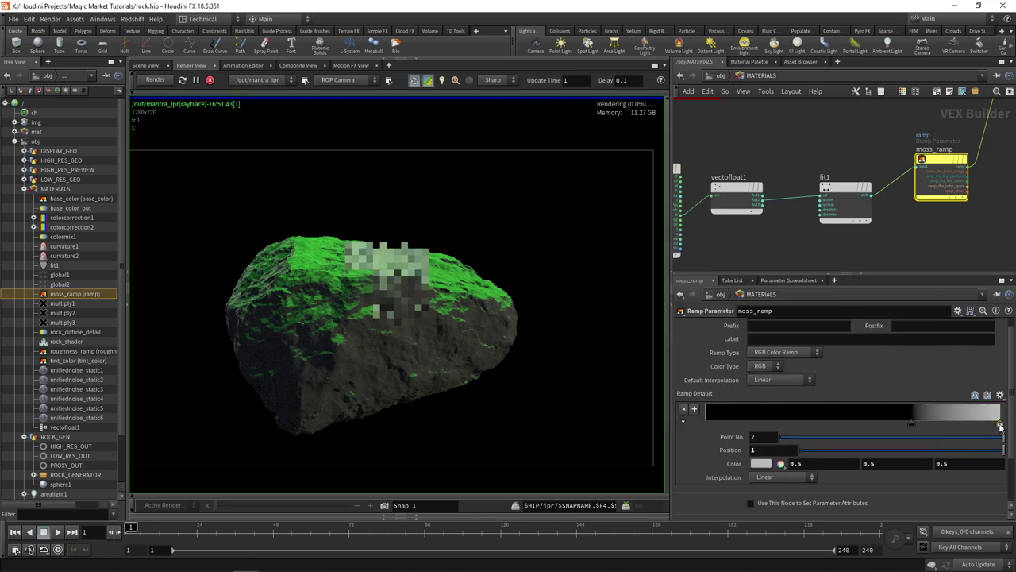
left_click(1000, 427)
left_click(905, 331)
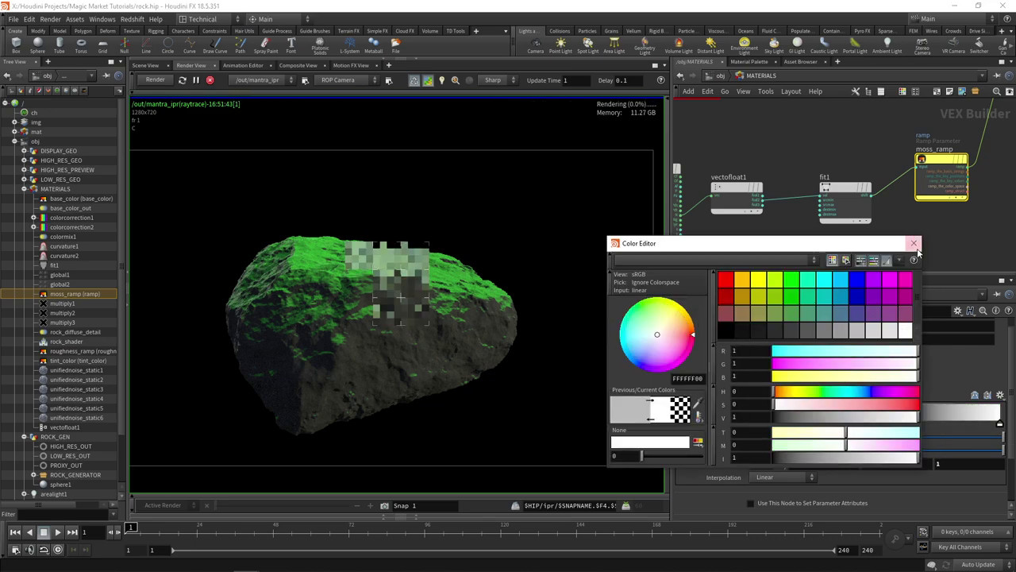
left_click(914, 243)
Delete the wire between moss_ramp and rock_shader's basecolor input.
scroll(818, 198, "down", 3)
middle_click_drag(825, 203, 789, 197)
scroll(805, 223, "up", 2)
scroll(805, 223, "down", 1)
left_click(805, 224)
key("Delete")
Add a Color Mix node between rock_diffuse_detail and rock_shader.
scroll(837, 201, "down", 2)
scroll(842, 189, "up", 1)
key("Tab")
type("color mix")
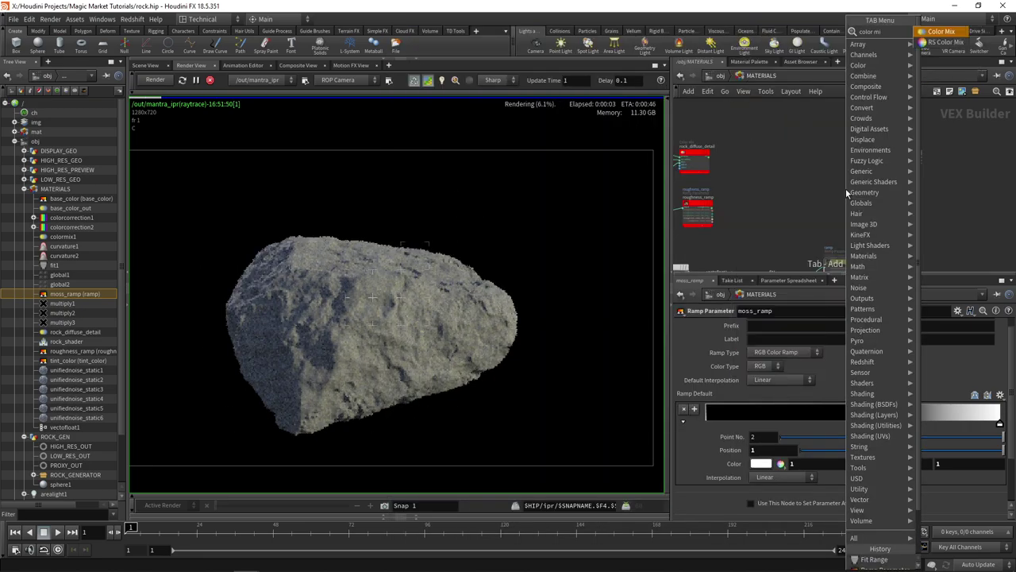
key("Return")
left_click(849, 167)
Connect rock_diffuse_detail's clr output to the new Color Mix node's primary input.
scroll(693, 165, "up", 3)
left_click(725, 149)
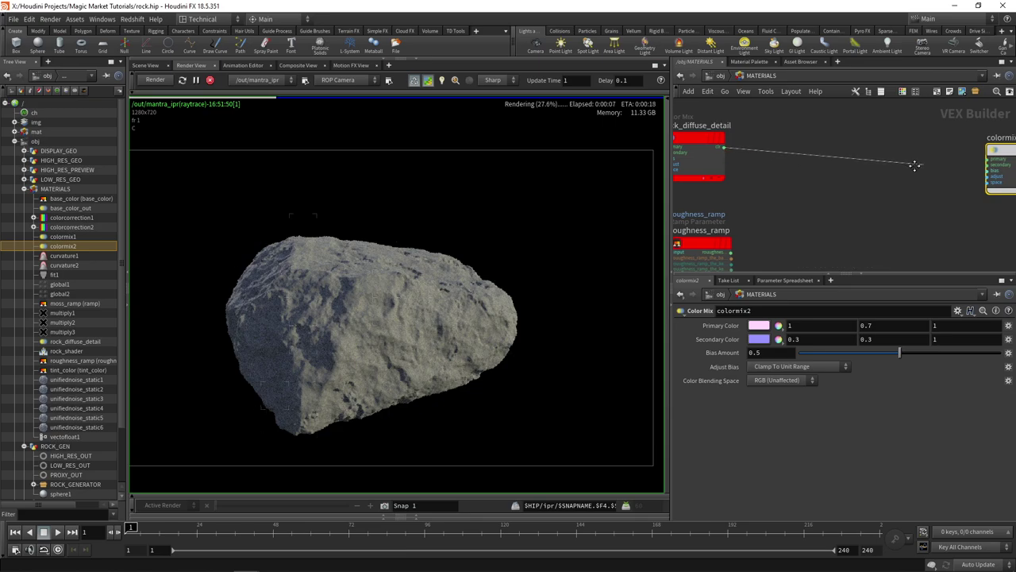
left_click(881, 154)
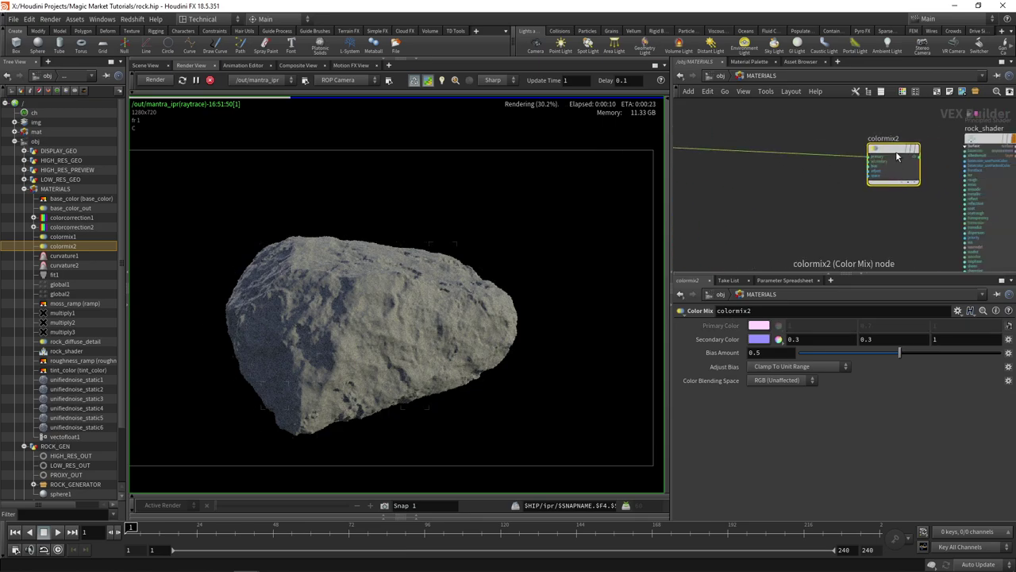
Connect moss_ramp's output to the bias input of colormix2.
mouse_move(893, 201)
middle_mouse_down()
mouse_move(848, 112)
mouse_move(881, 191)
middle_mouse_up()
scroll(883, 193, "up", 1)
left_click(849, 229)
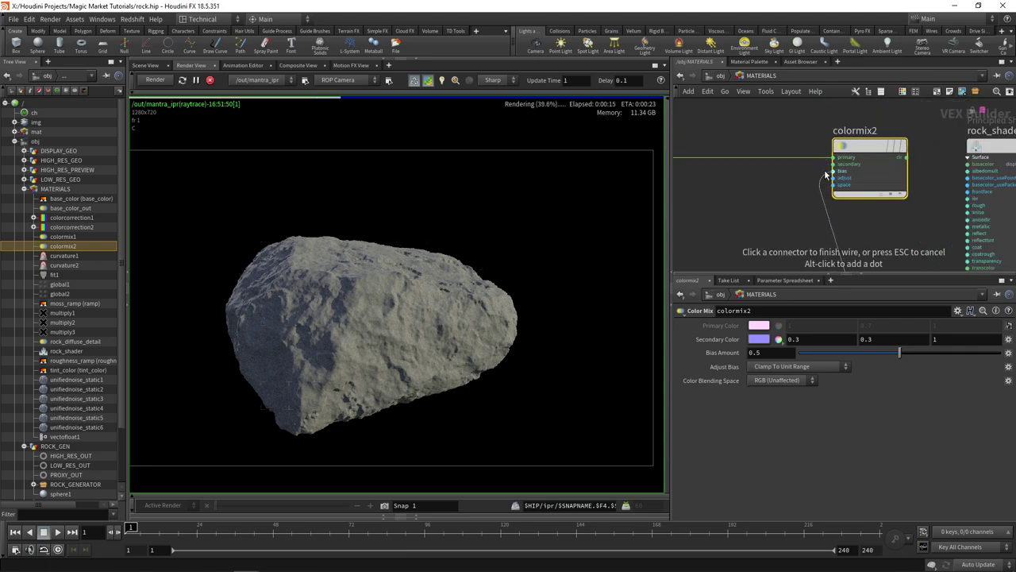
left_click(833, 171)
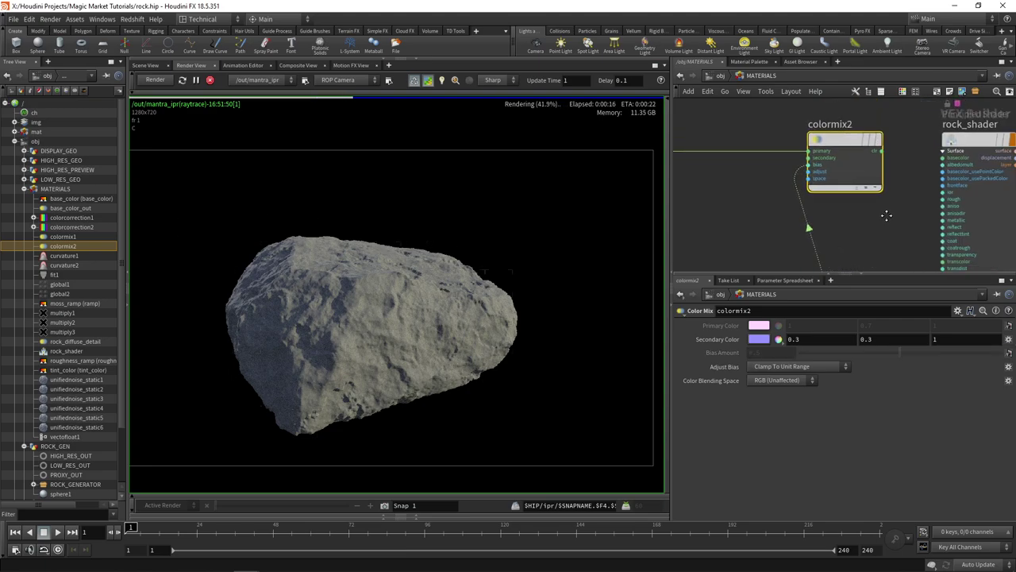
Set colormix2's Secondary Color to bright green, about 0.137, 1, 0.
left_click(763, 342)
left_click_drag(653, 310, 635, 273)
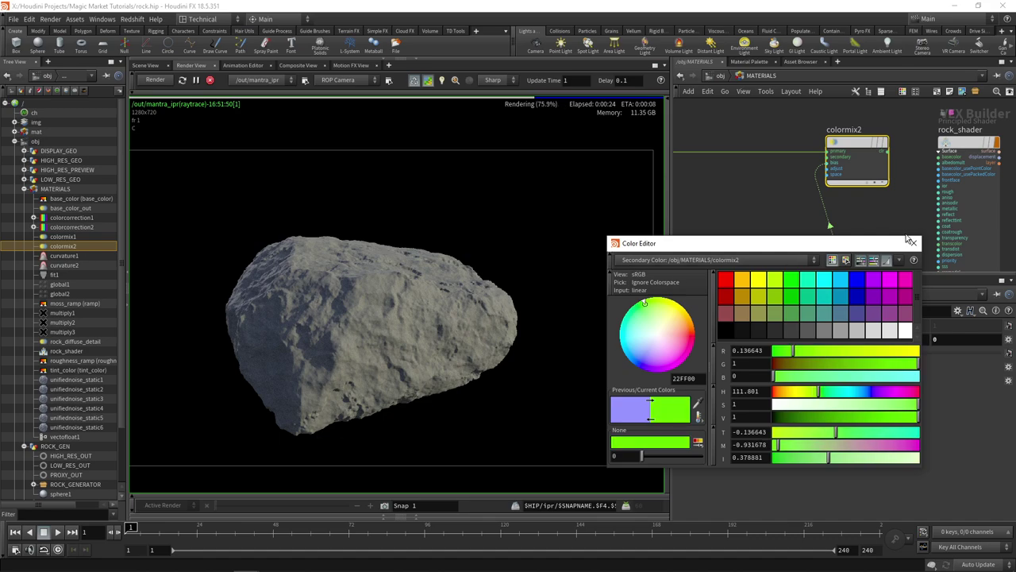
left_click(909, 242)
Connect colormix2's clr output to rock_shader's basecolor input and review the node chain.
left_click(887, 150)
left_click(938, 156)
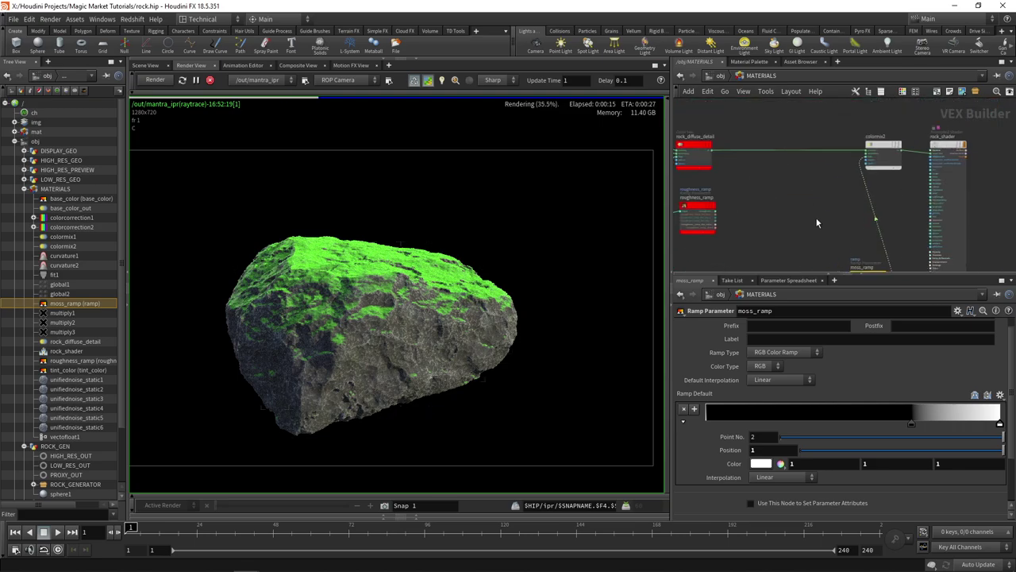
middle_click_drag(814, 215, 786, 183)
left_click(880, 161)
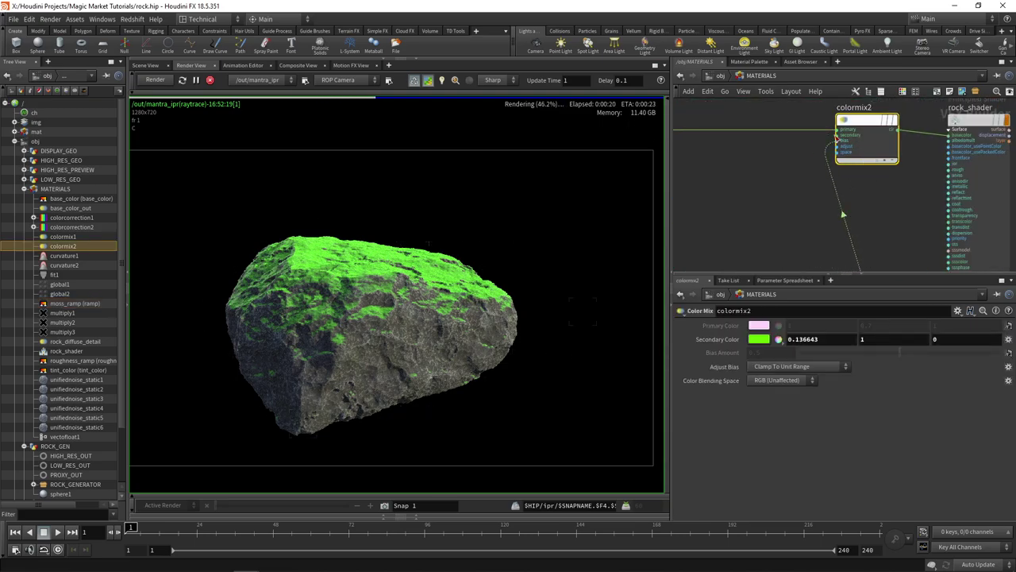
scroll(806, 188, "up", 2)
scroll(775, 226, "down", 3)
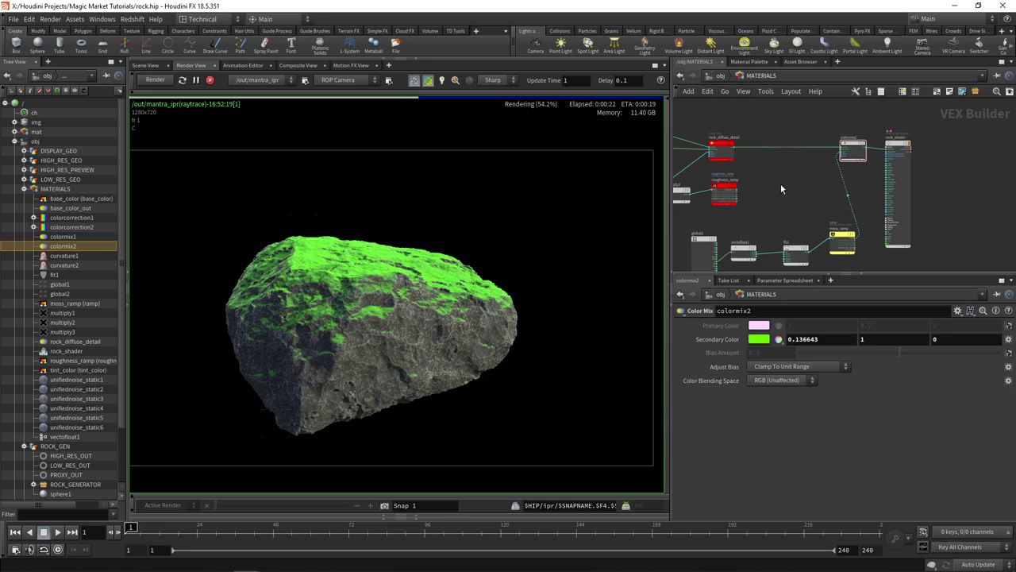
Move colormix2 and rock_shader away from the moss nodes to make room, and enlarge the network editor to fill the workspace.
scroll(782, 183, "up", 2)
scroll(820, 216, "down", 4)
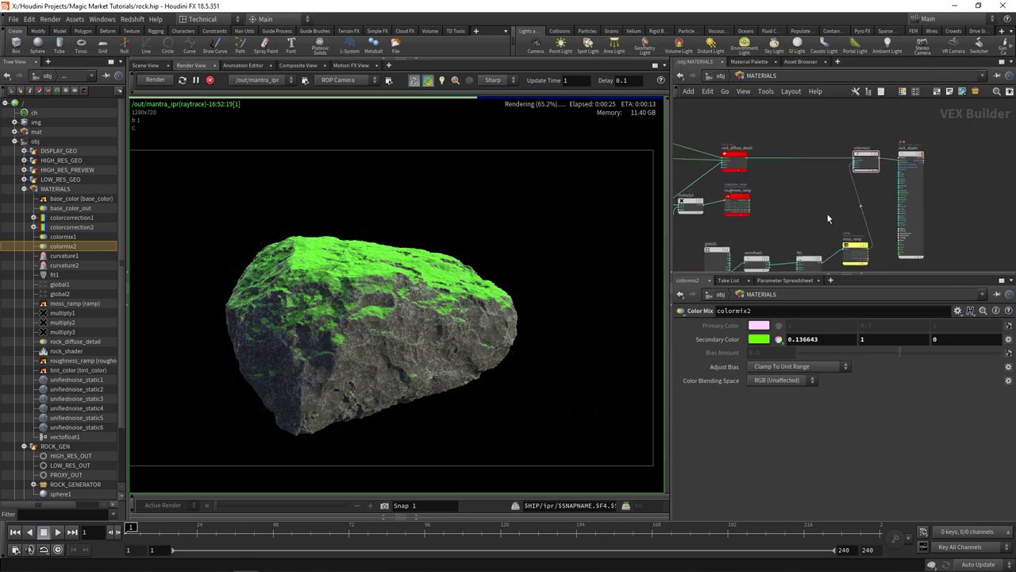
middle_click_drag(827, 213, 830, 193)
scroll(801, 217, "up", 3)
left_click_drag(729, 250, 872, 191)
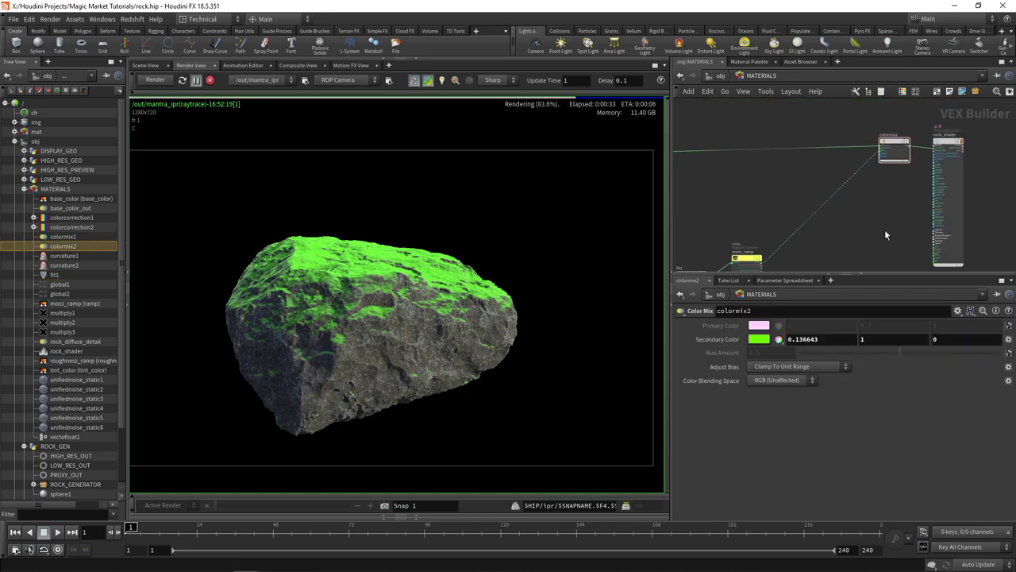
key("ctrl+b")
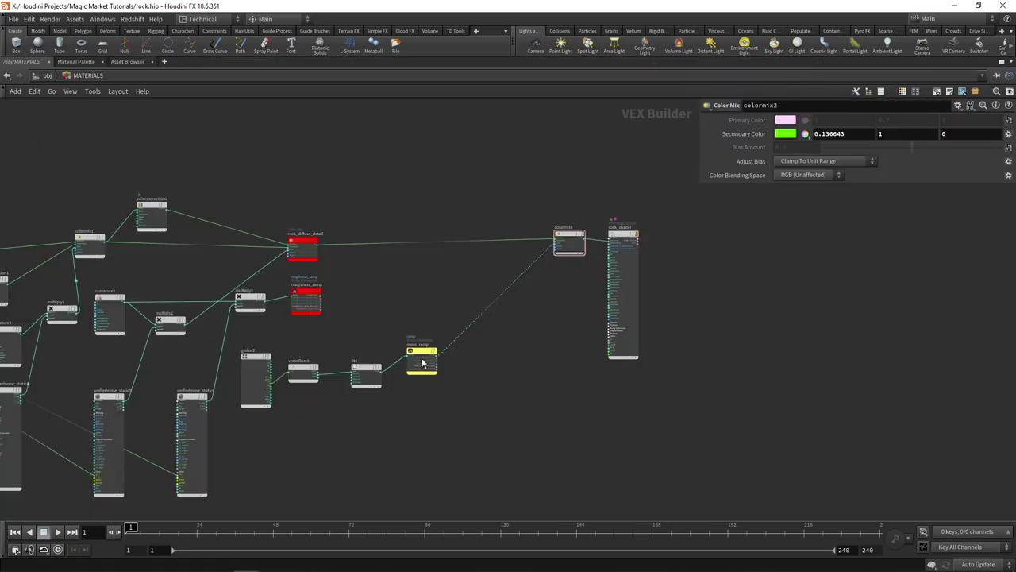
Add a Unified Noise - Static node beneath moss_ramp.
scroll(658, 356, "down", 3)
middle_click_drag(659, 357, 601, 339)
scroll(601, 322, "up", 3)
key("Tab")
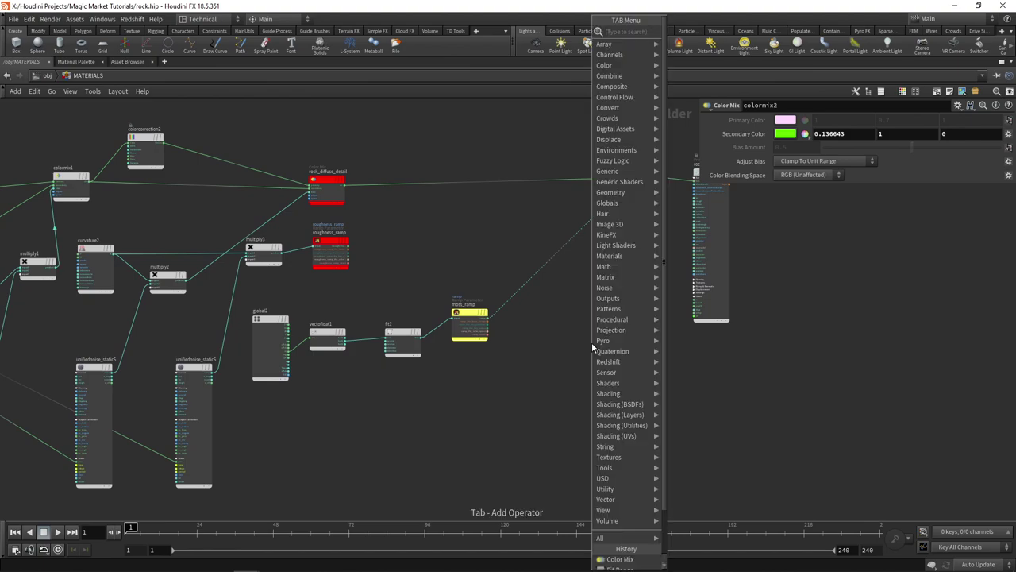
type("unif")
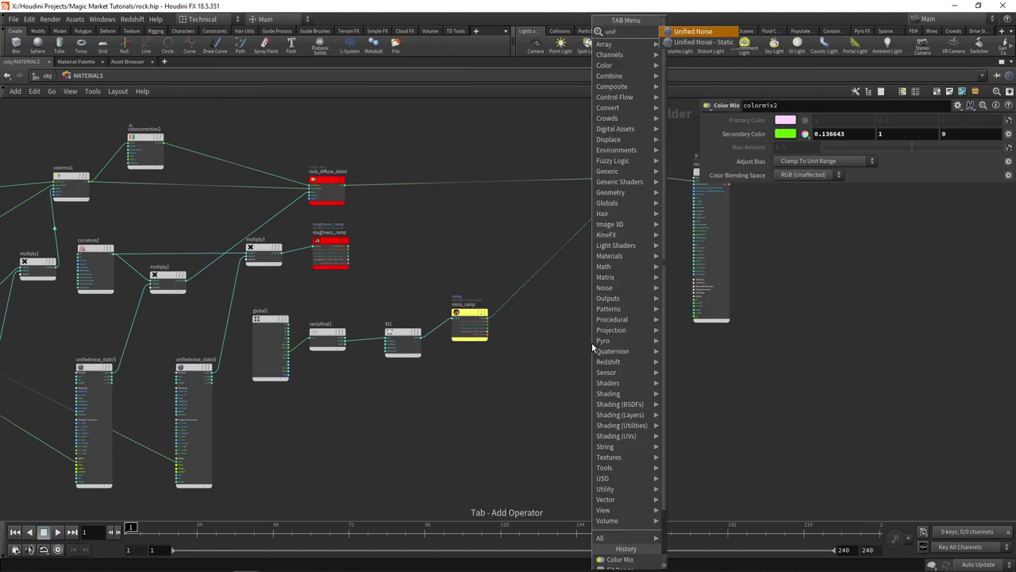
type("i")
key("Return")
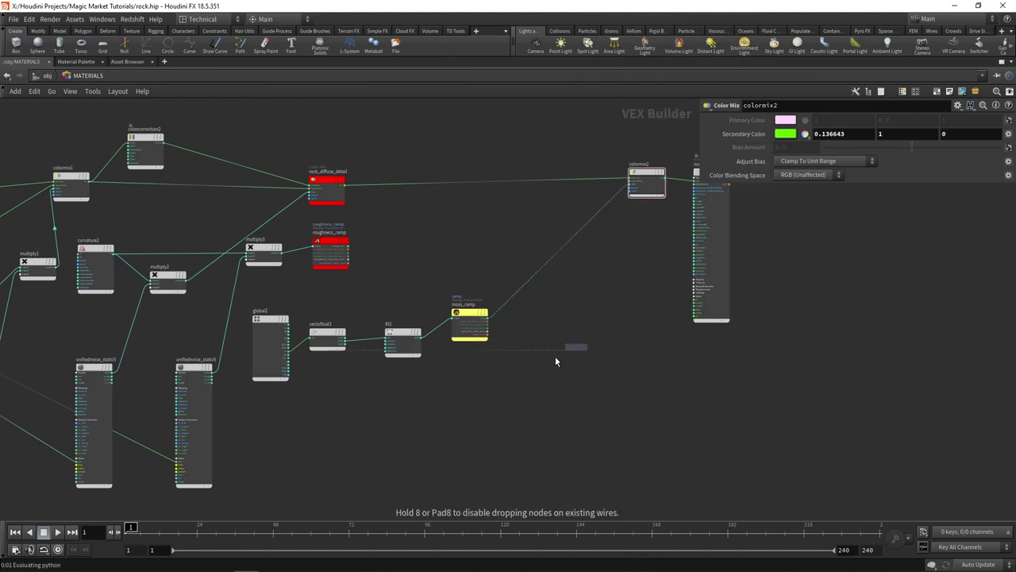
left_click(525, 369)
Connect global2's position output to the position input of unifiednoise_static7.
scroll(518, 363, "up", 3)
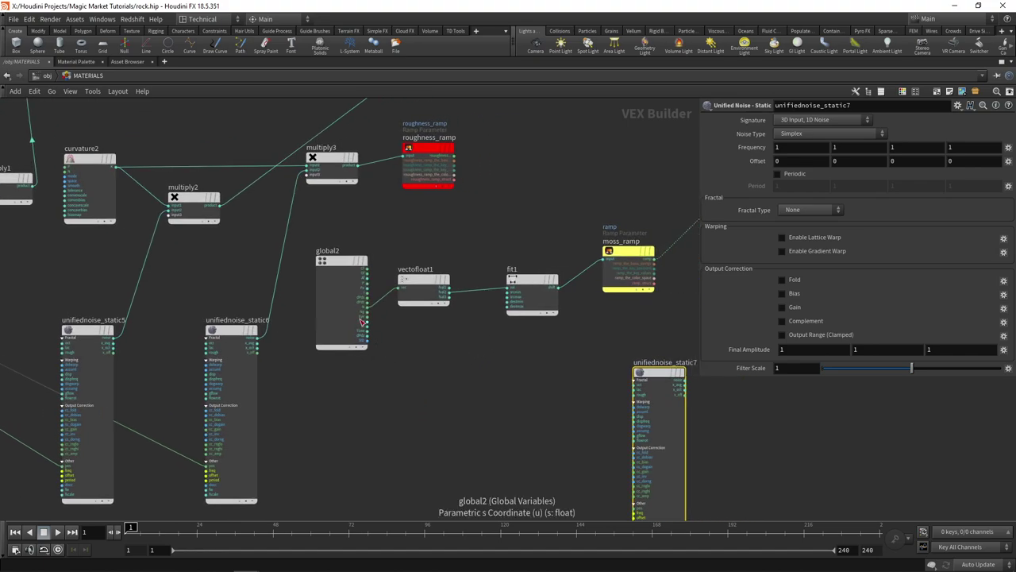
left_click(368, 278)
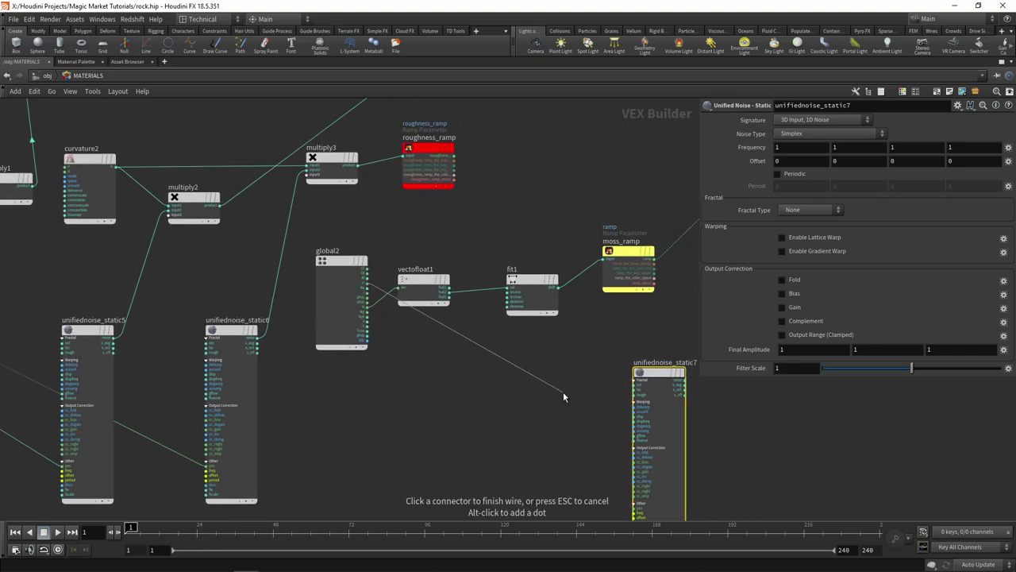
scroll(563, 392, "up", 2)
left_click(527, 430)
scroll(492, 315, "down", 3)
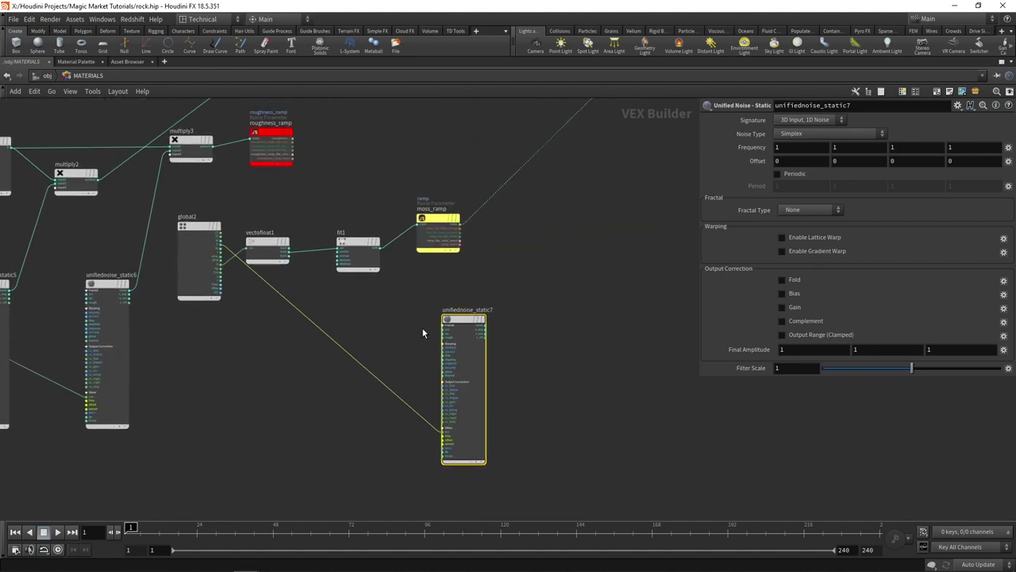
Add a Ramp Parameter node beside moss_ramp for the moss colours.
middle_click_drag(509, 248, 493, 280)
key("Tab")
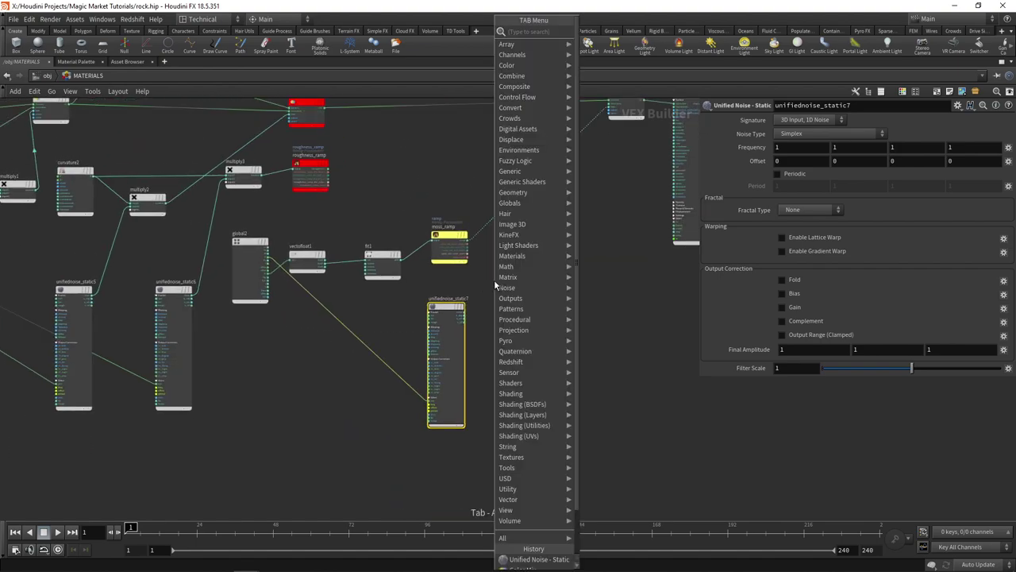
type("ramp")
left_click(611, 53)
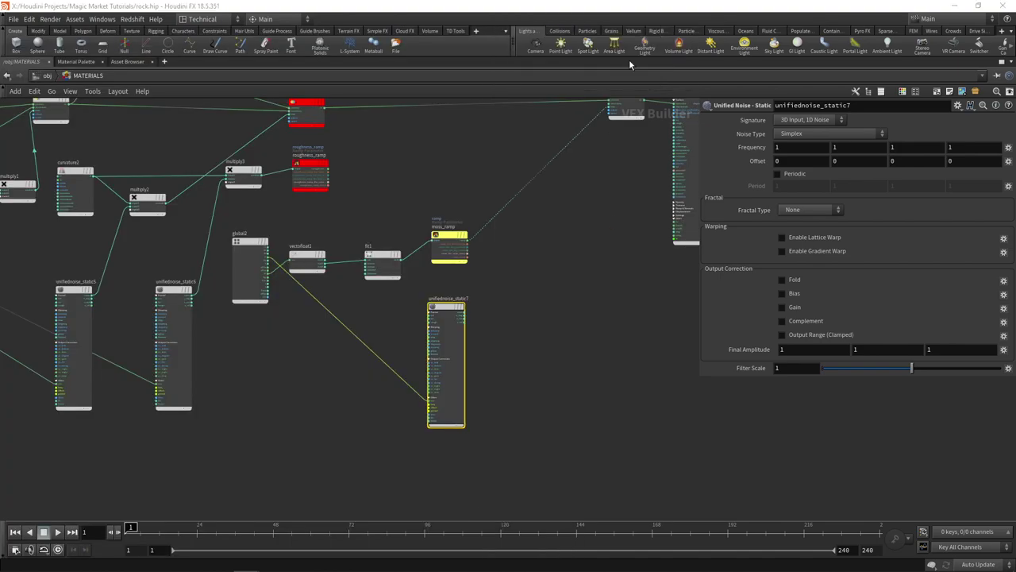
left_click(538, 269)
scroll(474, 226, "up", 2)
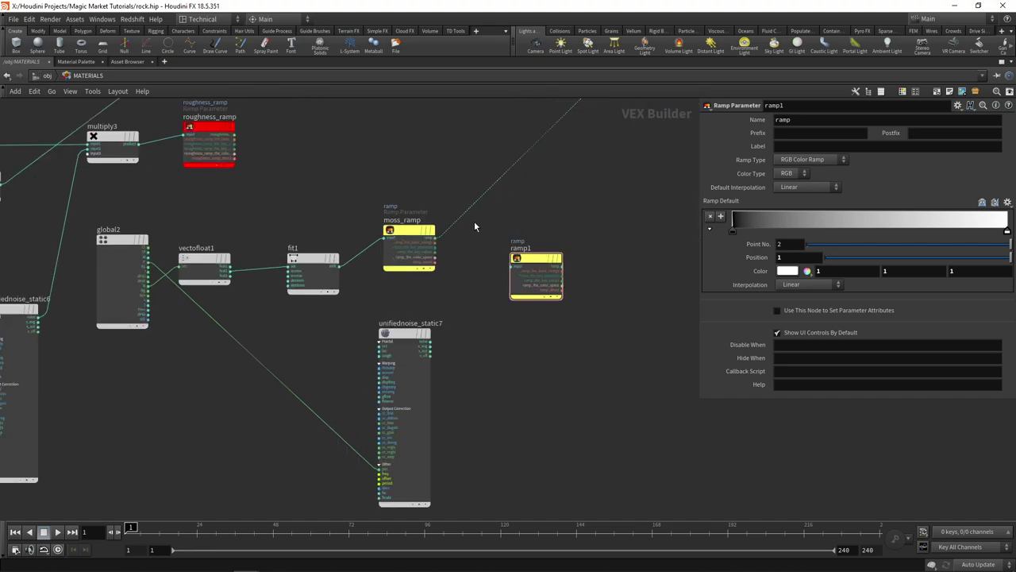
Rename the new ramp node moss_color and set its parameter name to $OS.
double_click(521, 248)
type("moss_color")
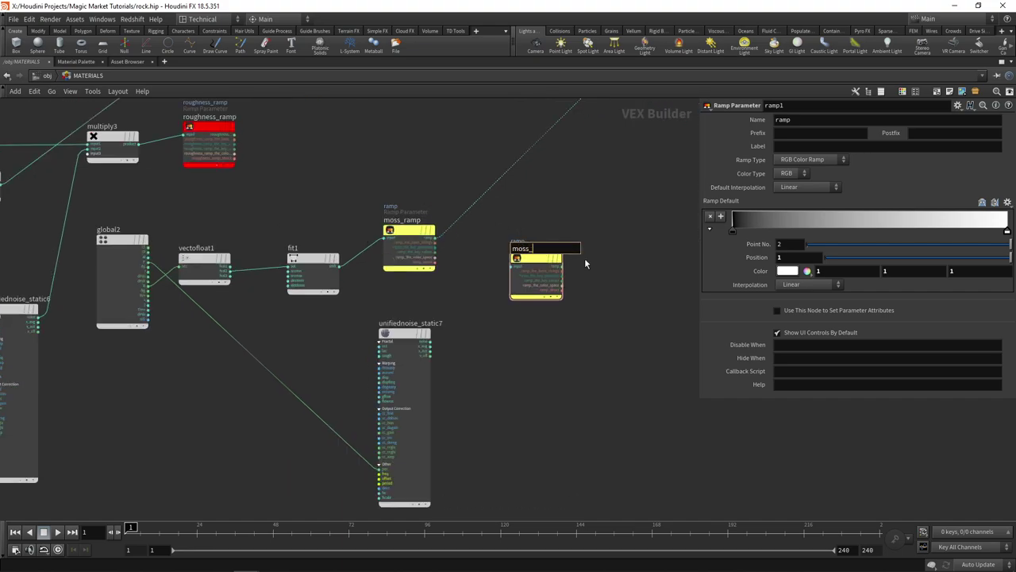
key("Return")
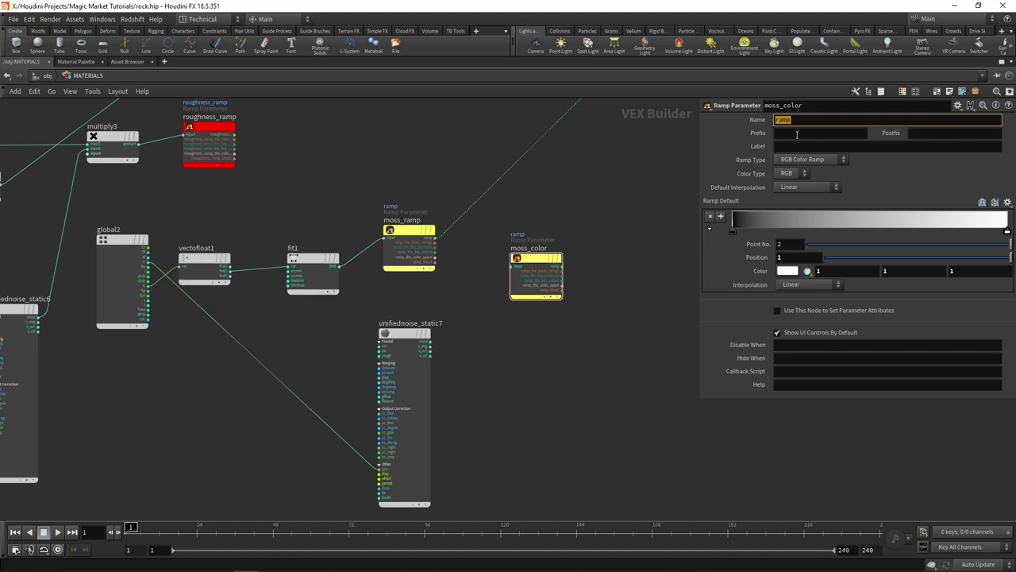
type("$OS")
key("Return")
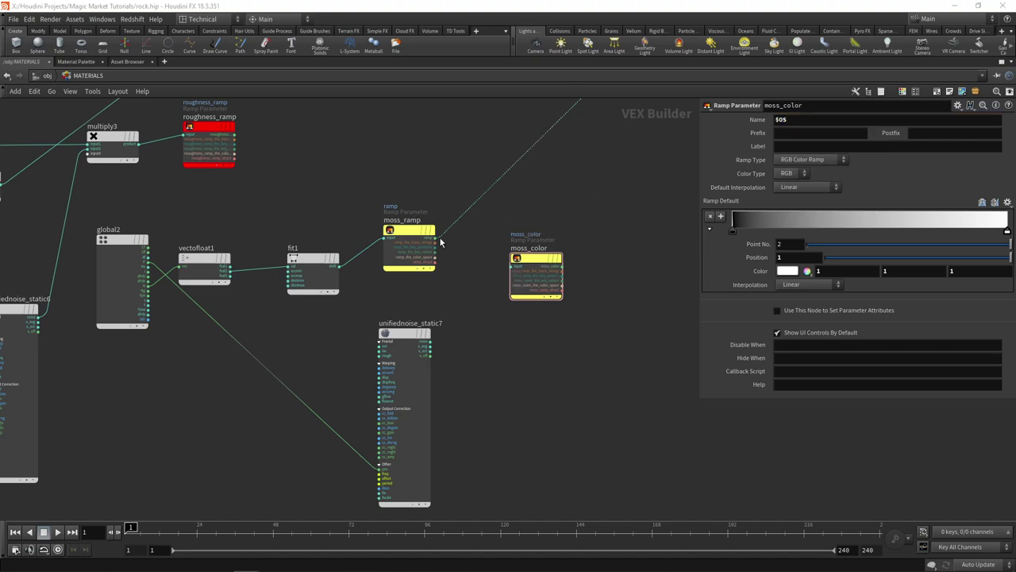
Set moss_ramp's parameter name to $OS as well.
left_click(421, 239)
double_click(783, 119)
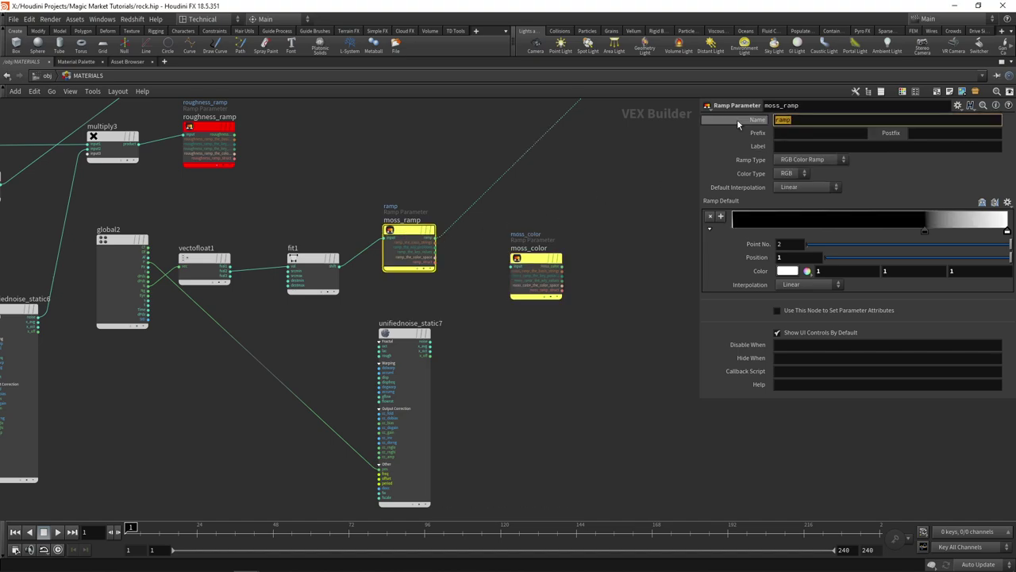
type("$OS")
key("Return")
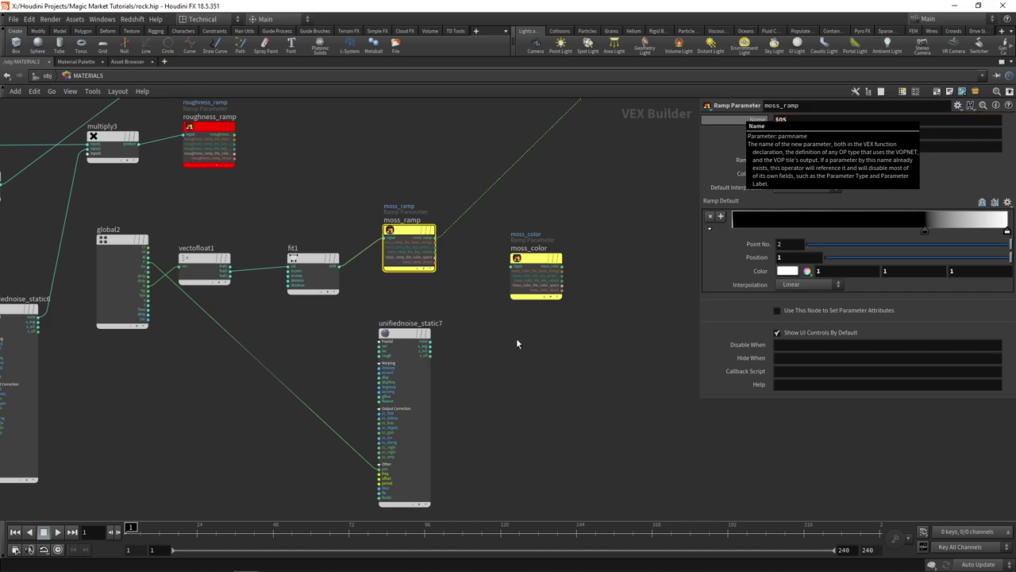
Connect unifiednoise_static7's noise output to moss_color's input.
scroll(522, 345, "up", 3)
left_click(370, 362)
left_click(470, 262)
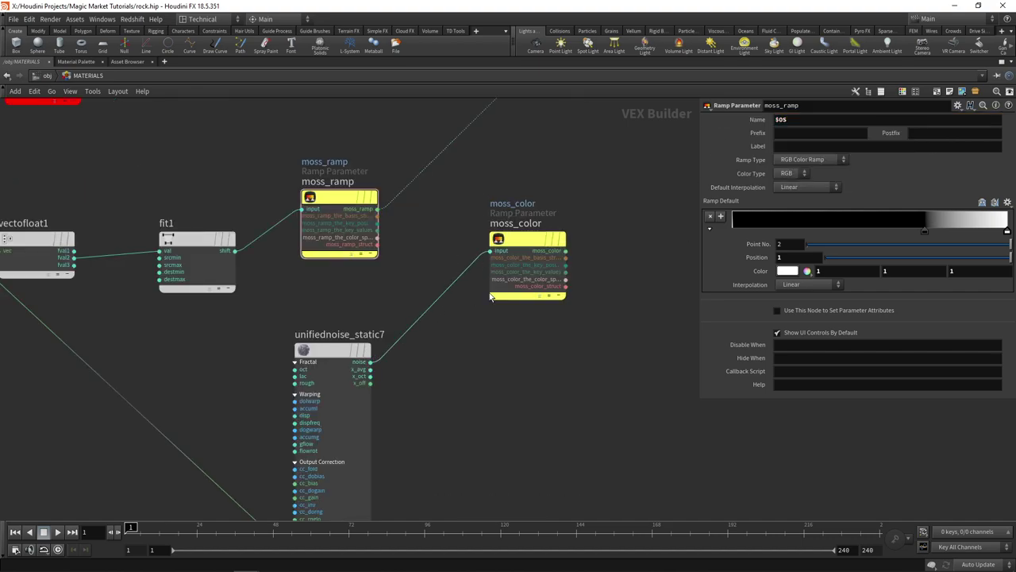
Connect moss_color's colour output to the secondary input of colormix2.
scroll(516, 246, "down", 6)
scroll(457, 343, "up", 3)
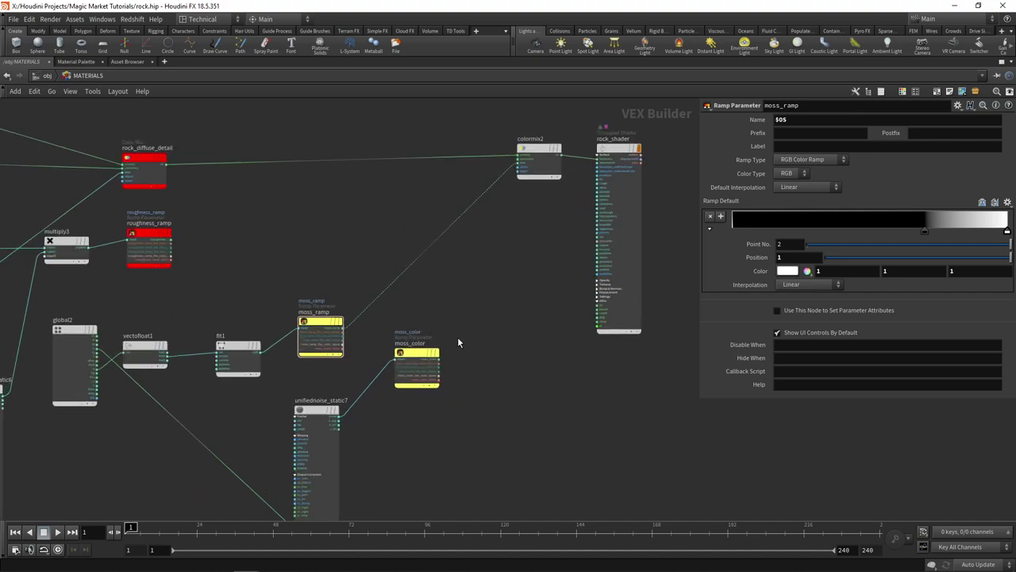
left_click(440, 359)
middle_click_drag(474, 274, 471, 330)
scroll(497, 235, "up", 4)
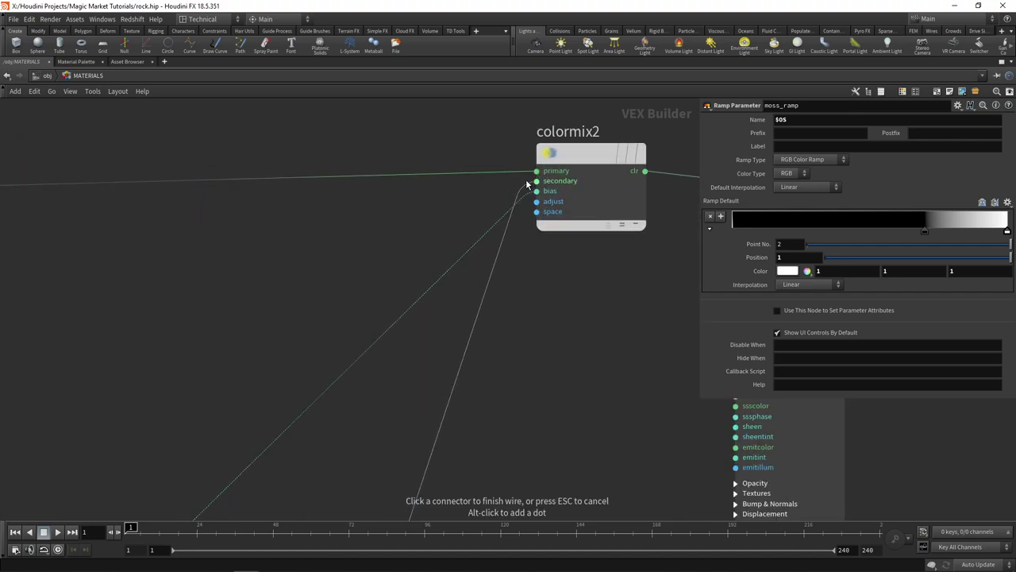
left_click(534, 181)
scroll(527, 270, "down", 4)
Set unifiednoise_static7's frequency to 51.4 and offset to 34 on all components, and move the node closer beneath moss_ramp.
middle_click_drag(499, 440, 614, 223)
left_click(404, 333)
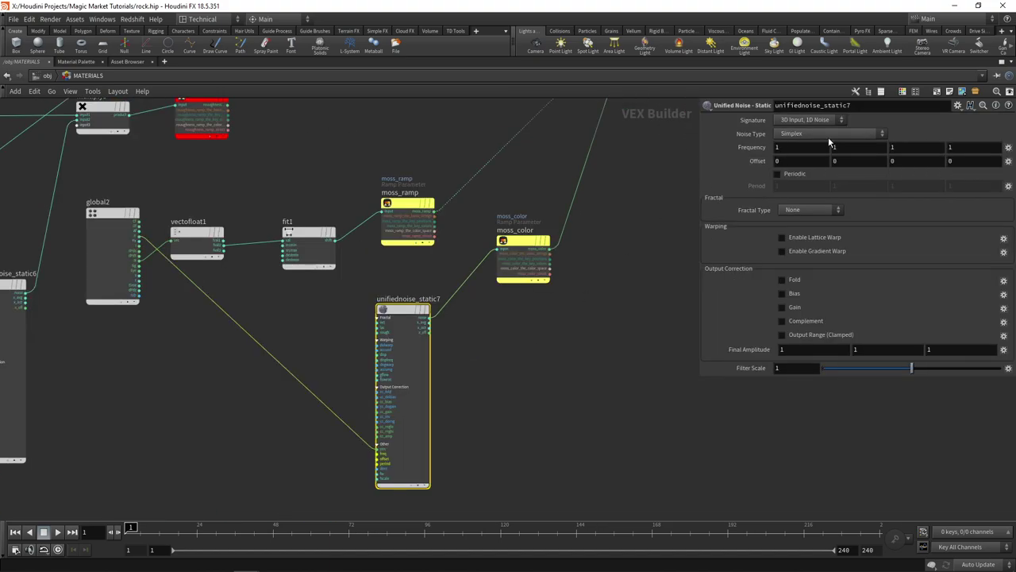
left_click(828, 137)
left_click(829, 139)
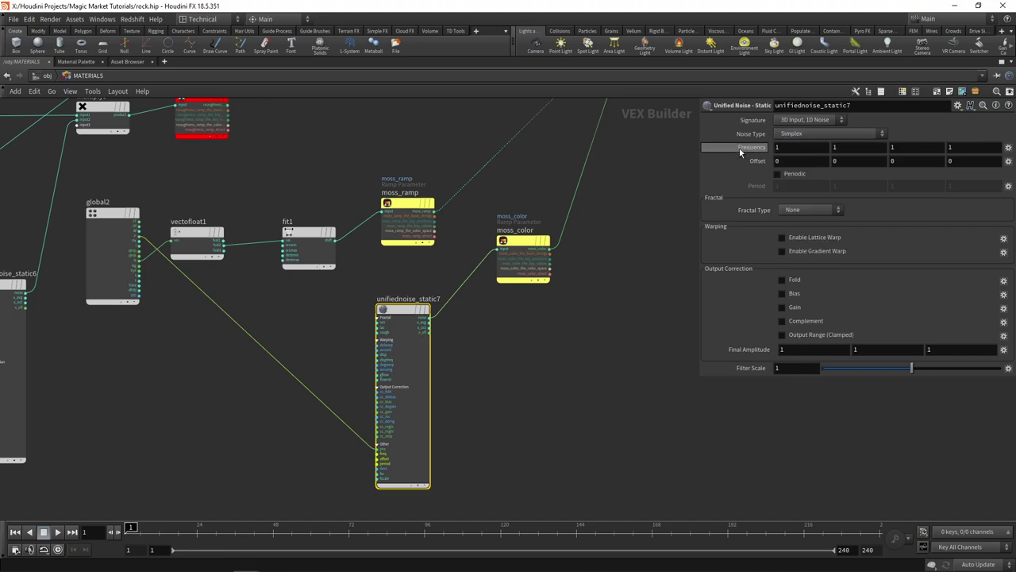
middle_click_drag(736, 149, 763, 162)
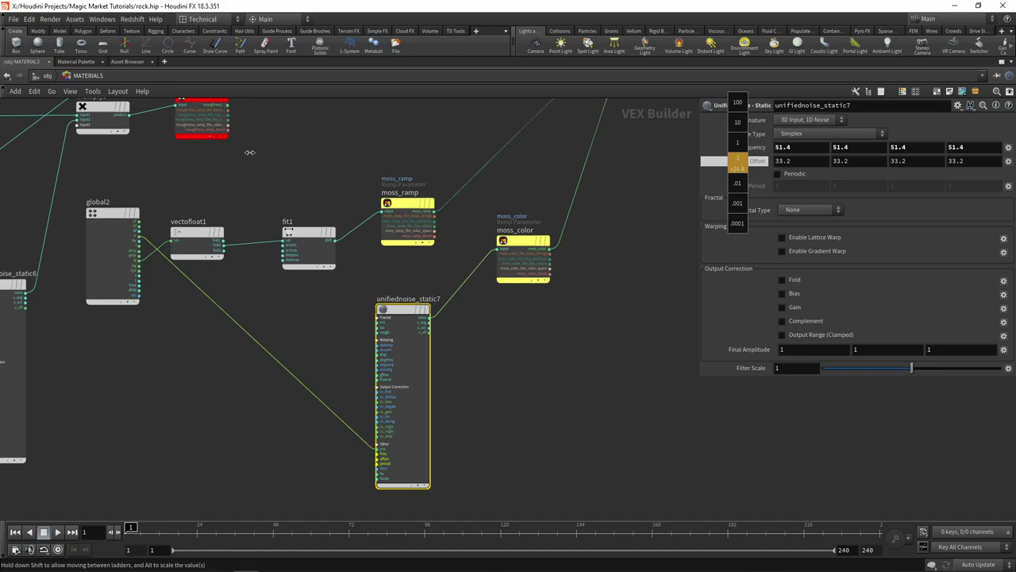
middle_click_drag(250, 153, 261, 152)
scroll(439, 355, "down", 1)
left_click_drag(431, 371, 436, 352)
scroll(442, 352, "up", 2)
middle_click_drag(476, 305, 447, 263)
left_click(446, 263)
scroll(445, 262, "down", 1)
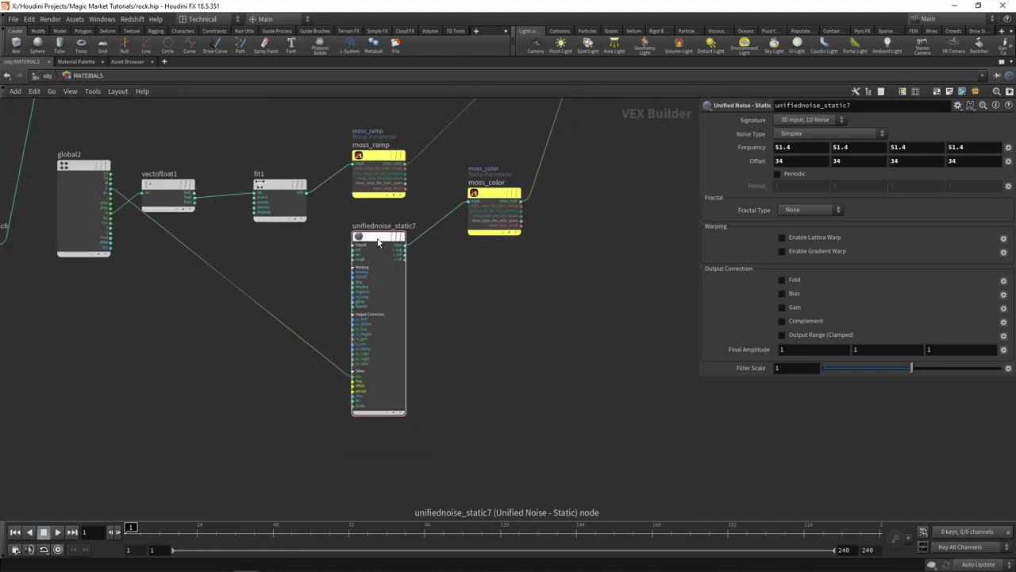
Duplicate unifiednoise_static7 and set the copy to Worley/Cellular F1 noise, Standard (fBm) fractal, frequency 8.9 and offset 49.4.
left_click_drag(379, 243, 475, 339, "alt")
middle_click_drag(533, 342, 511, 329)
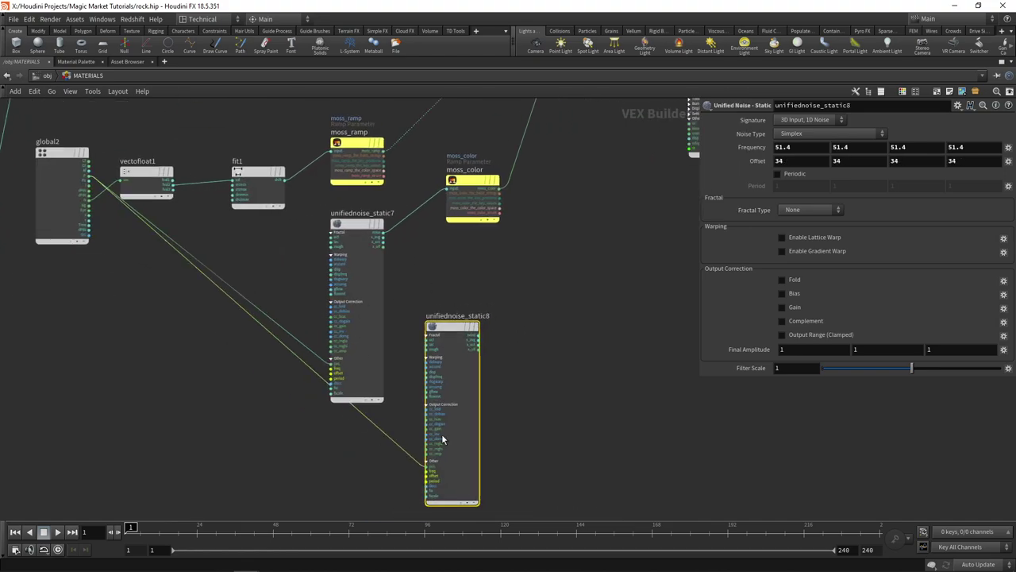
left_click(818, 133)
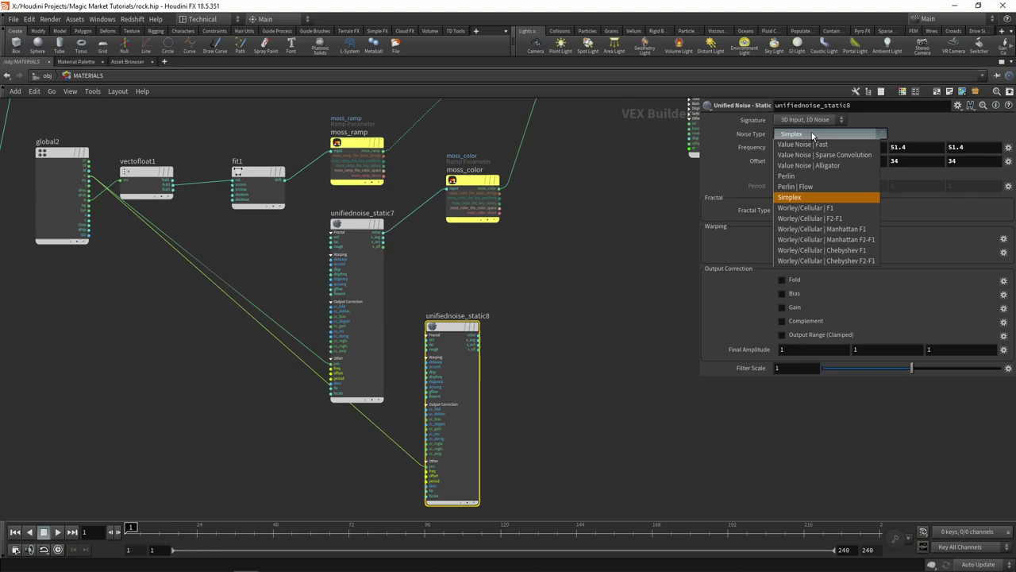
left_click(803, 208)
left_click(803, 211)
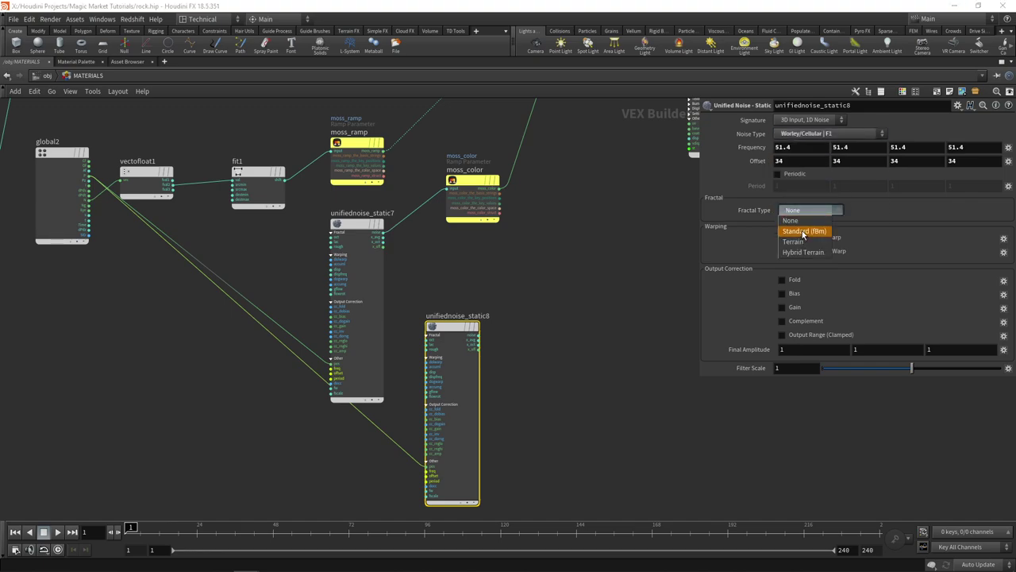
left_click(802, 231)
middle_click_drag(755, 147, 107, 138)
Add a Multiply node that combines both moss noises and feed its product into moss_color.
key("Tab")
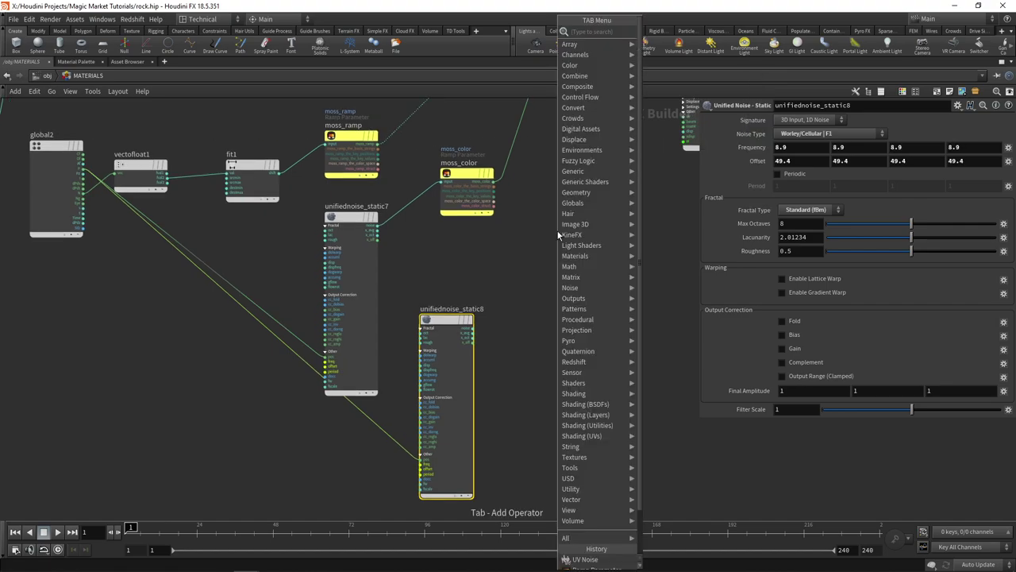
type("mul")
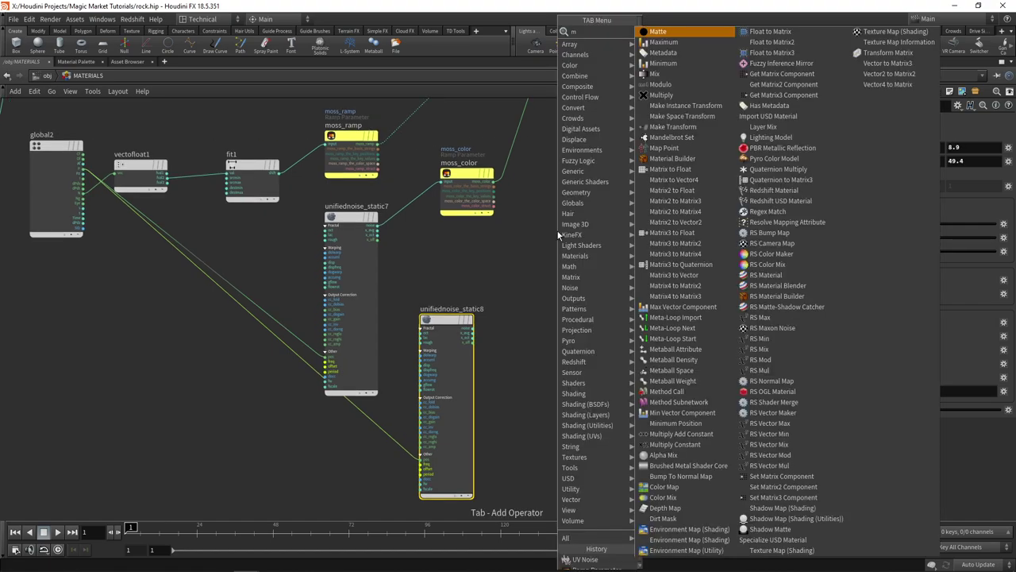
key("Return")
left_click(557, 229)
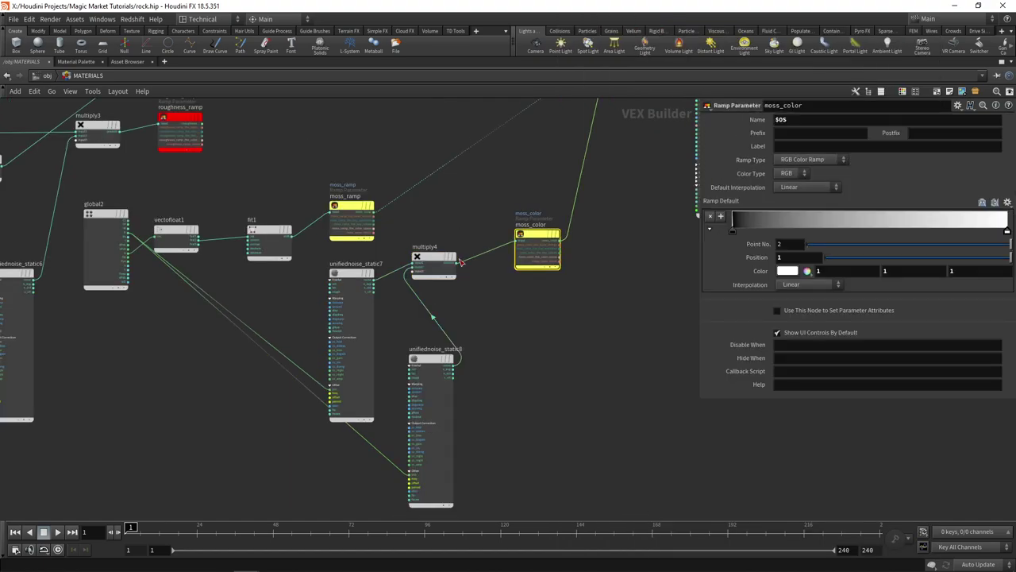
Set the first key of the moss_color ramp to tan brown, about 0.5, 0.303, 0.106.
double_click(733, 231)
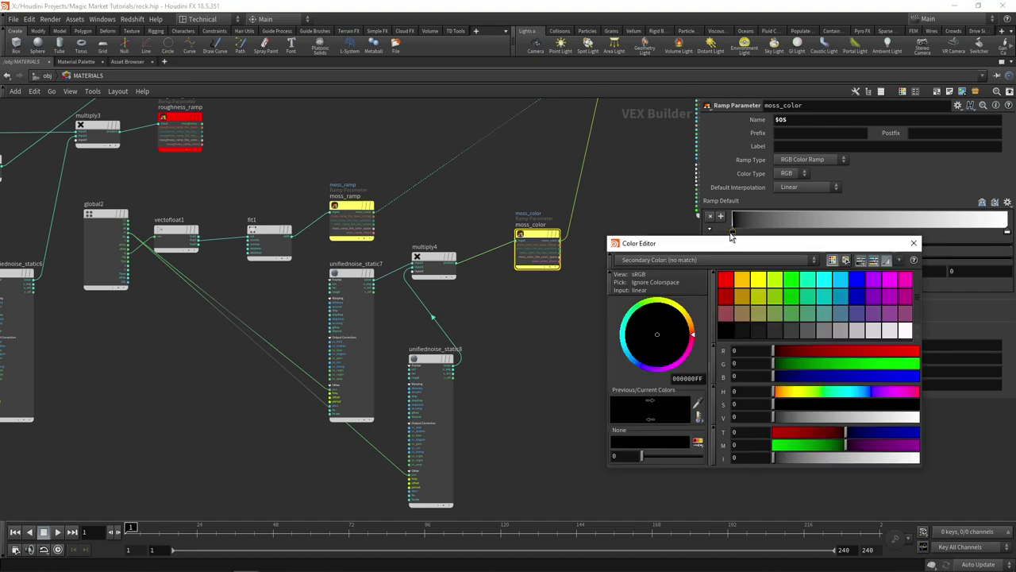
left_click_drag(791, 416, 888, 408)
left_click(742, 295)
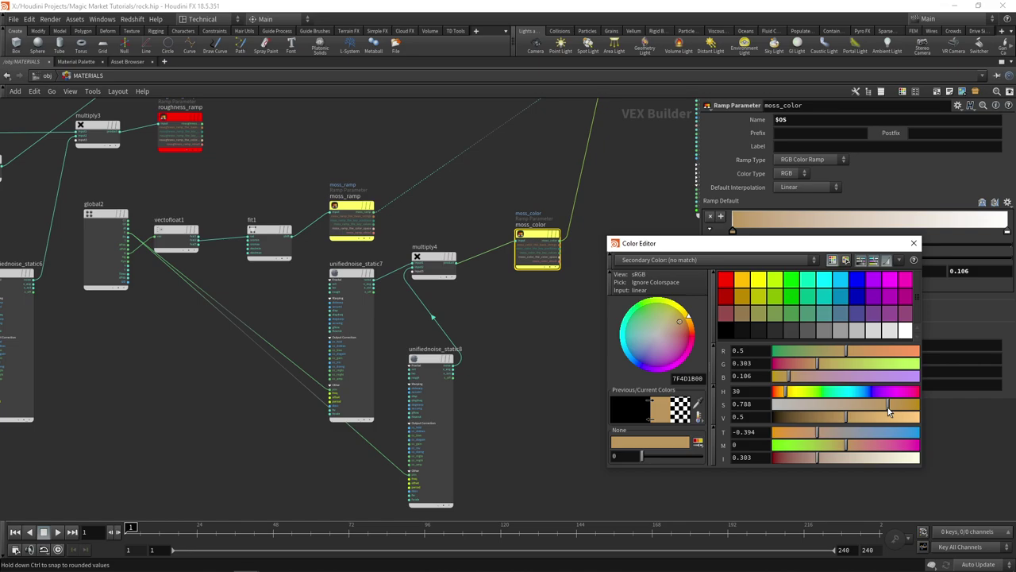
left_click(913, 243)
Complete the moss_color ramp with a dark muted green key, a mid-green key and a deep green end key.
left_click_drag(816, 416, 786, 414)
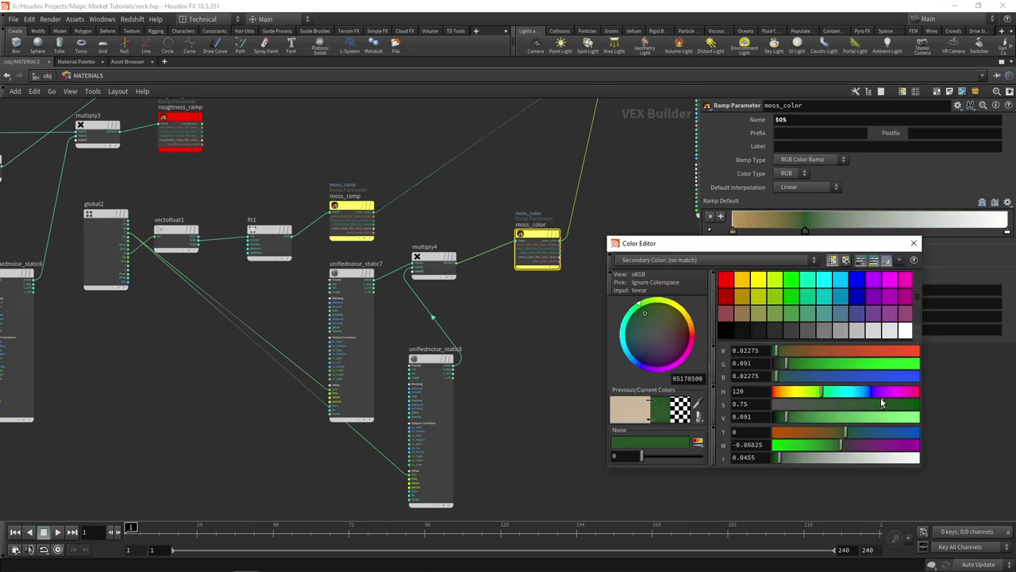
left_click_drag(882, 401, 847, 400)
left_click(914, 243)
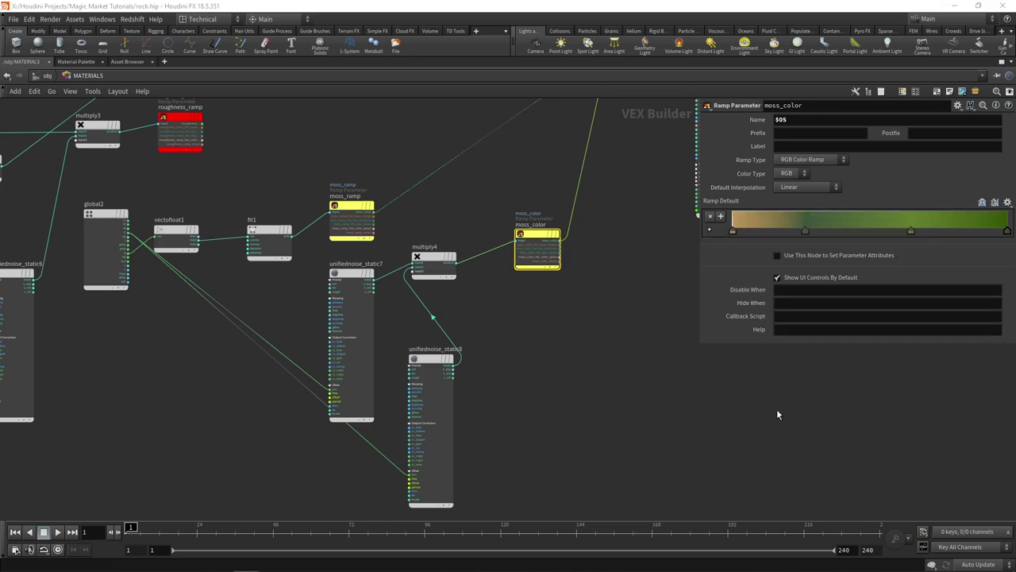
scroll(580, 322, "down", 3)
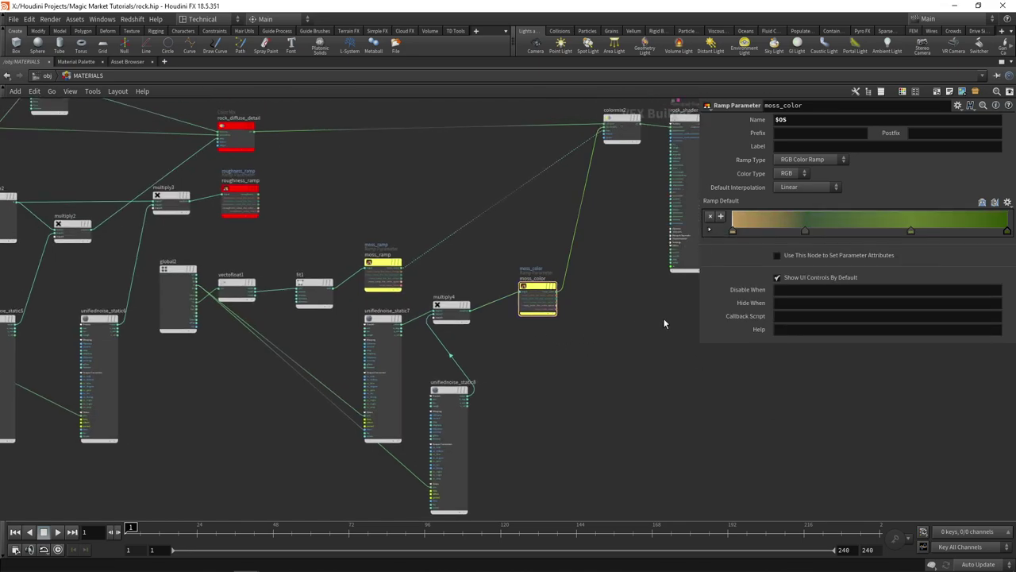
Move the moss_color ramp's three green keys close to its tan start key so deep green fills most of the ramp.
scroll(569, 349, "down", 3)
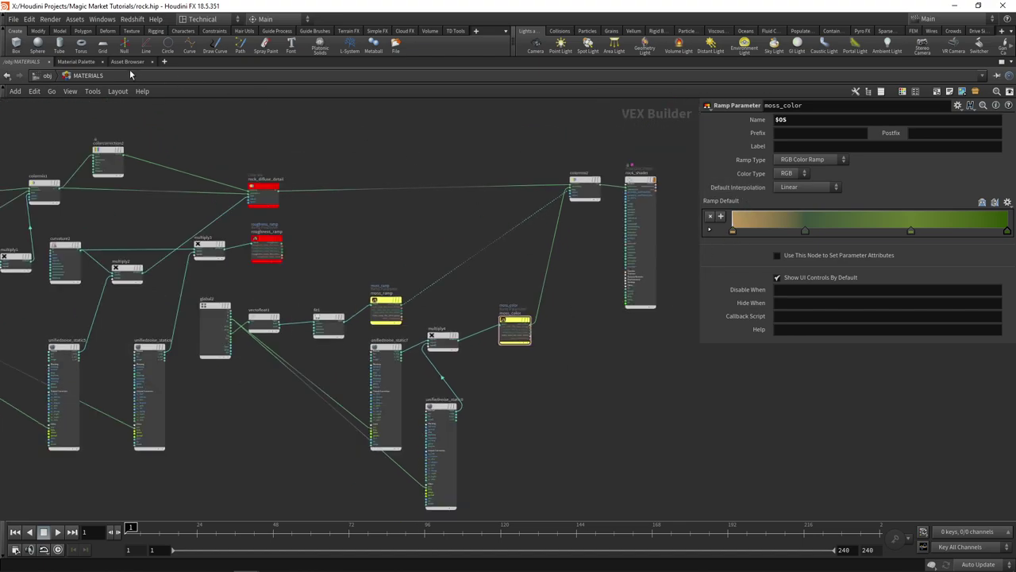
key("ctrl+b")
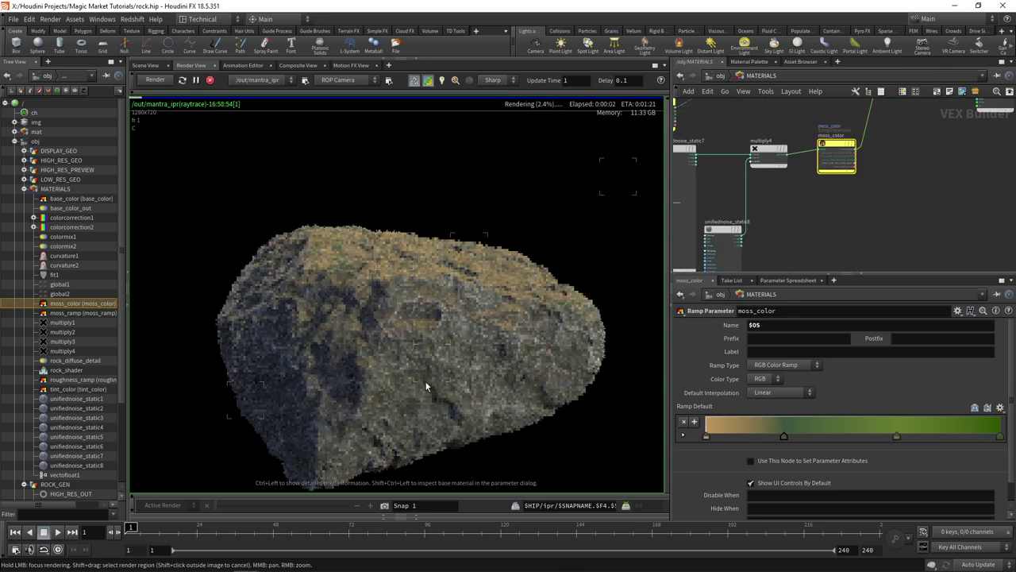
scroll(437, 292, "up", 2)
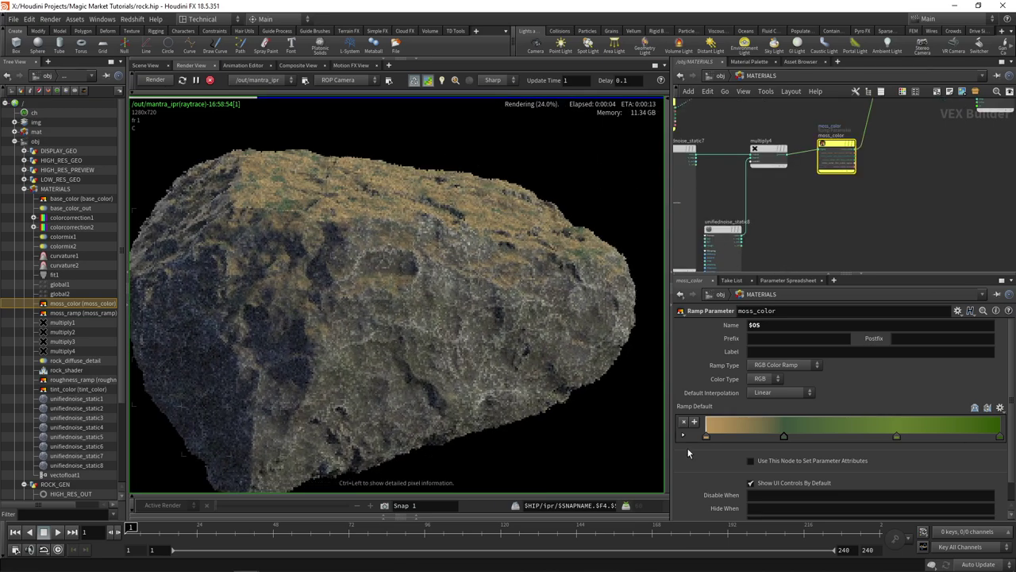
scroll(813, 233, "down", 2)
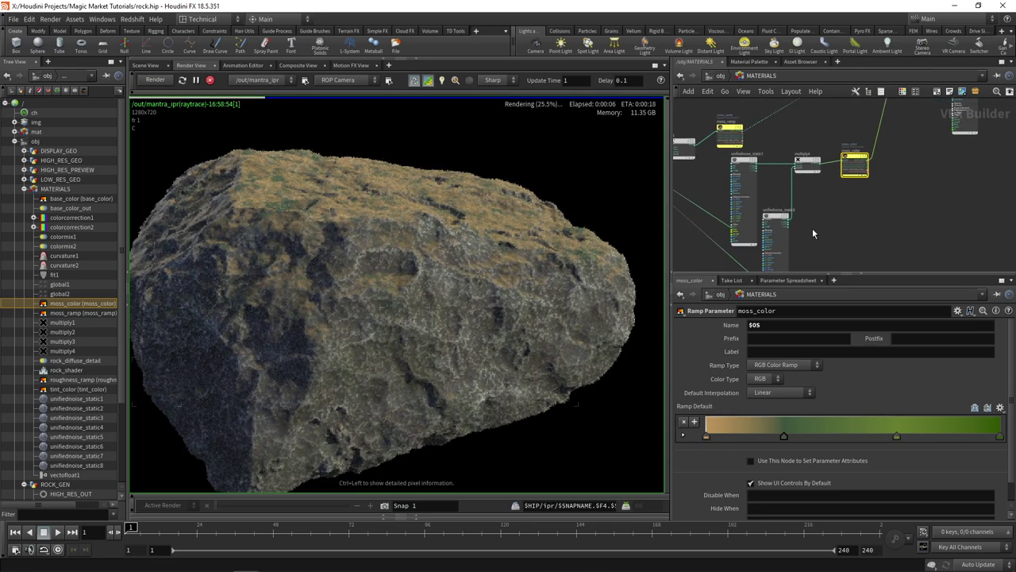
scroll(822, 228, "up", 2)
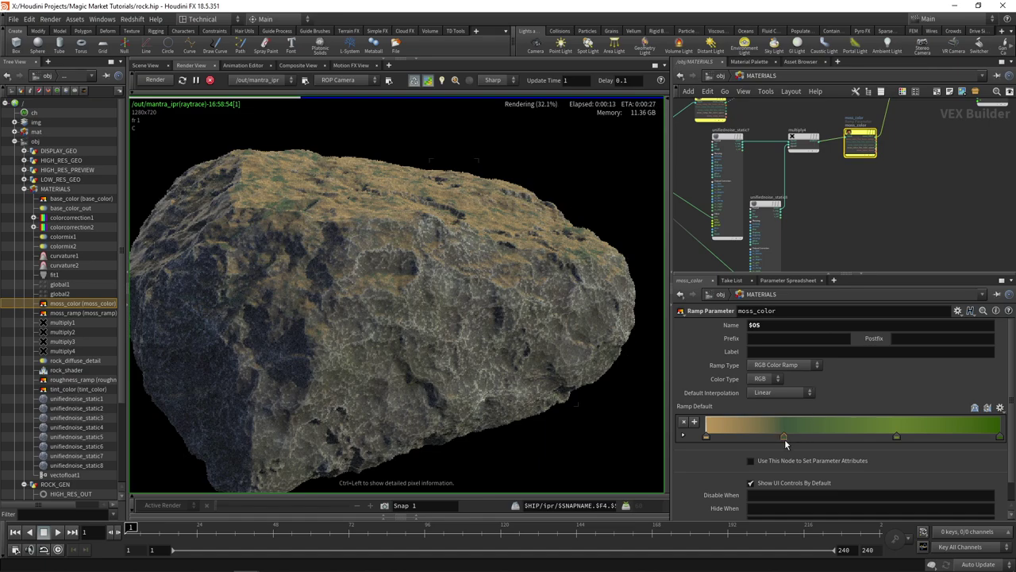
left_click_drag(784, 439, 720, 436)
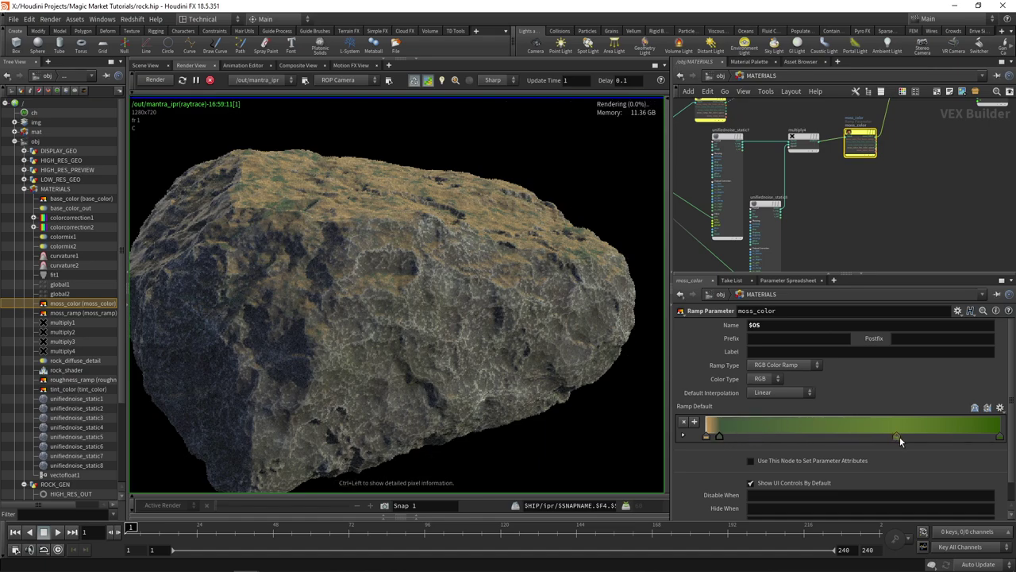
left_click_drag(897, 437, 740, 436)
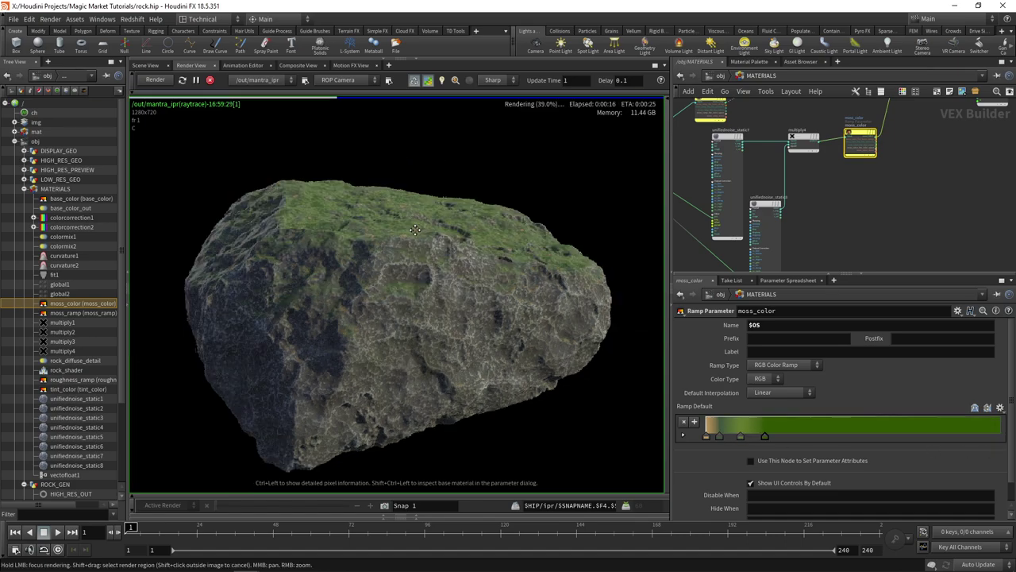
middle_click_drag(415, 230, 417, 235)
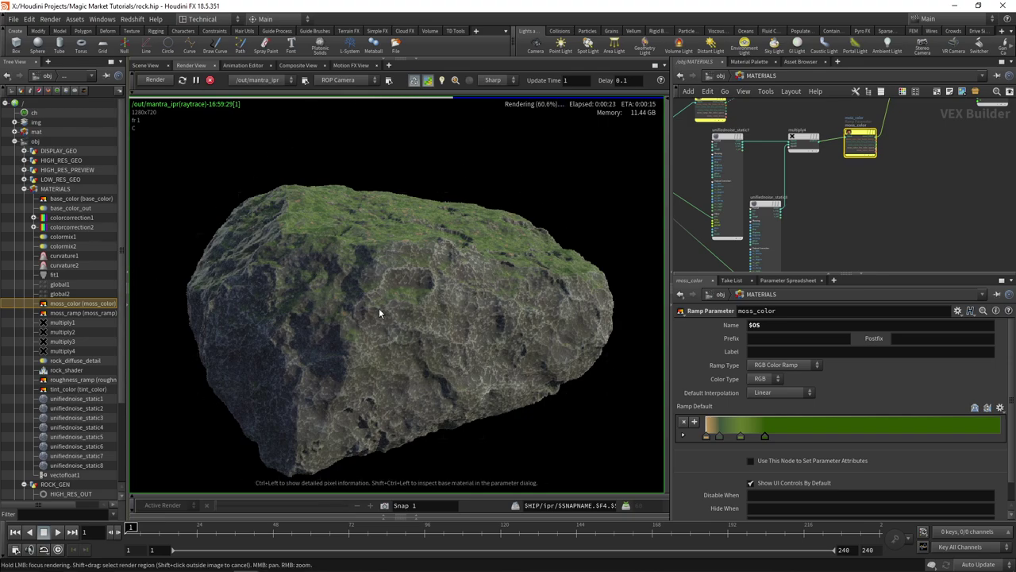
Add a Mix node to the MATERIALS network for the moss displacement.
scroll(844, 196, "down", 2)
middle_click_drag(902, 172, 826, 233)
middle_click_drag(833, 173, 801, 204)
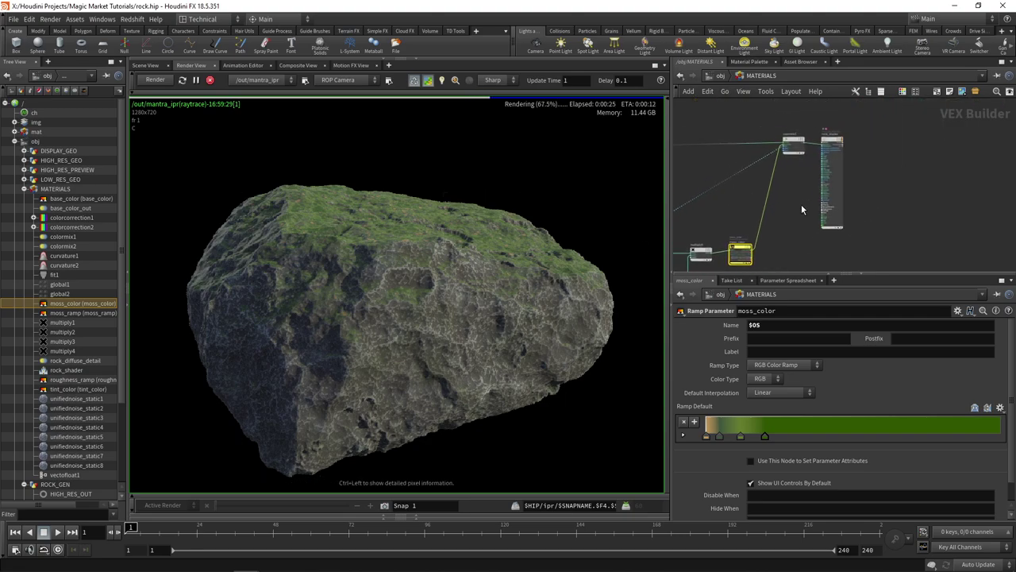
scroll(801, 198, "up", 2)
scroll(882, 123, "up", 1)
left_click_drag(843, 122, 811, 123)
middle_click_drag(836, 199, 811, 148)
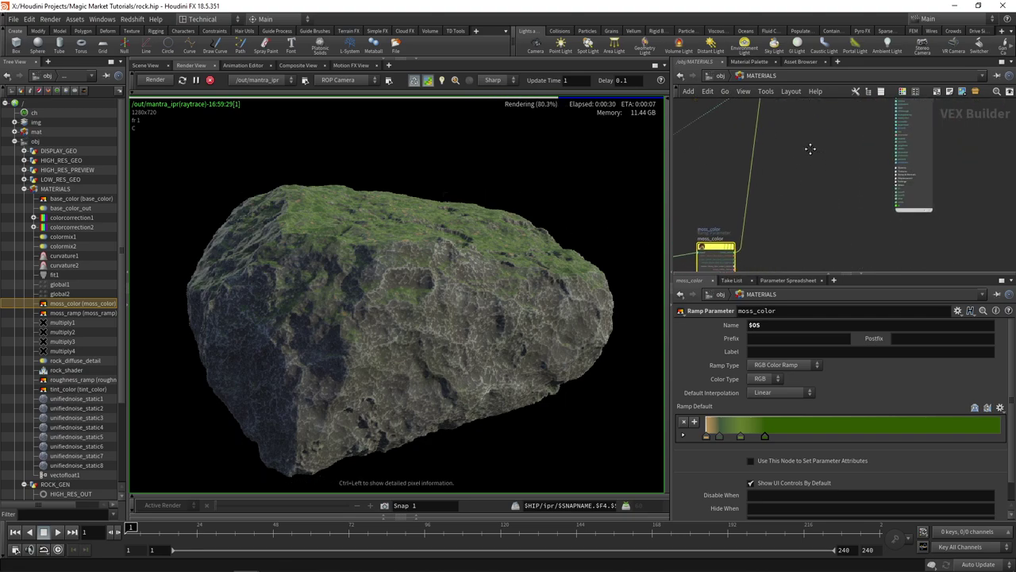
scroll(811, 149, "down", 2)
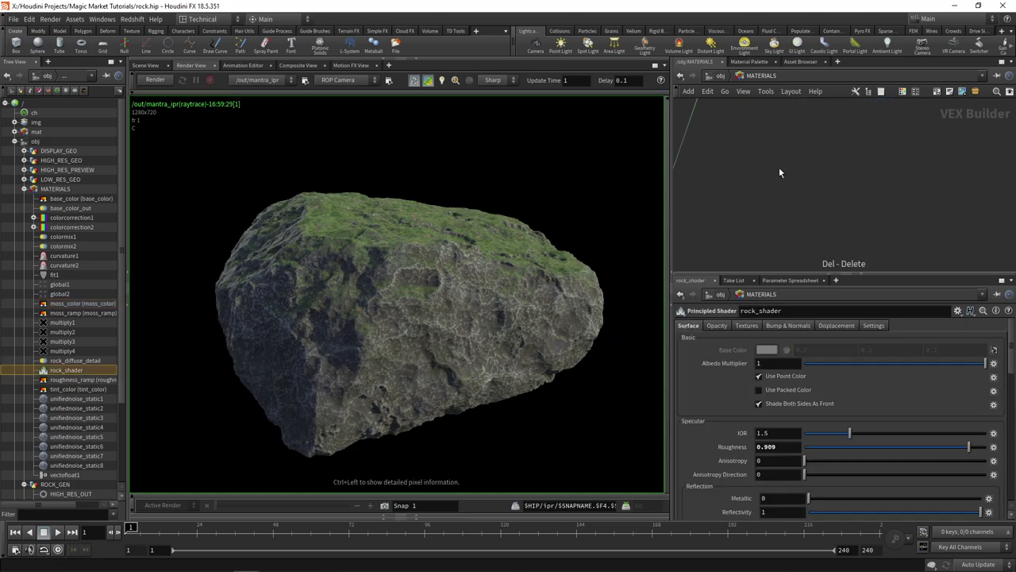
key("Tab")
key("Return")
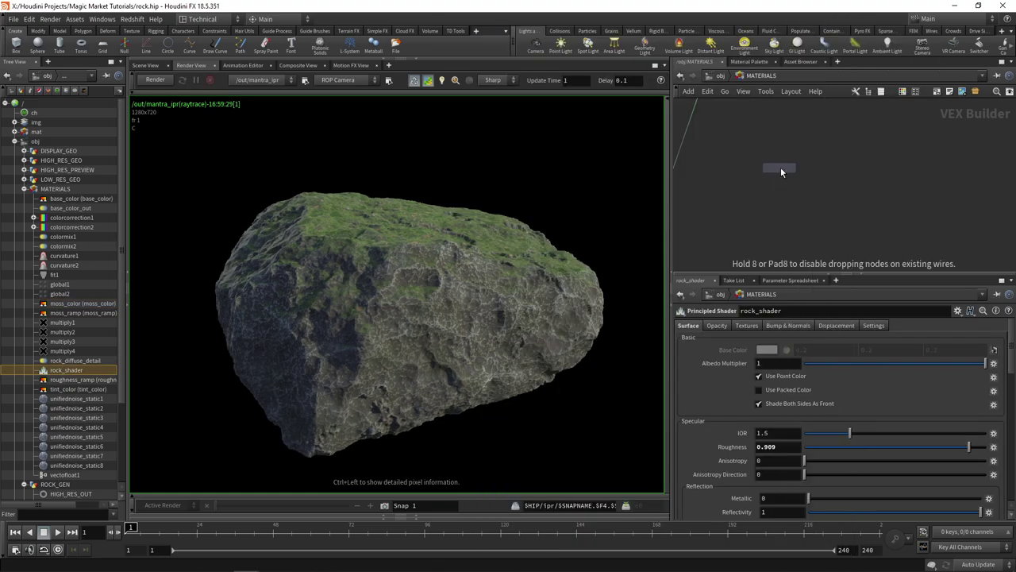
left_click(781, 168)
Connect the moss_ramp output to the bias input of mix1.
middle_click_drag(782, 168, 992, 161)
left_click(728, 190)
middle_click_drag(762, 170, 795, 156)
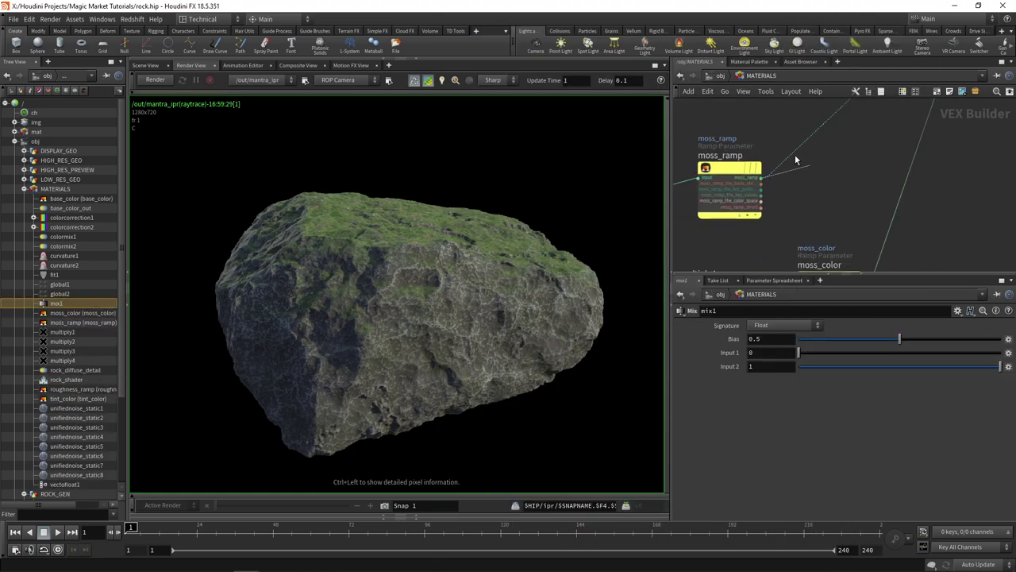
middle_click_drag(926, 179, 837, 183)
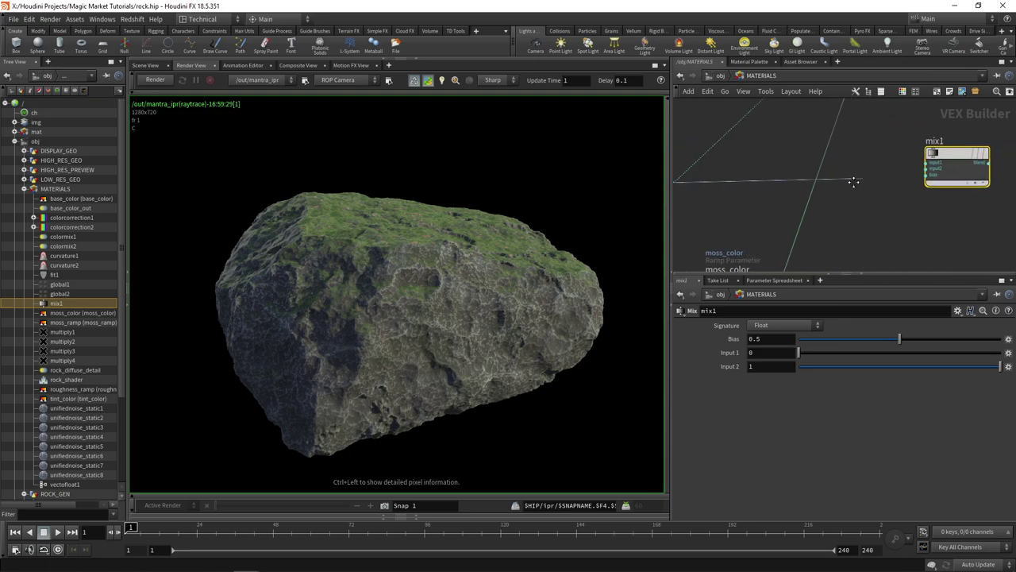
middle_click_drag(857, 183, 769, 199)
left_click(841, 197)
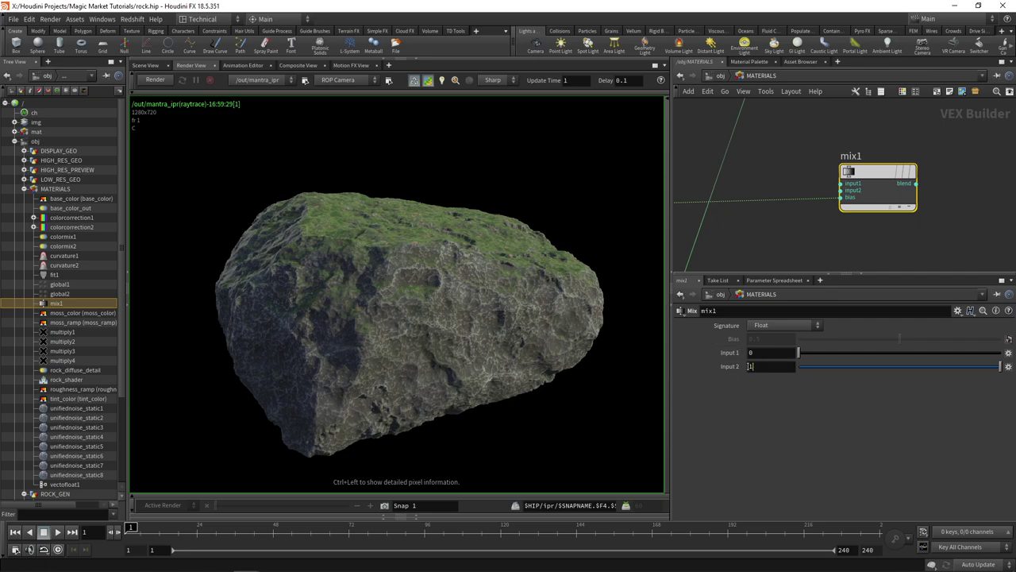
Set Input 2 of mix1 to 0.01 and connect its blend output to the disp input of rock_shader.
type("0.01")
key("Return")
scroll(944, 208, "down", 2)
middle_click_drag(944, 208, 818, 222)
scroll(794, 230, "down", 2)
left_click(785, 219)
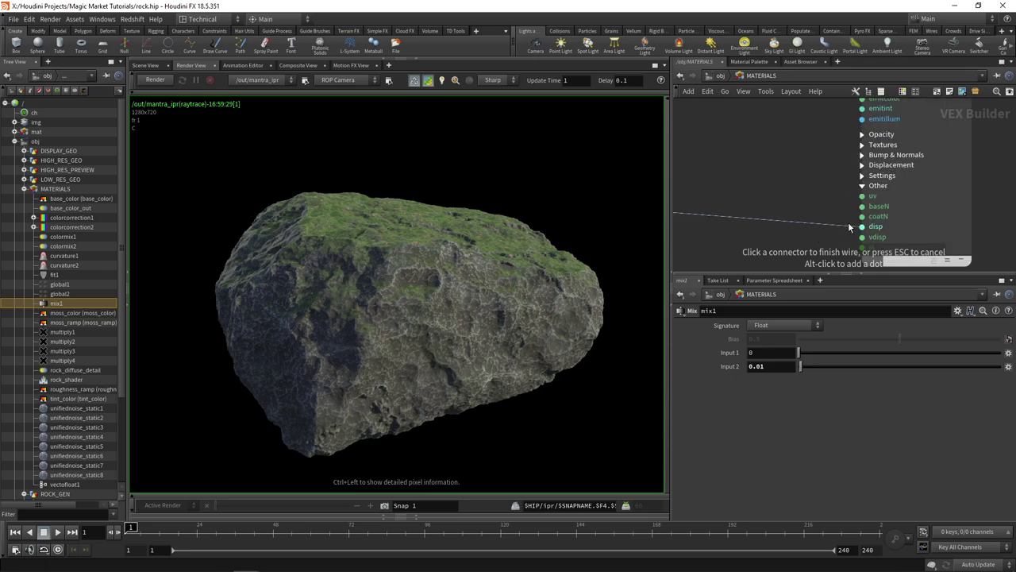
left_click(861, 227)
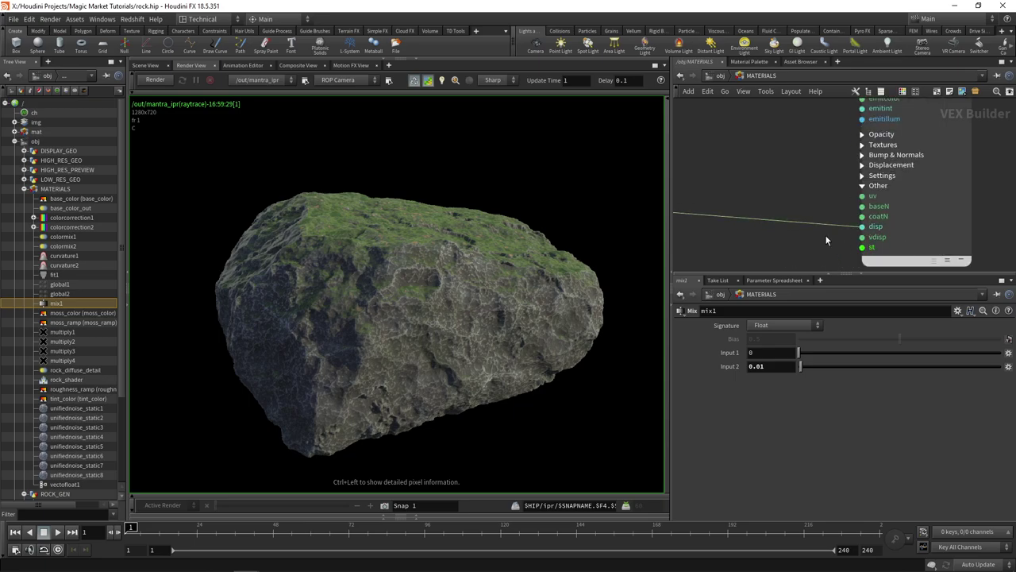
Enable Input Displacement in the displacement settings of rock_shader.
scroll(806, 230, "down", 3)
middle_click_drag(772, 225, 841, 230)
scroll(841, 230, "down", 3)
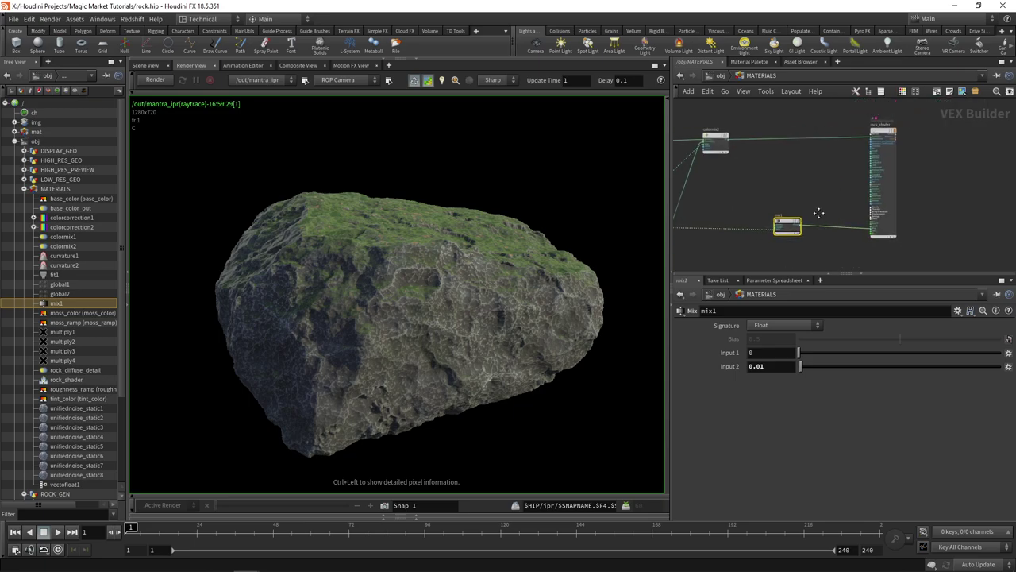
middle_click_drag(889, 143, 863, 146)
scroll(863, 147, "up", 2)
left_click(864, 148)
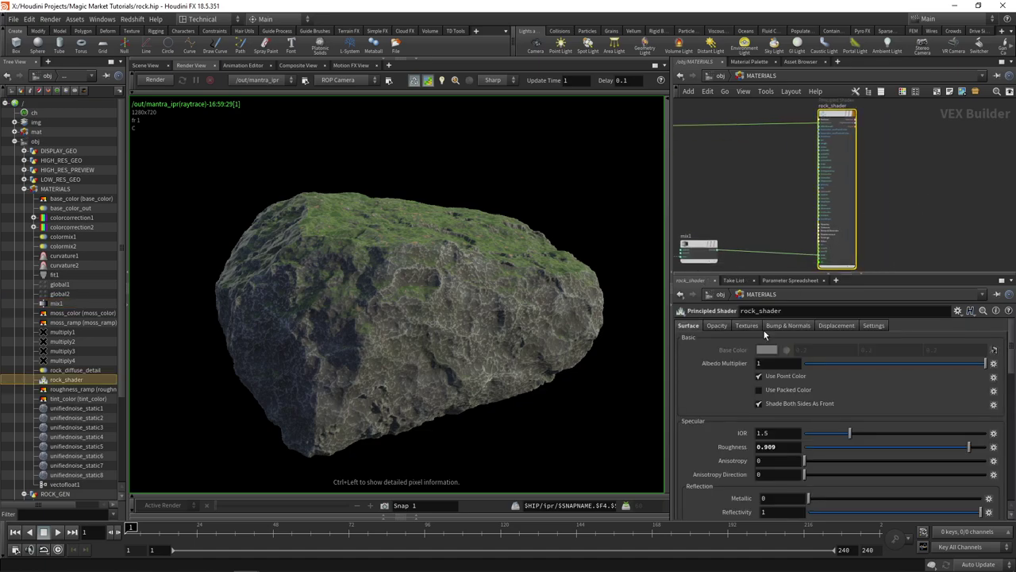
left_click(837, 326)
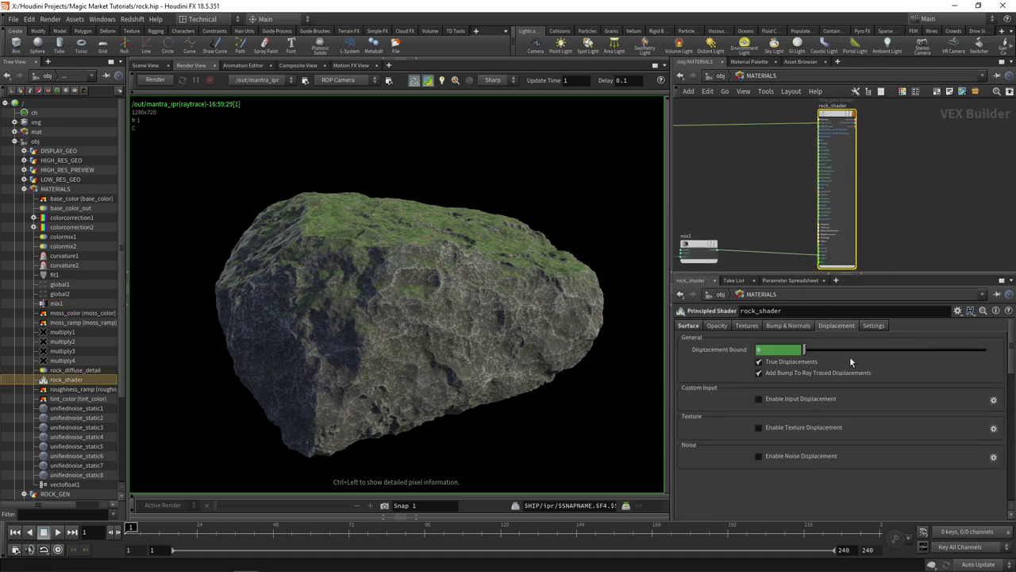
left_click(758, 399)
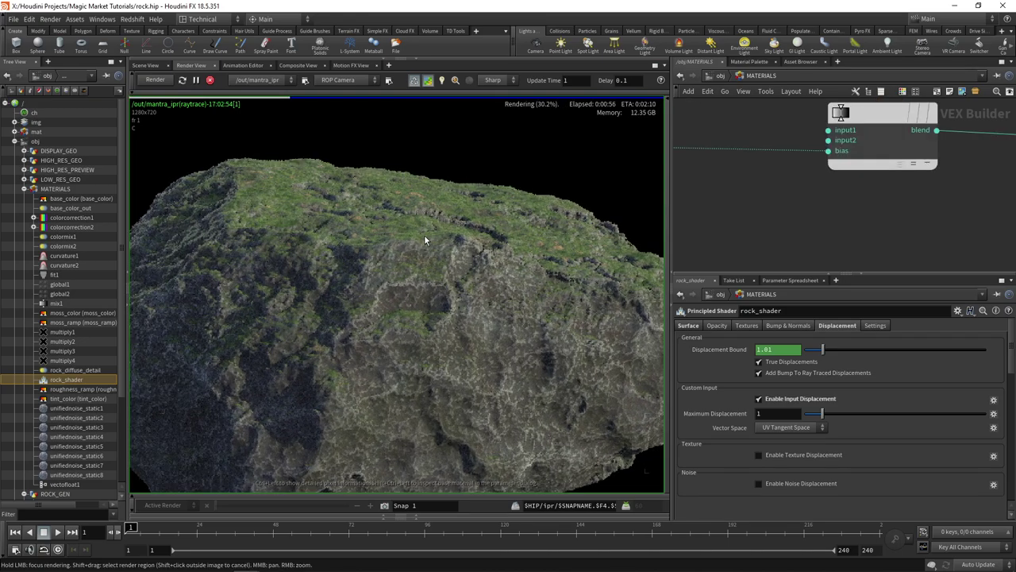
Examine the displaced moss in the Mantra render, both close up and across the whole rock.
middle_click_drag(358, 249, 406, 204)
scroll(356, 226, "up", 3)
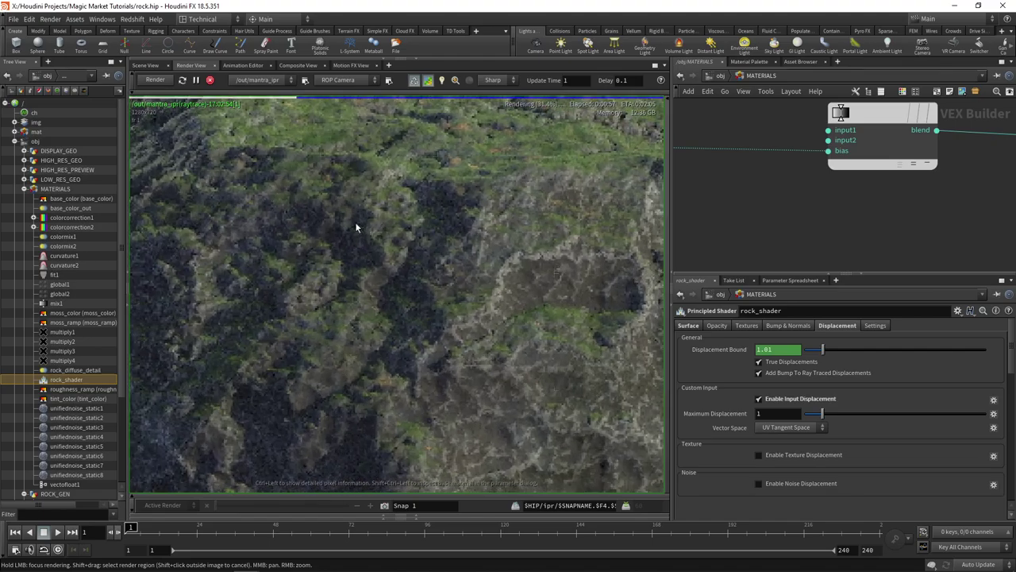
middle_click_drag(357, 226, 317, 250)
scroll(368, 297, "down", 2)
left_click_drag(316, 250, 426, 254, "alt")
scroll(452, 255, "down", 2)
middle_click_drag(473, 251, 452, 263)
scroll(453, 262, "down", 1)
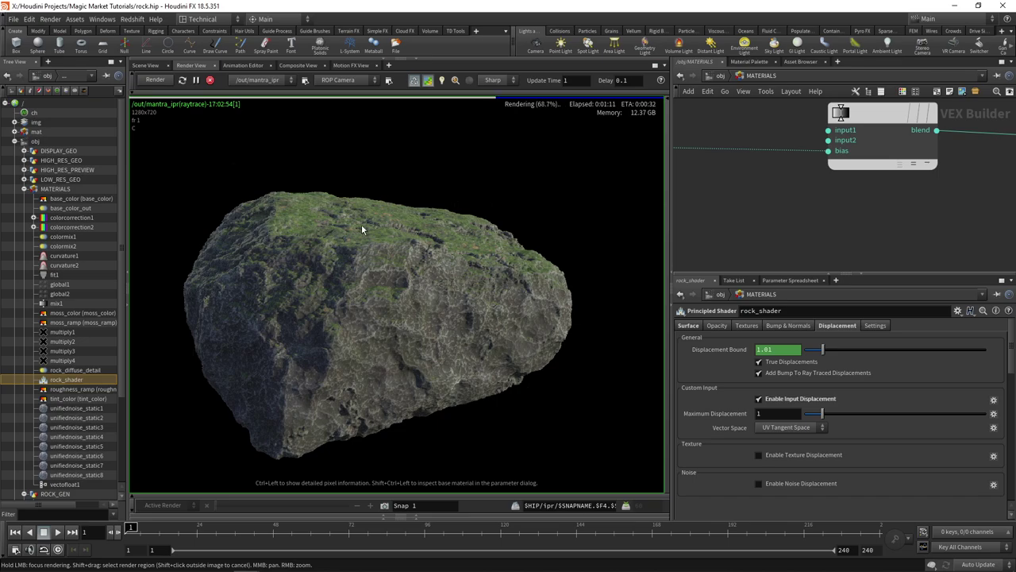
Create a constant node for mix1's Input 2 and place it apart from the Mix node.
key("ctrl+z")
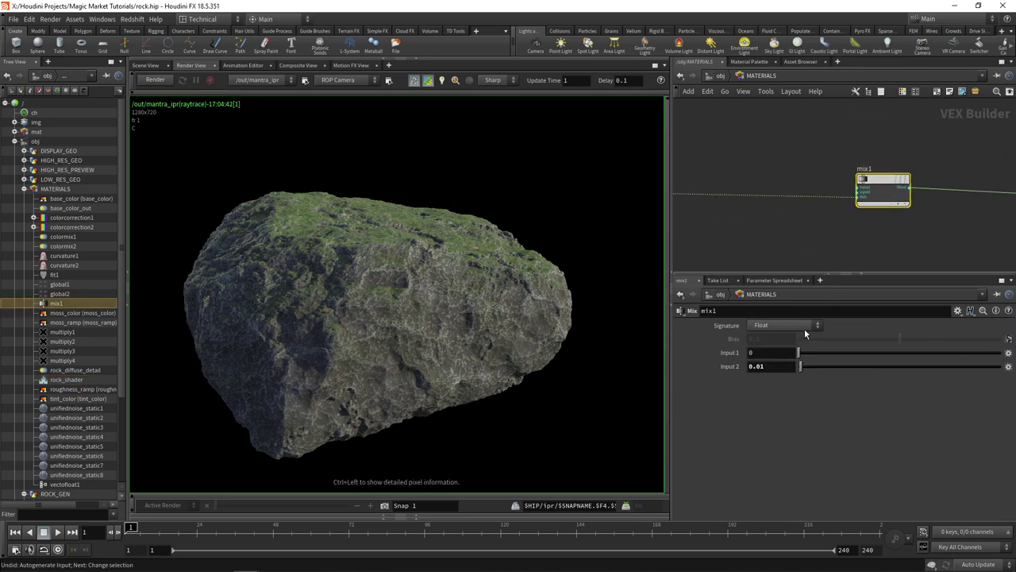
scroll(845, 171, "up", 2)
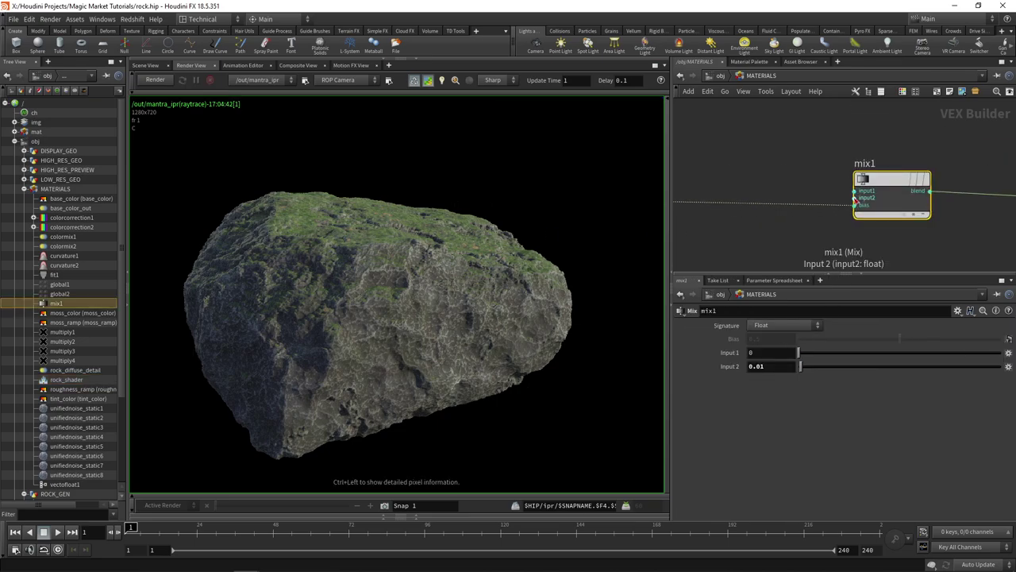
right_click(855, 198)
left_click(873, 225)
scroll(782, 166, "down", 2)
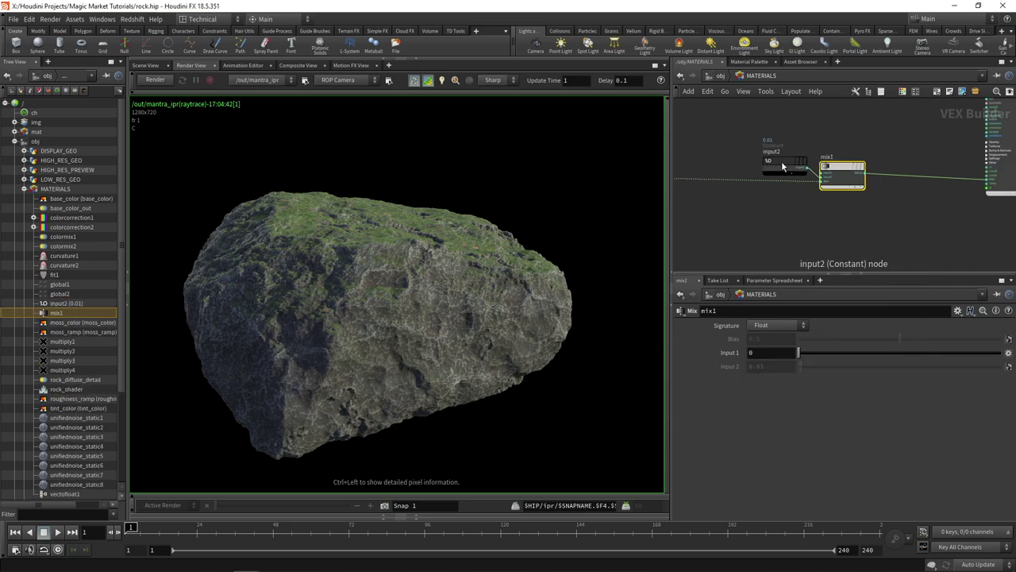
left_click_drag(782, 166, 719, 243)
middle_click_drag(741, 198, 843, 133)
left_click_drag(823, 172, 796, 193)
Add a Multiply node between the input2 constant and mix1.
scroll(825, 204, "down", 1)
scroll(813, 205, "down", 1)
scroll(810, 206, "up", 1)
key("Tab")
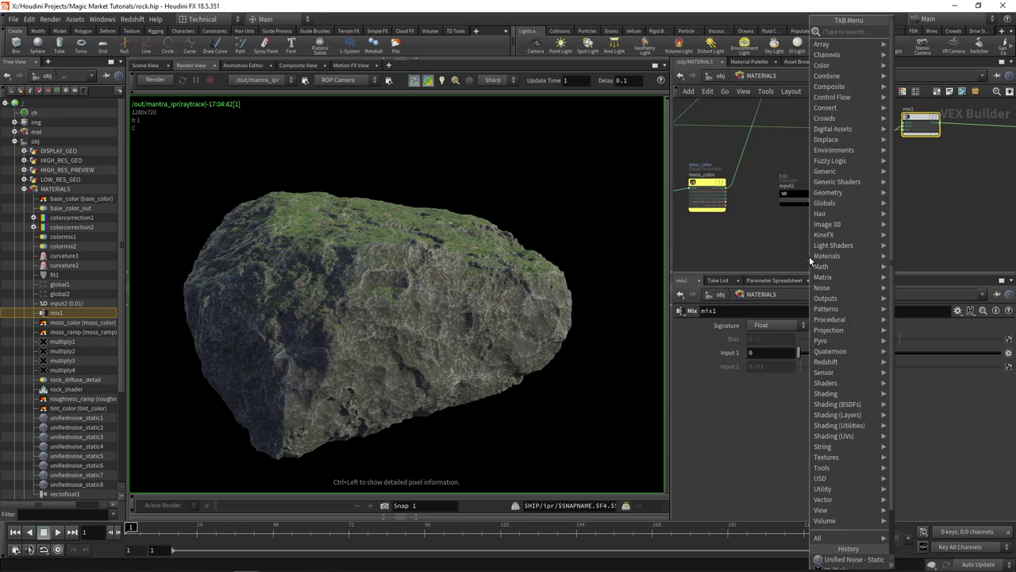
type("multip")
key("Return")
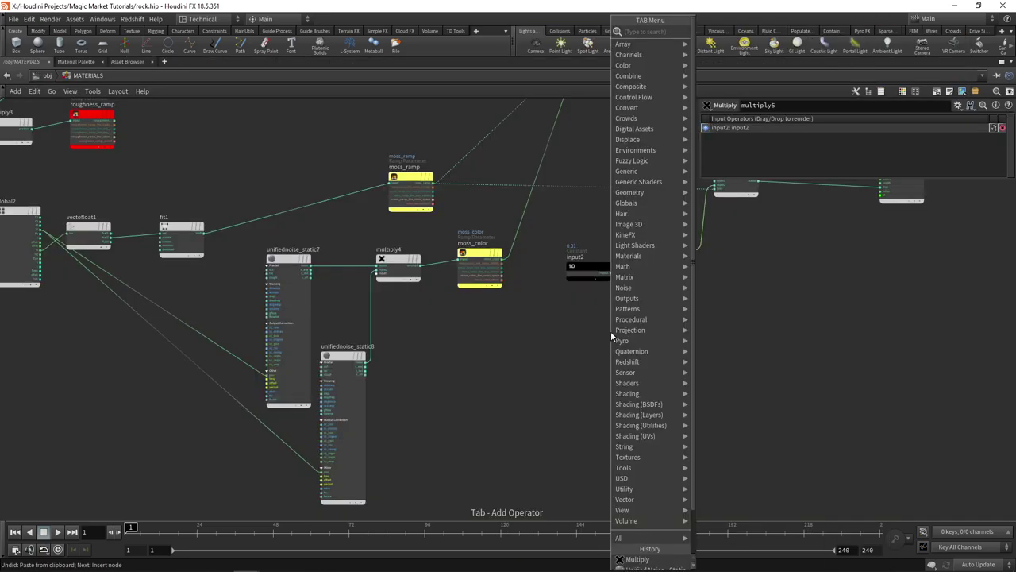
Add a Unified Noise - Static node and connect global2's P output to its pos input.
type("unified")
key("Down")
key("Return")
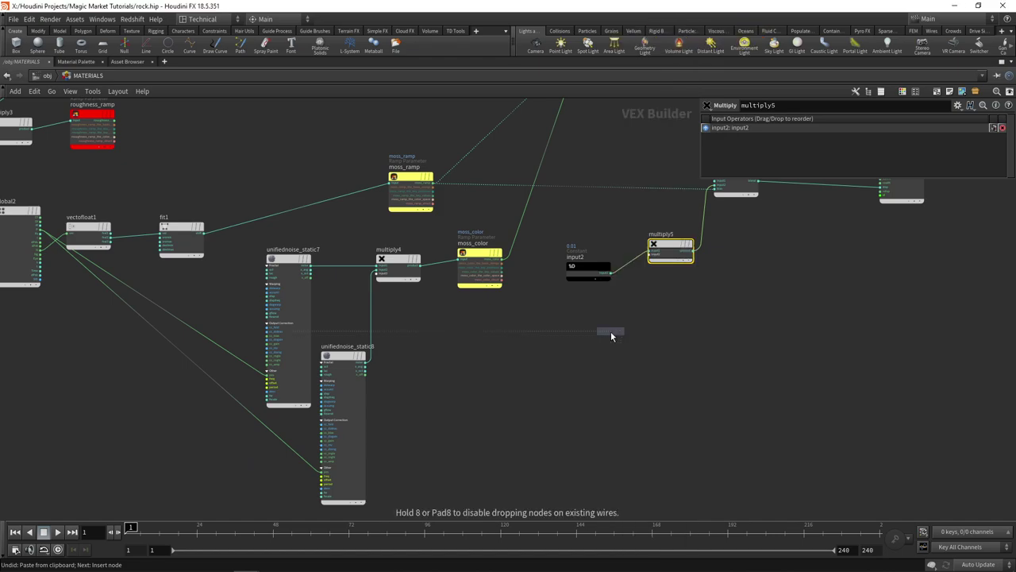
left_click(601, 382)
scroll(601, 382, "down", 2)
middle_click_drag(516, 363, 564, 298)
scroll(192, 225, "up", 4)
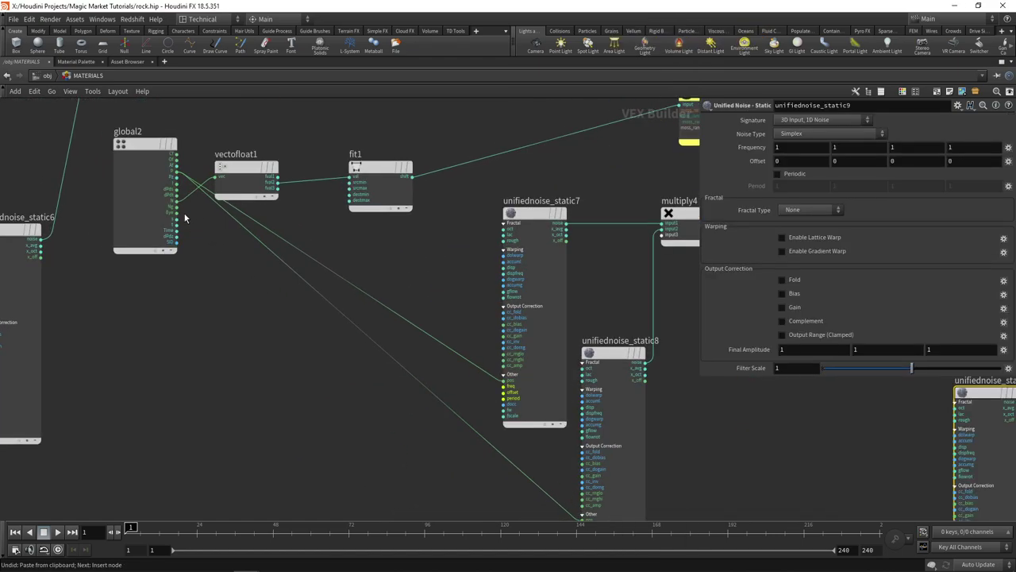
left_click(176, 170)
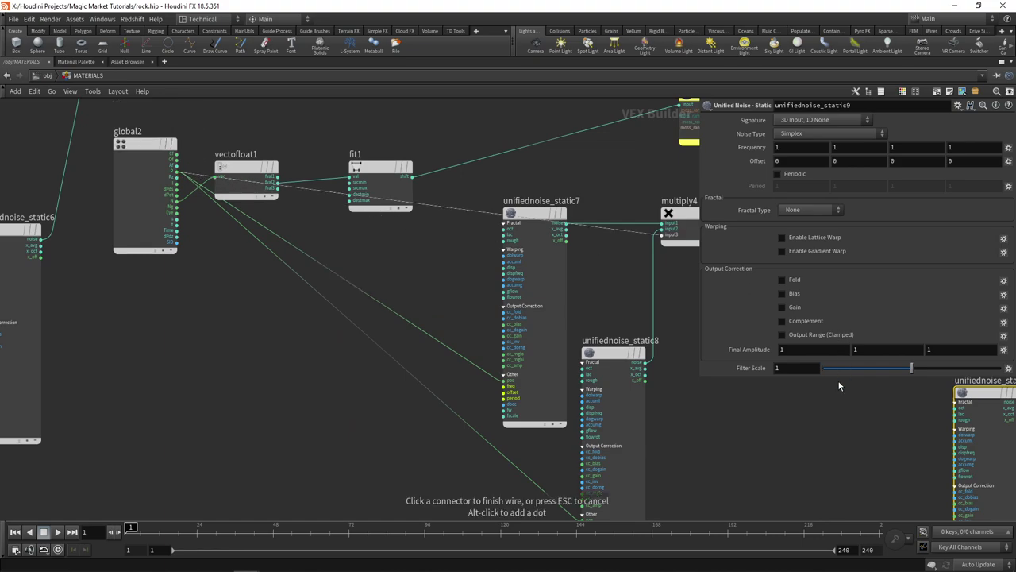
middle_click_drag(861, 473, 526, 265)
left_click_drag(526, 265, 487, 345)
left_click(500, 347)
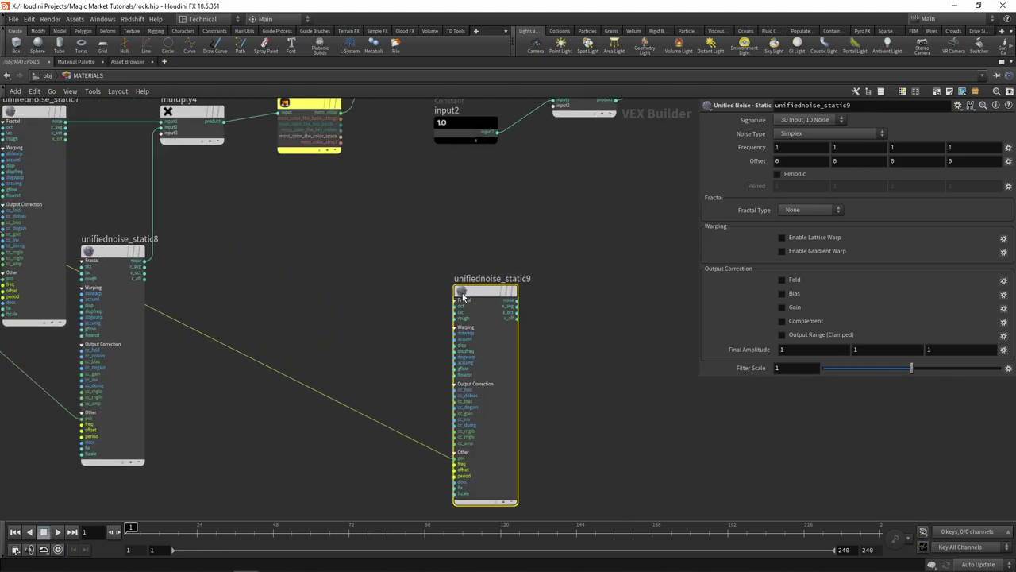
Set the new unifiednoise_static9 node's noise type to Value Noise | Fast and its frequency to 90.2.
middle_click_drag(583, 180, 559, 234)
left_click(825, 121)
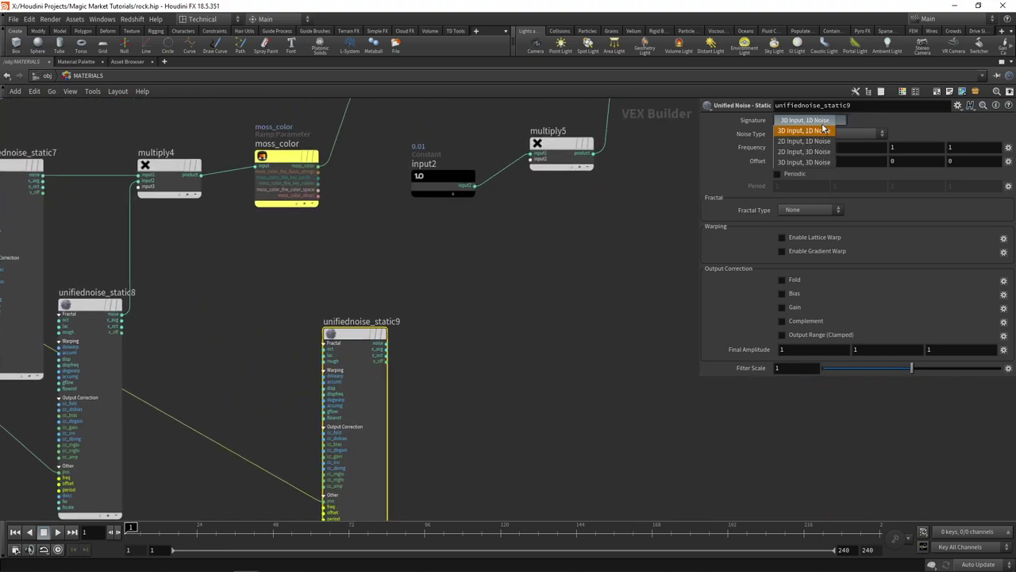
left_click(826, 128)
left_click(818, 133)
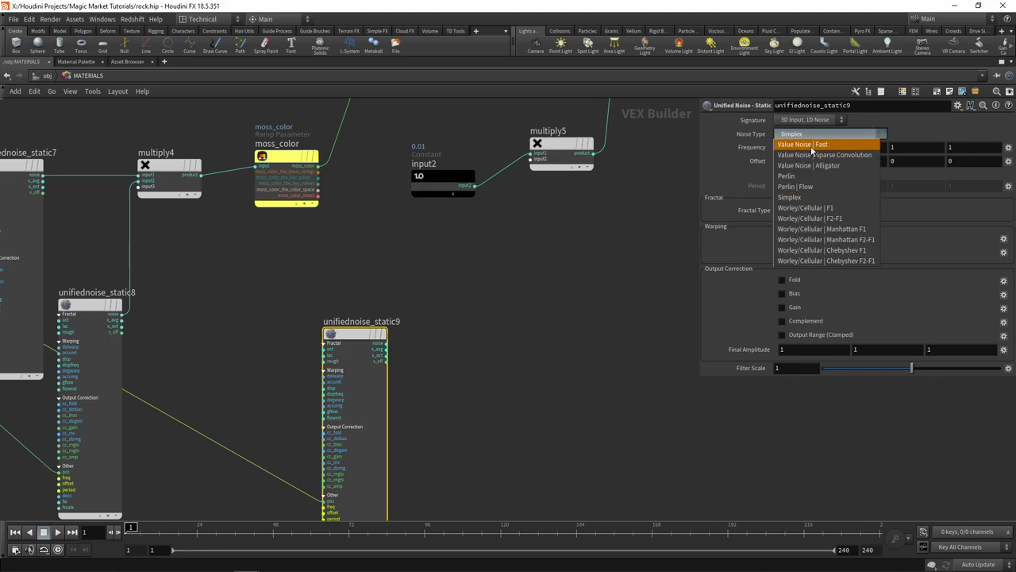
left_click(811, 145)
middle_click_drag(733, 147, 519, 129)
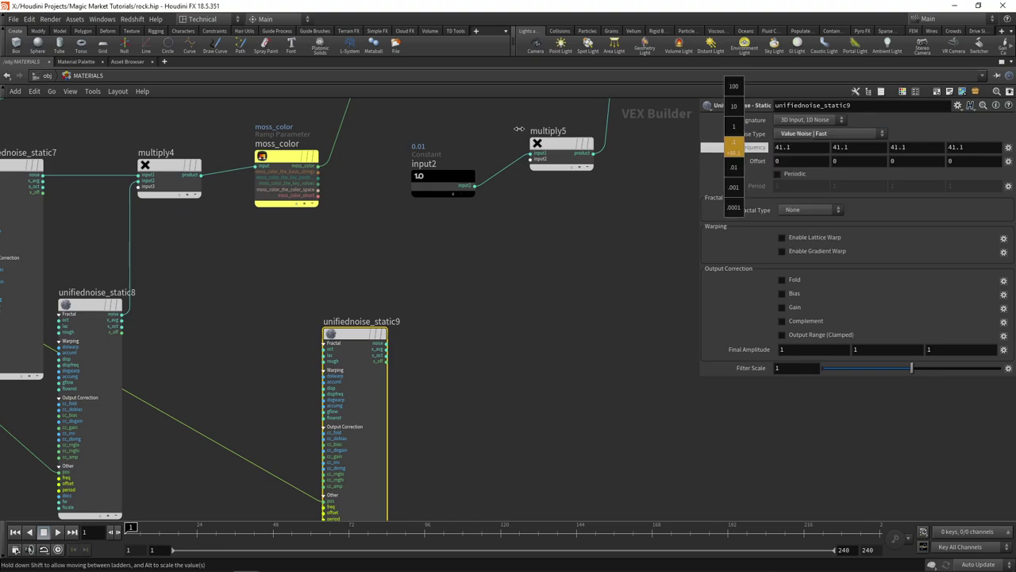
middle_click_drag(826, 147, 548, 229)
middle_click(832, 162)
mouse_move(744, 150)
middle_mouse_down()
mouse_move(872, 149)
mouse_move(748, 152)
middle_mouse_up()
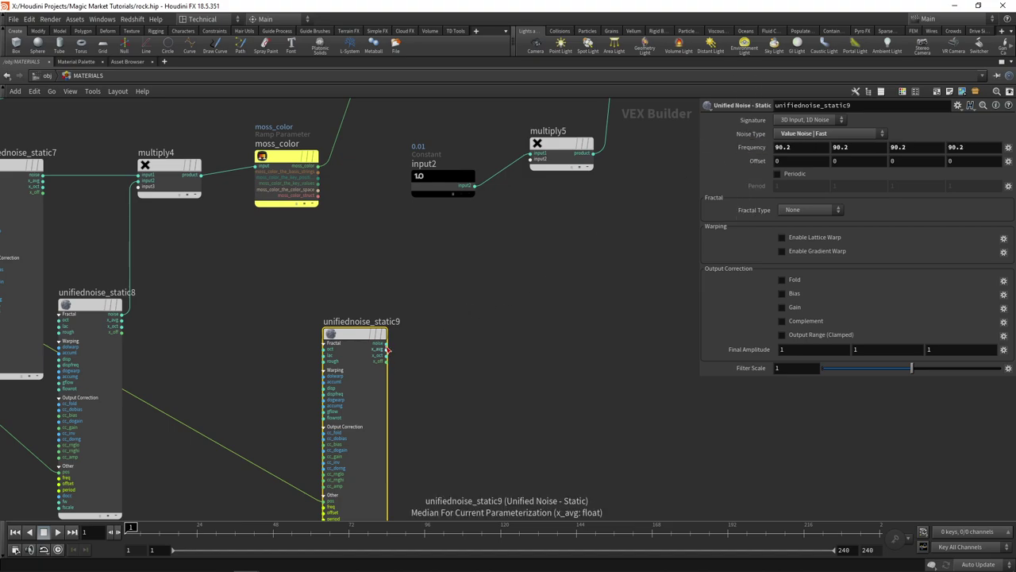
Connect unifiednoise_static9's noise output to the second input of multiply5.
middle_click_drag(518, 182, 479, 254)
scroll(479, 248, "up", 1)
left_click(494, 229)
scroll(506, 294, "down", 2)
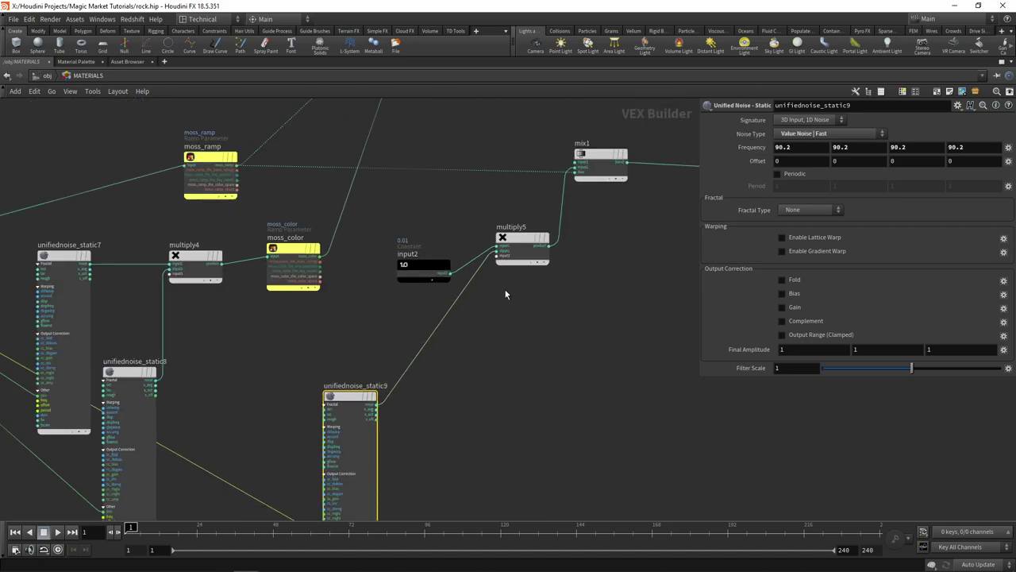
scroll(431, 277, "up", 2)
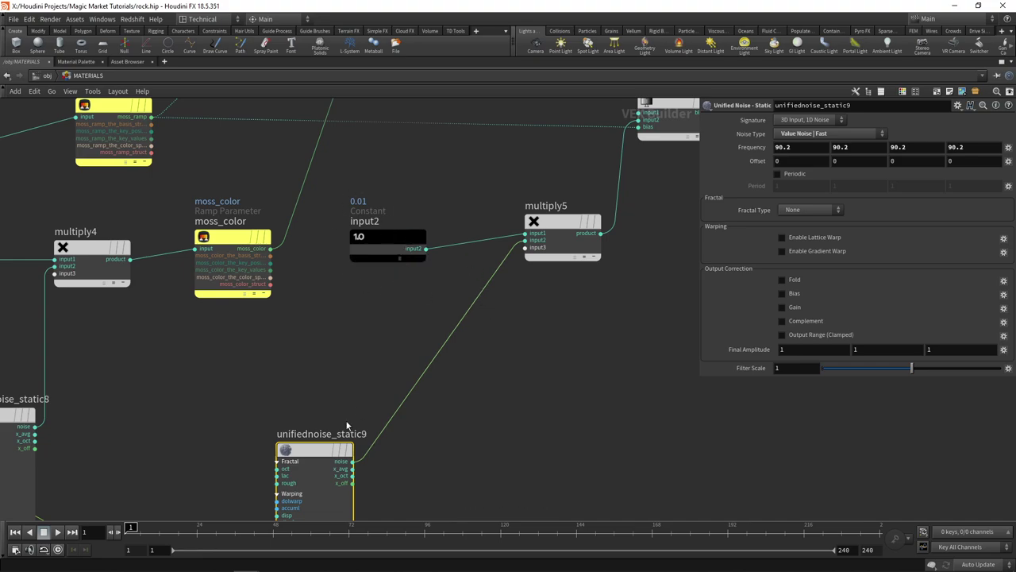
middle_click_drag(397, 355, 359, 347)
scroll(358, 348, "up", 1)
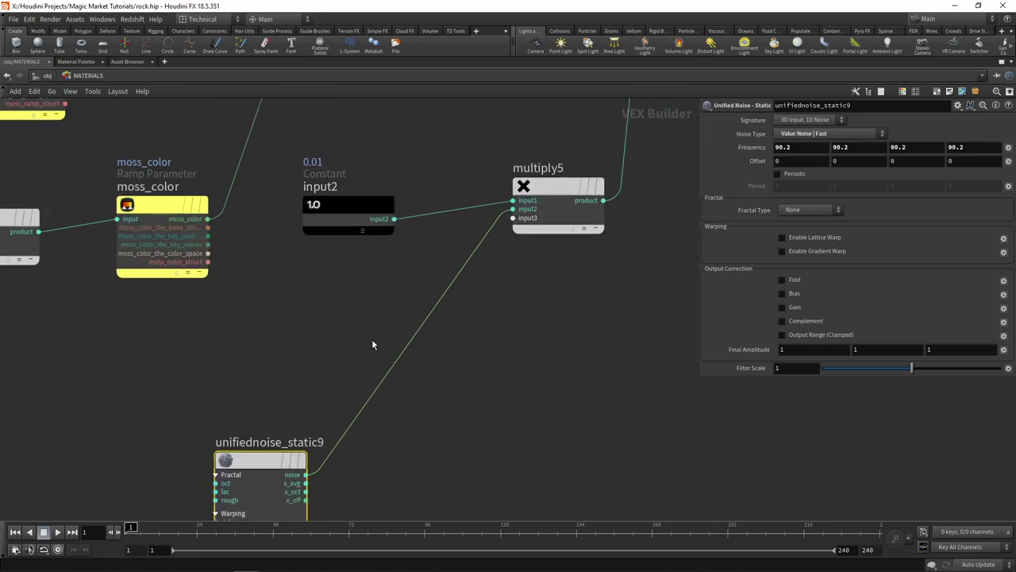
scroll(373, 339, "down", 4)
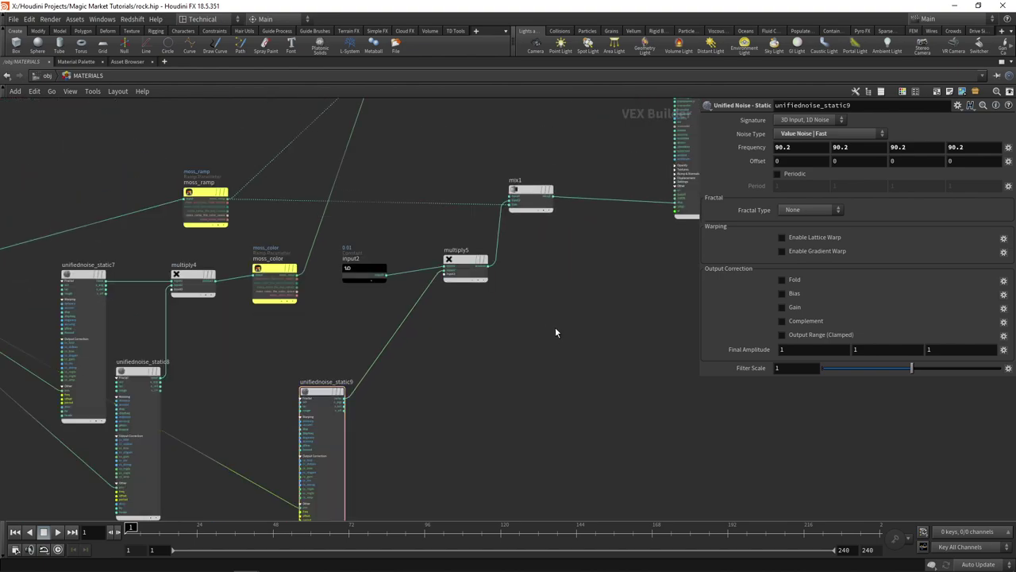
Restore the full pane layout, save the scene and render the rock with the Mantra IPR.
key("ctrl+b")
key("ctrl+s")
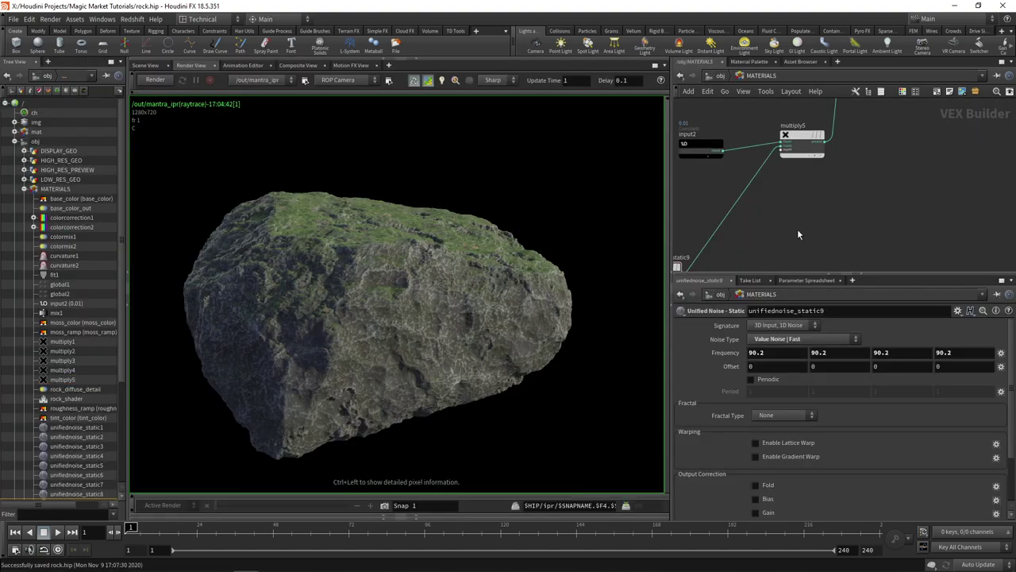
left_click(155, 79)
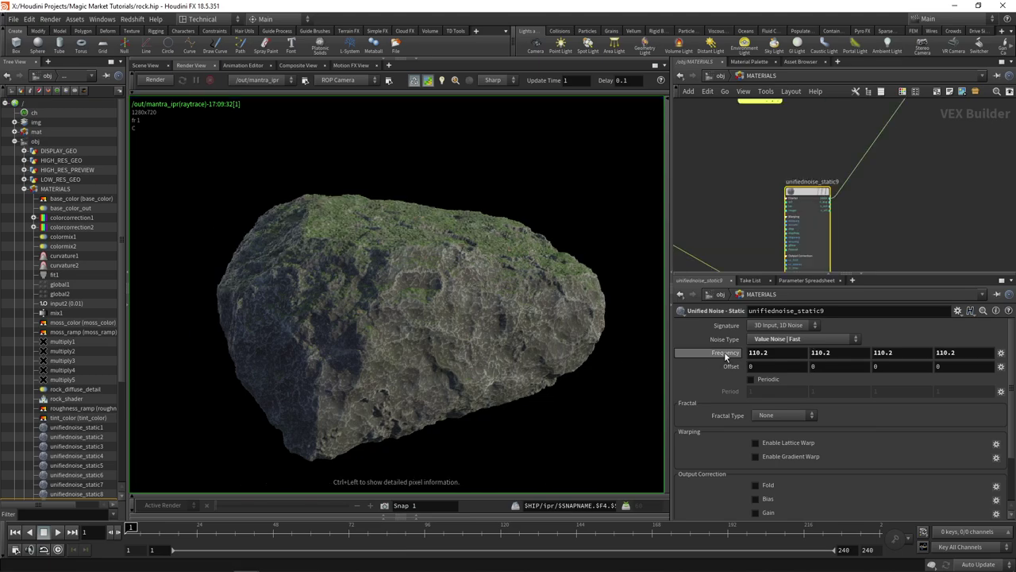
Raise the frequency of unifiednoise_static9 to 140.2 for finer moss displacement.
middle_click_drag(722, 352, 750, 316)
scroll(783, 159, "down", 3)
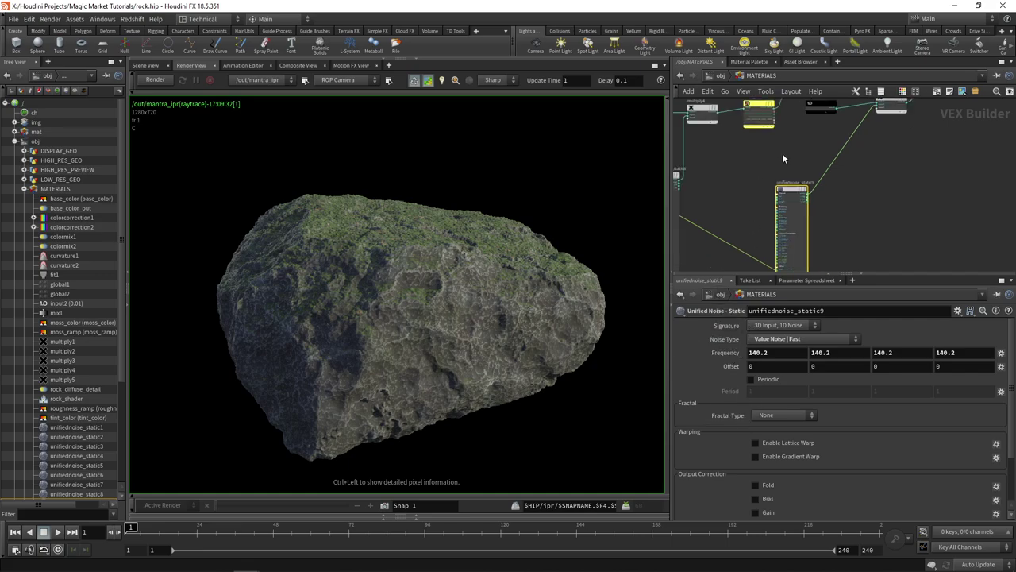
middle_click_drag(783, 159, 835, 188)
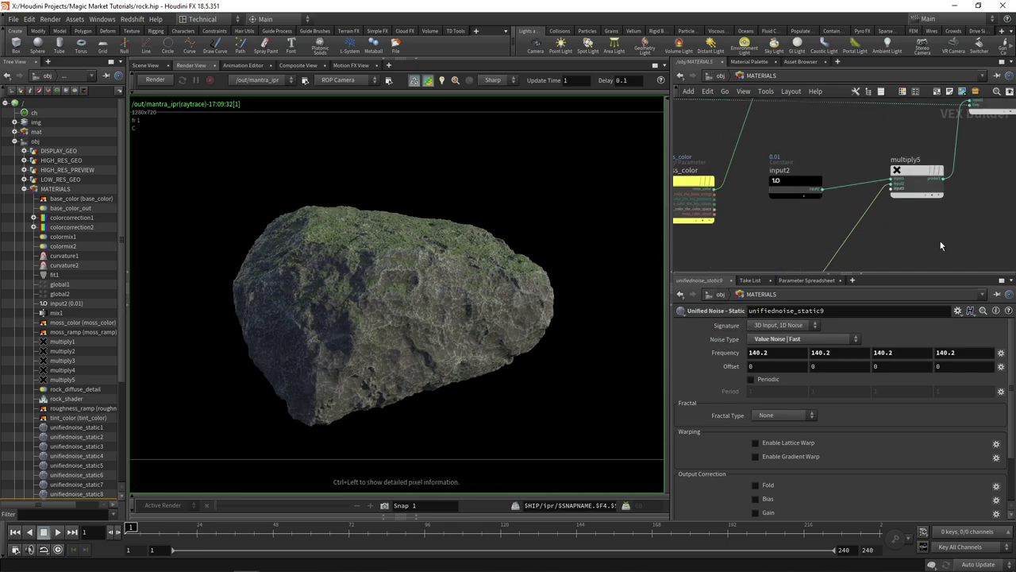
scroll(857, 211, "down", 3)
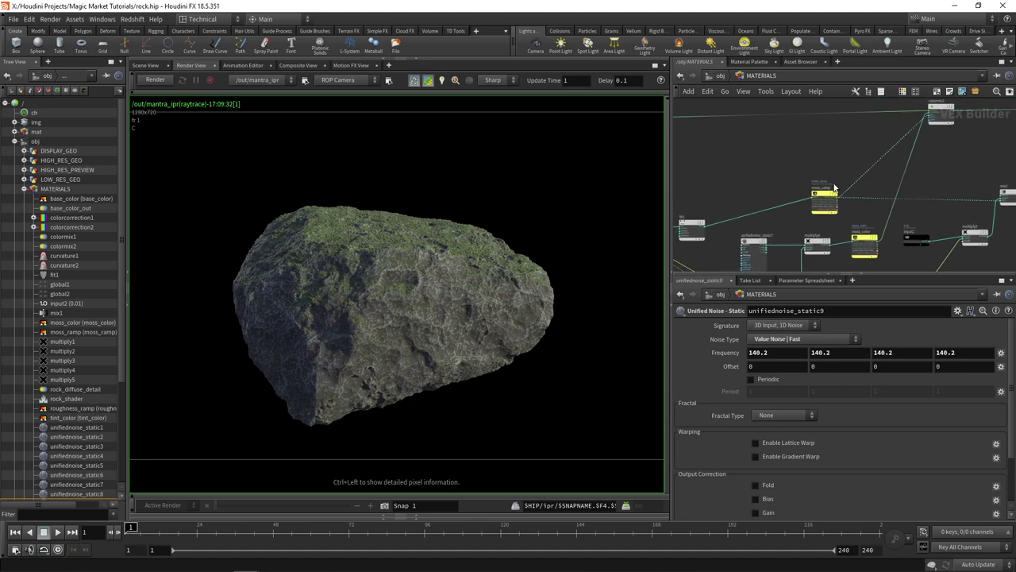
middle_click_drag(755, 165, 988, 183)
scroll(846, 184, "up", 5)
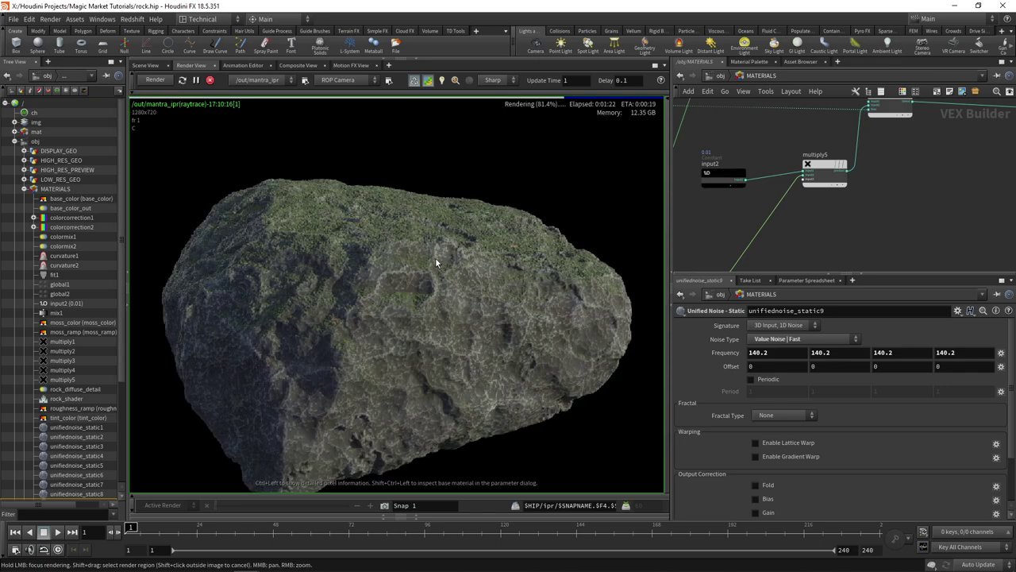
Shift the mix1 and input2 nodes slightly to tidy the displacement branch of the network.
middle_click_drag(941, 159, 859, 229)
scroll(858, 230, "down", 3)
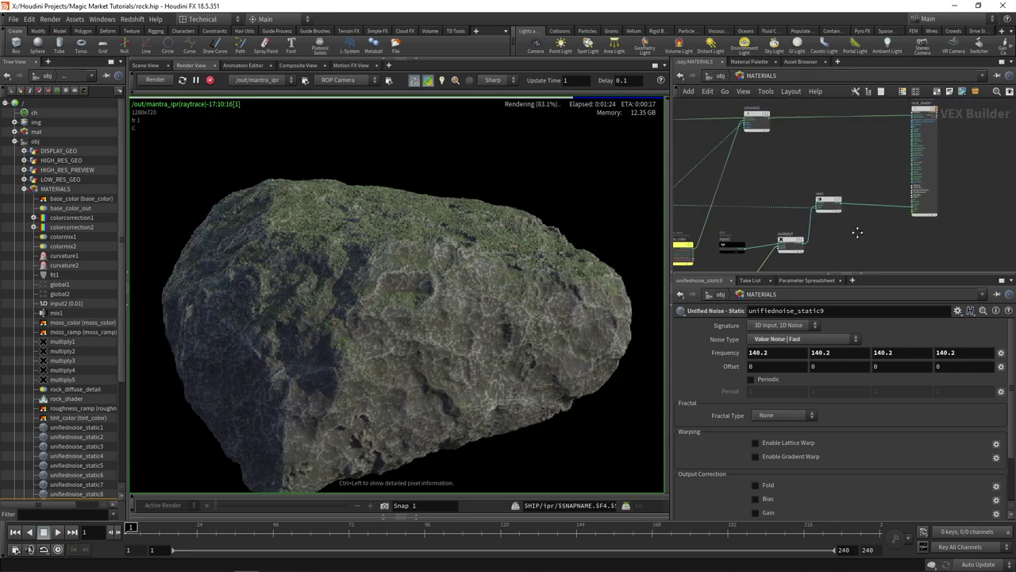
scroll(876, 229, "up", 3)
scroll(825, 208, "up", 1)
left_click_drag(786, 176, 806, 177)
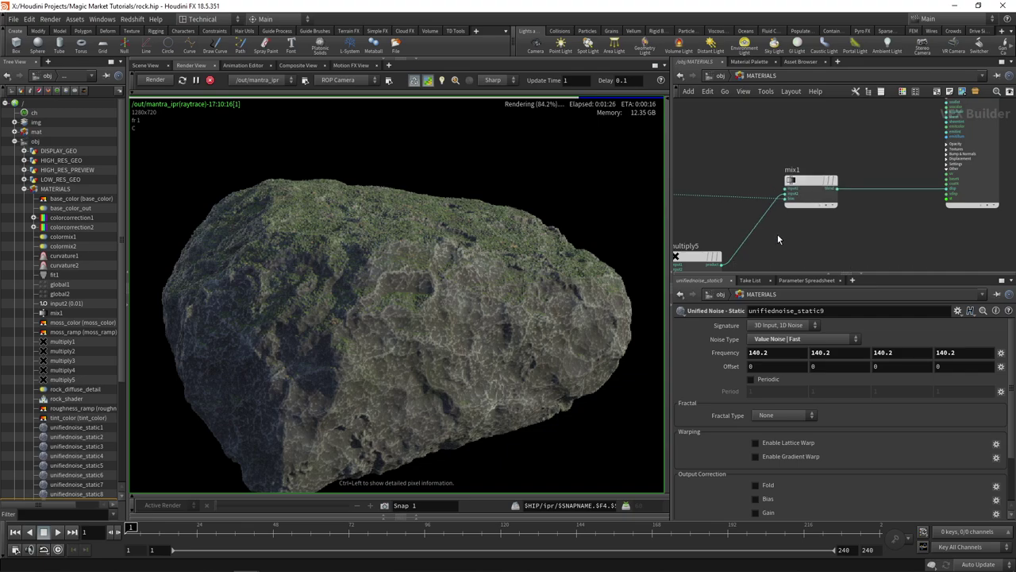
middle_click_drag(738, 242, 897, 187)
scroll(802, 207, "down", 1)
left_click_drag(766, 218, 773, 213)
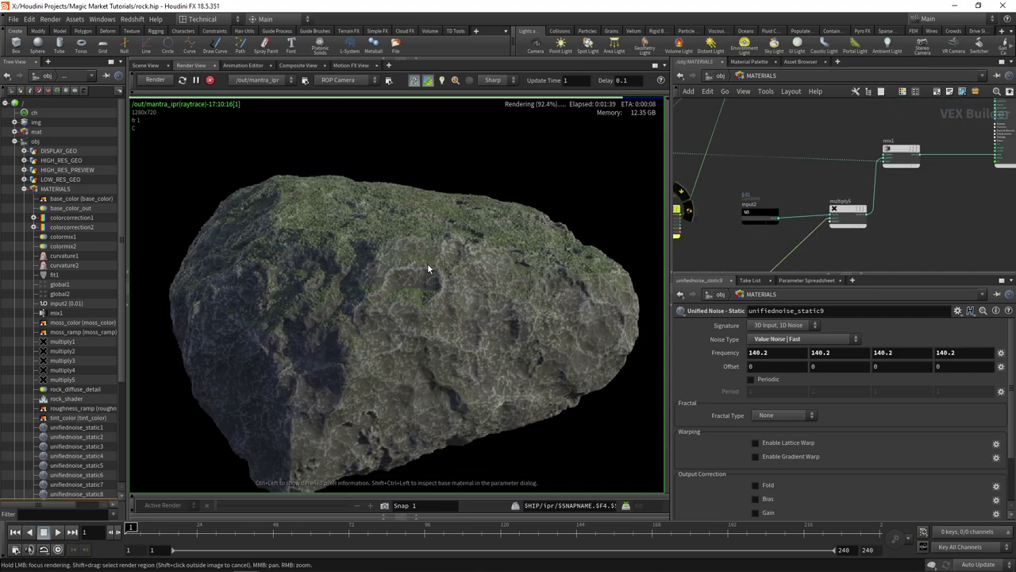
Set the input2 constant's float default to 0.0075.
middle_click_drag(950, 186, 872, 214)
scroll(848, 143, "down", 2)
middle_click_drag(848, 143, 924, 137)
scroll(923, 138, "up", 3)
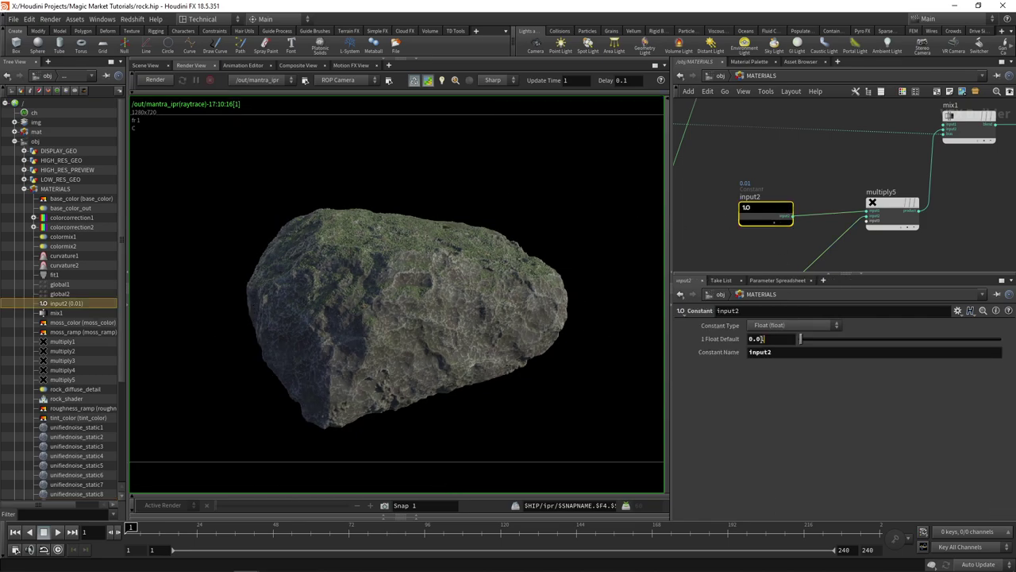
left_click(763, 339)
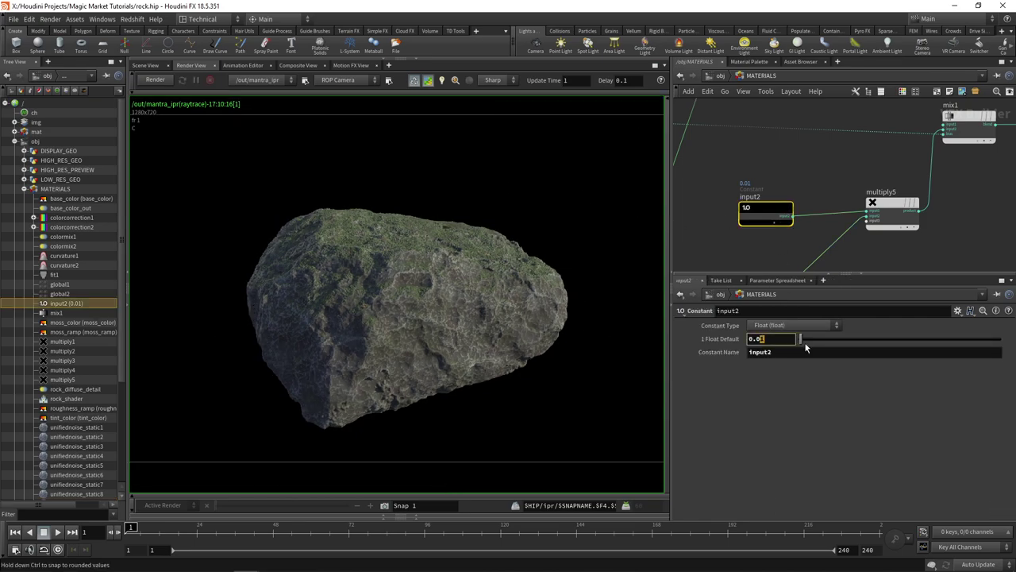
key("BackSpace")
type("0")
type("75")
key("Return")
Rename the colormix2 node feeding rock_shader as rock_diffuse_final.
scroll(845, 179, "down", 5)
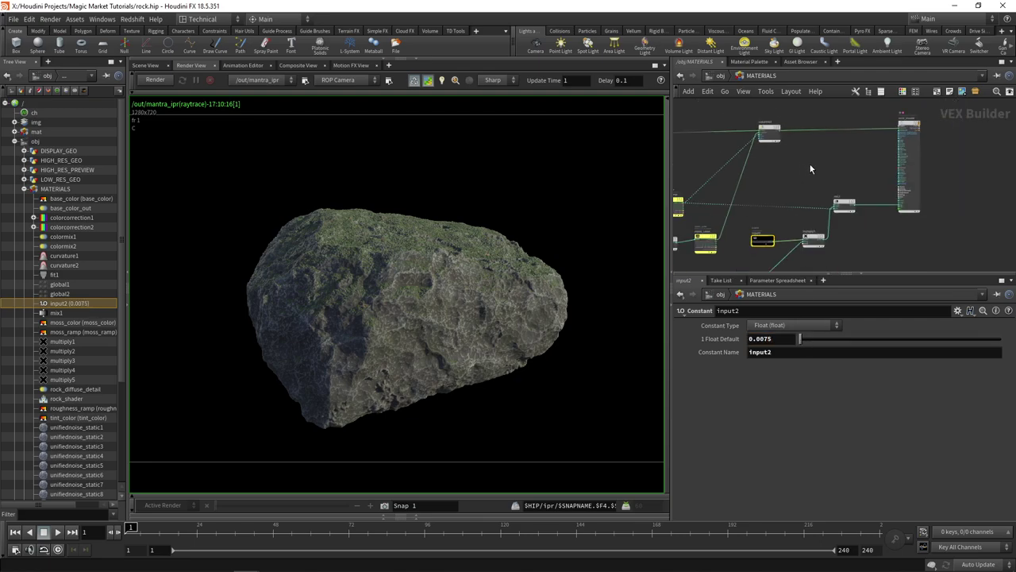
scroll(845, 179, "up", 6)
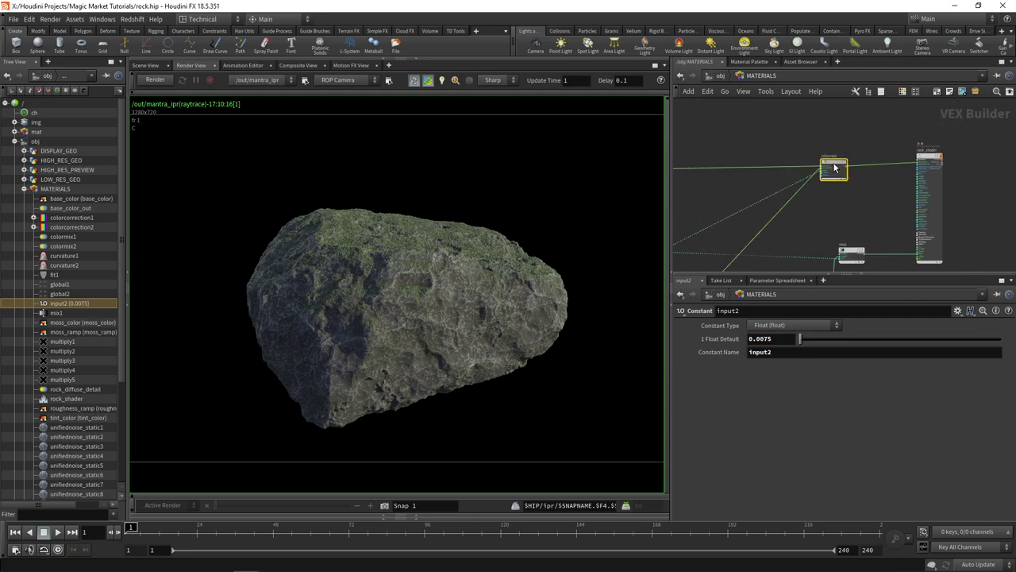
left_click(840, 170)
double_click(810, 157)
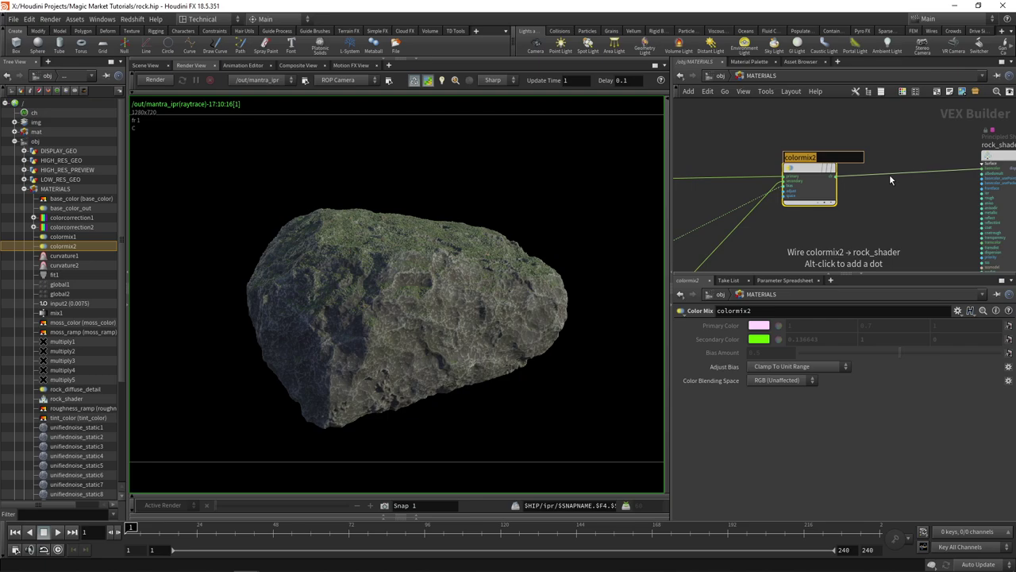
type("rock_diffues")
key("BackSpace")
key("BackSpace")
type("se_final")
key("Return")
Rename mix1 as moss_displace, colour that node red, and select the rock_diffuse_final node.
double_click(818, 153)
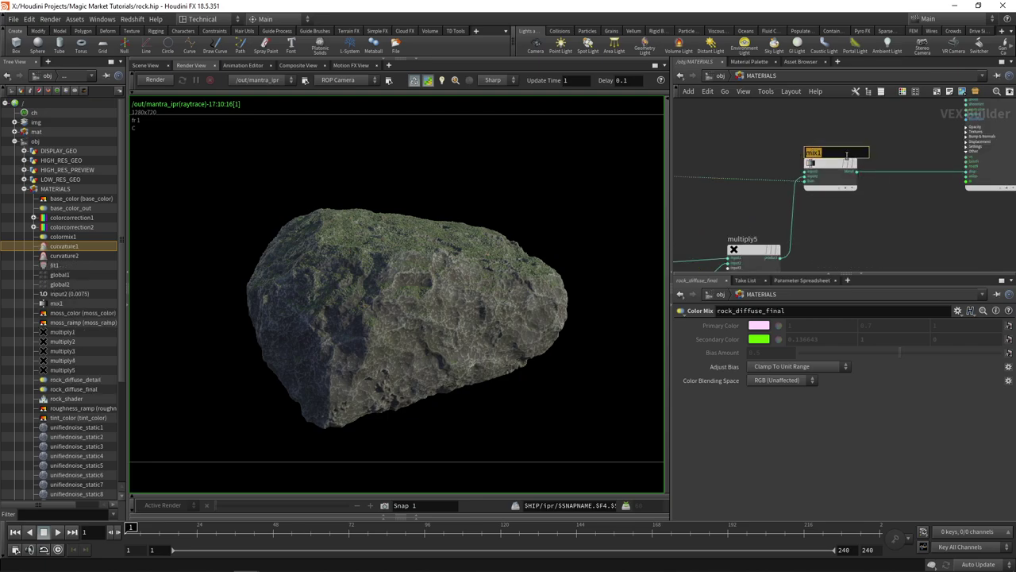
type("moss_dosp_")
key("BackSpace")
key("BackSpace")
key("c")
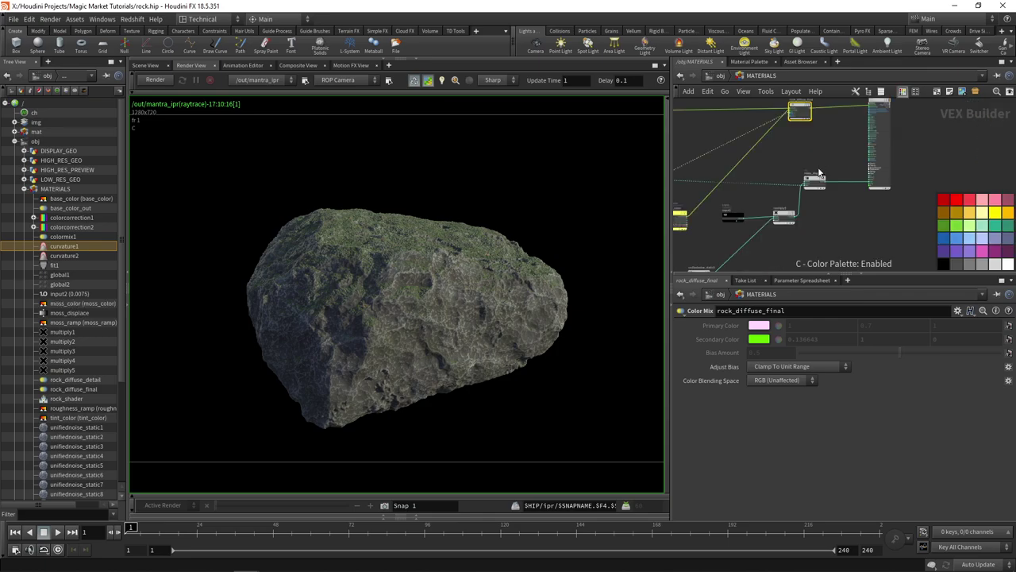
left_click(818, 179)
left_click(953, 204)
middle_click_drag(809, 152, 817, 198)
left_click(806, 156)
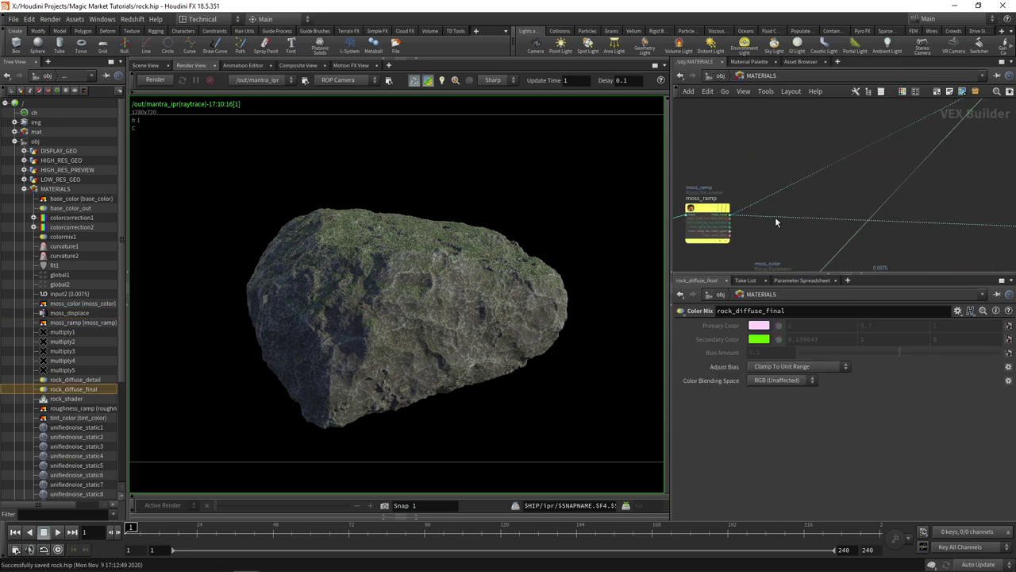
Add a key near the start of the moss_color ramp and shift its green keys closer to that end.
scroll(775, 216, "down", 3)
middle_click_drag(762, 215, 747, 159)
left_click(763, 217)
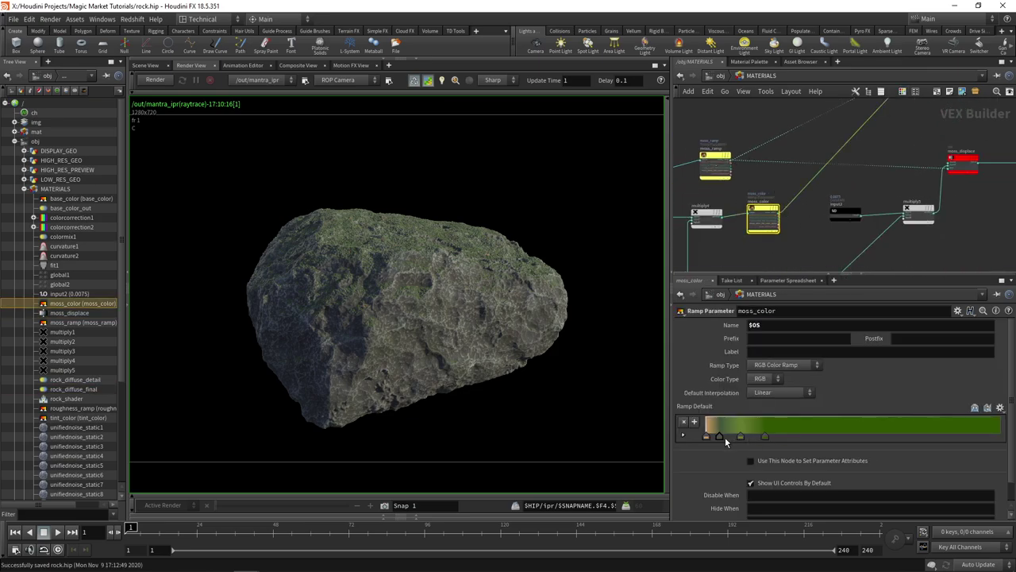
double_click(731, 438)
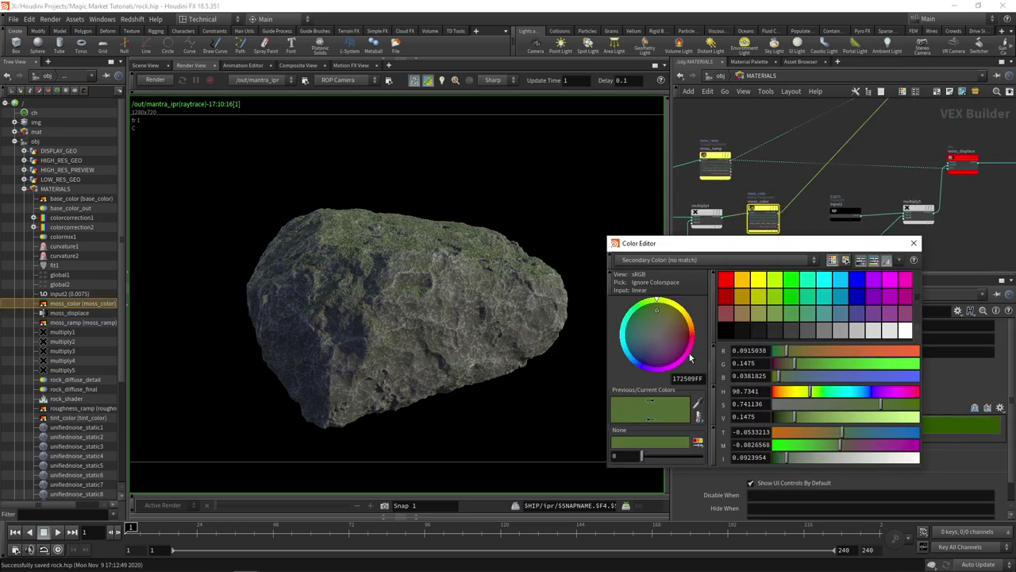
left_click(913, 243)
left_click_drag(727, 434, 717, 436)
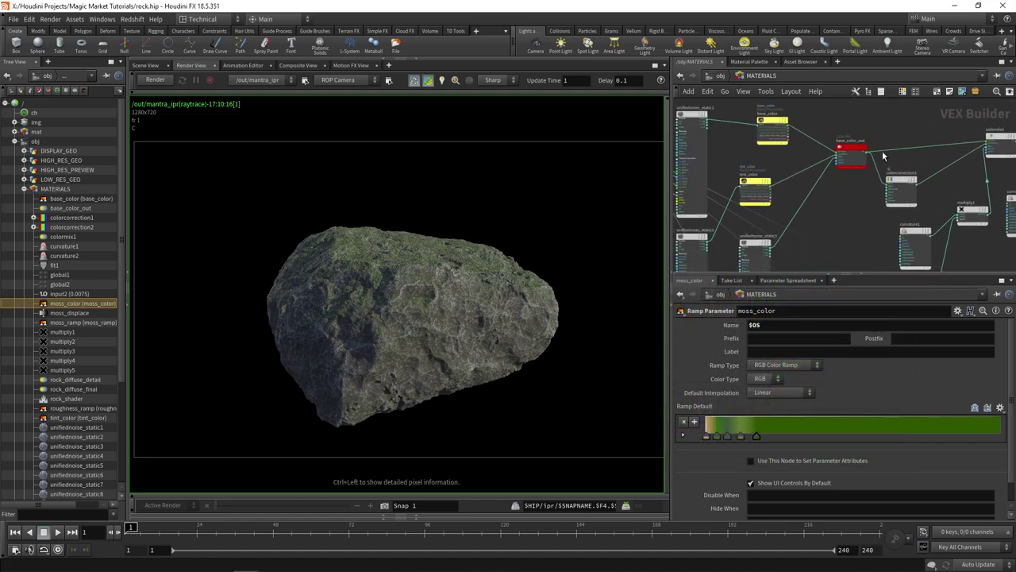
Change the first key of the base_color ramp to a dark brown with saturation 0.38 and value 0.062.
middle_click_drag(765, 123, 845, 152)
scroll(845, 152, "up", 3)
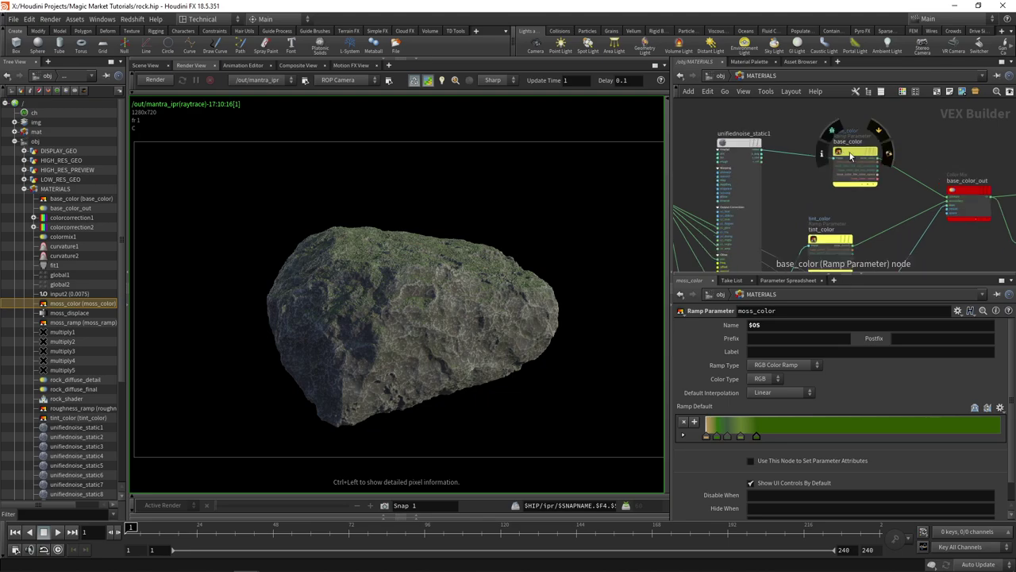
left_click(856, 153)
middle_click_drag(895, 222, 848, 194)
double_click(703, 437)
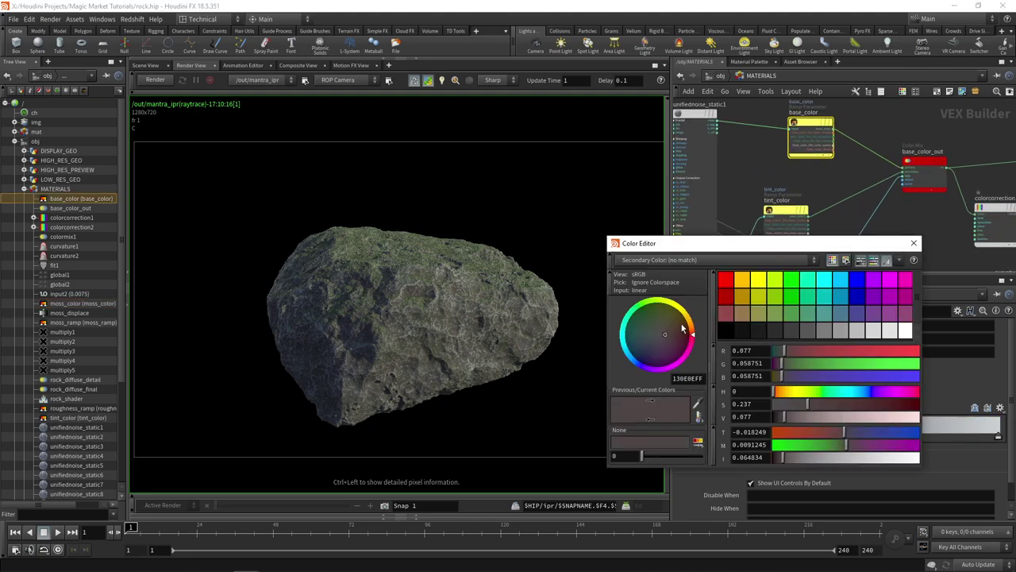
left_click_drag(793, 414, 781, 417)
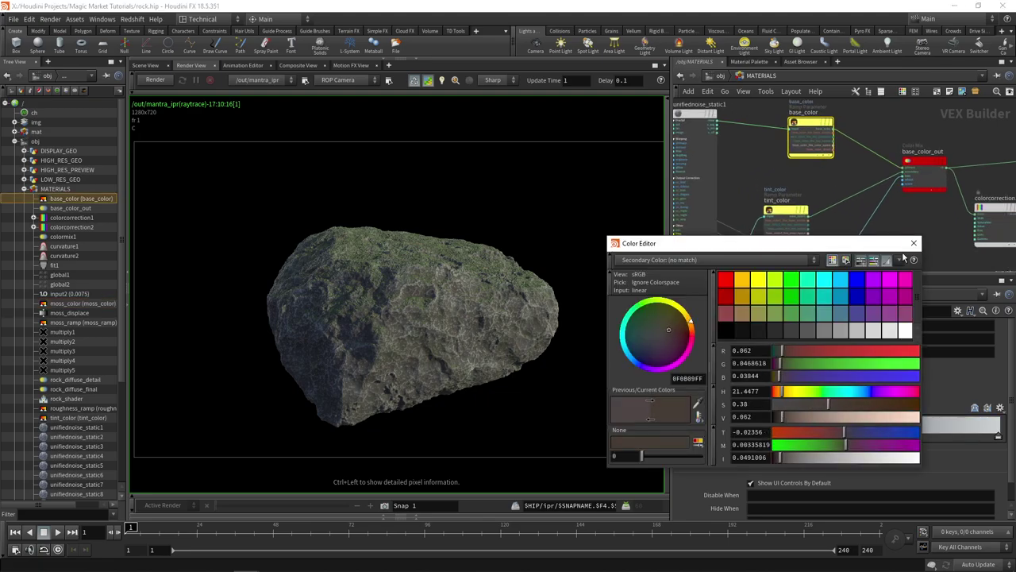
left_click(914, 243)
Adjust the hue and saturation of the base_color ramp's middle key, and the hue and value of the key after it.
double_click(843, 437)
left_click_drag(864, 391, 859, 391)
left_click_drag(821, 404, 799, 404)
left_click(914, 243)
double_click(932, 434)
left_click(782, 390)
left_click(829, 416)
left_click(914, 243)
Change the middle key of the tint_color ramp to a darker green with hue 112.62 and value about 0.047.
middle_click_drag(873, 208, 832, 226)
left_click(754, 222)
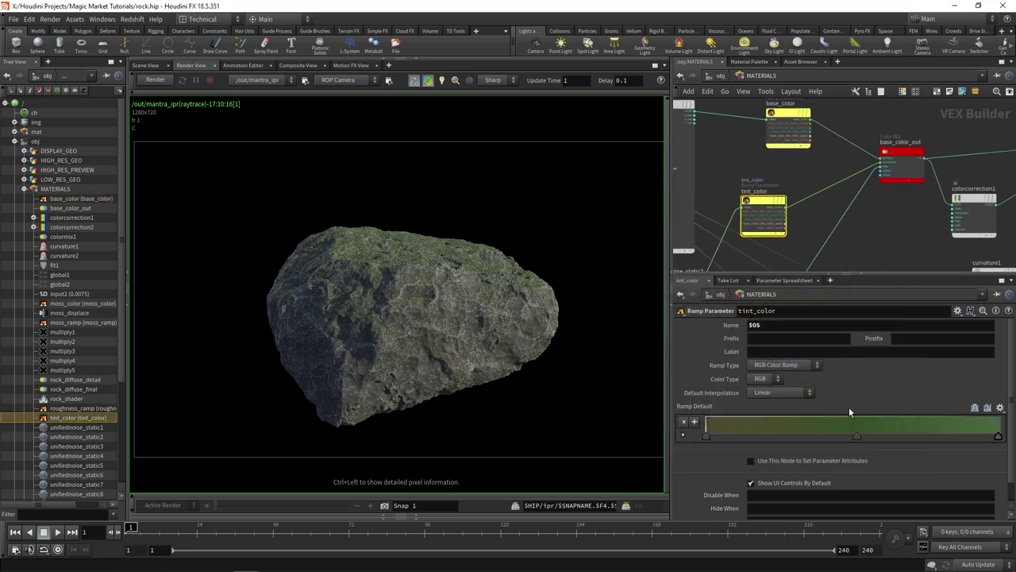
double_click(857, 436)
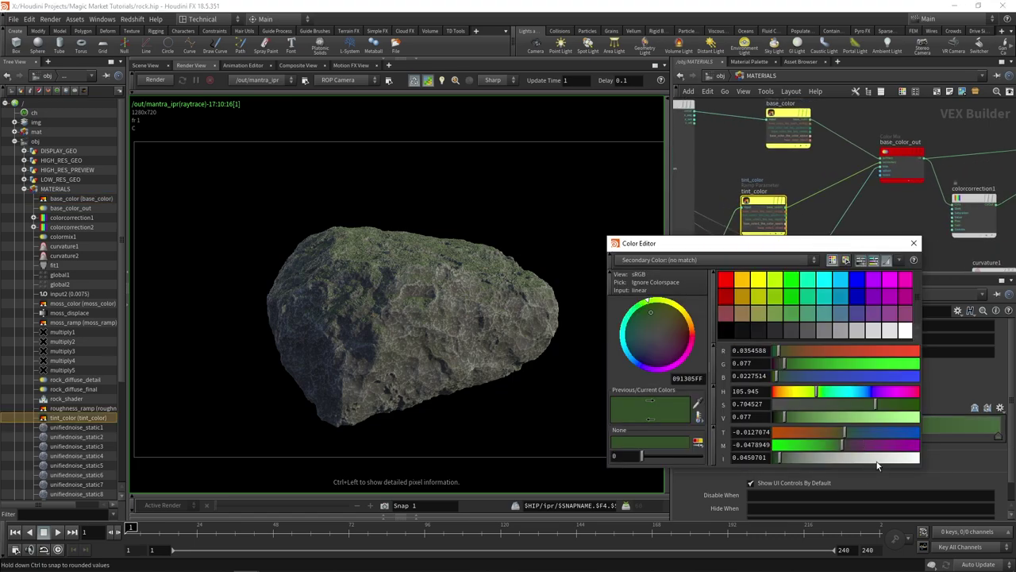
left_click(647, 312)
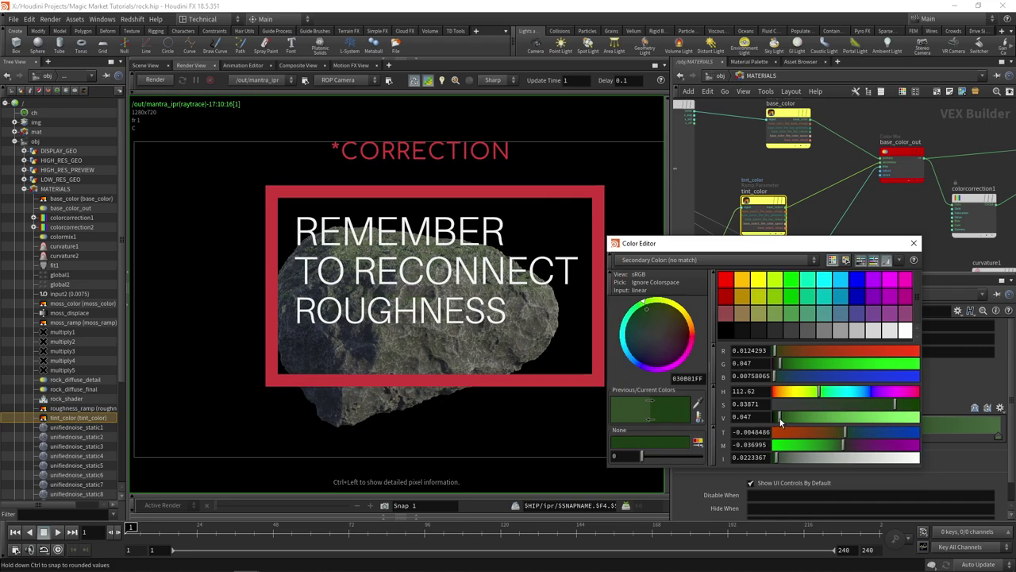
left_click_drag(781, 417, 780, 416)
left_click(913, 243)
middle_click_drag(906, 236, 825, 243)
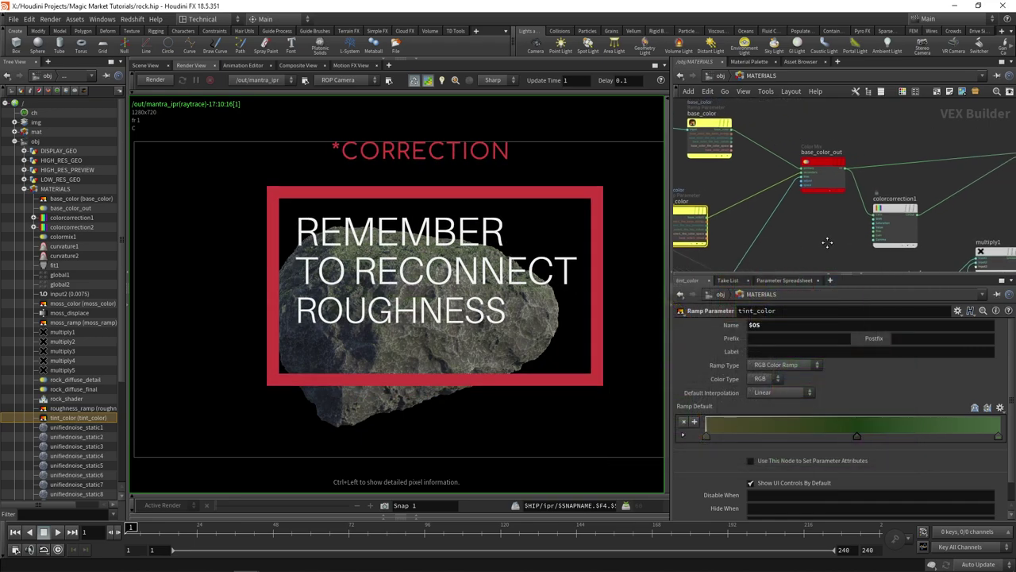
Leave the MATERIALS network for the object level and look through arealight1 in the scene view.
scroll(826, 241, "down", 2)
middle_click_drag(889, 183, 801, 174)
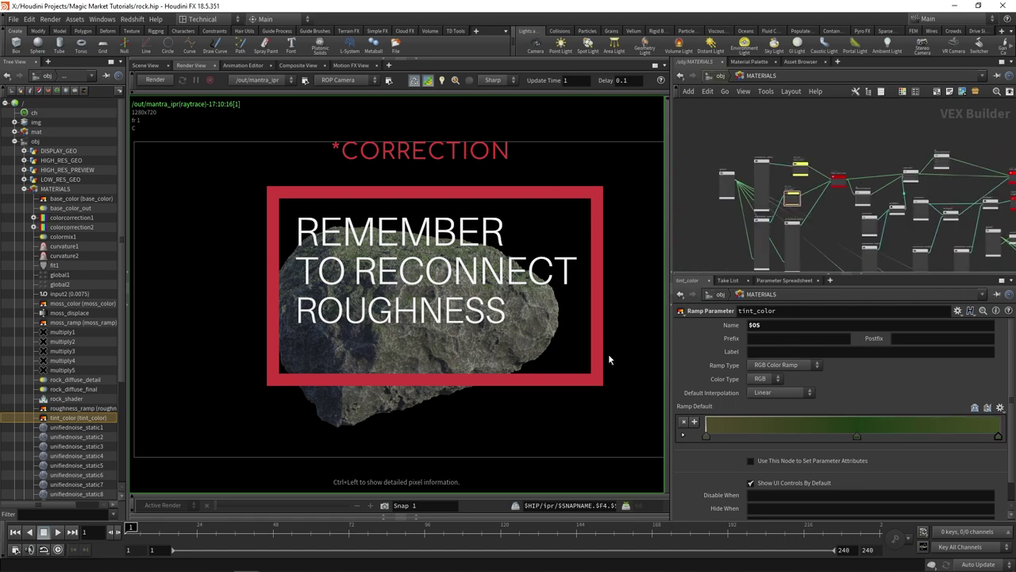
key("u")
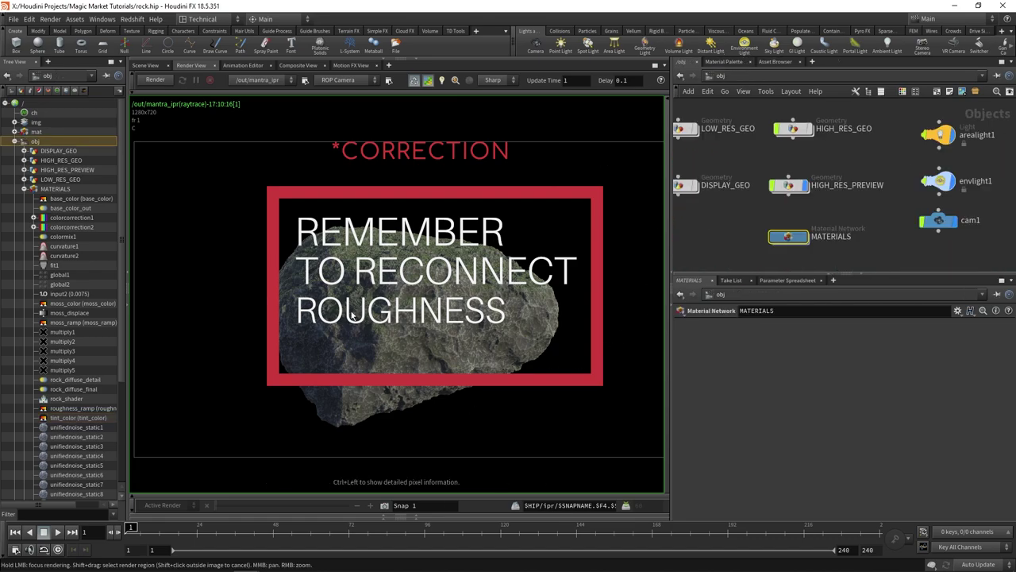
left_click(153, 67)
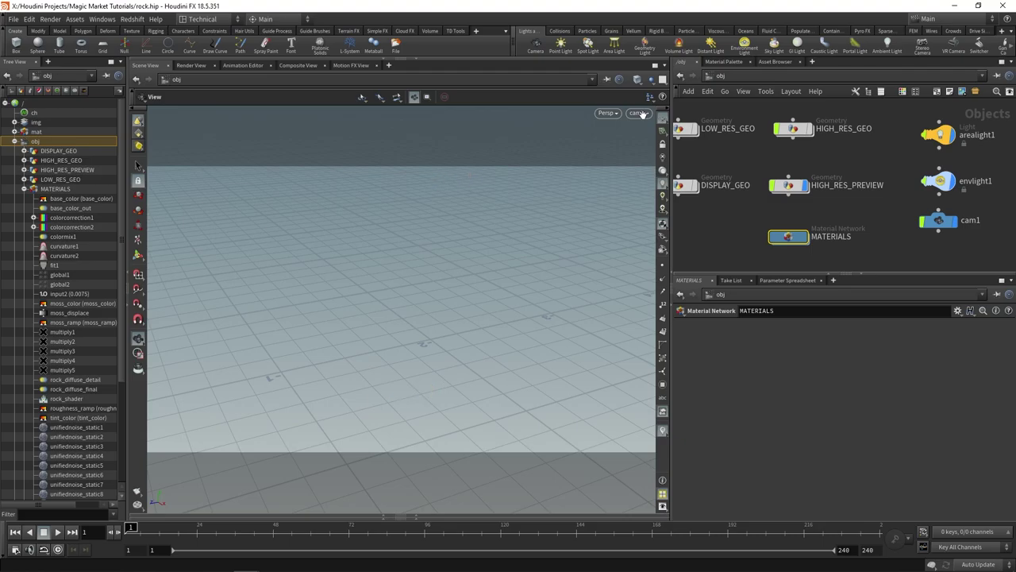
left_click(637, 113)
left_click(658, 140)
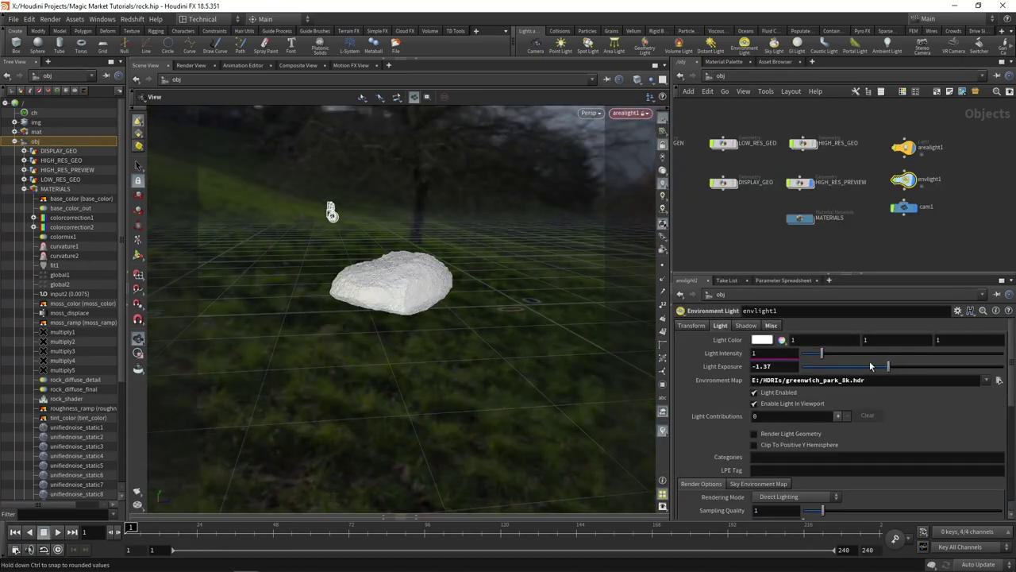
Examine the moss and rock surface in the updated render at close and wide framing, and review the object network.
left_click(191, 65)
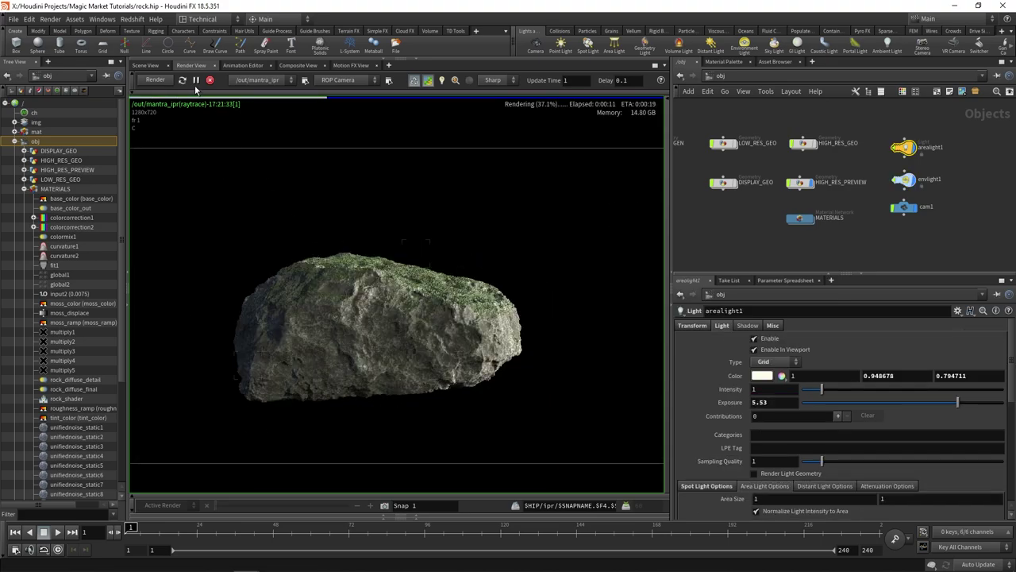
scroll(428, 318, "up", 2)
scroll(429, 319, "up", 1)
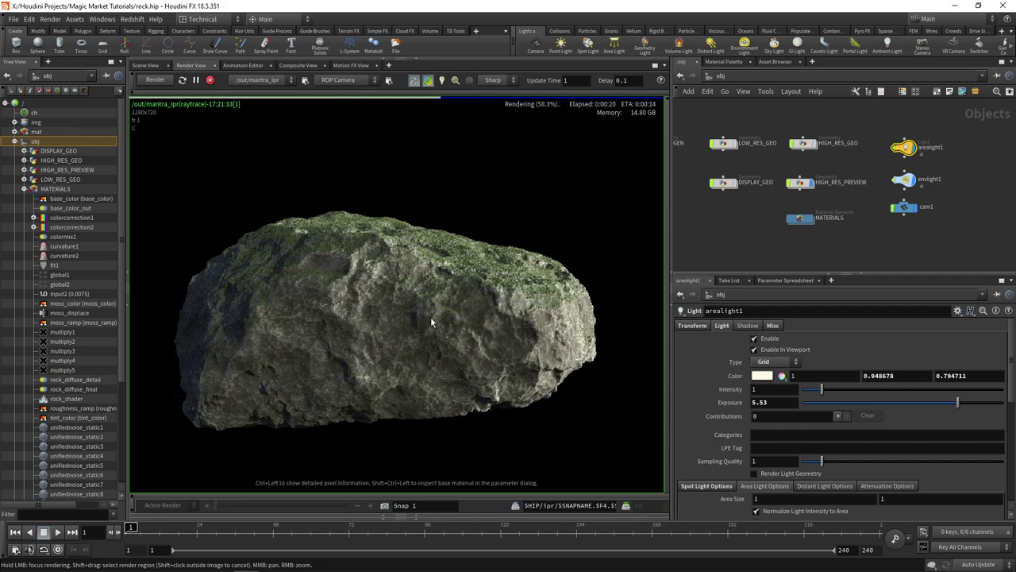
scroll(429, 319, "down", 3)
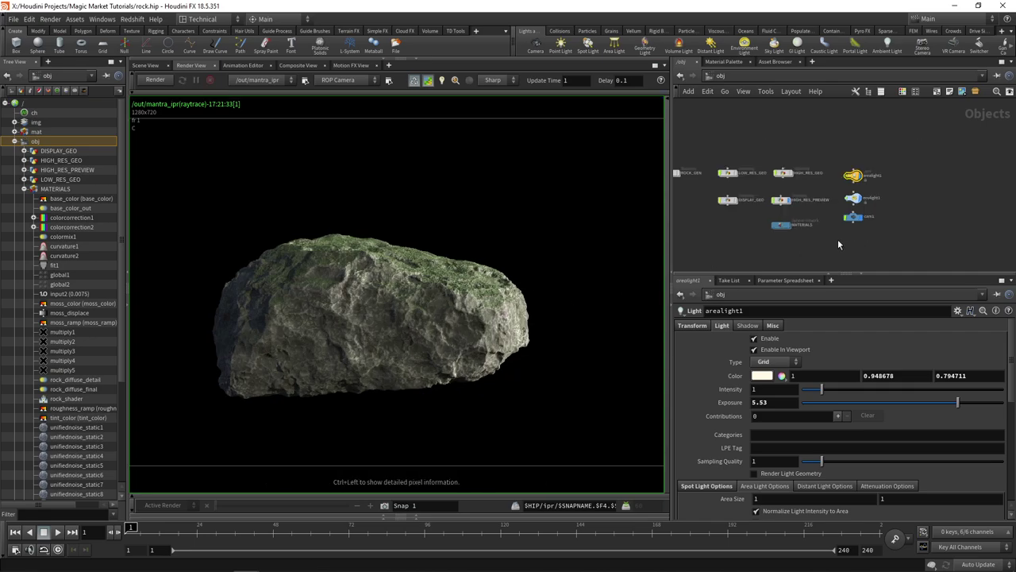
scroll(838, 239, "down", 1)
middle_click_drag(754, 238, 801, 239)
scroll(801, 239, "up", 1)
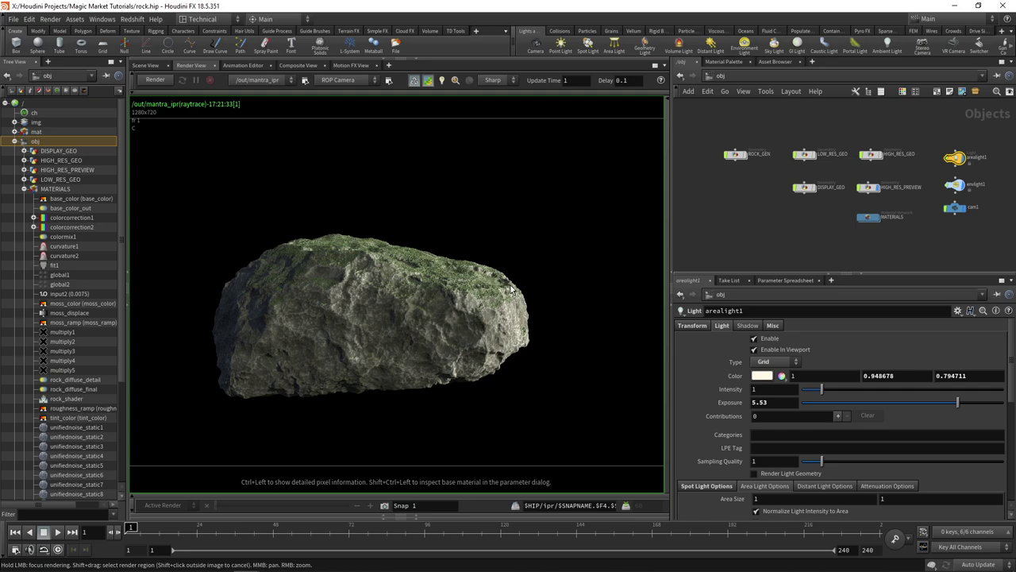
right_click_drag(511, 290, 454, 302)
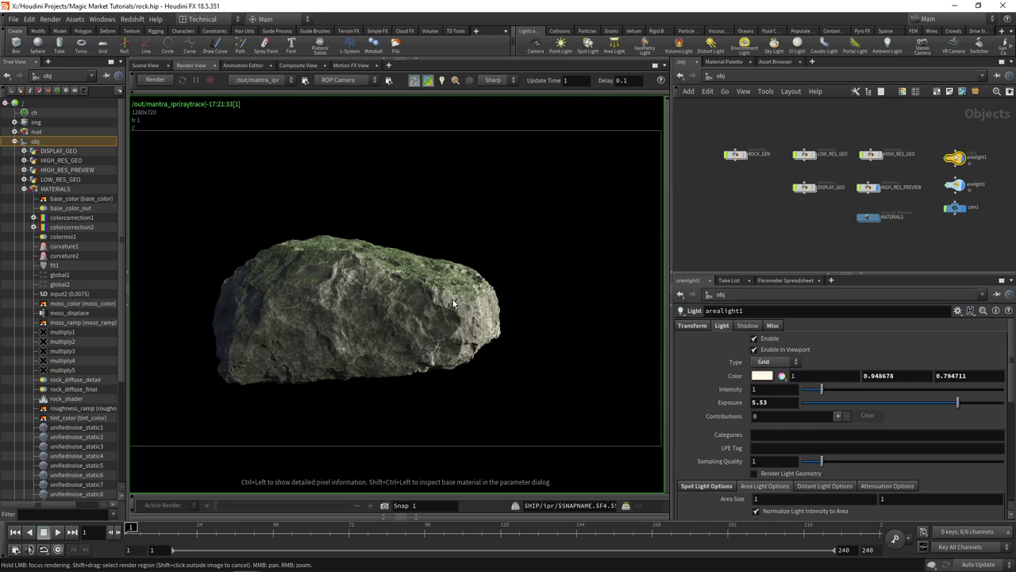